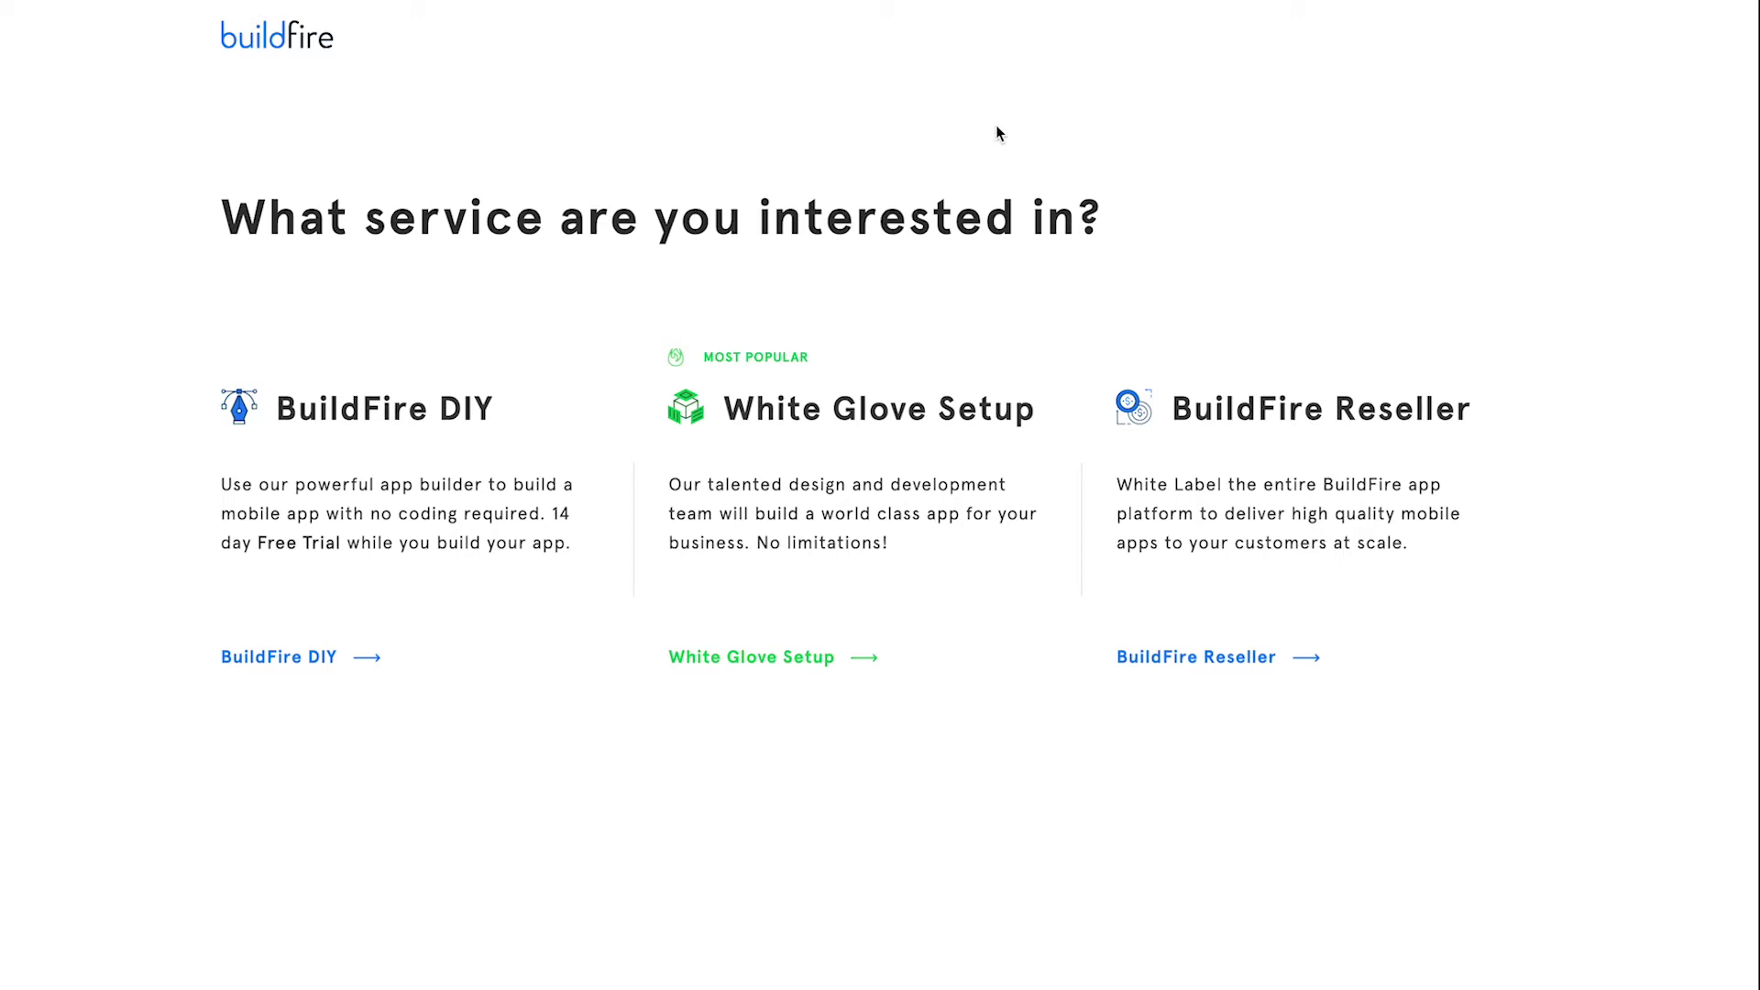
Start a do-it-yourself app and preview the Big City Conference template.
{"action": "left_click", "coordinate": [289, 660]}
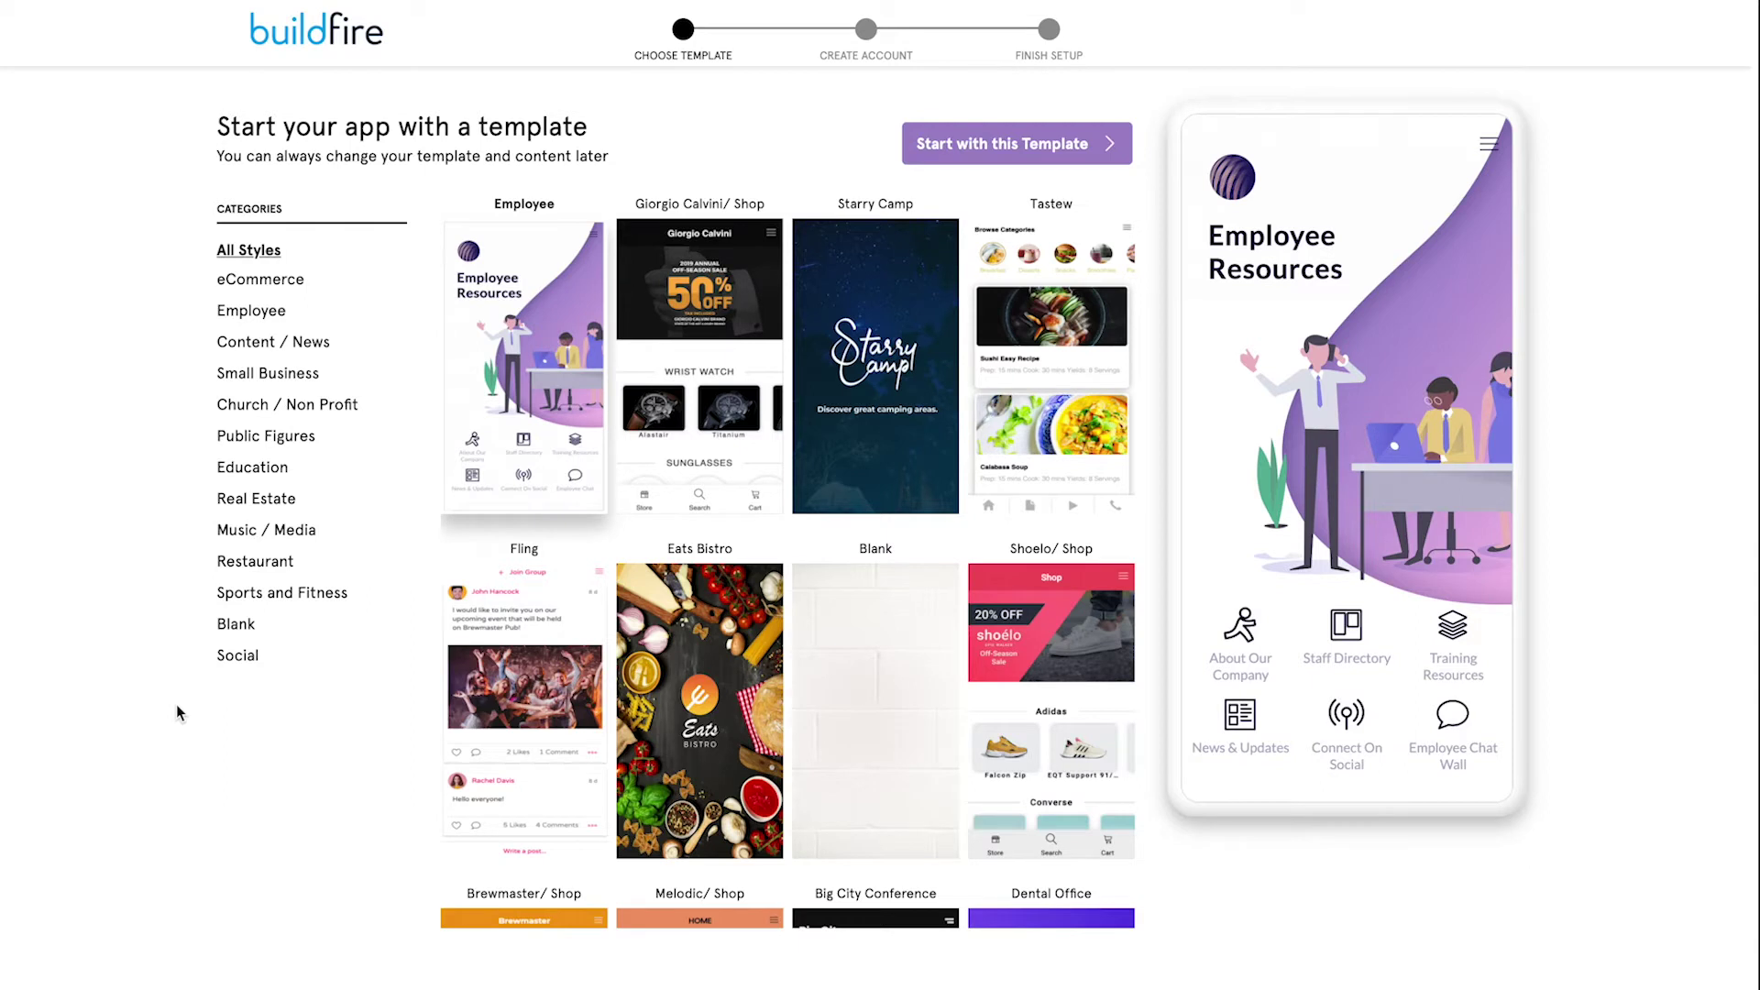
{"action": "scroll", "coordinate": [752, 642], "scroll_direction": "down", "scroll_amount": 5}
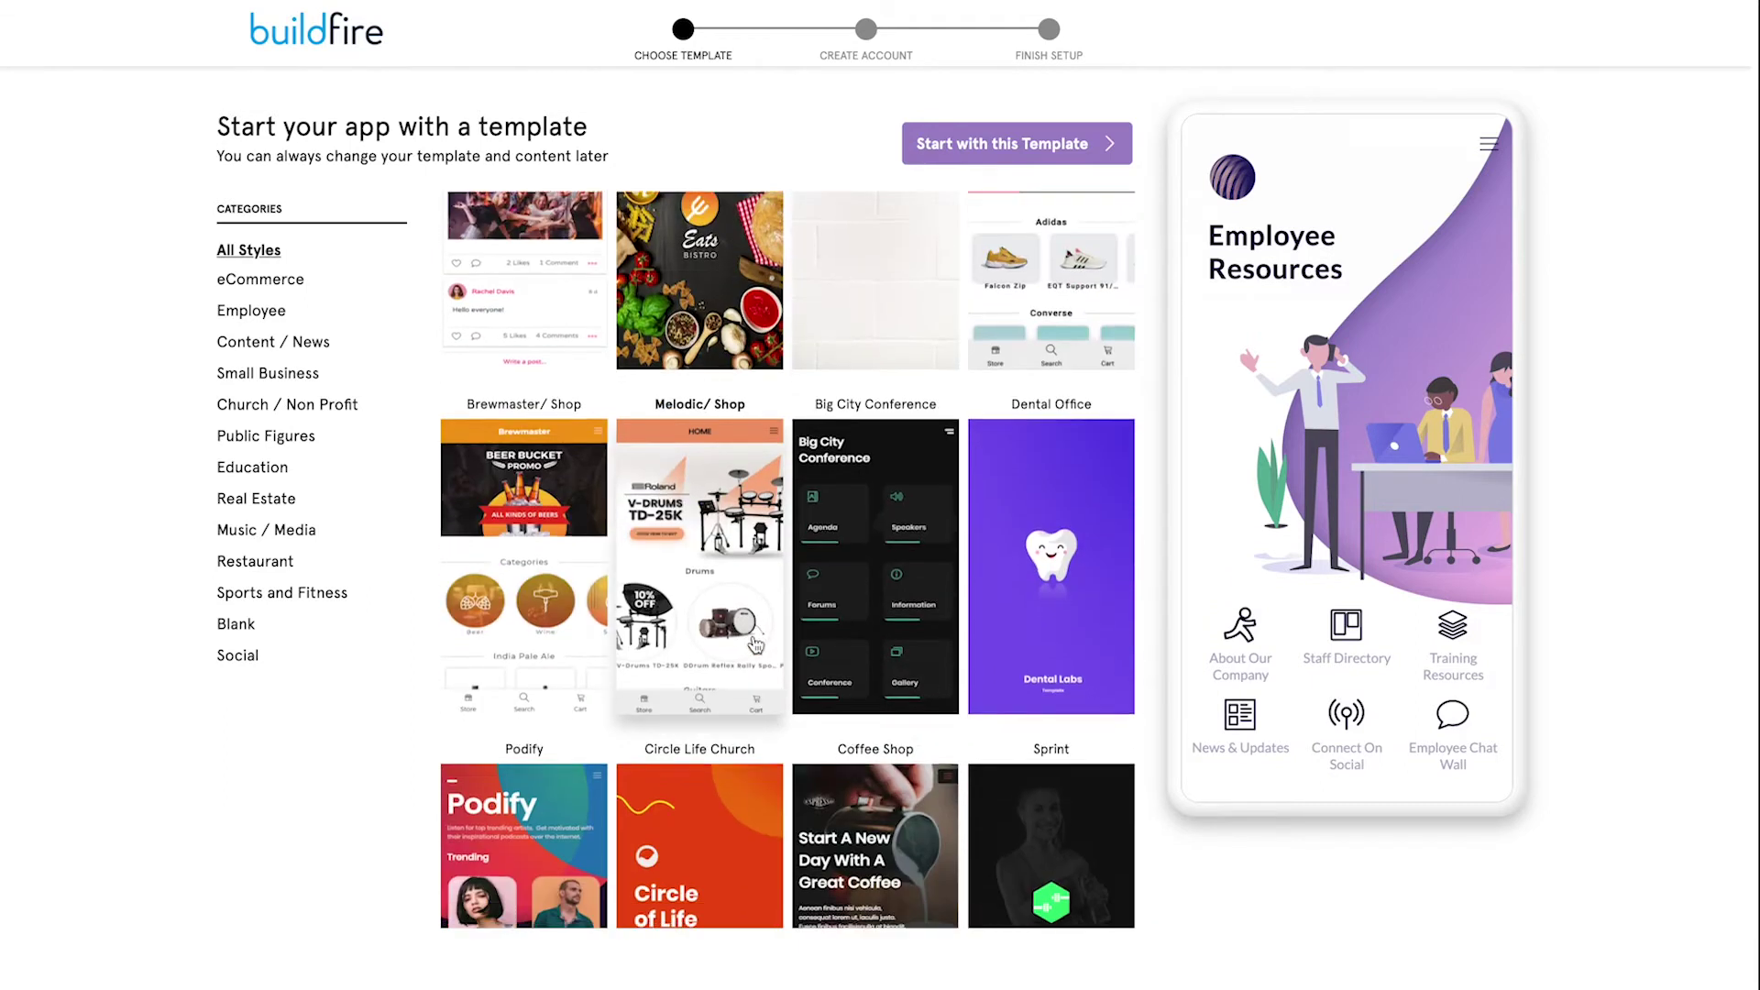
{"action": "scroll", "coordinate": [779, 624], "scroll_direction": "down", "scroll_amount": 1}
{"action": "left_click", "coordinate": [876, 568]}
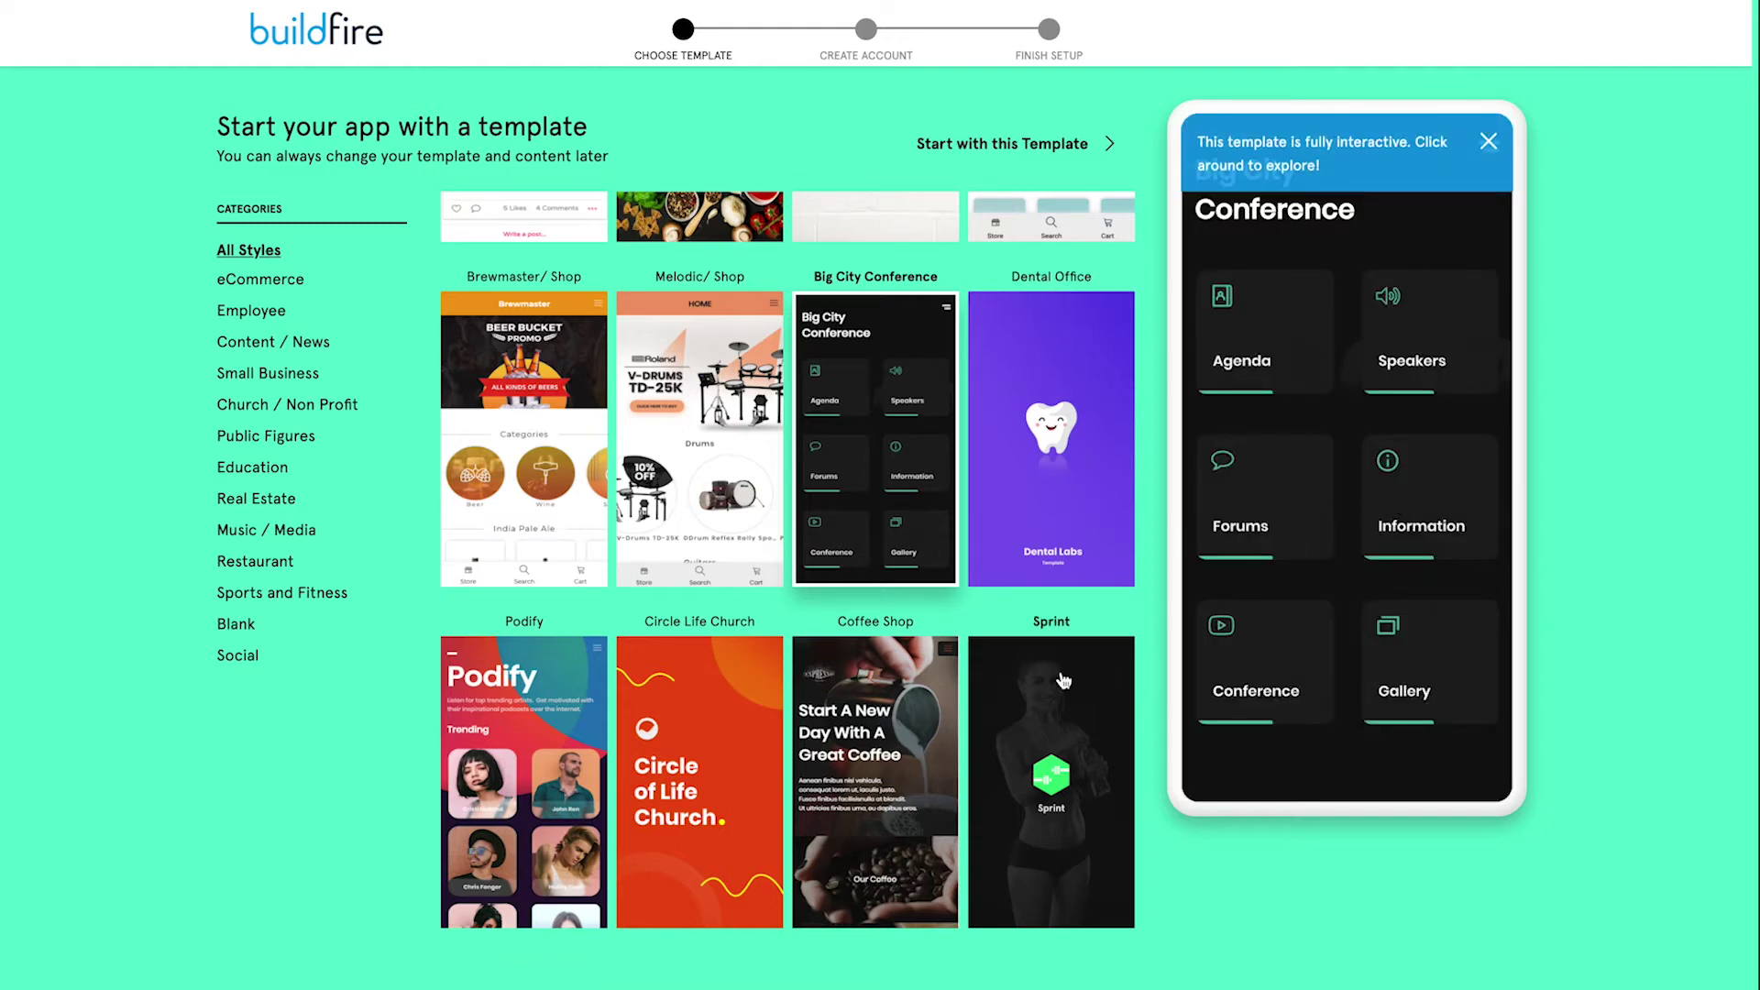
Filter to Small Business, preview Employee Resources 2, then narrow the gallery to the Employee category.
{"action": "scroll", "coordinate": [1289, 524], "scroll_direction": "down", "scroll_amount": 1}
{"action": "scroll", "coordinate": [1289, 524], "scroll_direction": "up", "scroll_amount": 1}
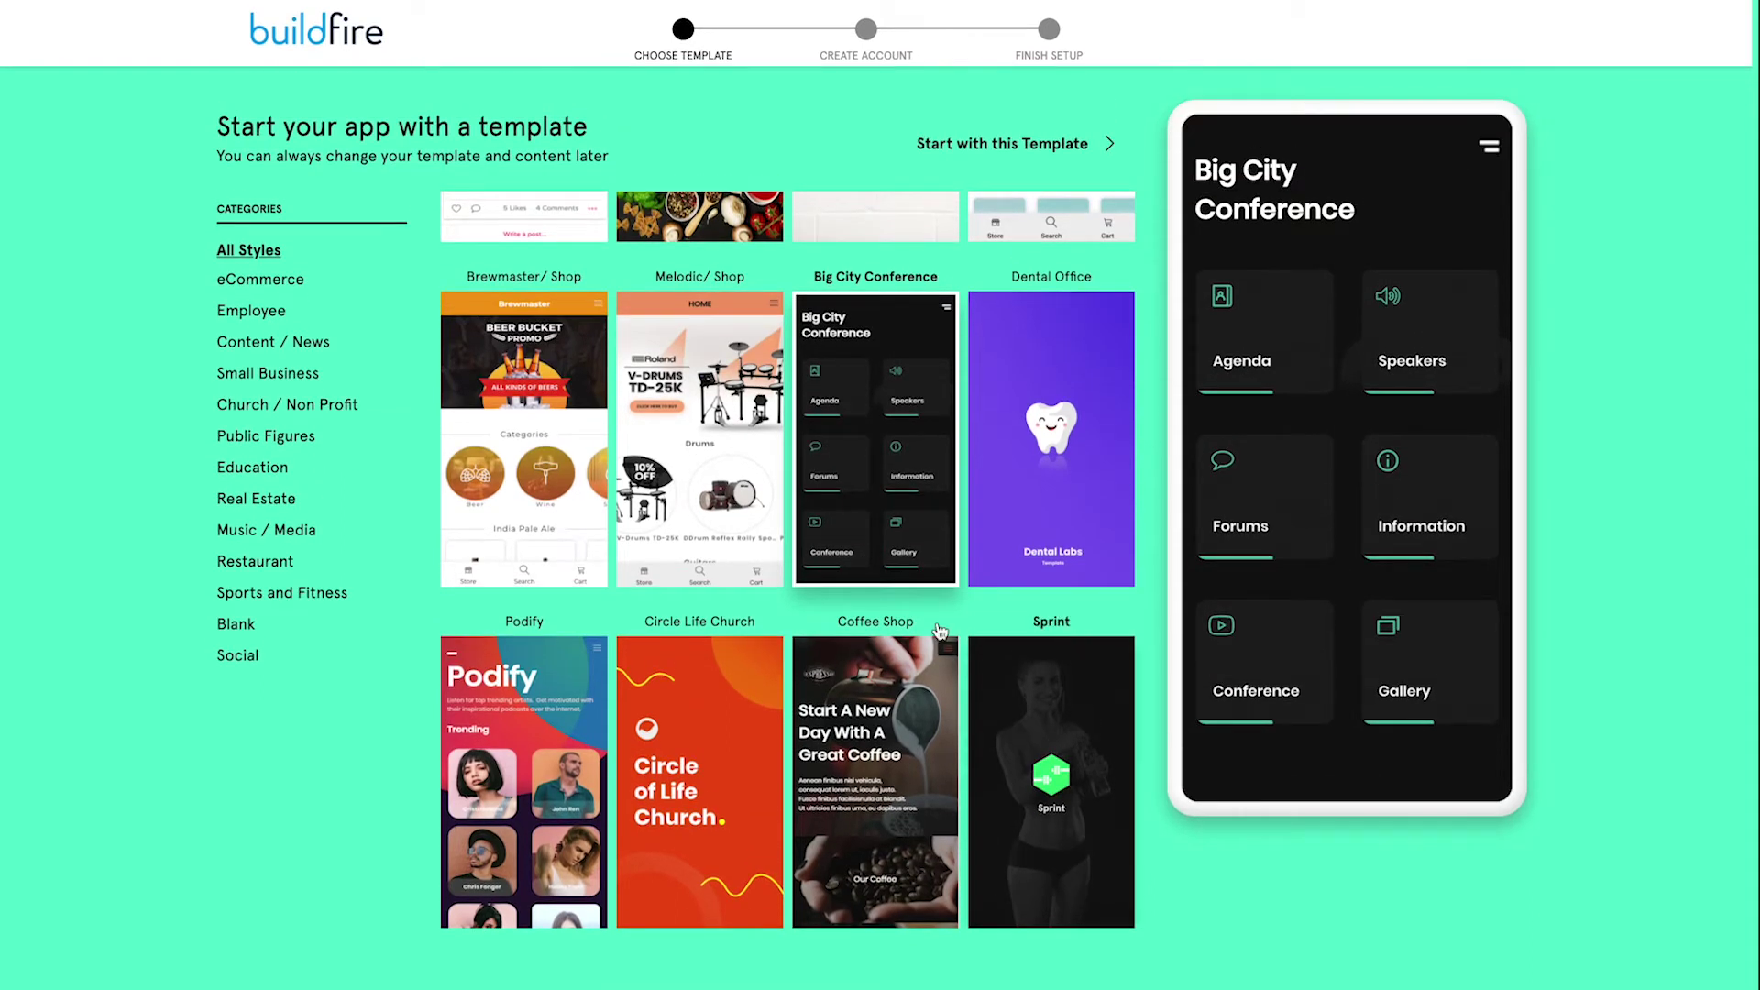
{"action": "left_click", "coordinate": [292, 374]}
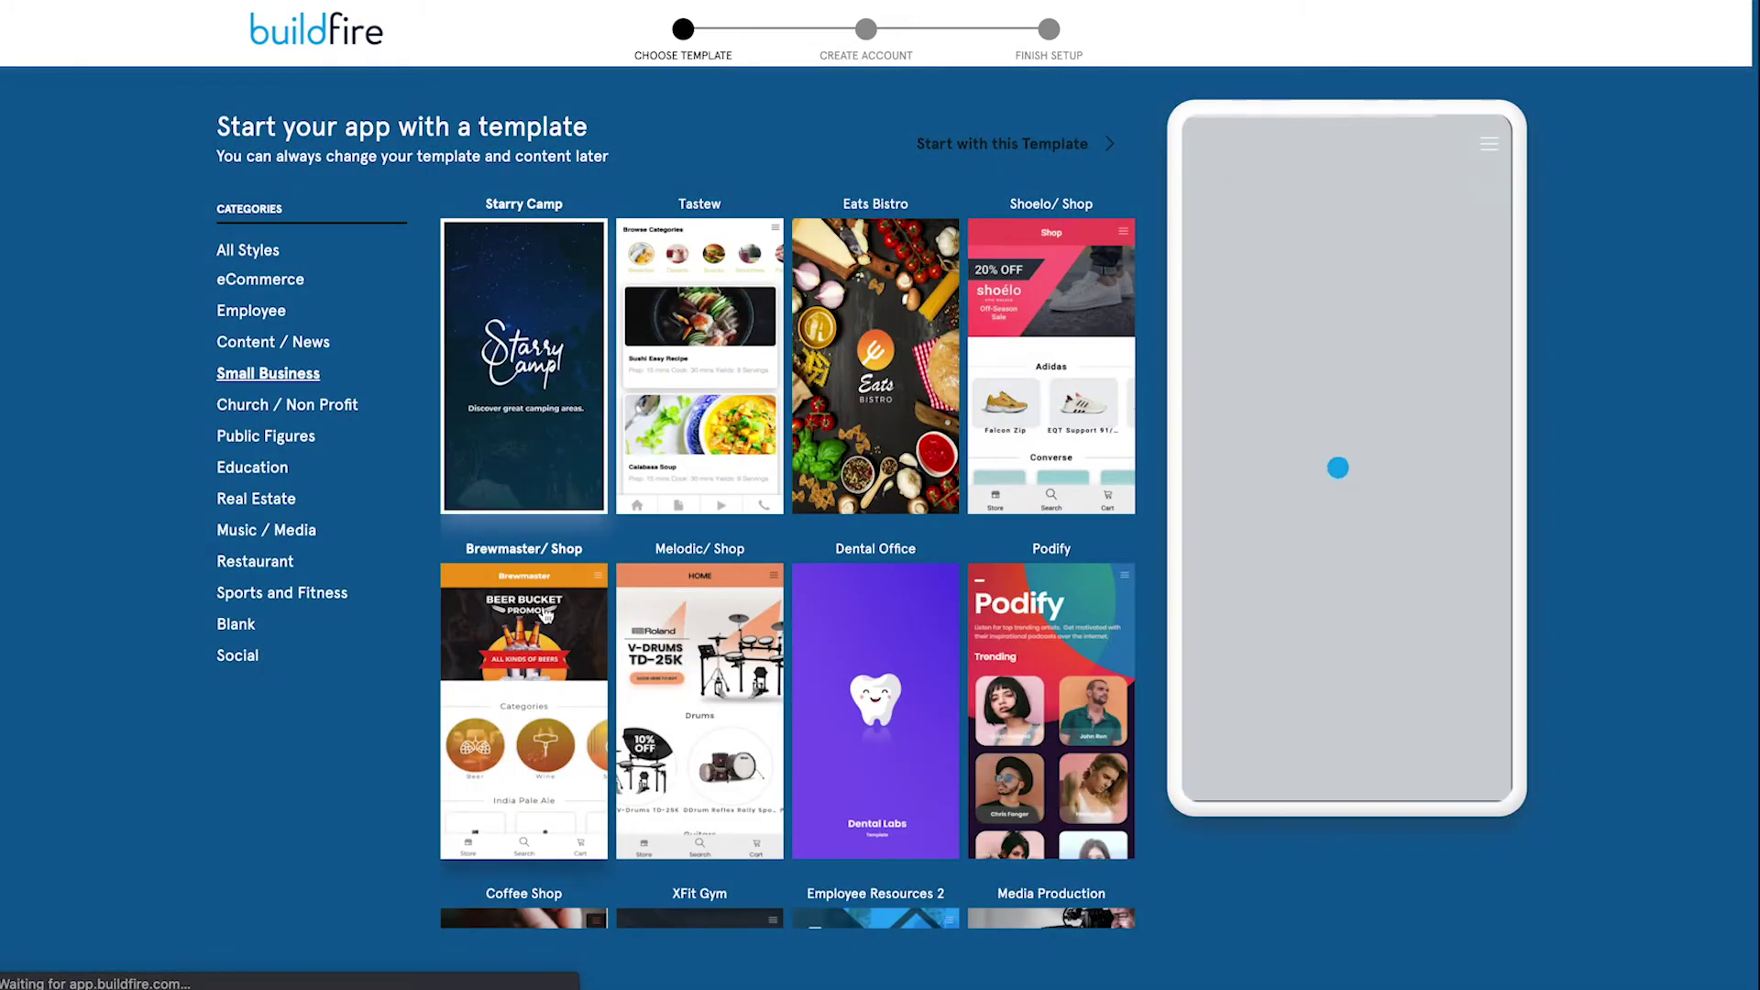
{"action": "scroll", "coordinate": [979, 633], "scroll_direction": "down", "scroll_amount": 5}
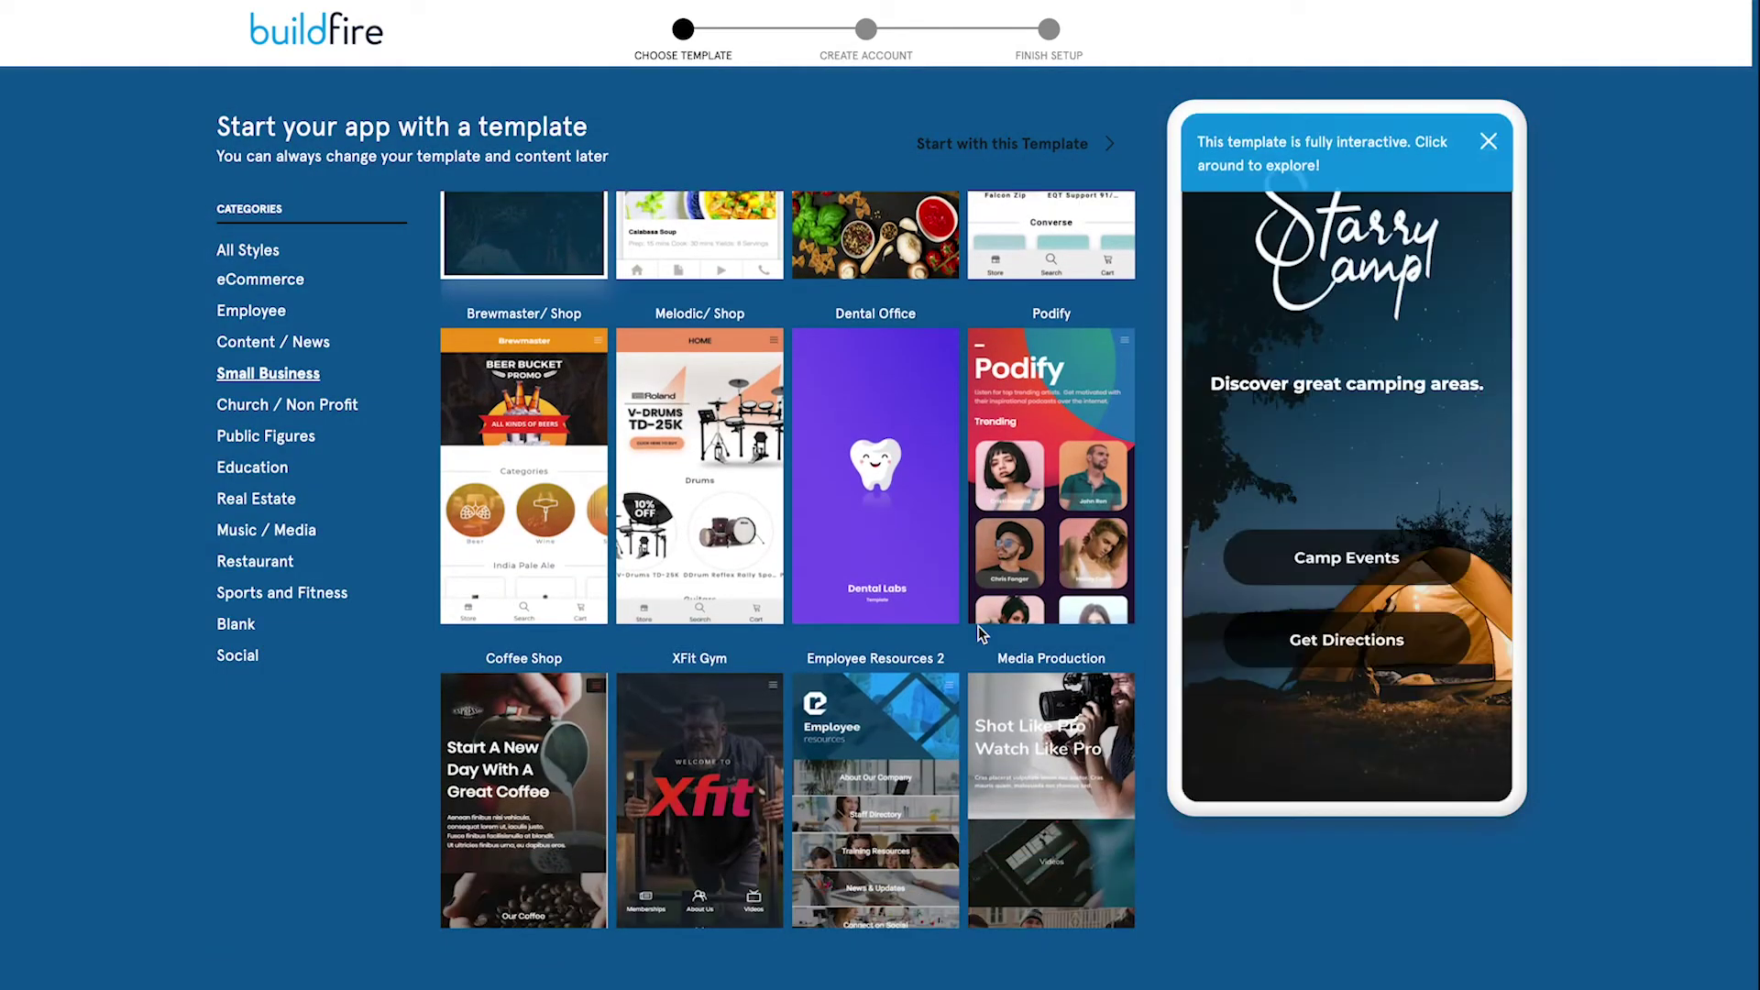
{"action": "left_click", "coordinate": [853, 640]}
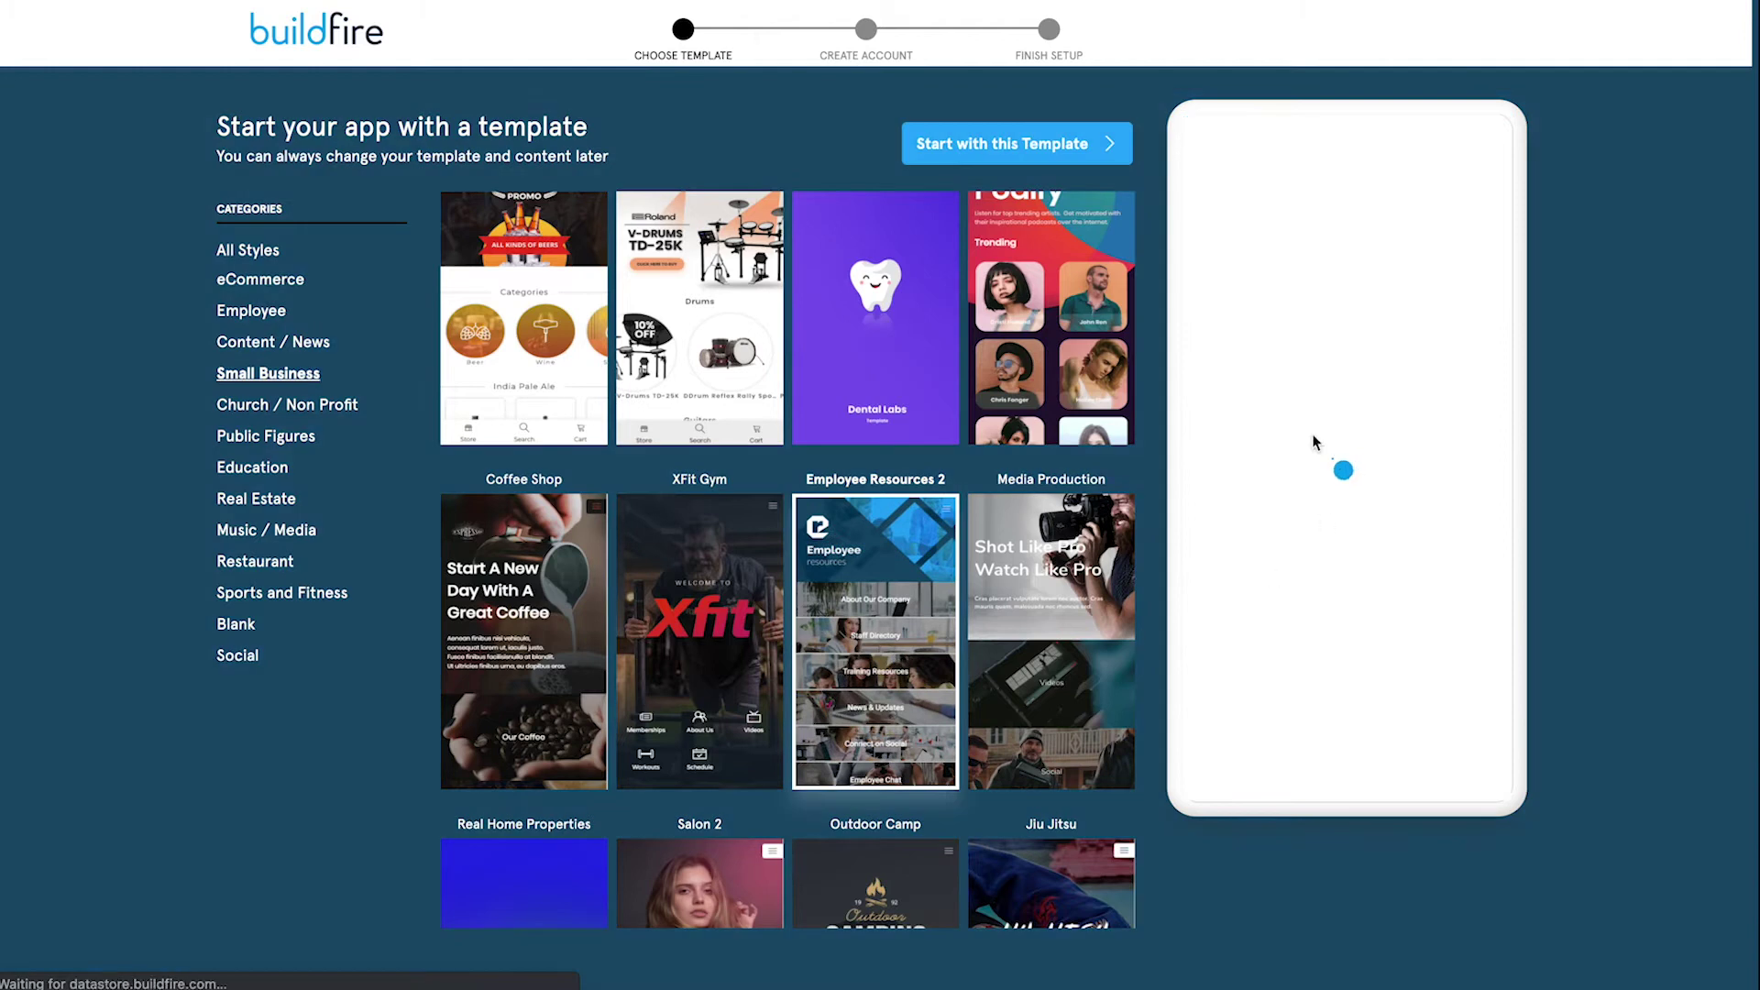
{"action": "left_click", "coordinate": [251, 311]}
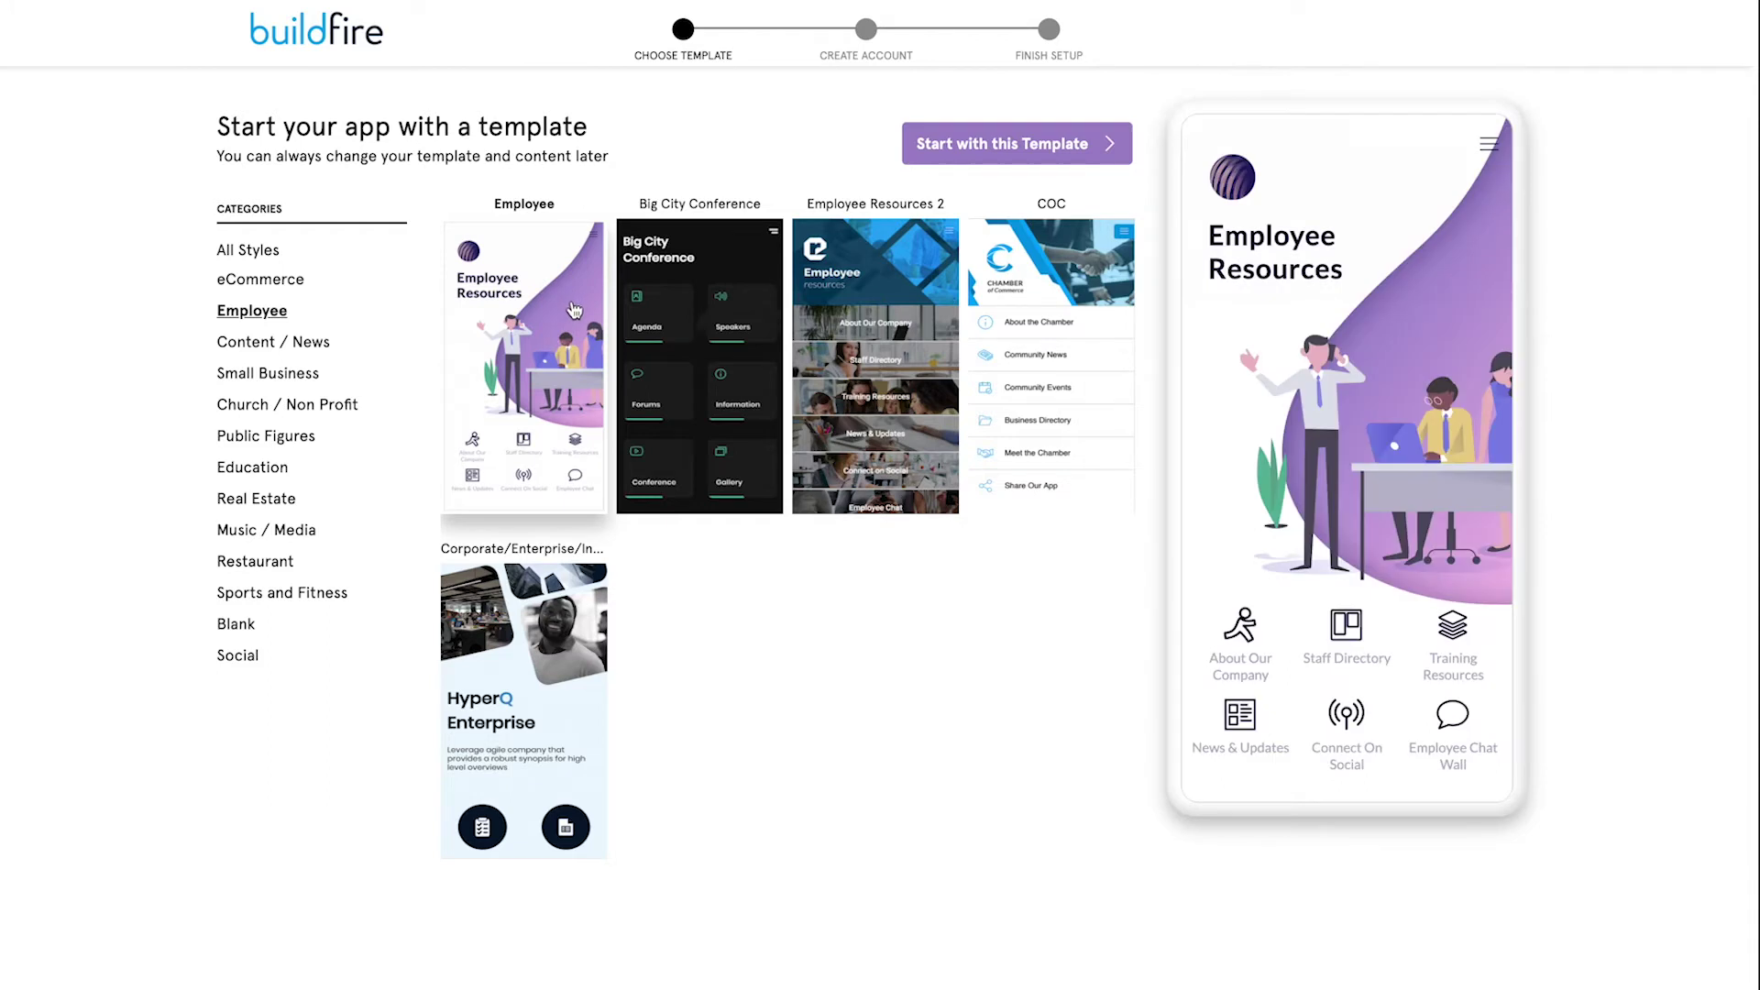
Preview the About Our Company and Staff Directory pages, then start from the Employee Resources template.
{"action": "left_click", "coordinate": [1240, 649]}
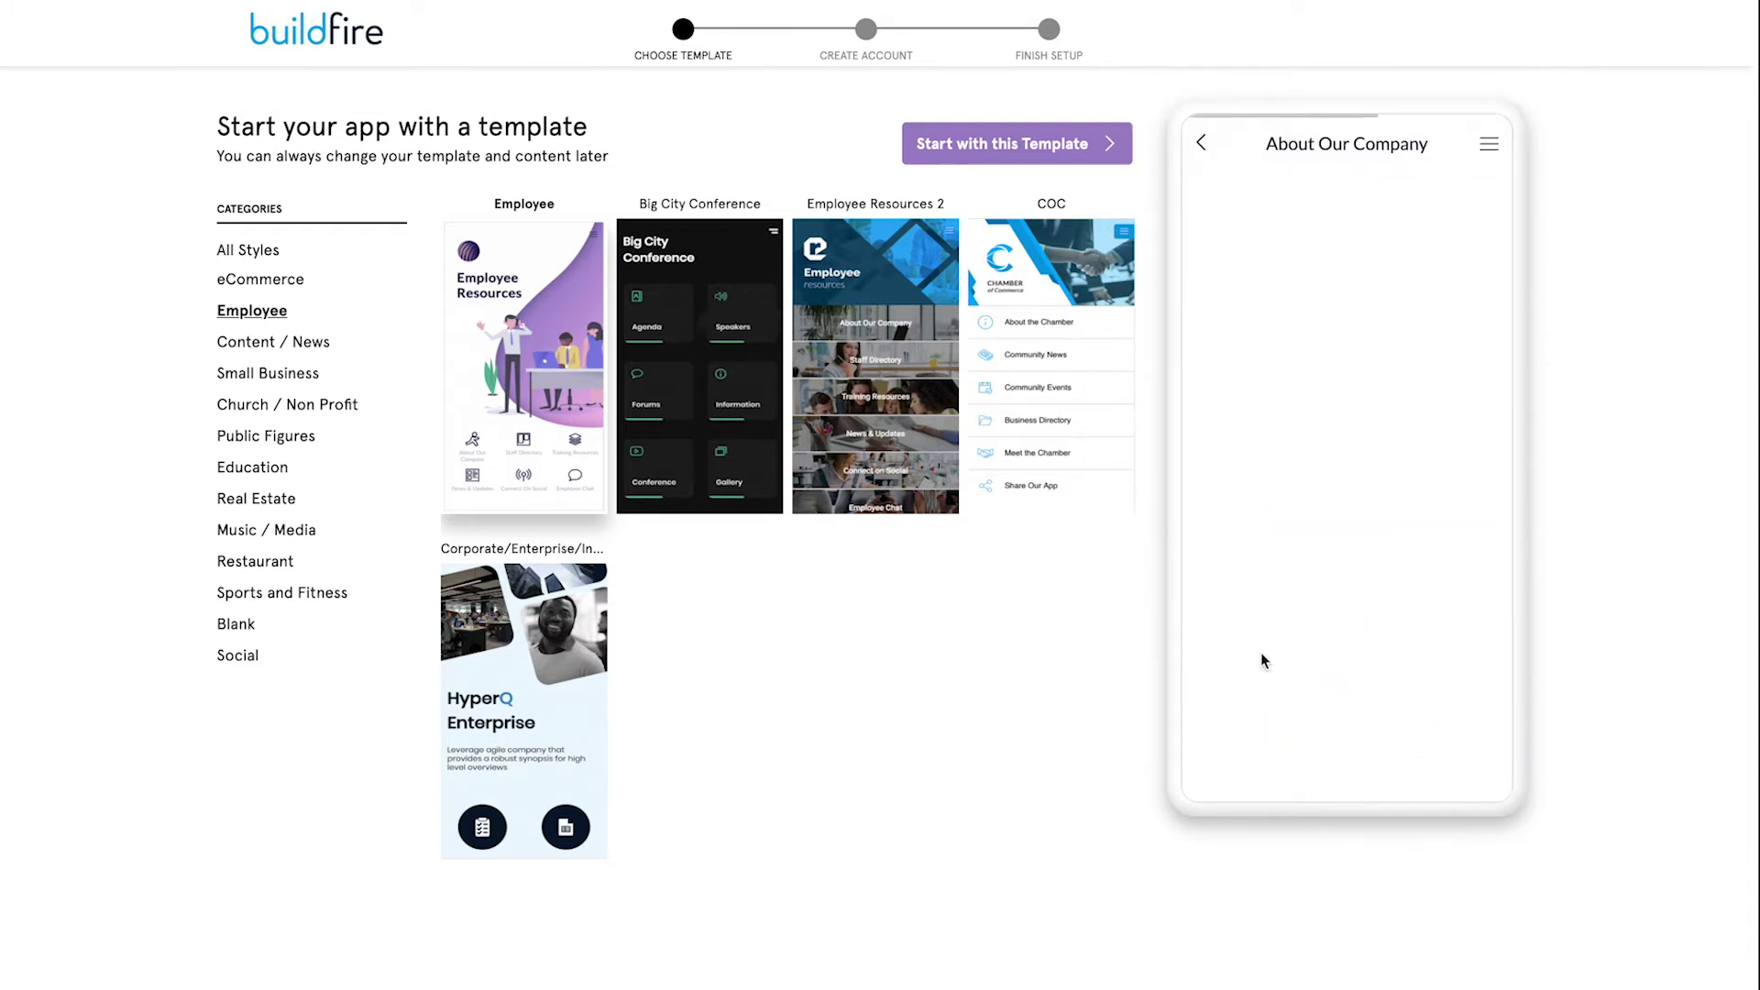
{"action": "left_click", "coordinate": [1202, 143]}
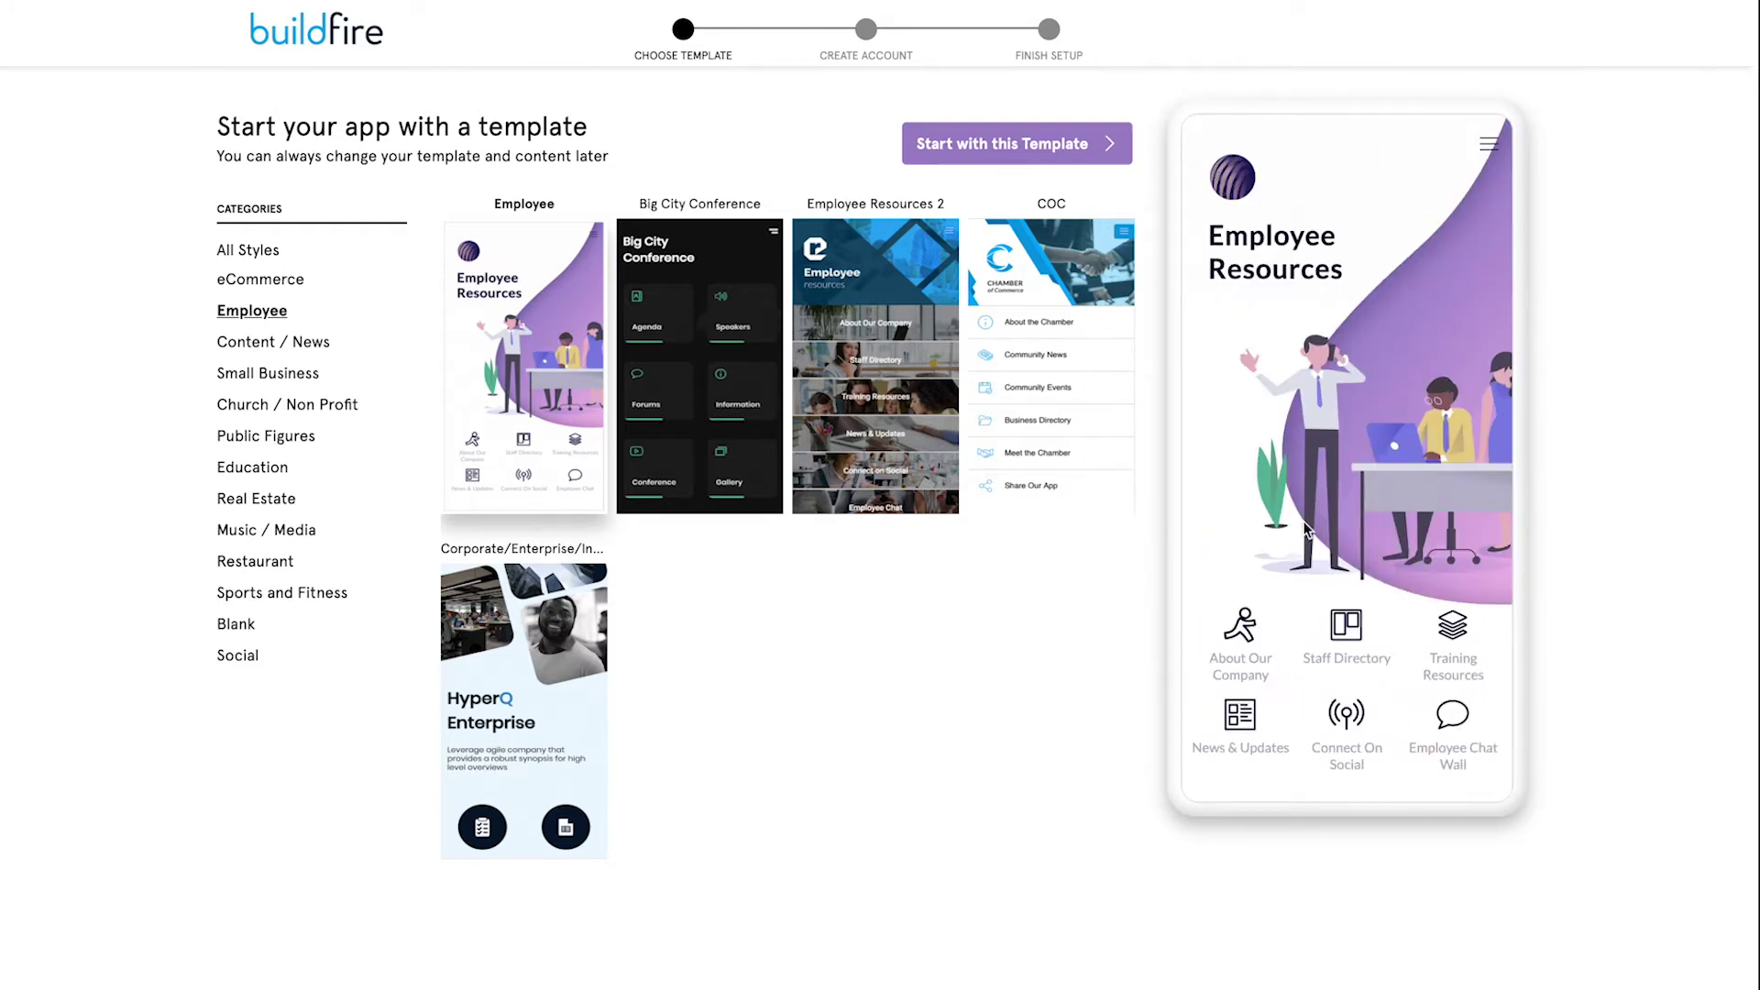
{"action": "left_click", "coordinate": [1355, 632]}
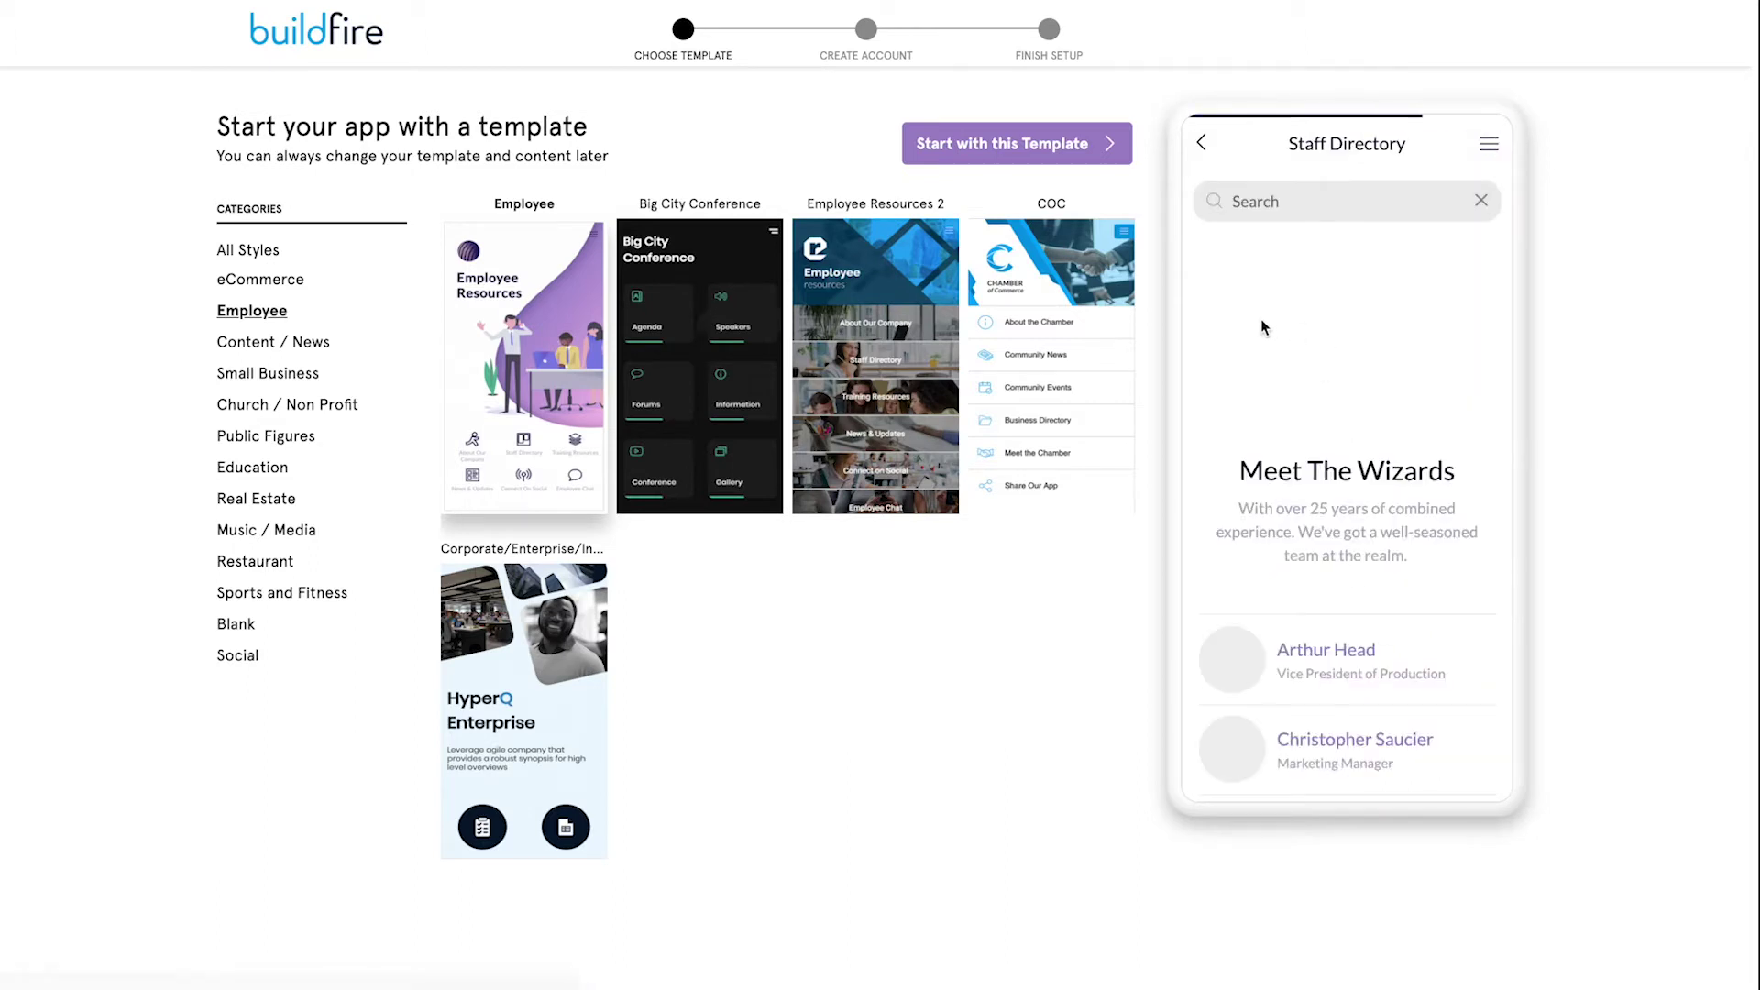
{"action": "left_click", "coordinate": [1202, 144]}
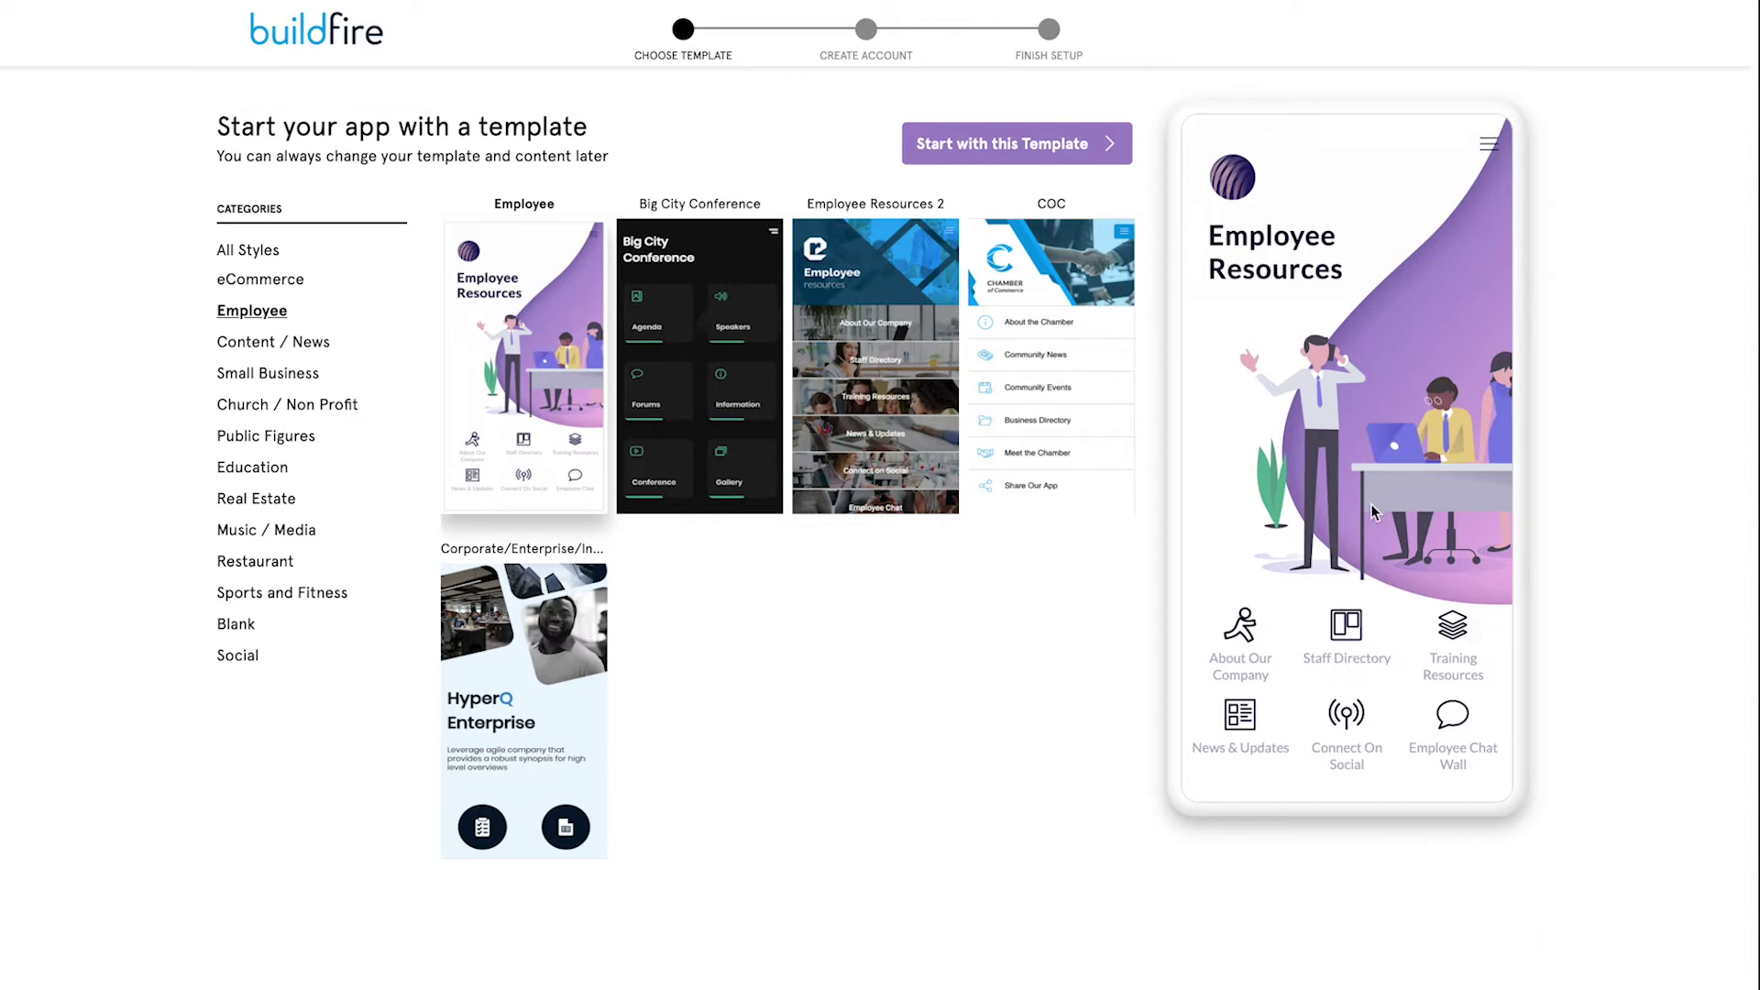
{"action": "left_click", "coordinate": [1059, 147]}
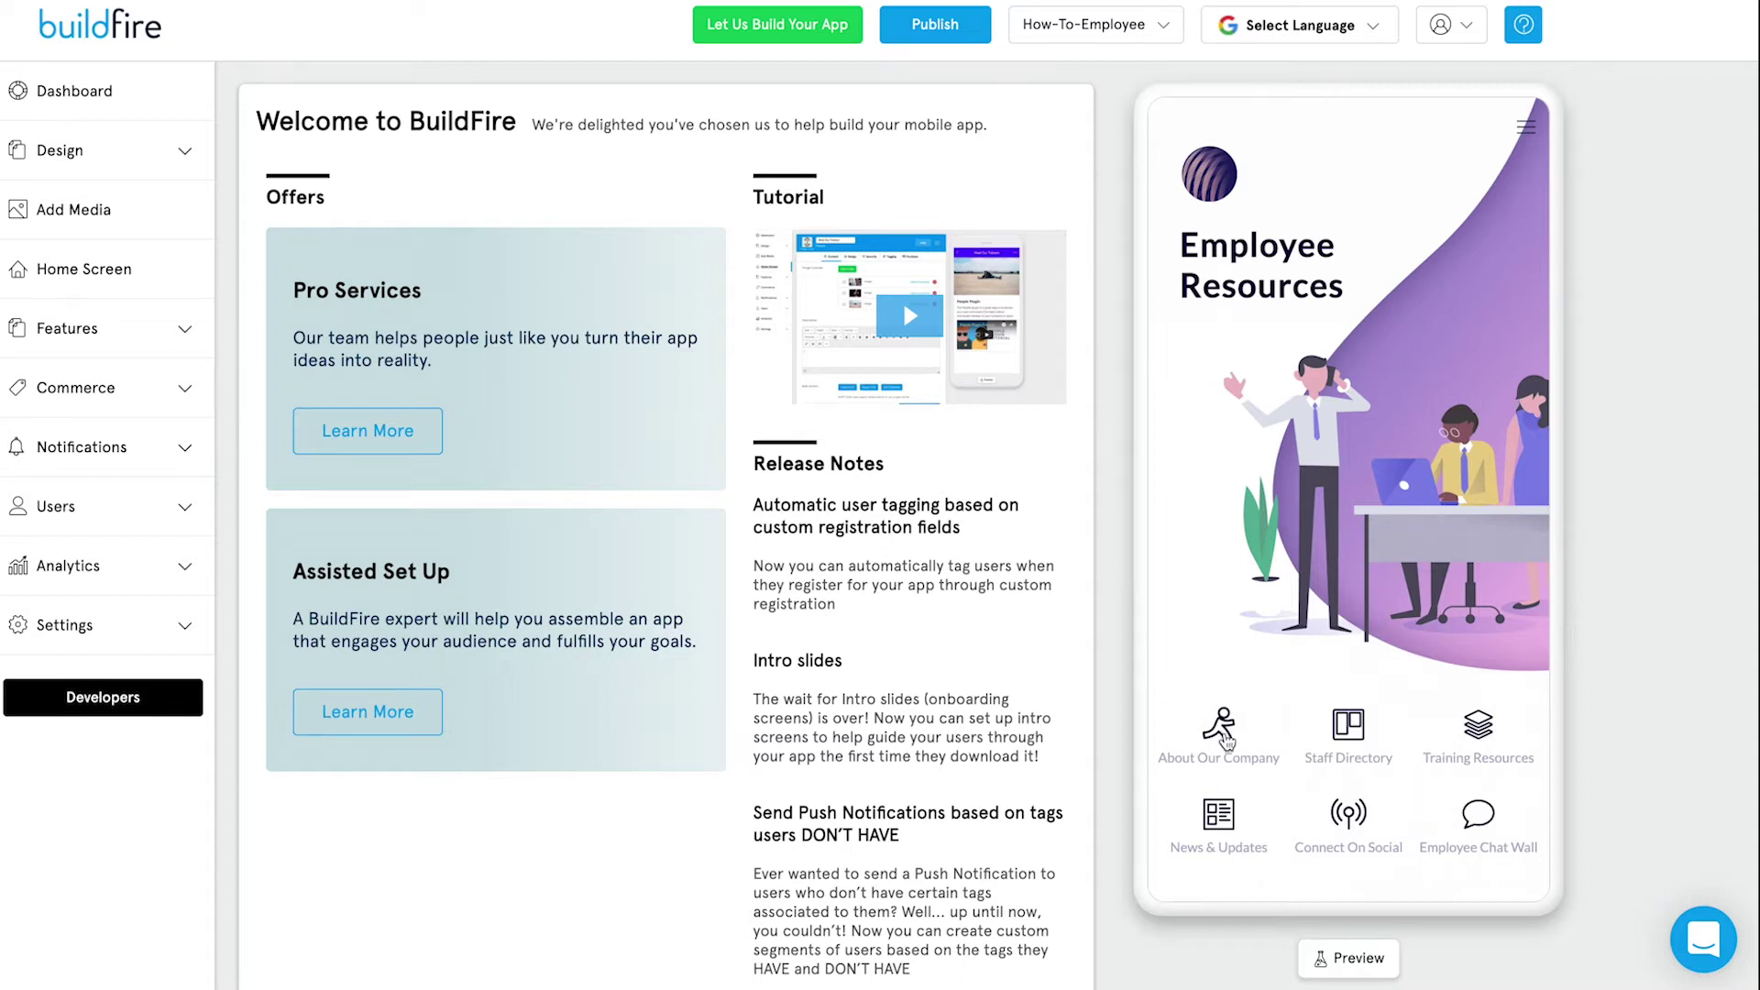
Open the About Our Company feature from the phone preview to edit its carousel and heading.
{"action": "left_click", "coordinate": [1215, 729]}
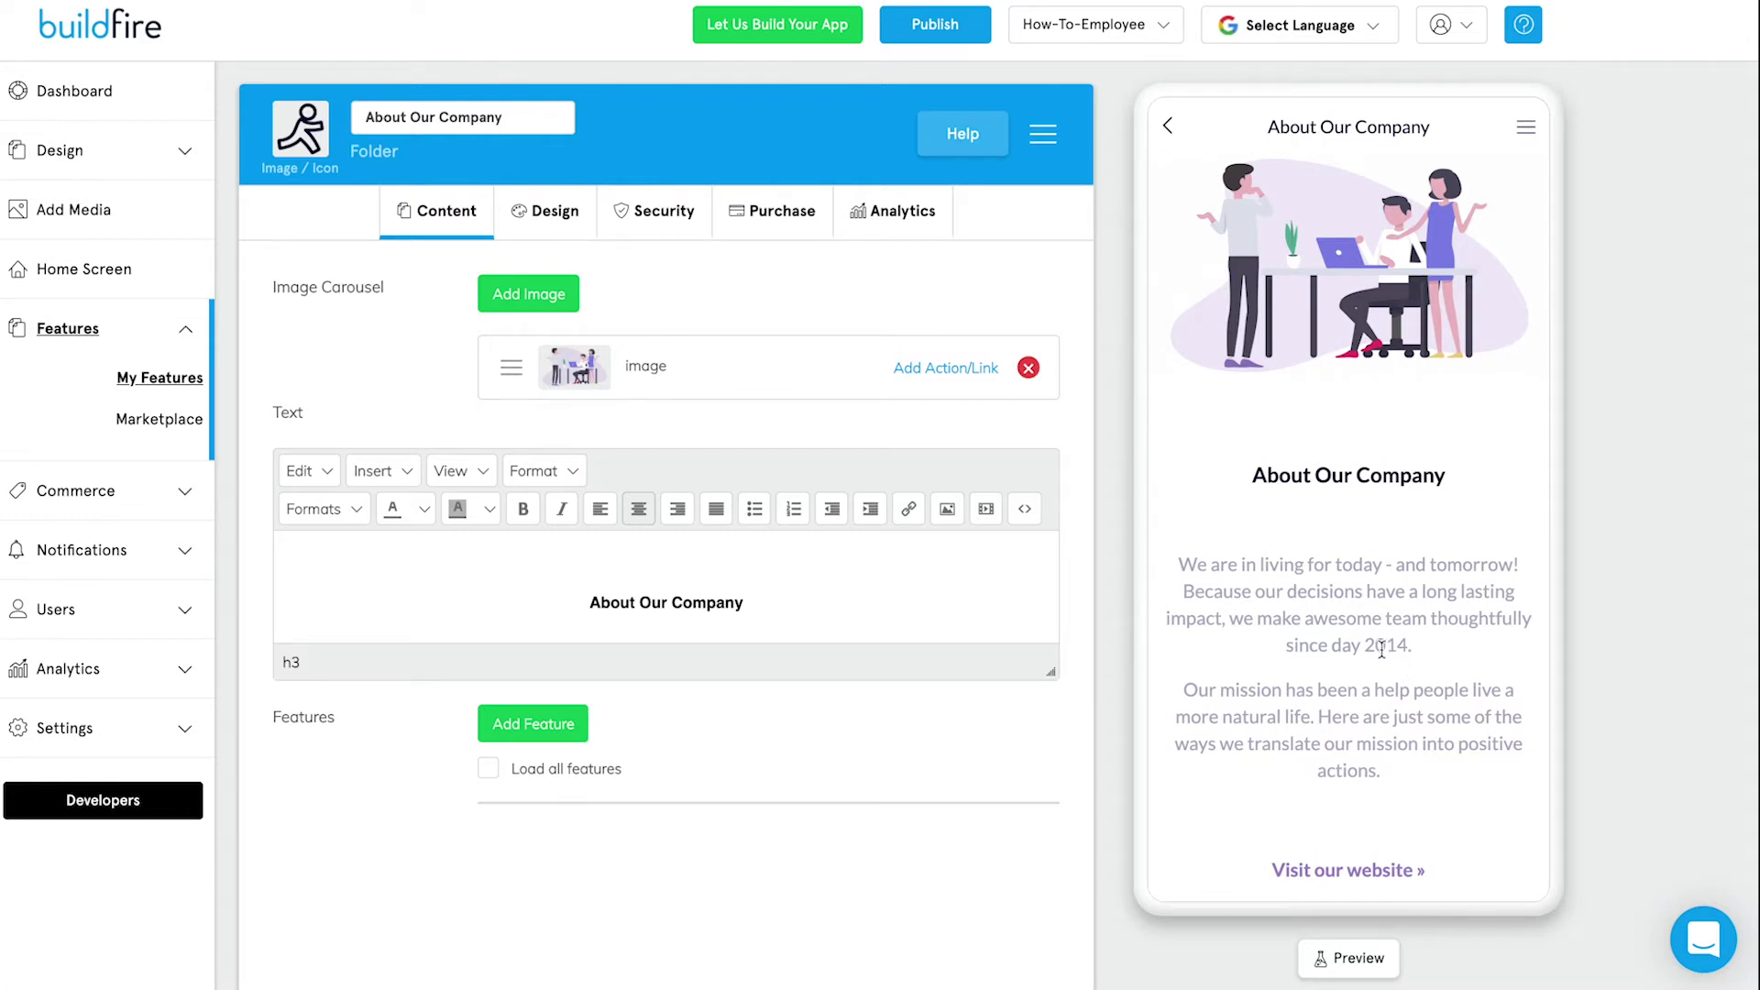
Show the My Features list and check the preview's side menu, opening and closing it.
{"action": "left_click", "coordinate": [131, 385]}
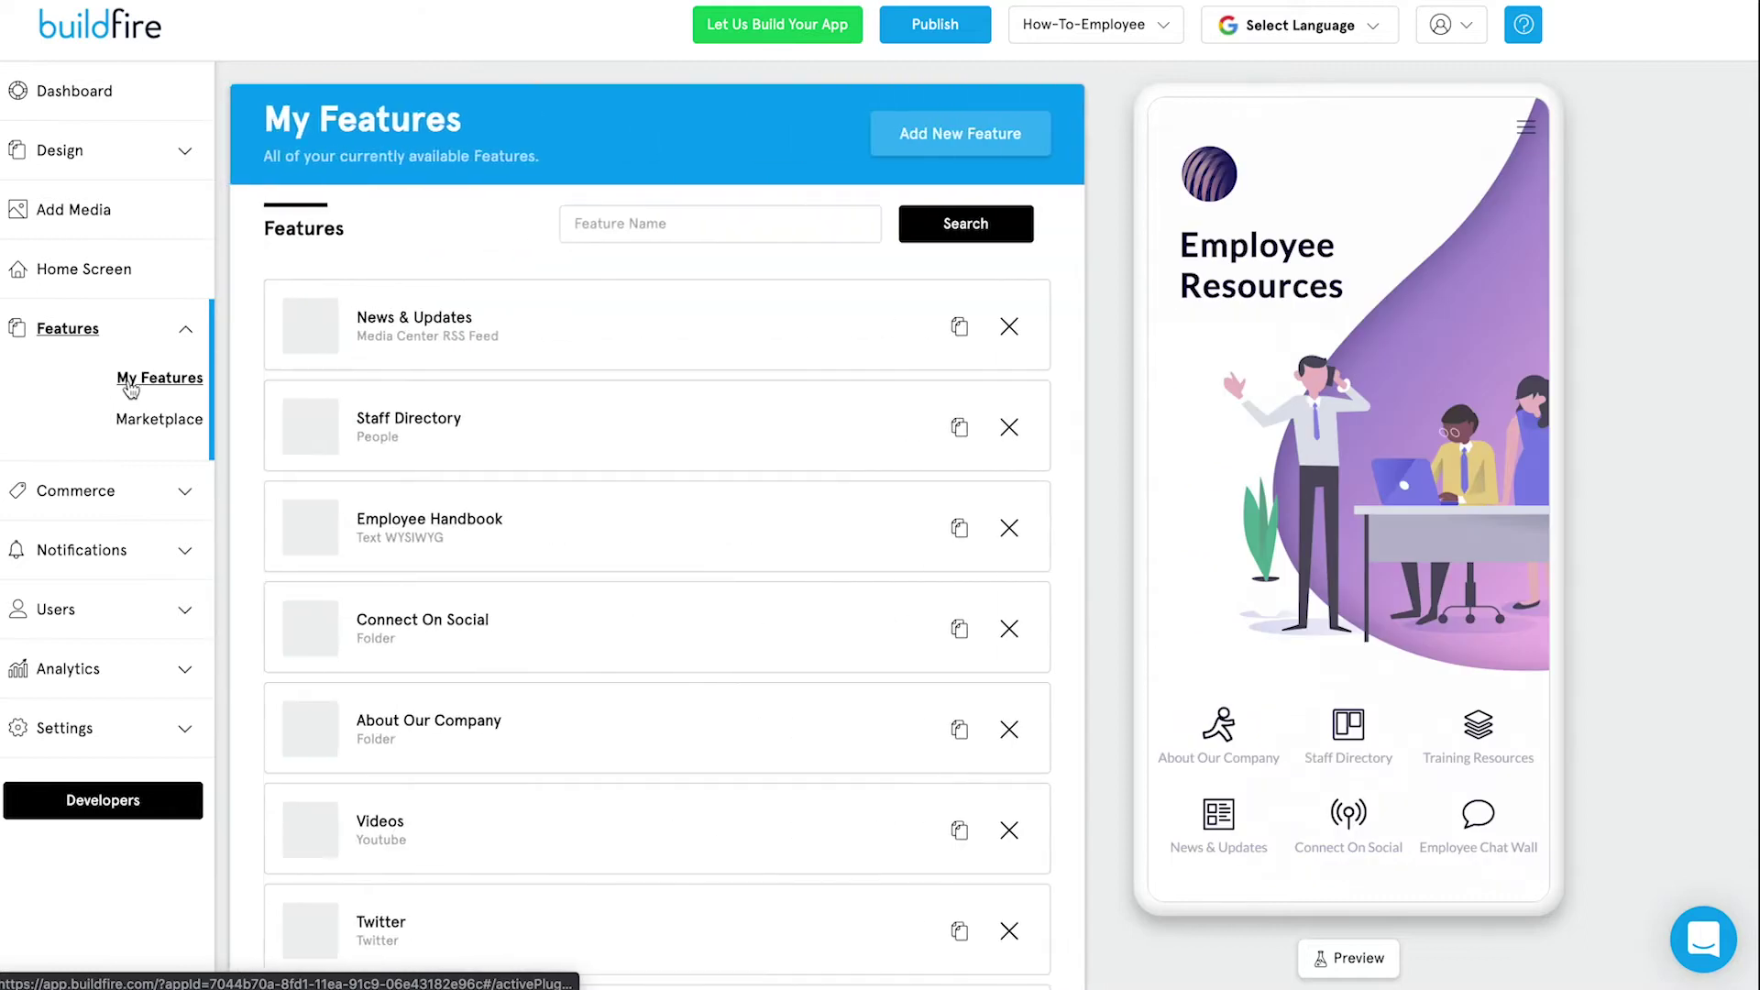
{"action": "scroll", "coordinate": [542, 550], "scroll_direction": "down", "scroll_amount": 4}
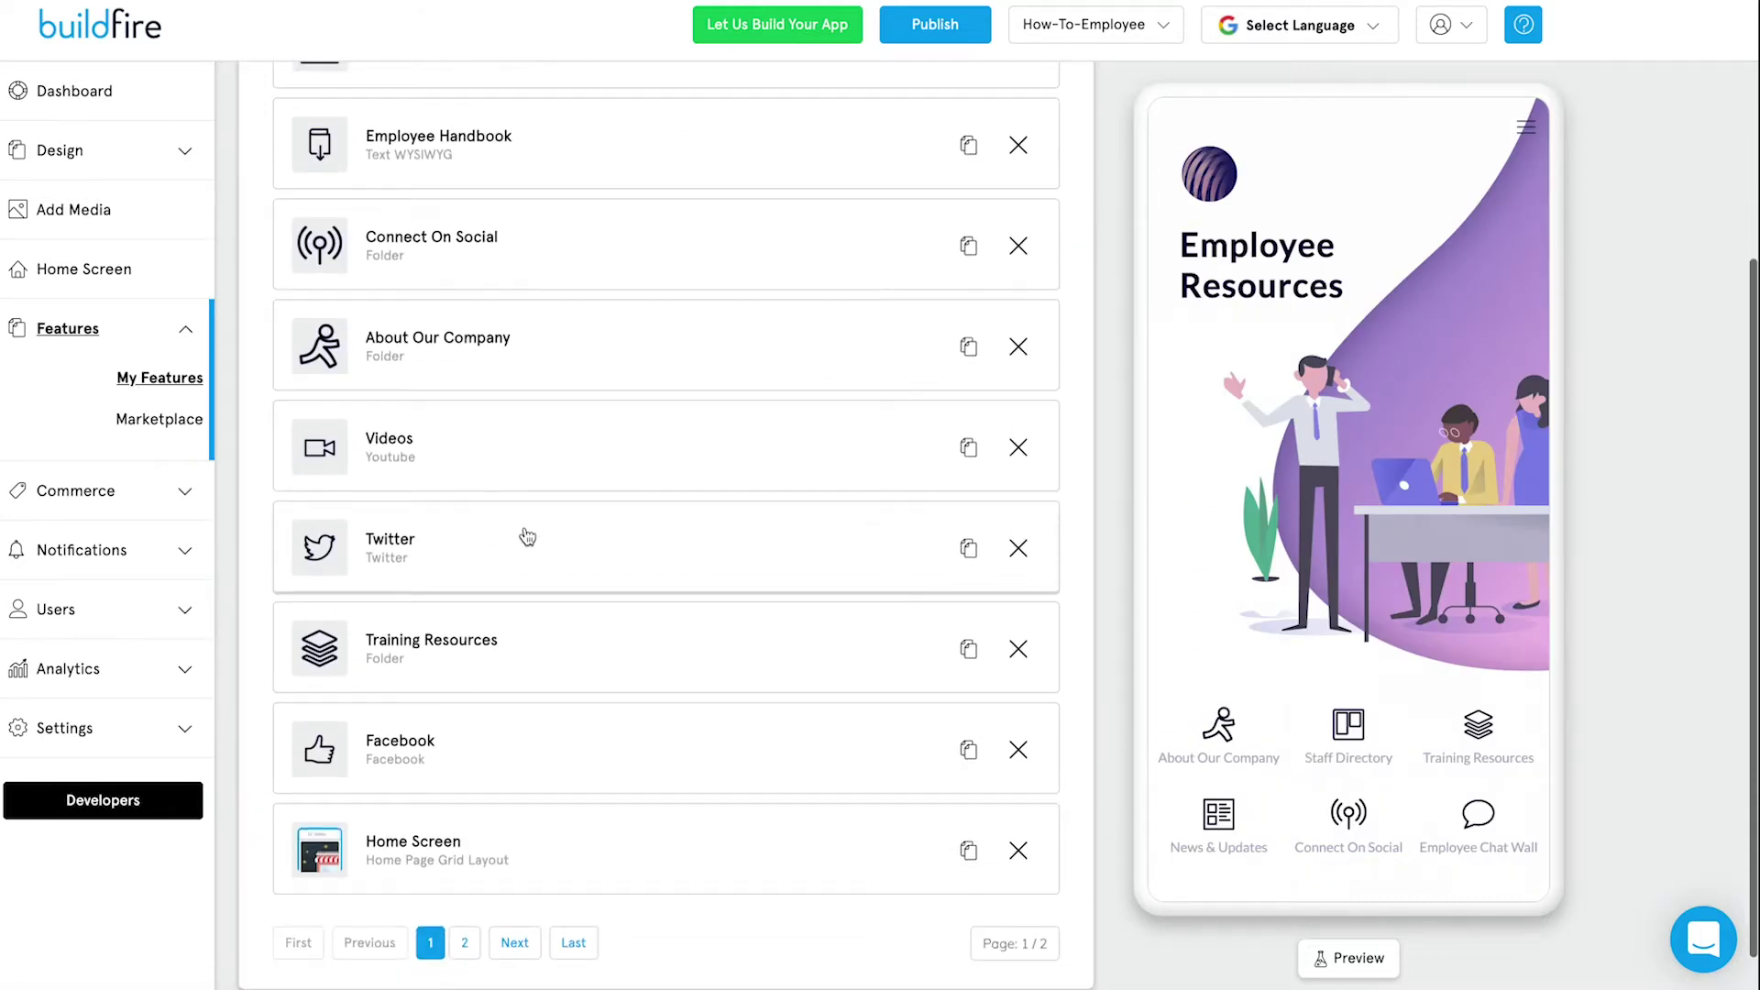
{"action": "scroll", "coordinate": [527, 537], "scroll_direction": "down", "scroll_amount": 1}
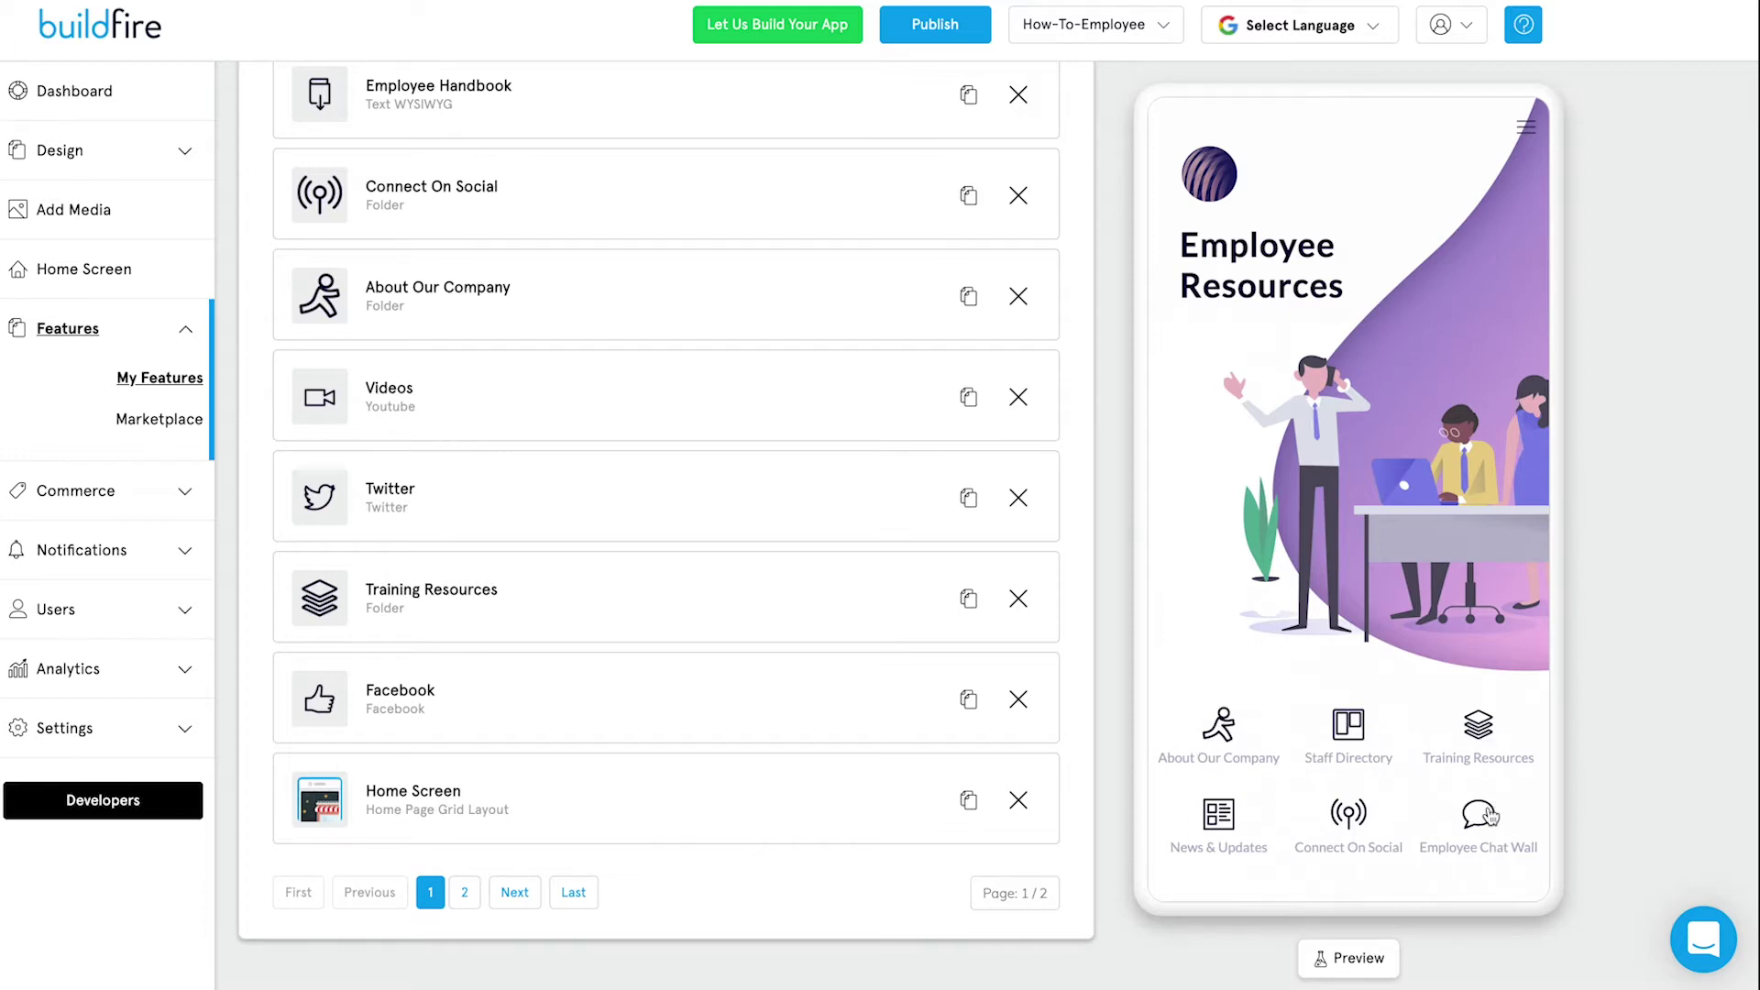
{"action": "left_click", "coordinate": [1524, 131]}
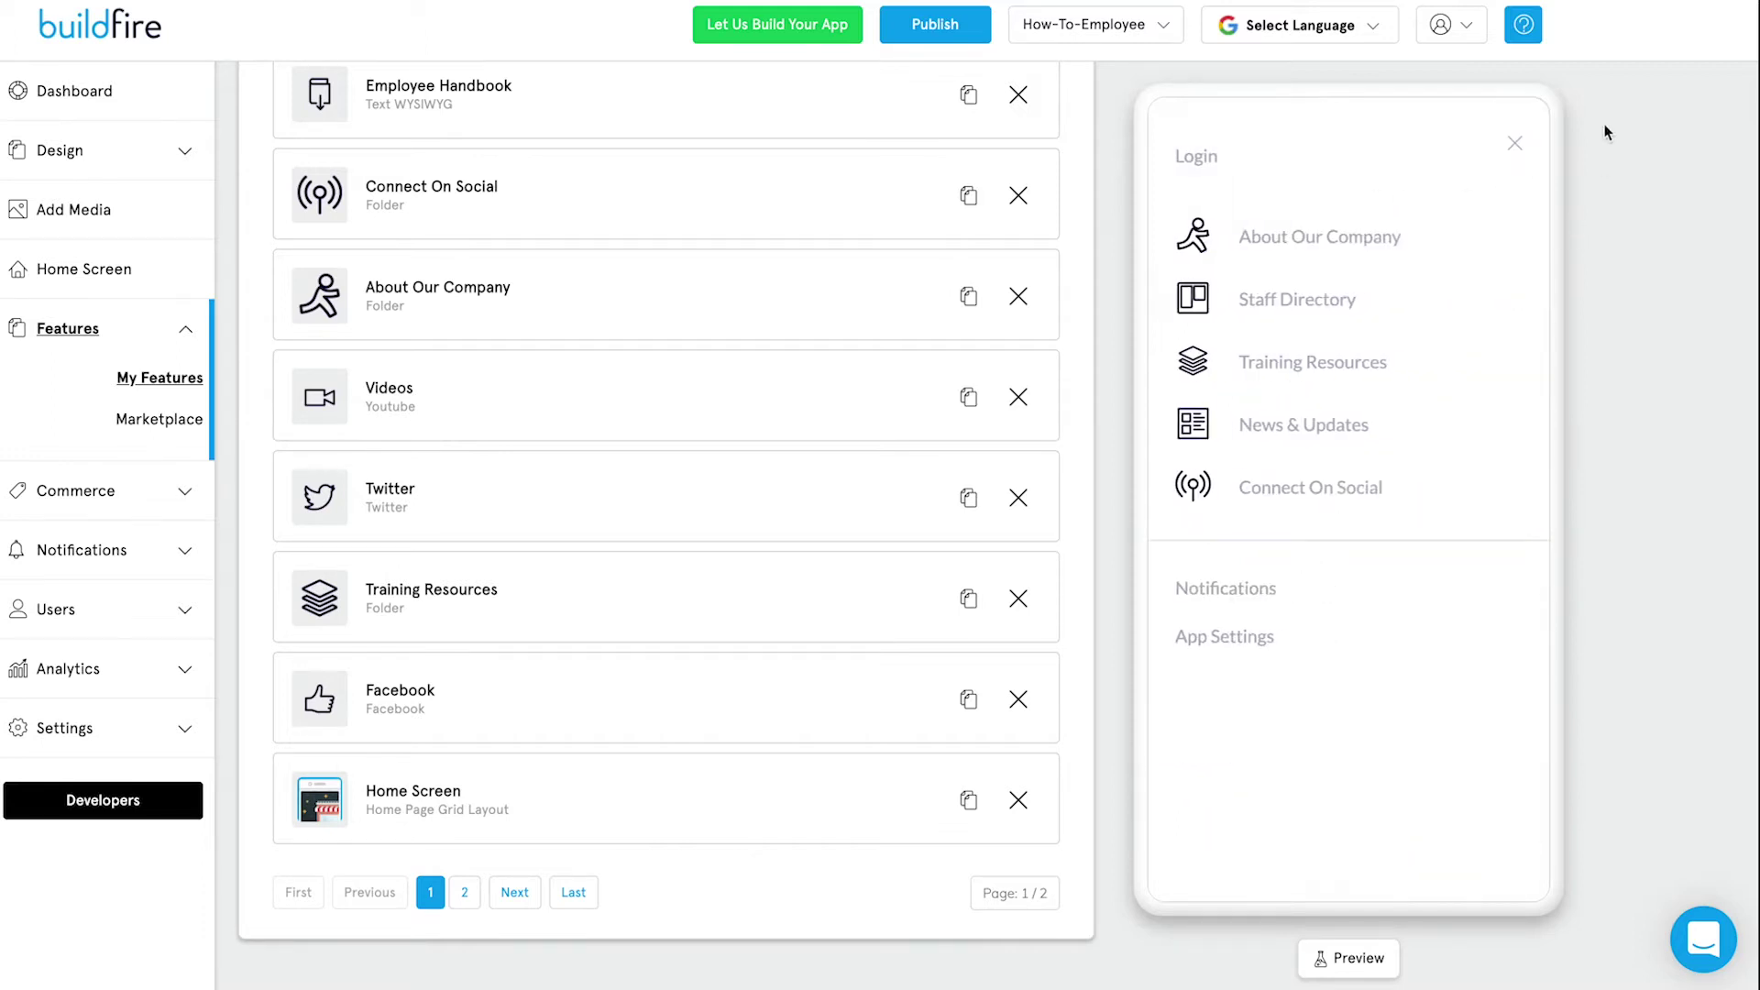
{"action": "left_click", "coordinate": [1516, 144]}
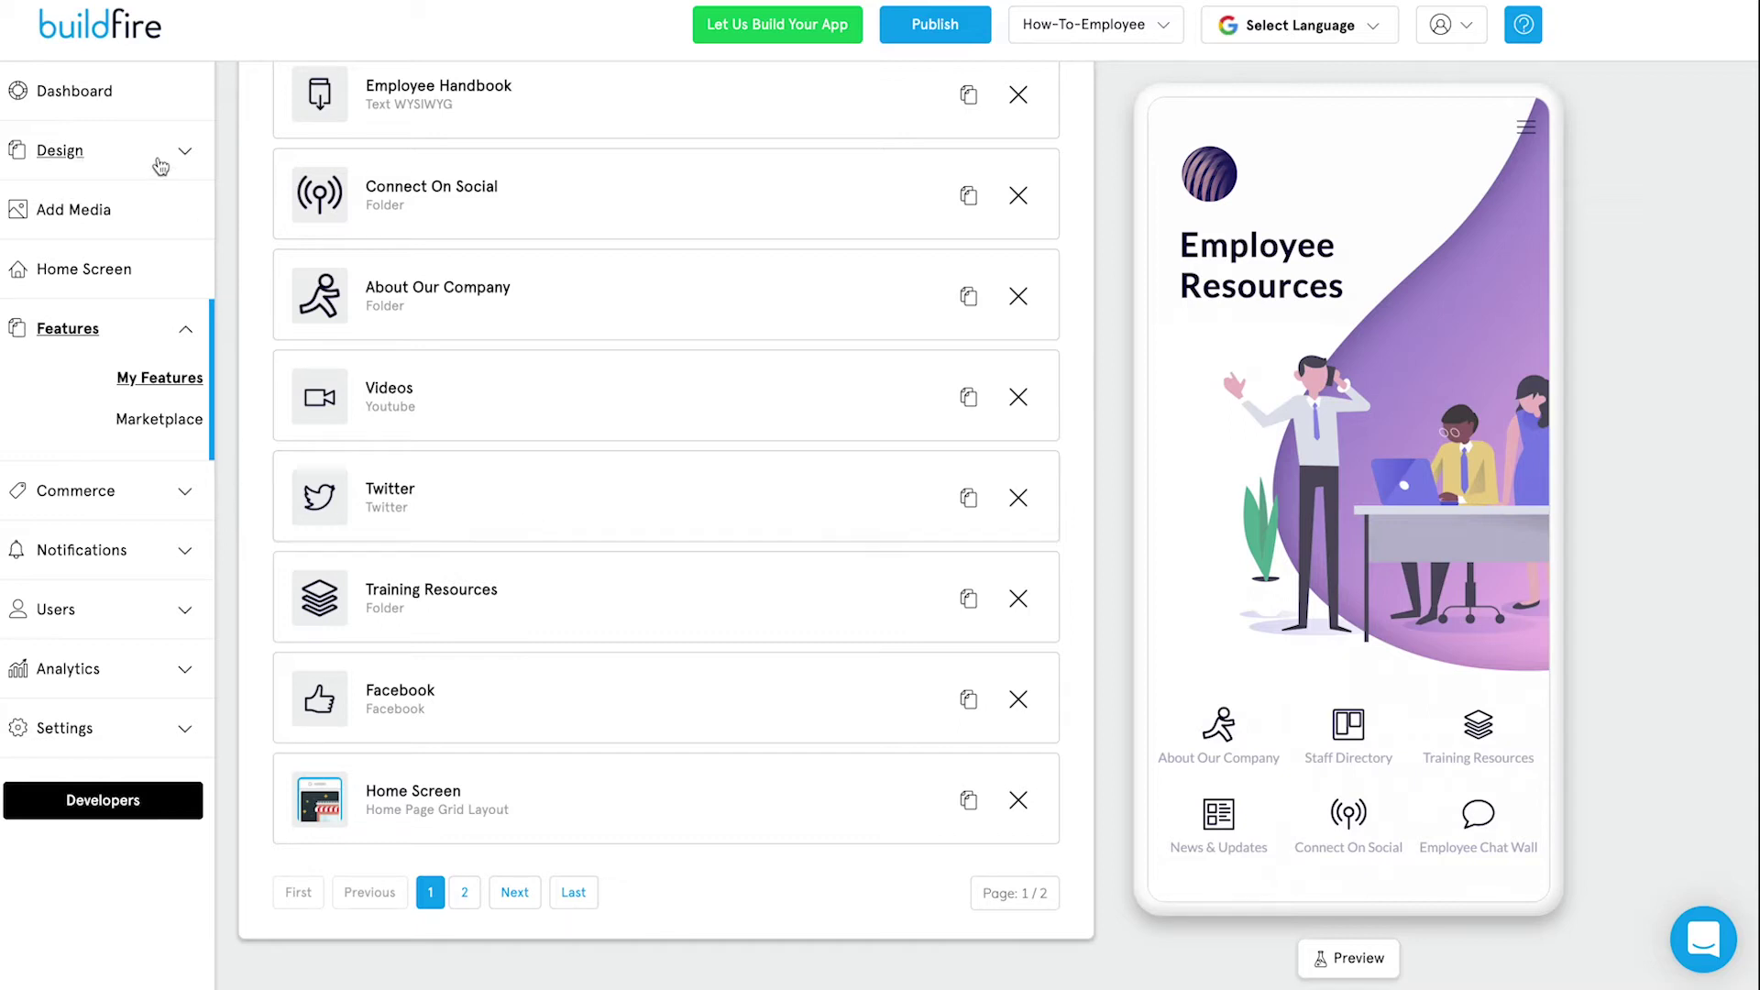
In Design > Branding, change the app font from Lato to Josefin Sans.
{"action": "left_click", "coordinate": [161, 166]}
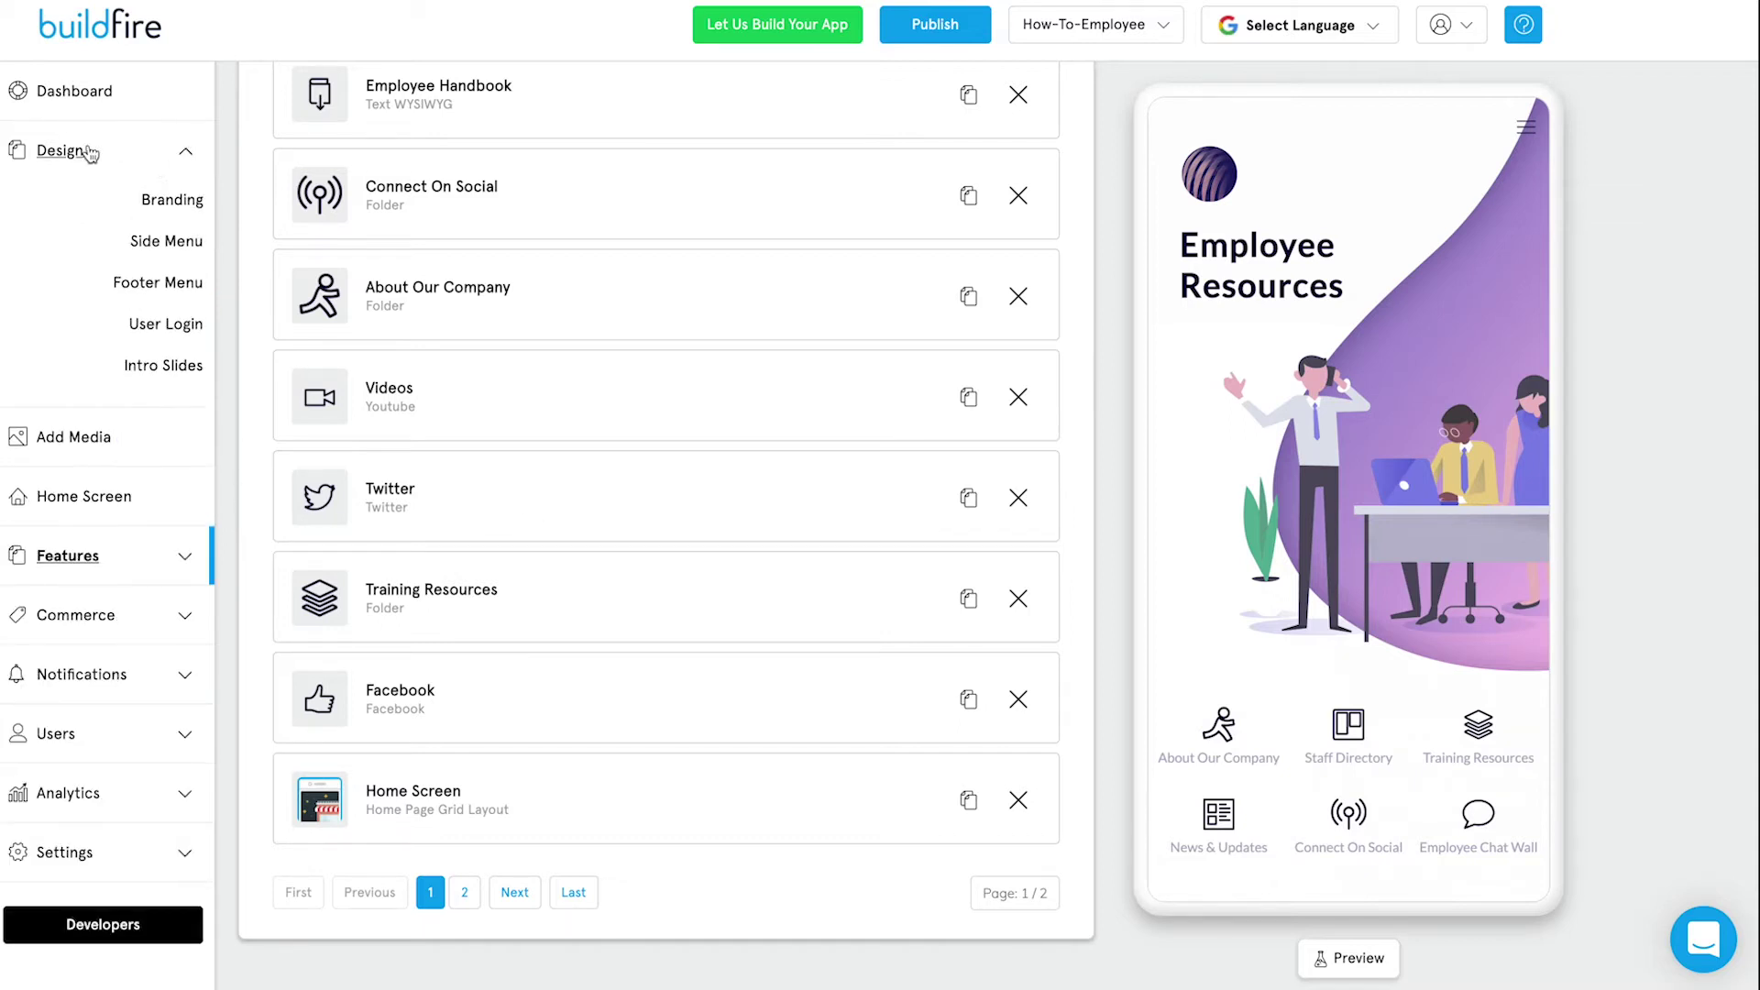
{"action": "left_click", "coordinate": [179, 201]}
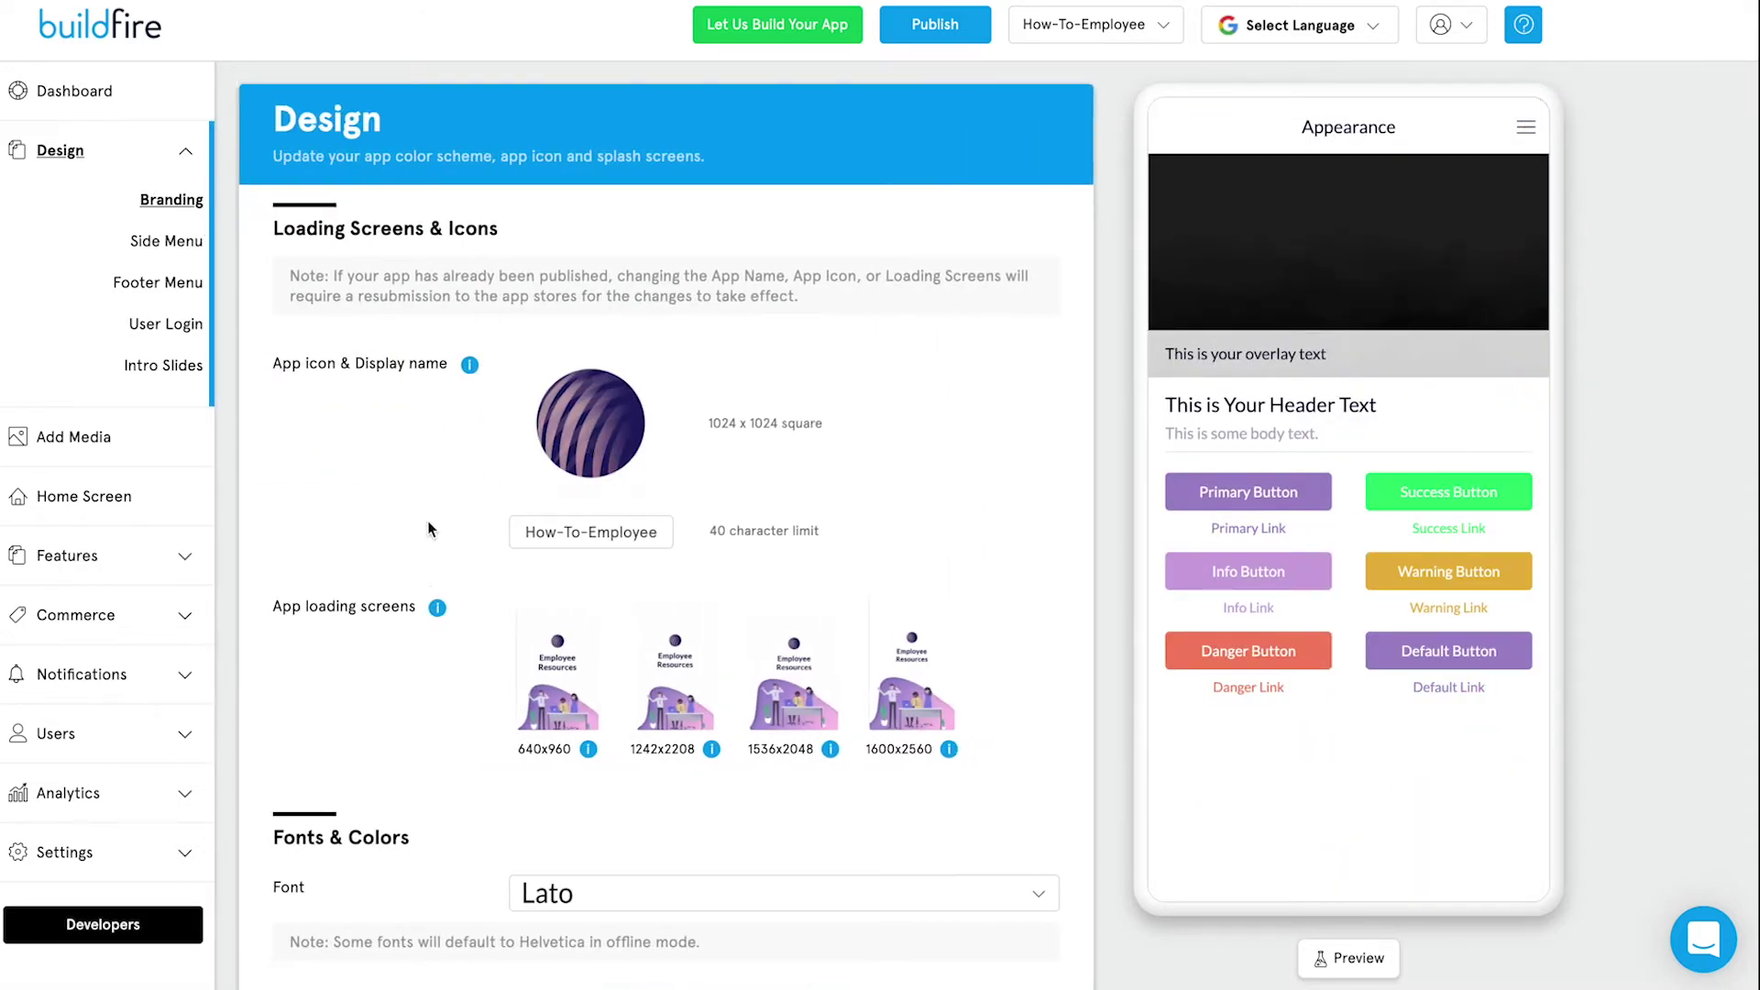
{"action": "scroll", "coordinate": [437, 541], "scroll_direction": "down", "scroll_amount": 2}
{"action": "scroll", "coordinate": [435, 541], "scroll_direction": "down", "scroll_amount": 1}
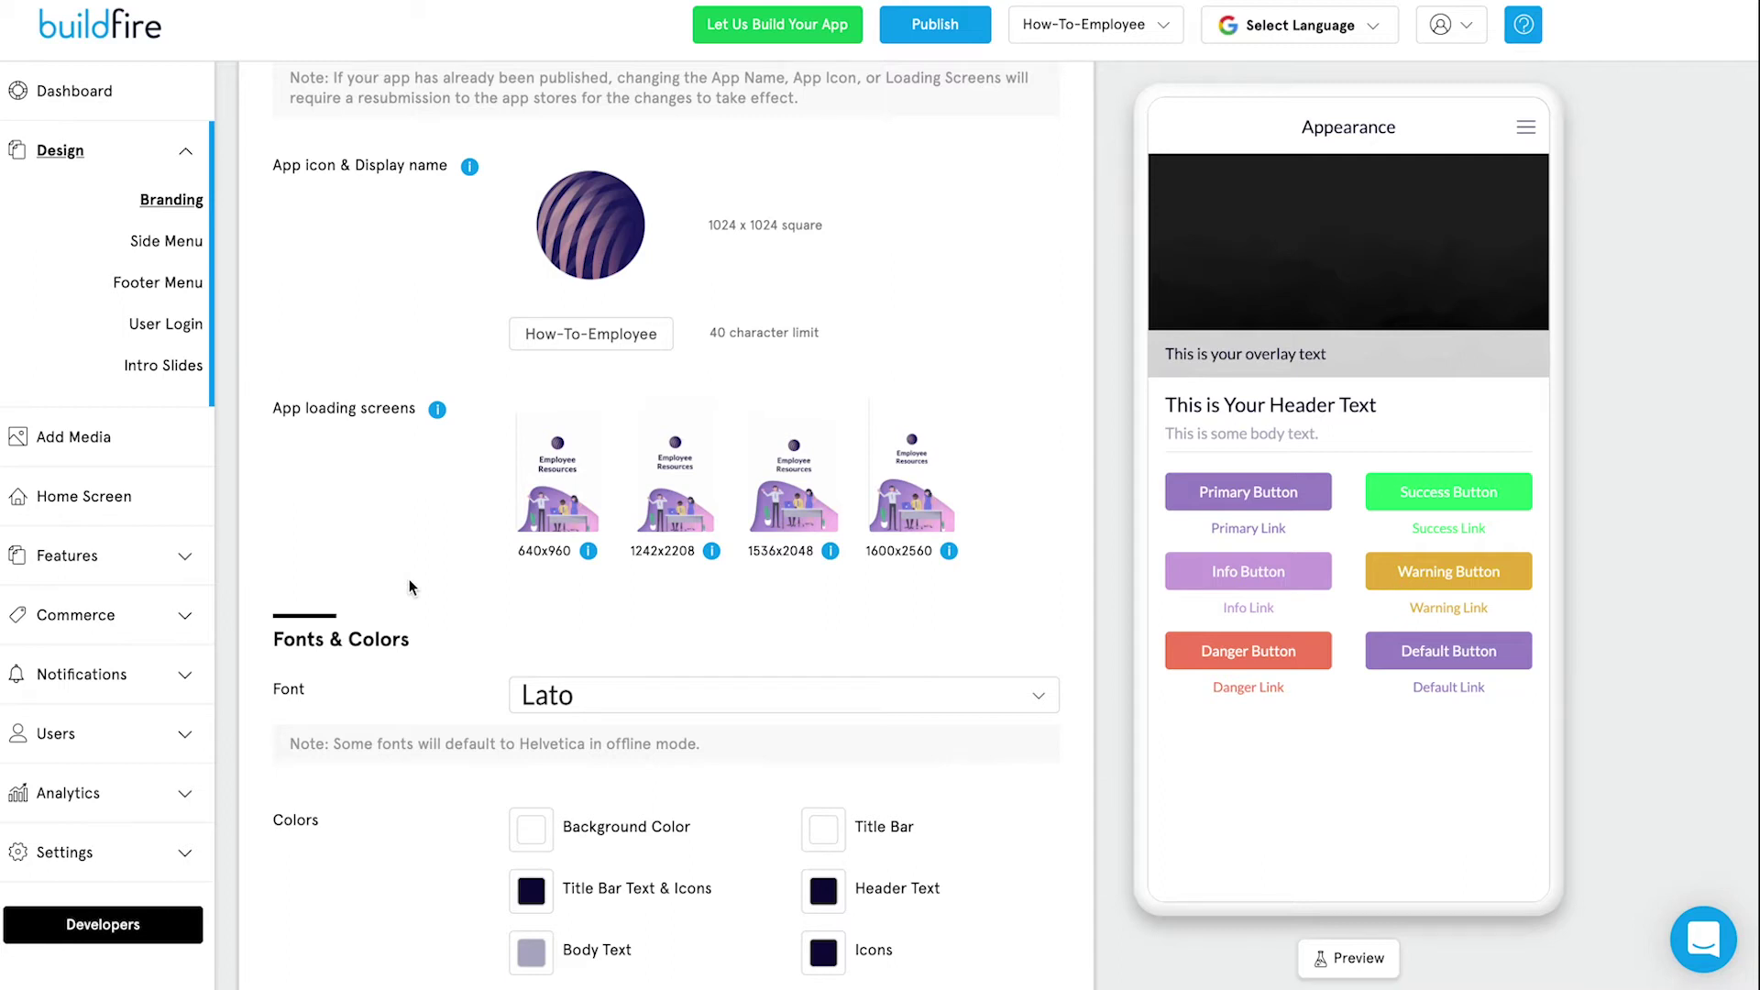
{"action": "scroll", "coordinate": [410, 587], "scroll_direction": "down", "scroll_amount": 3}
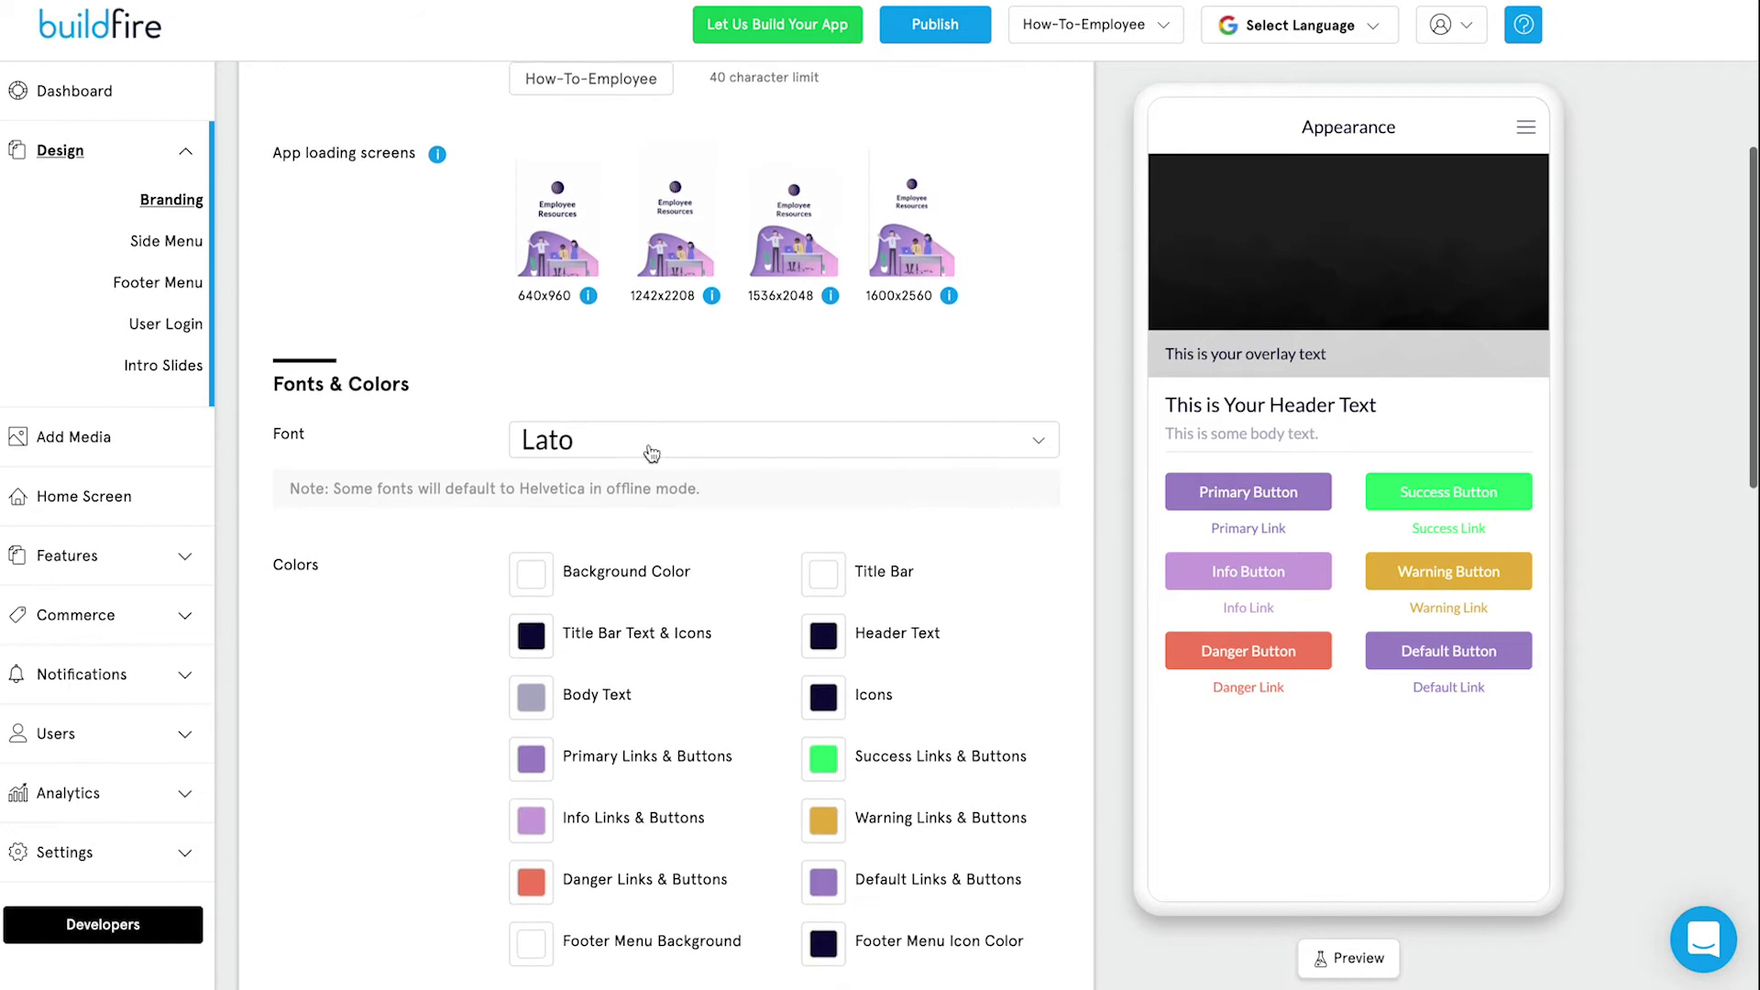
{"action": "left_click", "coordinate": [662, 441]}
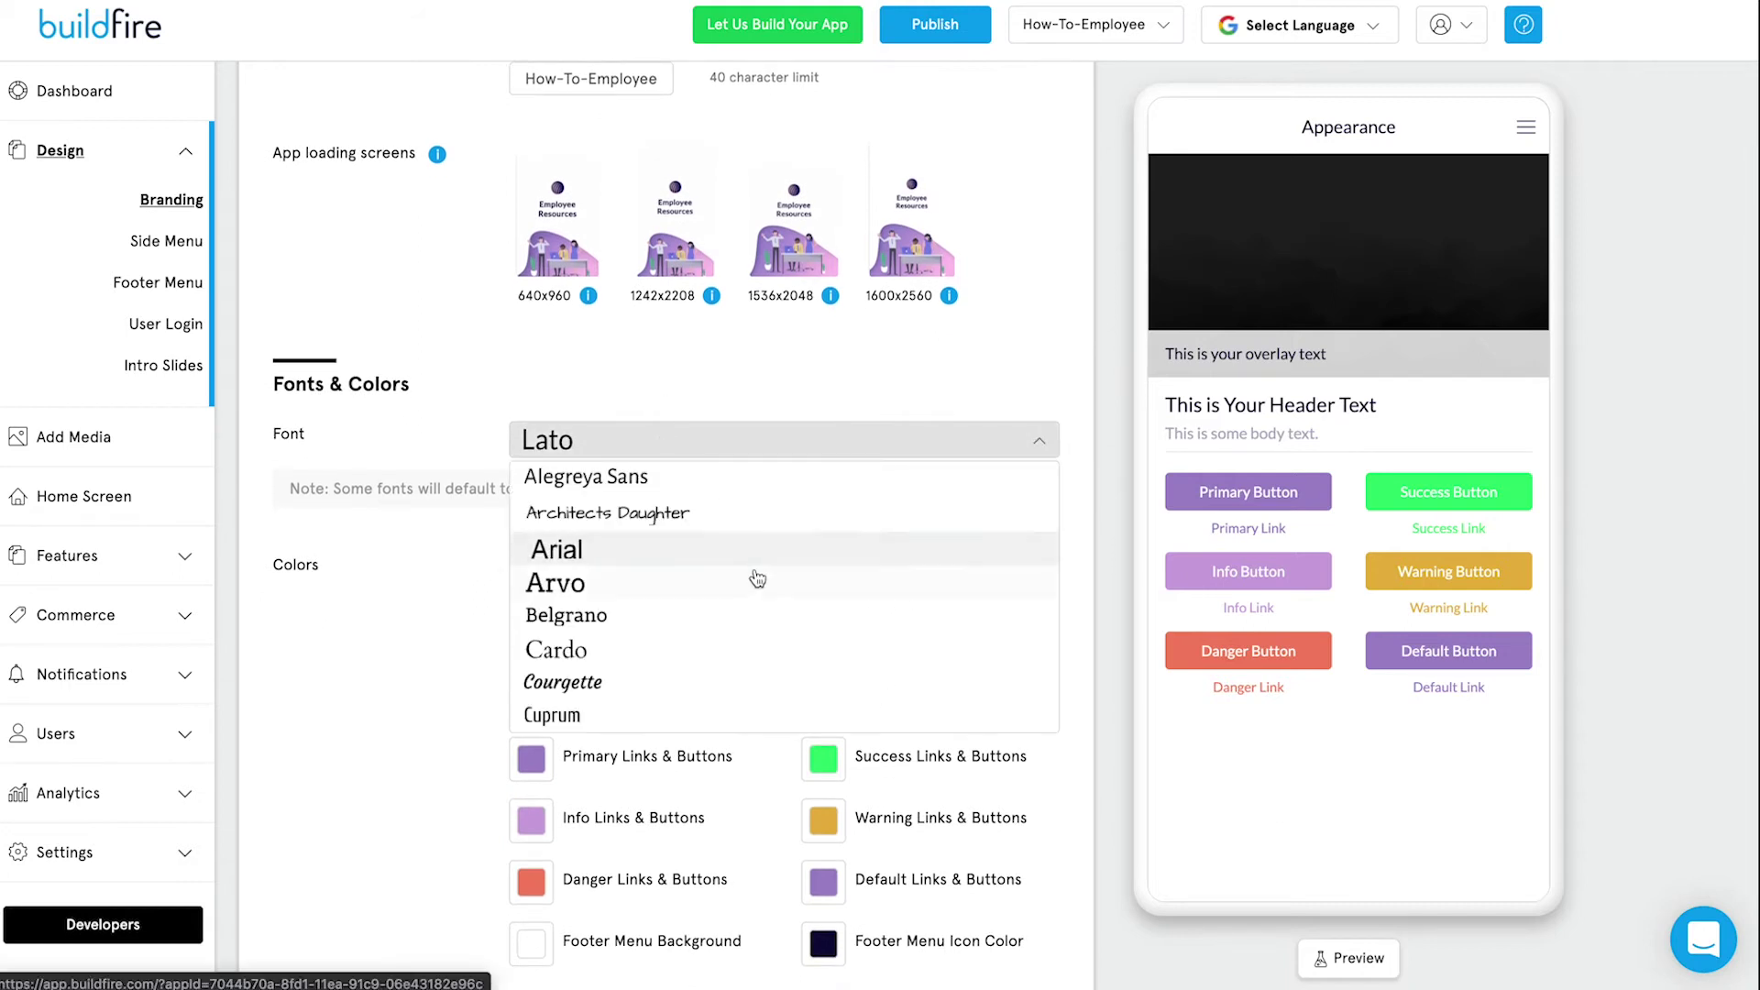
{"action": "scroll", "coordinate": [758, 577], "scroll_direction": "down", "scroll_amount": 2}
{"action": "scroll", "coordinate": [775, 601], "scroll_direction": "down", "scroll_amount": 1}
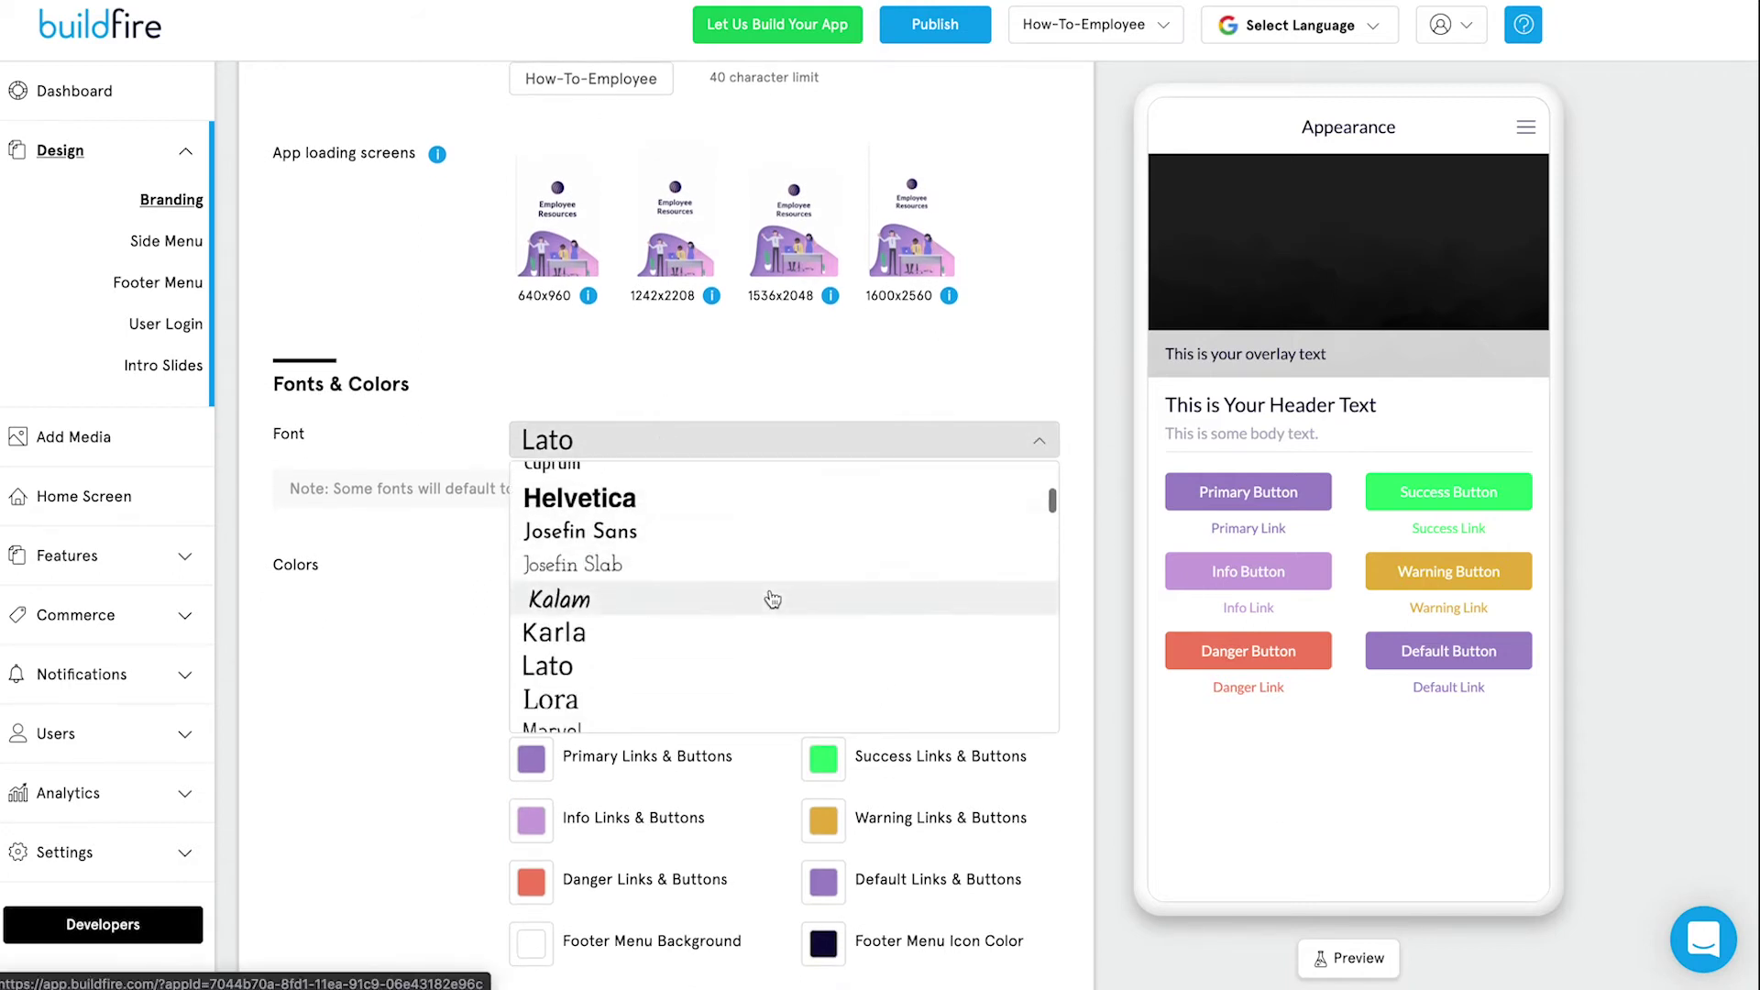
{"action": "left_click", "coordinate": [660, 537]}
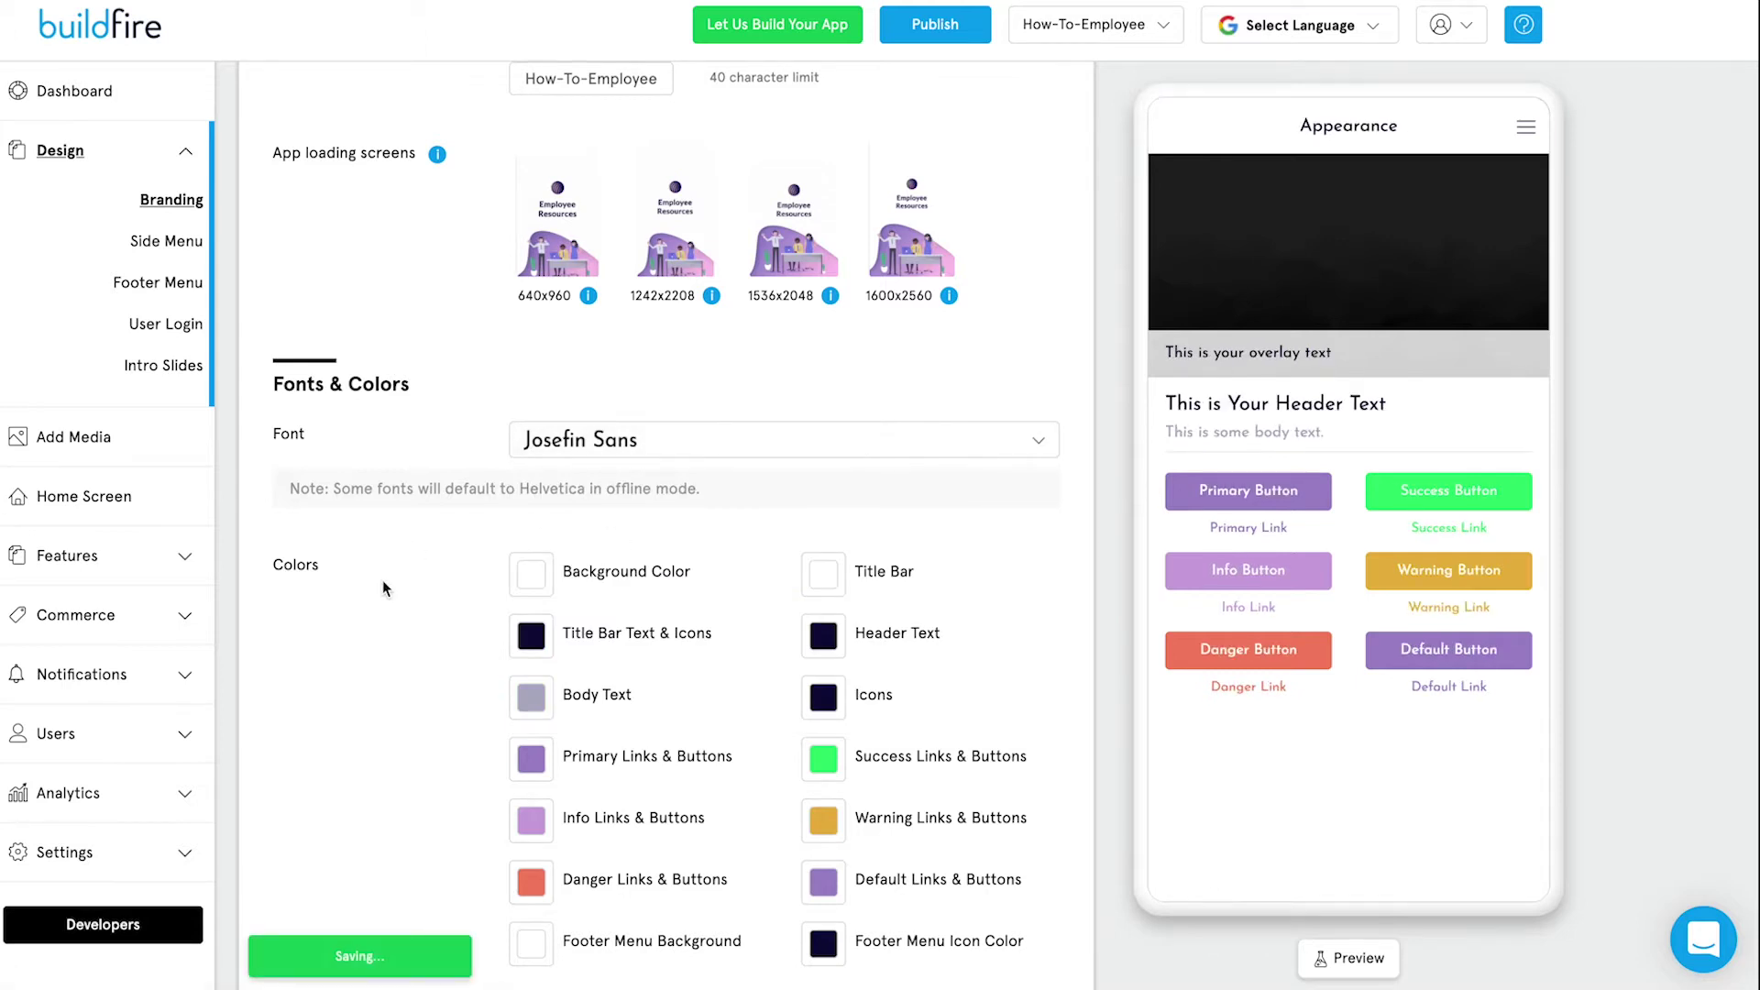
Browse the Preset Themes and bring up the Side Menu settings.
{"action": "scroll", "coordinate": [465, 664], "scroll_direction": "down", "scroll_amount": 2}
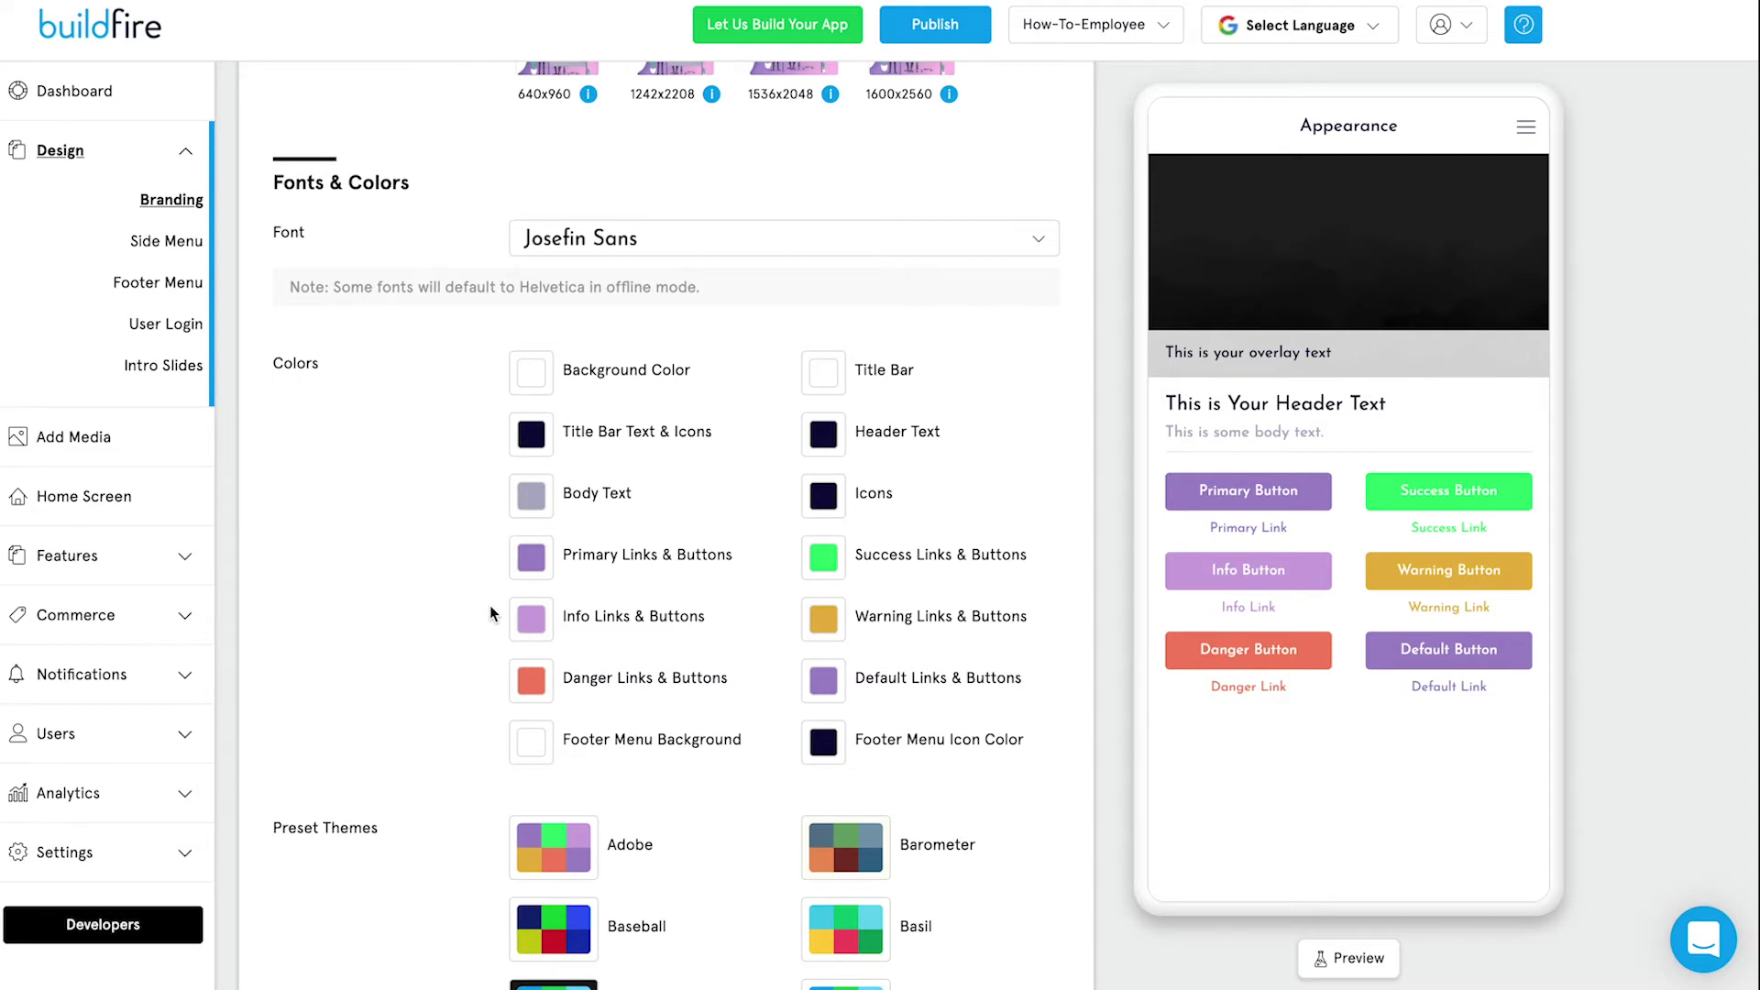
{"action": "scroll", "coordinate": [486, 605], "scroll_direction": "down", "scroll_amount": 3}
{"action": "scroll", "coordinate": [359, 686], "scroll_direction": "down", "scroll_amount": 2}
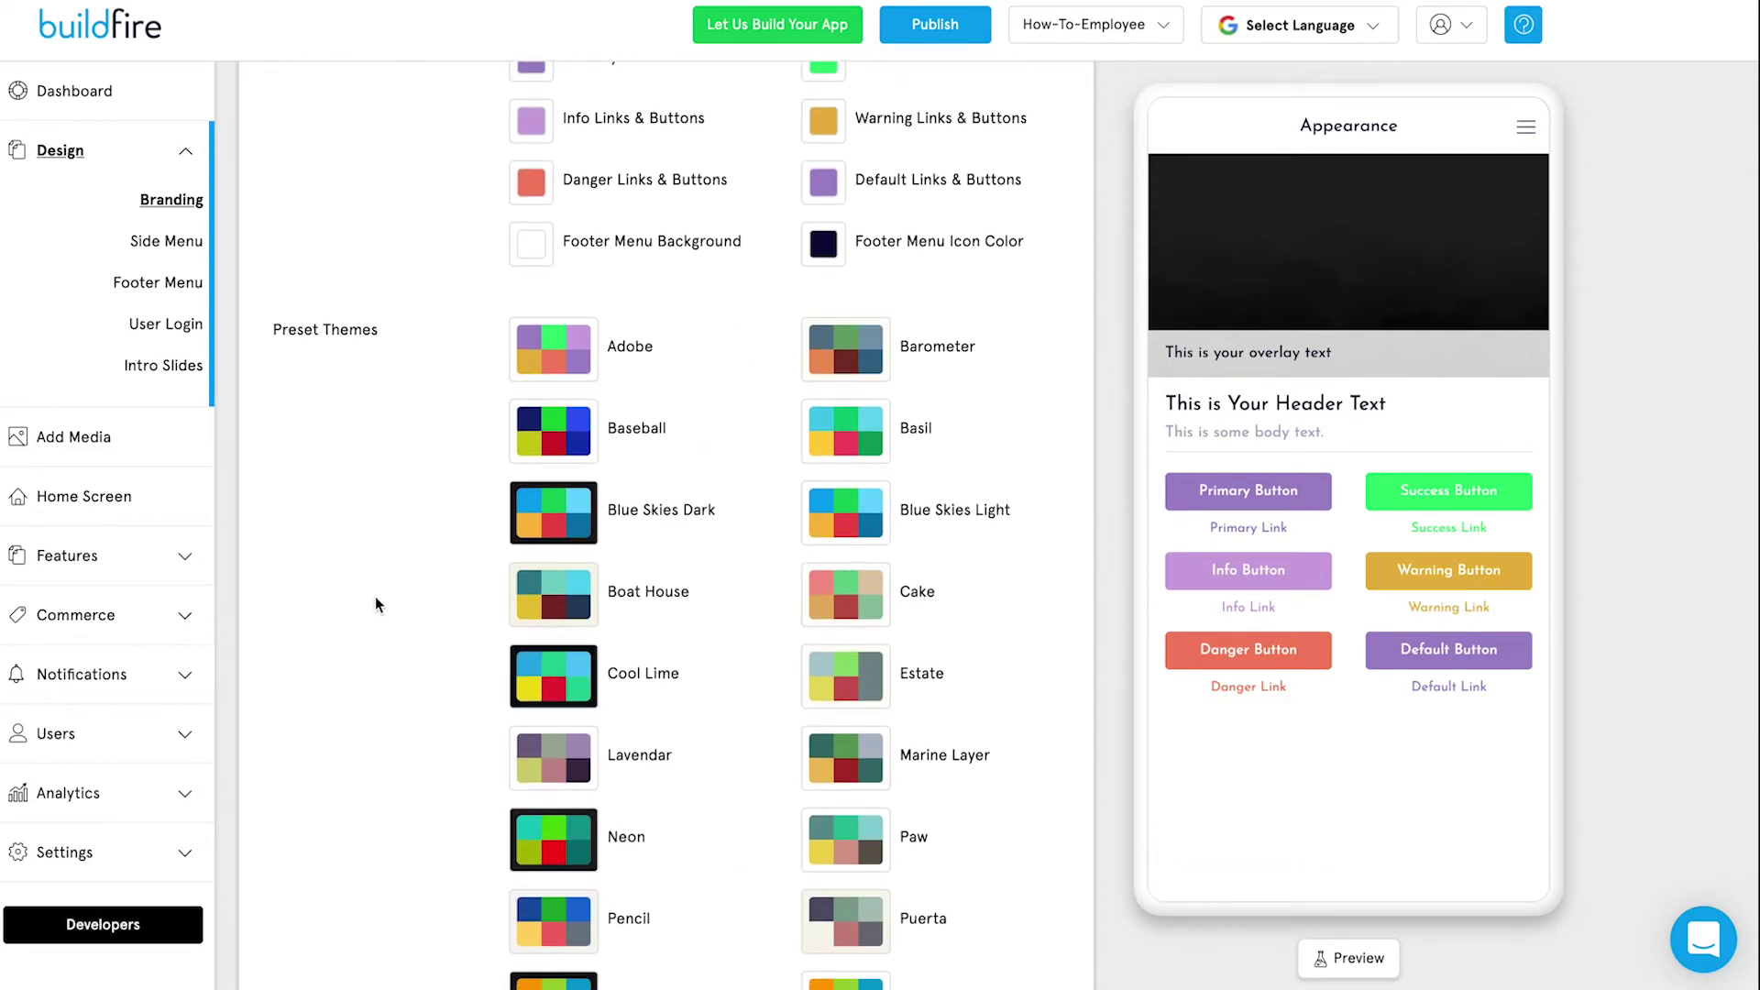
{"action": "left_click", "coordinate": [163, 244]}
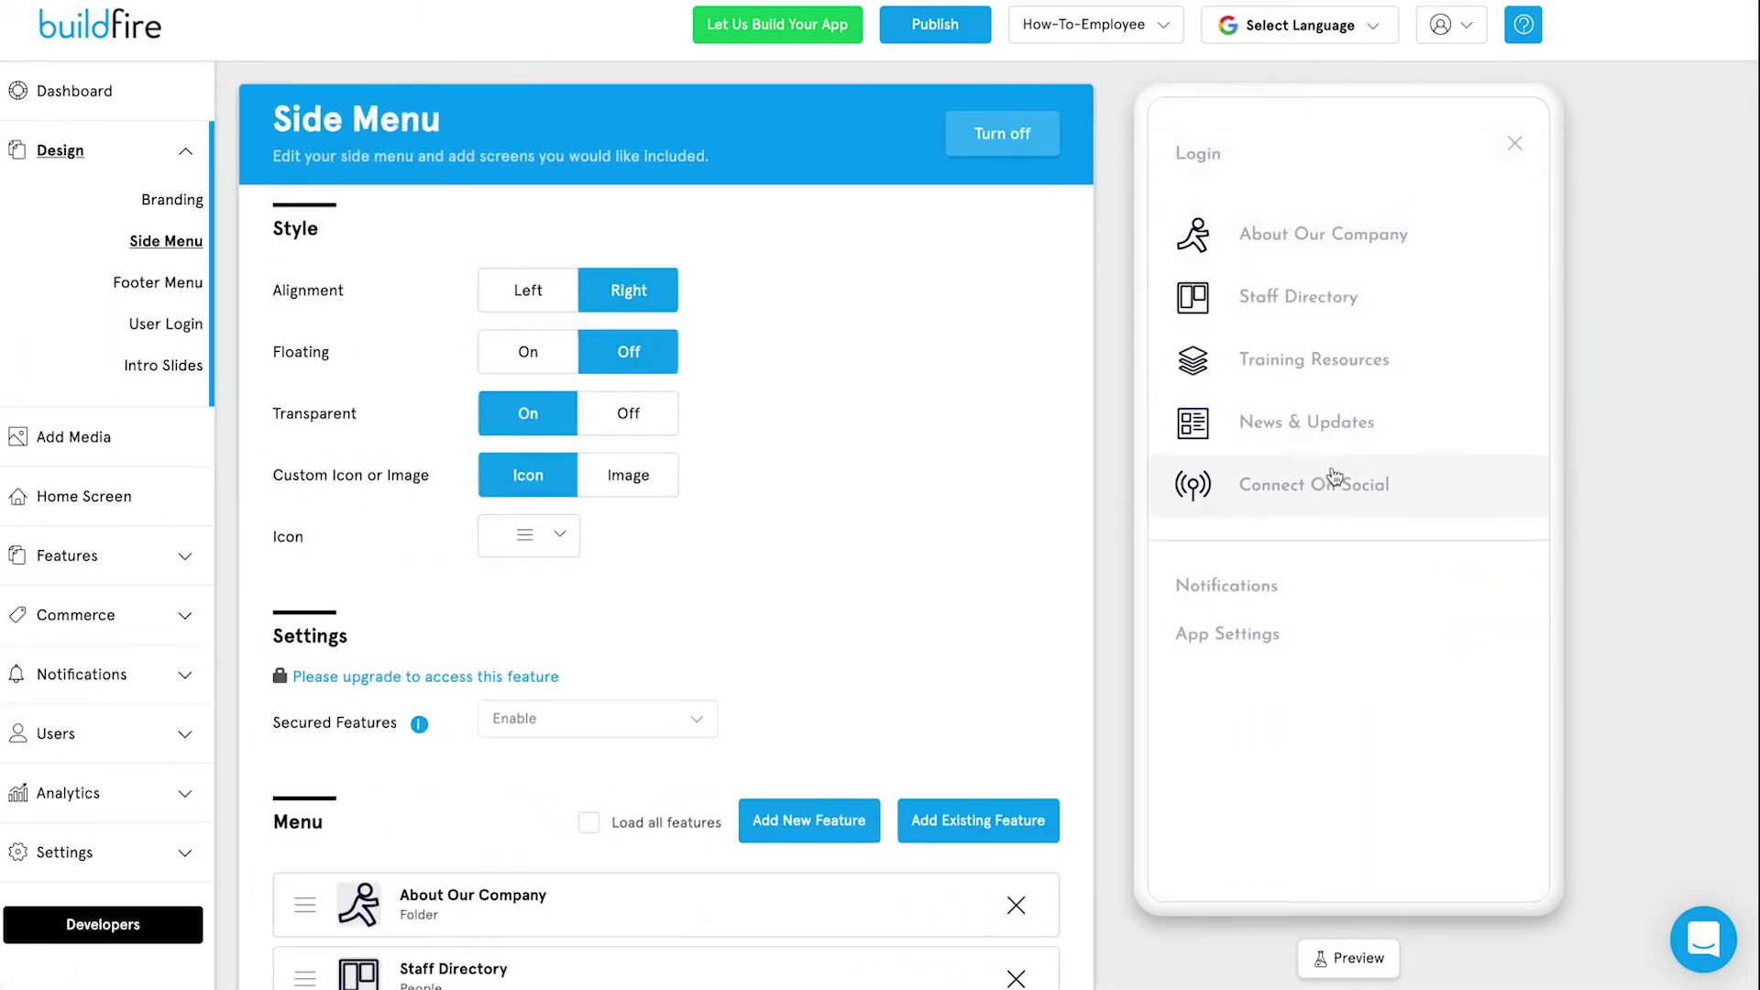
Move Training Resources above Staff Directory, set side menu alignment to Left, and collapse Design.
{"action": "scroll", "coordinate": [719, 539], "scroll_direction": "down", "scroll_amount": 4}
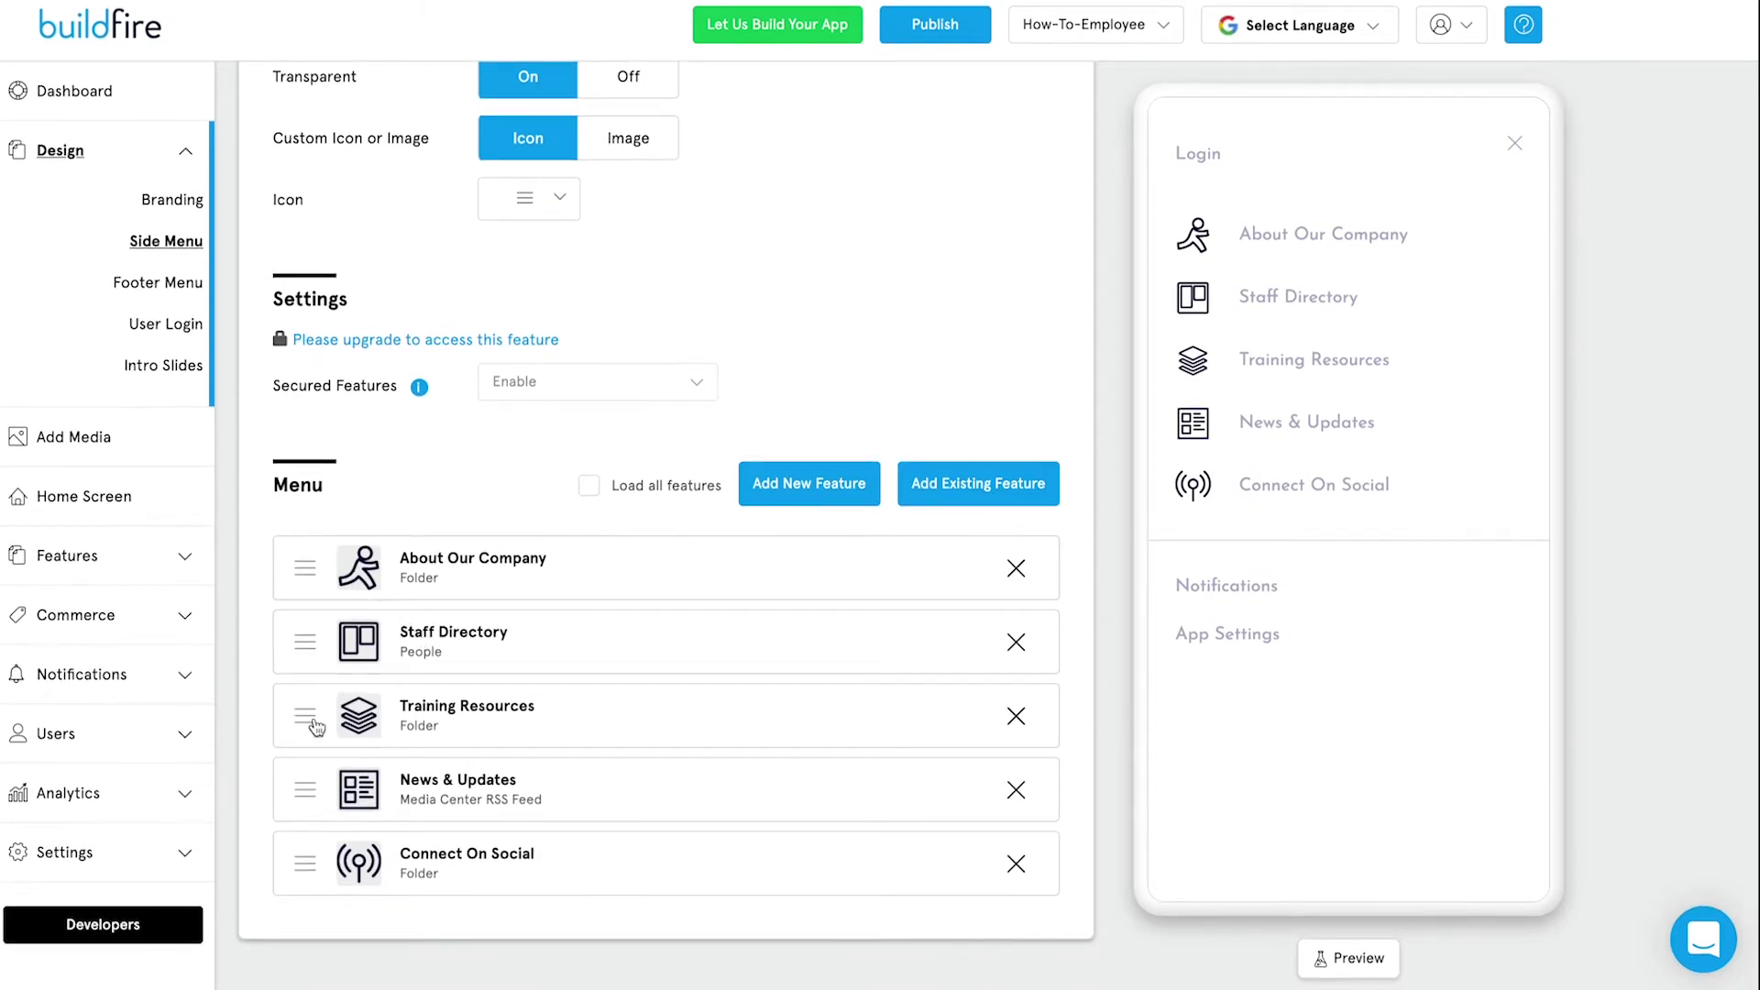
{"action": "left_click_drag", "start_coordinate": [305, 721], "coordinate": [295, 648]}
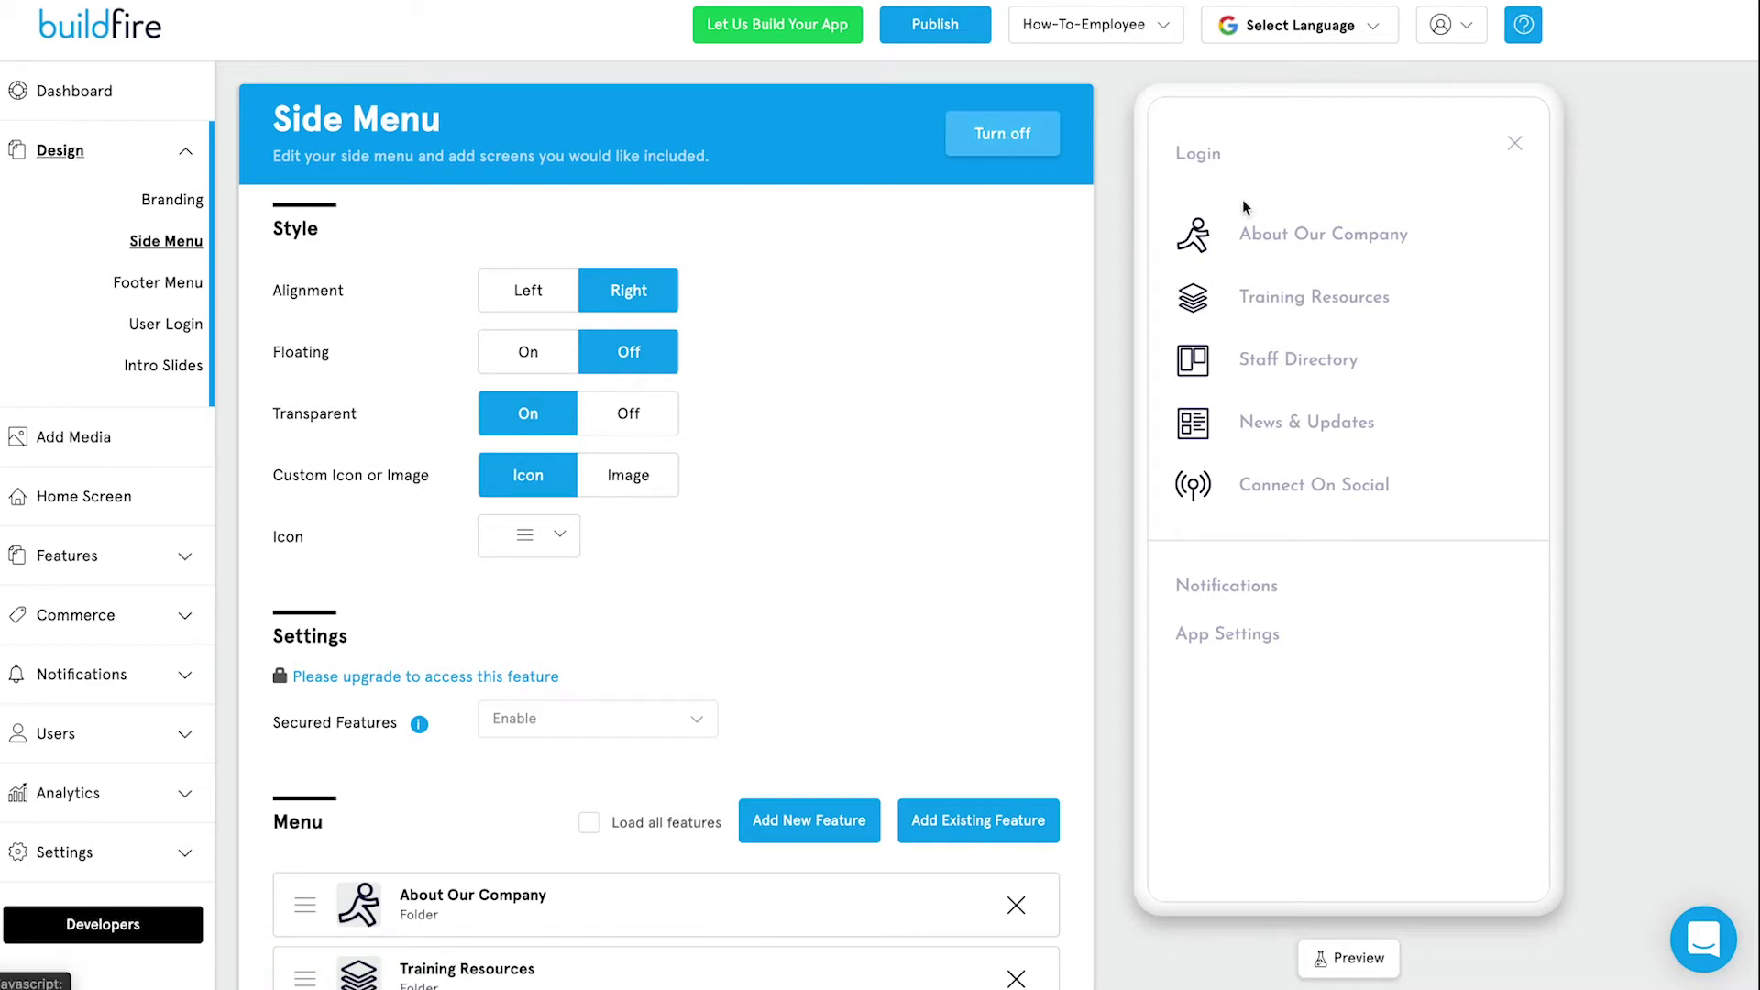
{"action": "left_click", "coordinate": [1515, 144]}
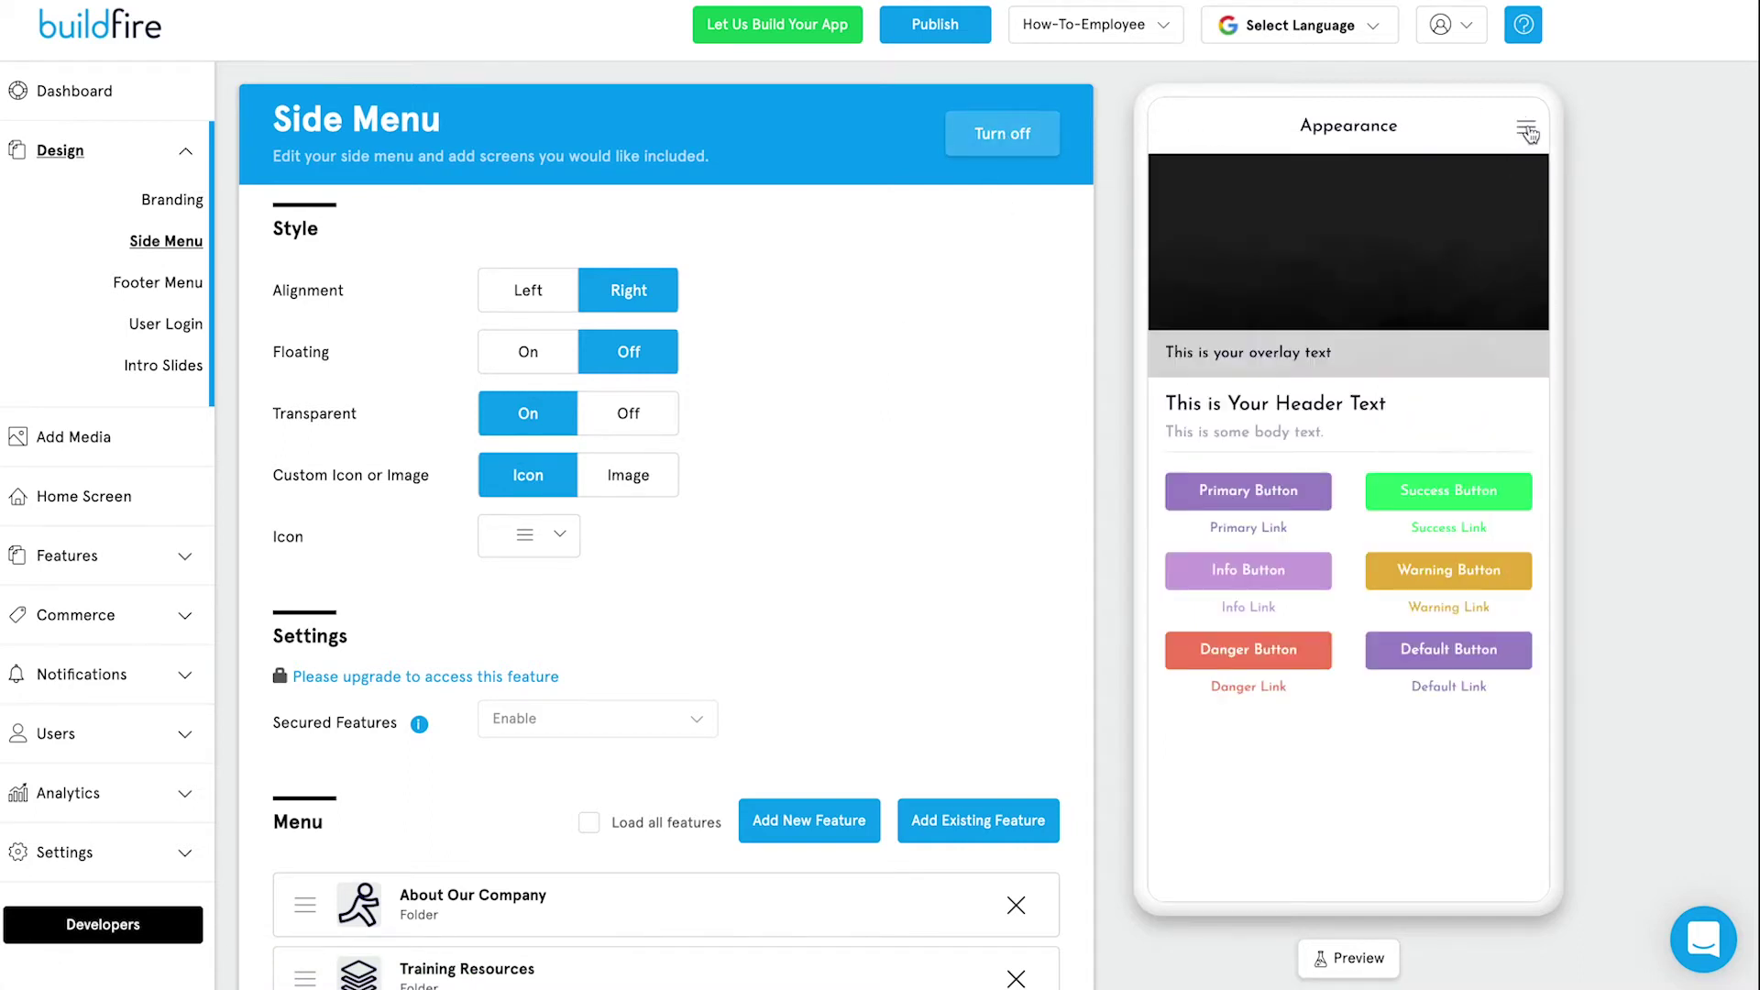
{"action": "left_click", "coordinate": [532, 290]}
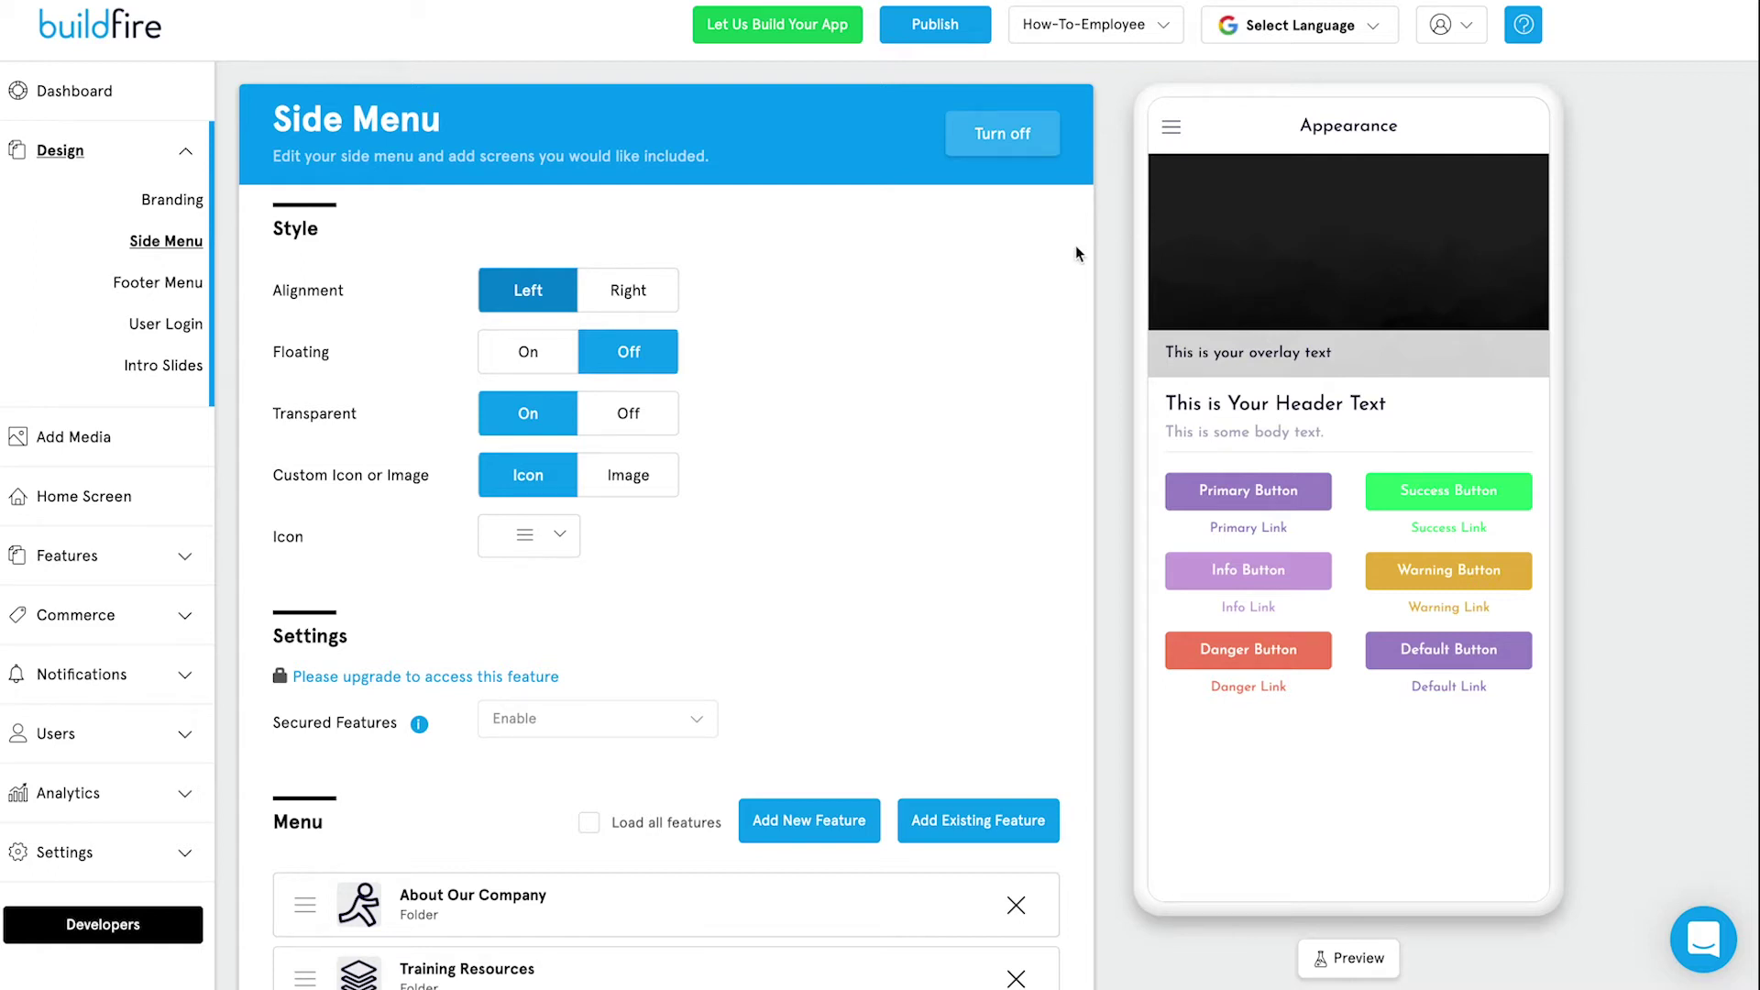
{"action": "left_click", "coordinate": [186, 161]}
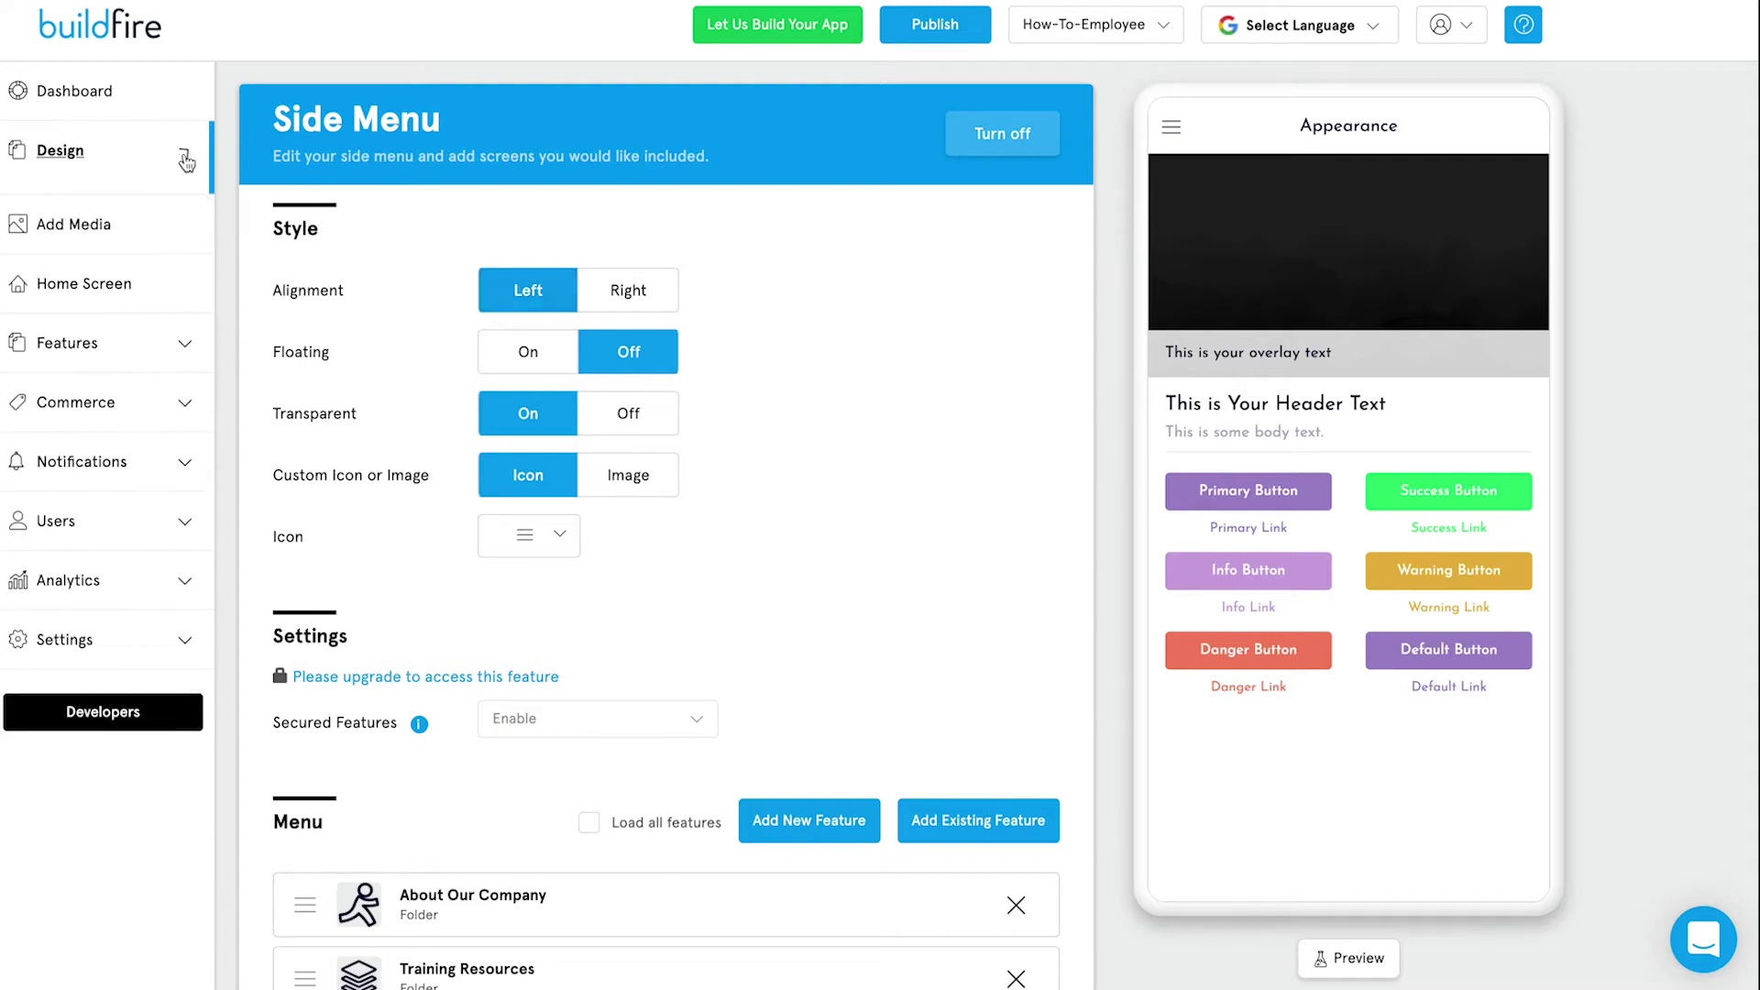
In Home Screen settings, expand Features and start adding an image to the Image Carousel.
{"action": "left_click", "coordinate": [118, 290]}
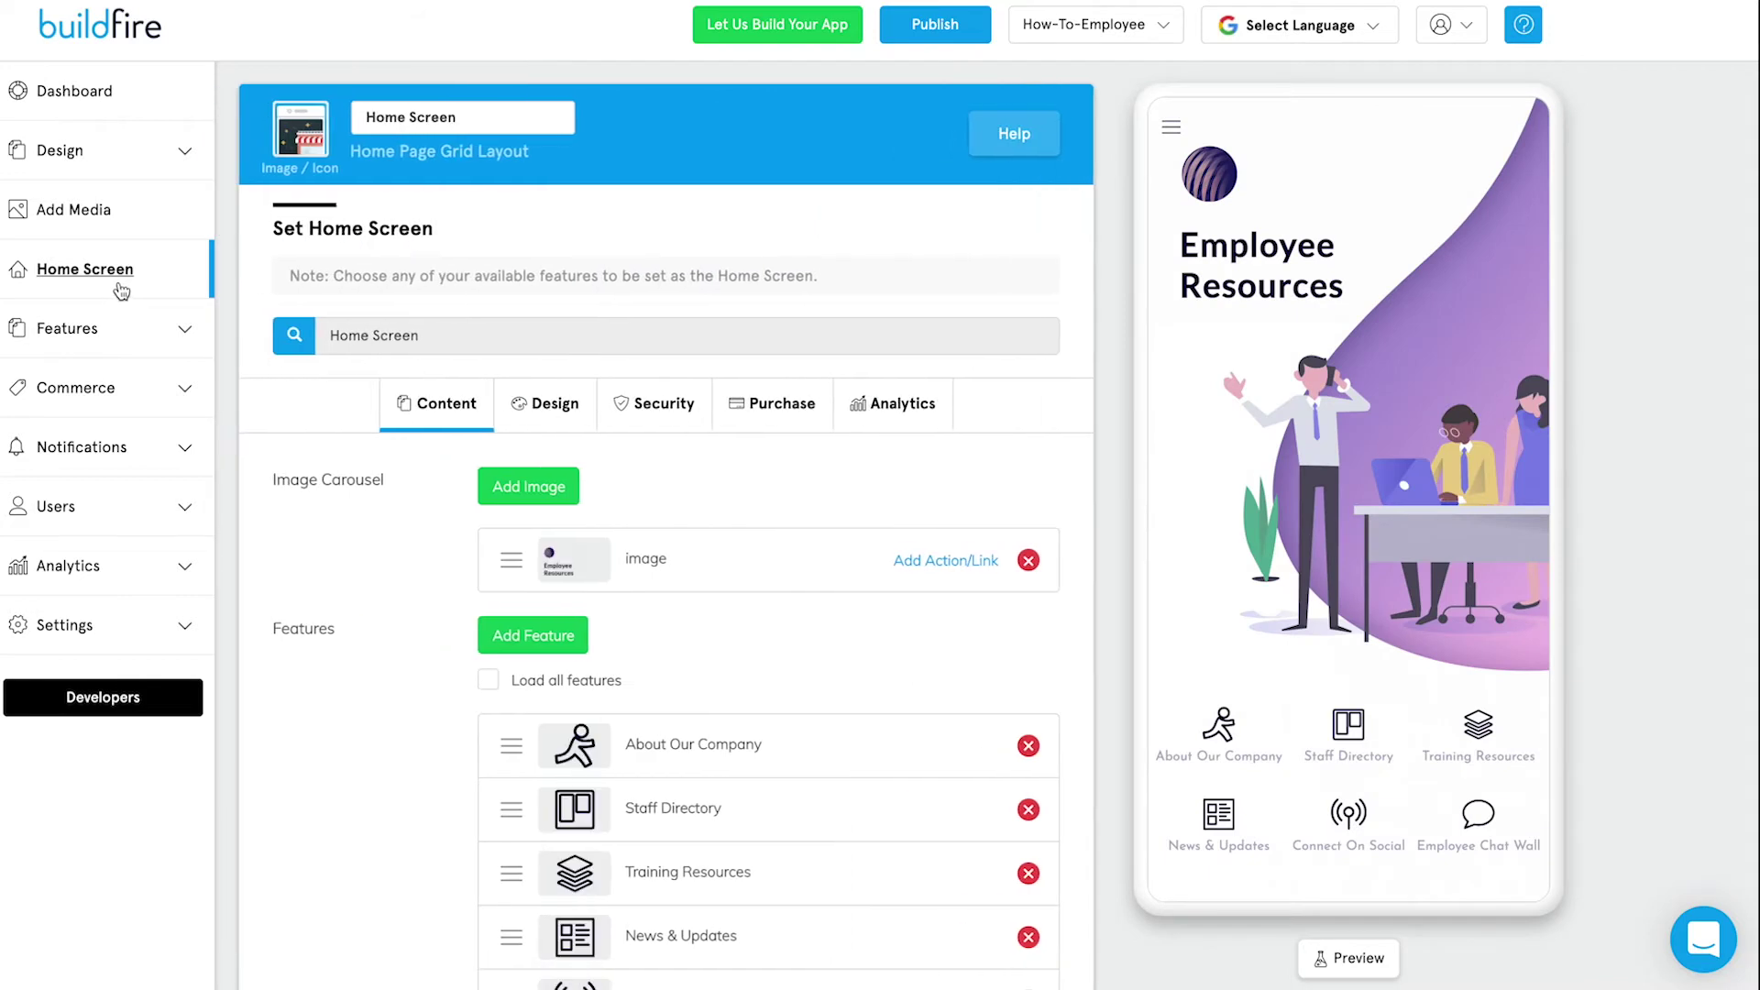
{"action": "left_click", "coordinate": [181, 332]}
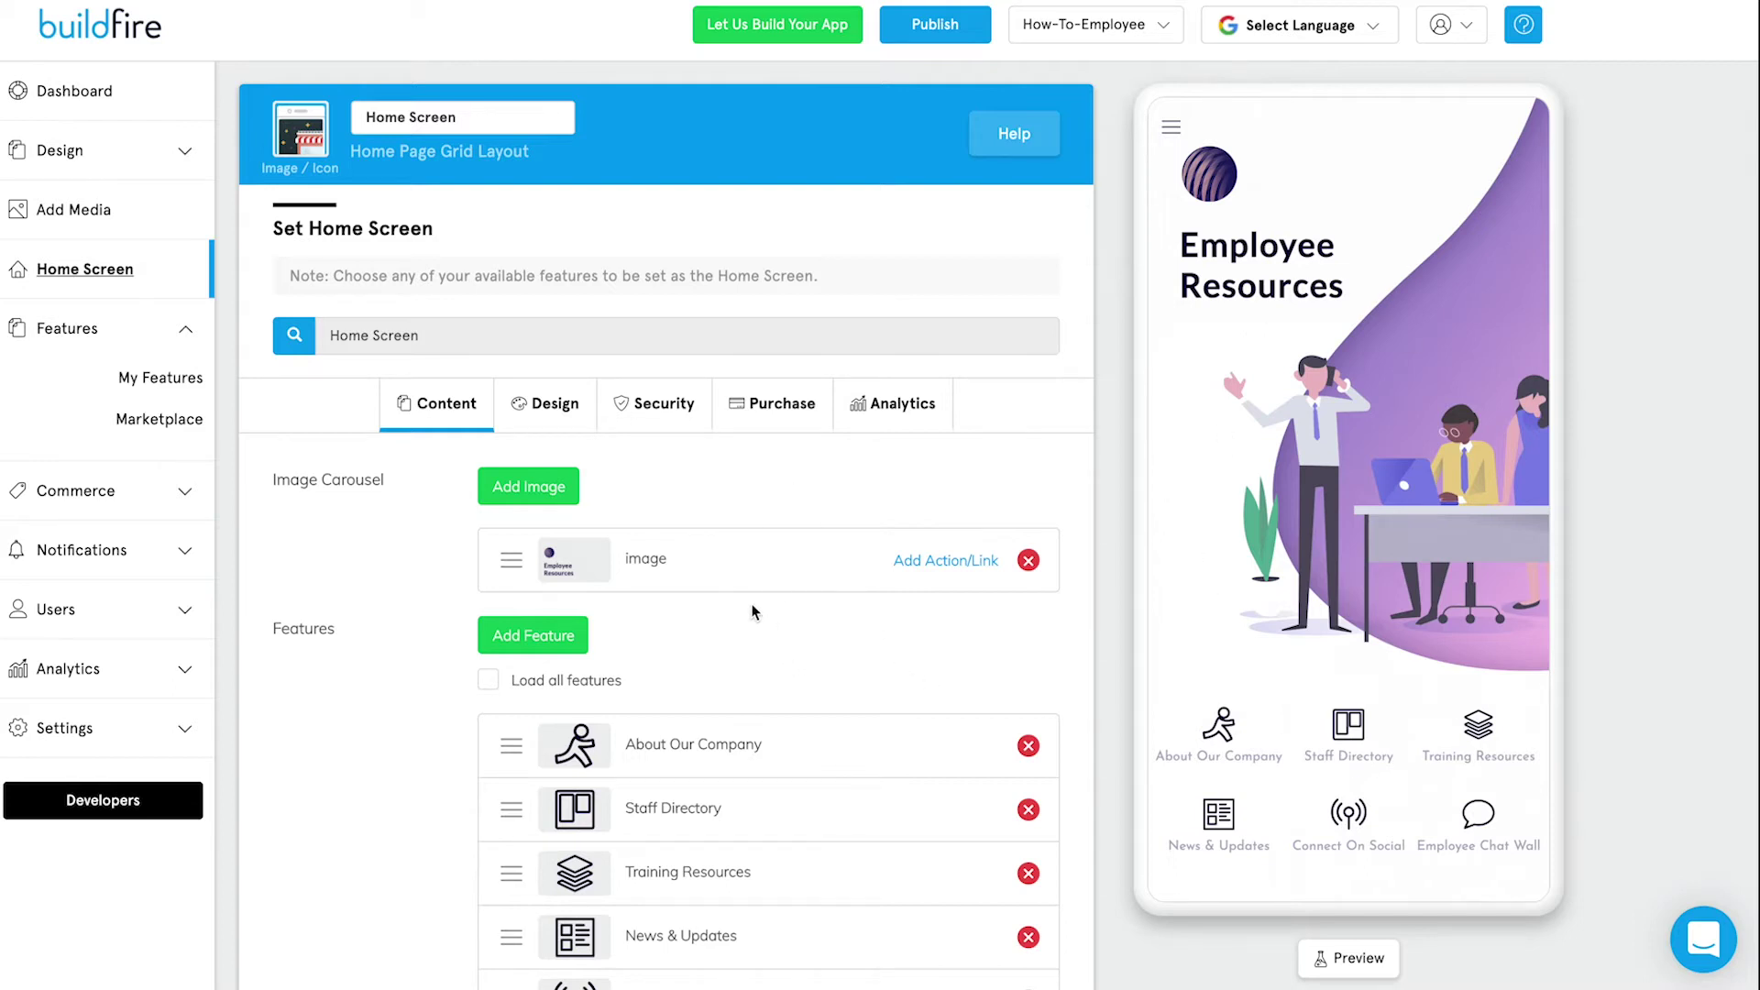
{"action": "left_click", "coordinate": [546, 499]}
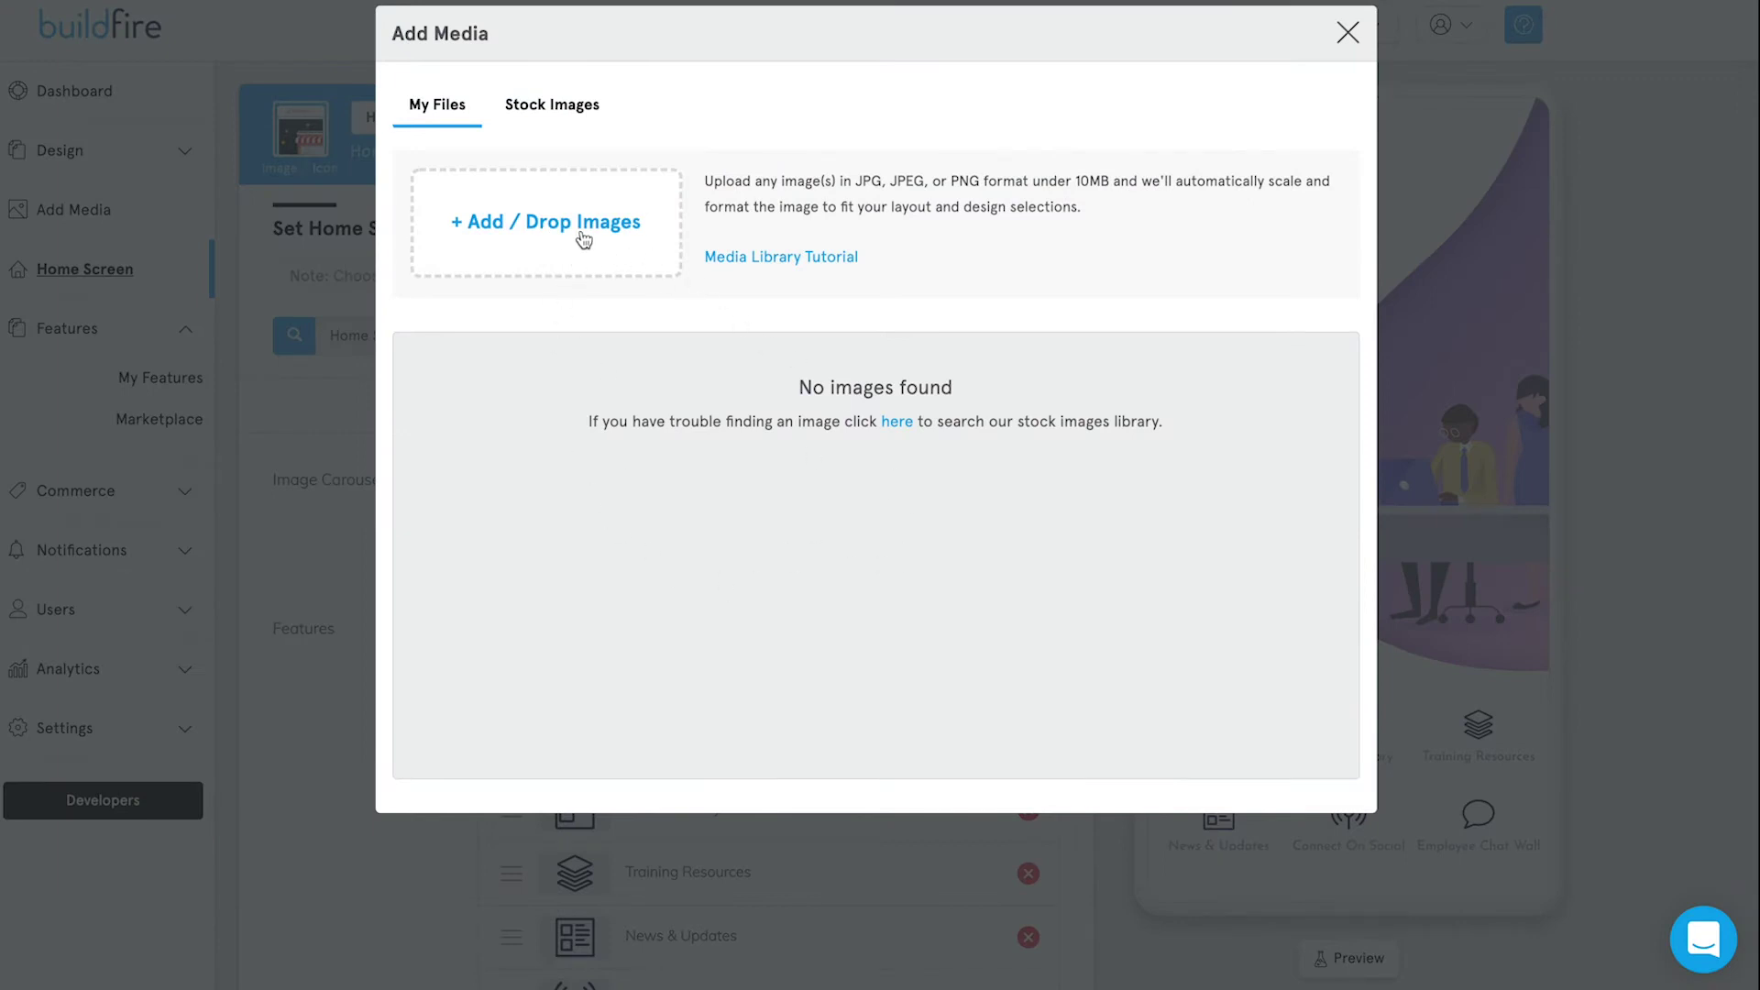
Search stock images for 'employee' and insert the hands-in-a-circle photo into the carousel.
{"action": "left_click", "coordinate": [549, 109]}
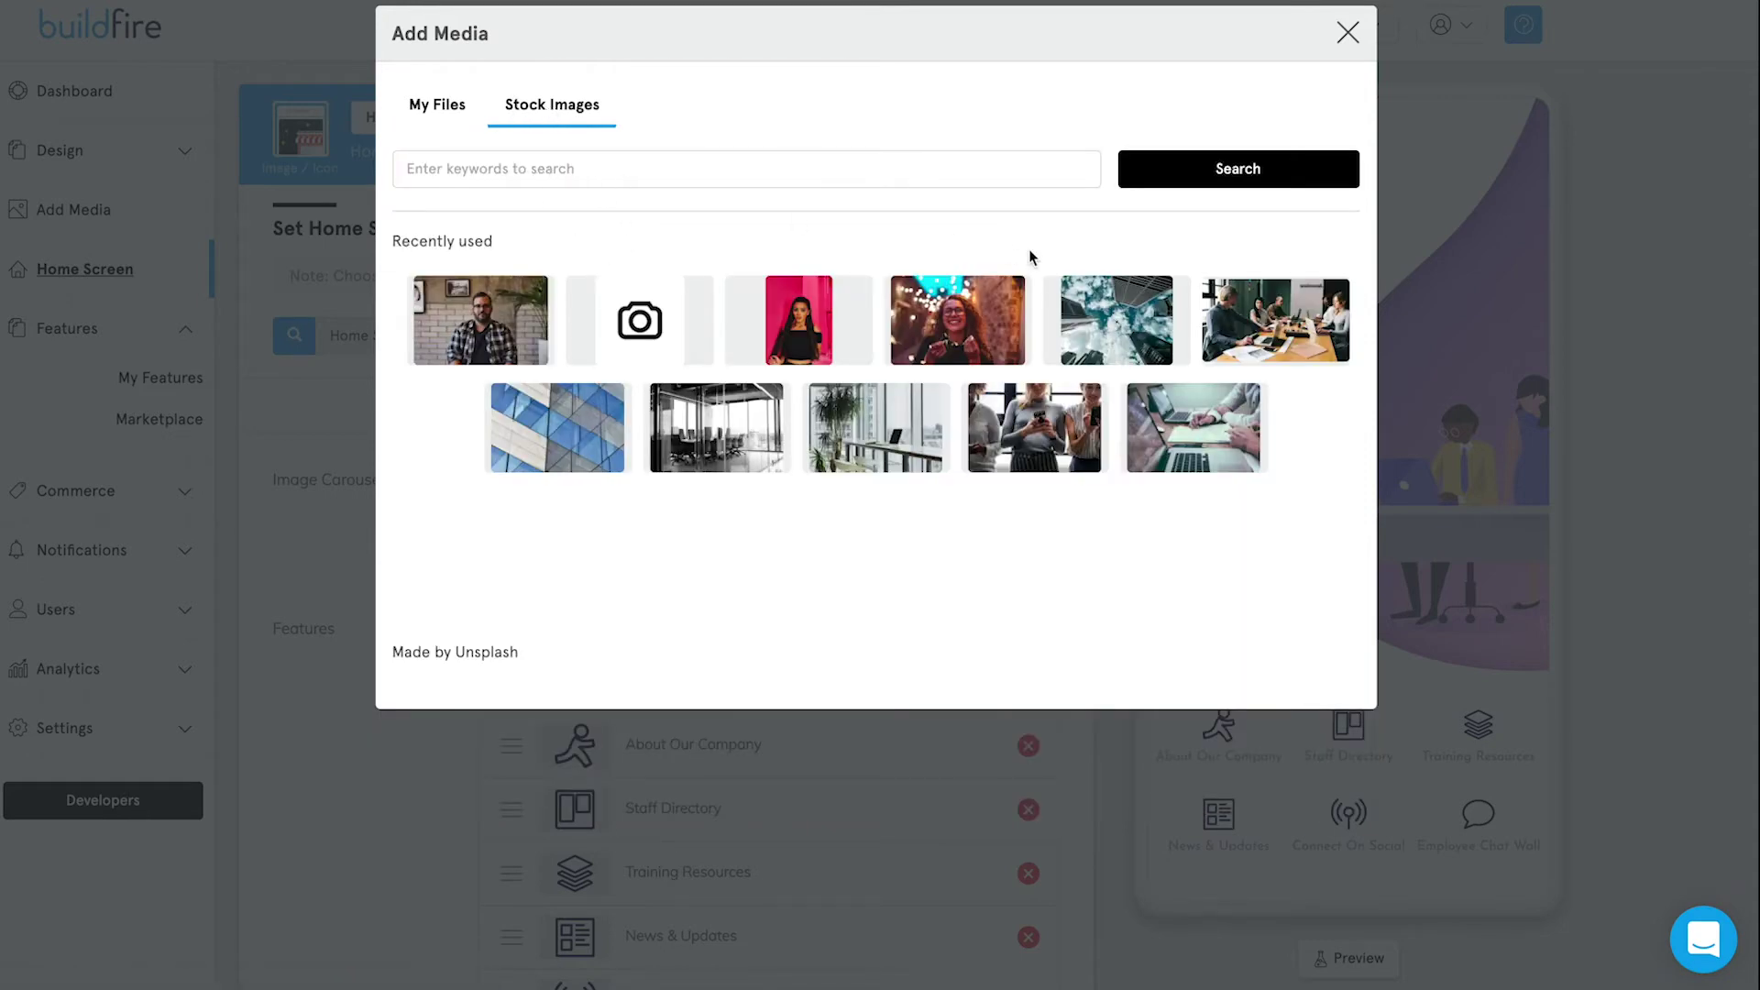
{"action": "left_click", "coordinate": [1055, 450]}
{"action": "left_click", "coordinate": [618, 173]}
{"action": "type", "text": "employ"}
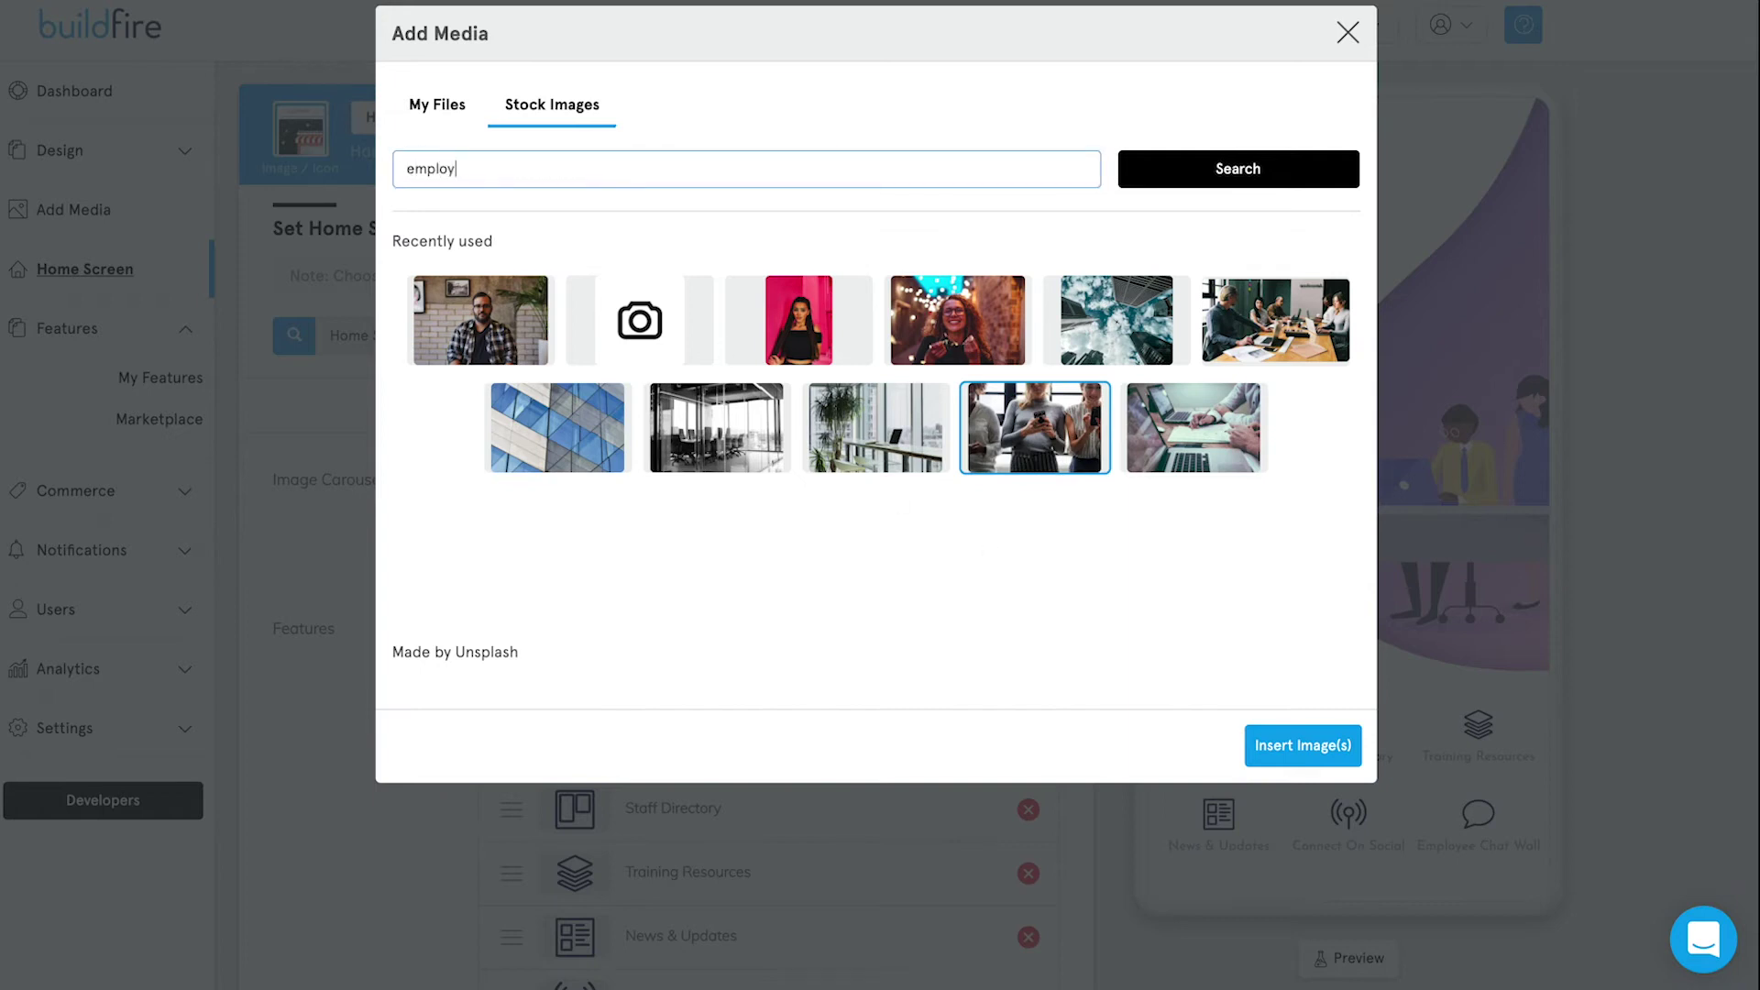
{"action": "type", "text": "ee"}
{"action": "key", "text": "Return"}
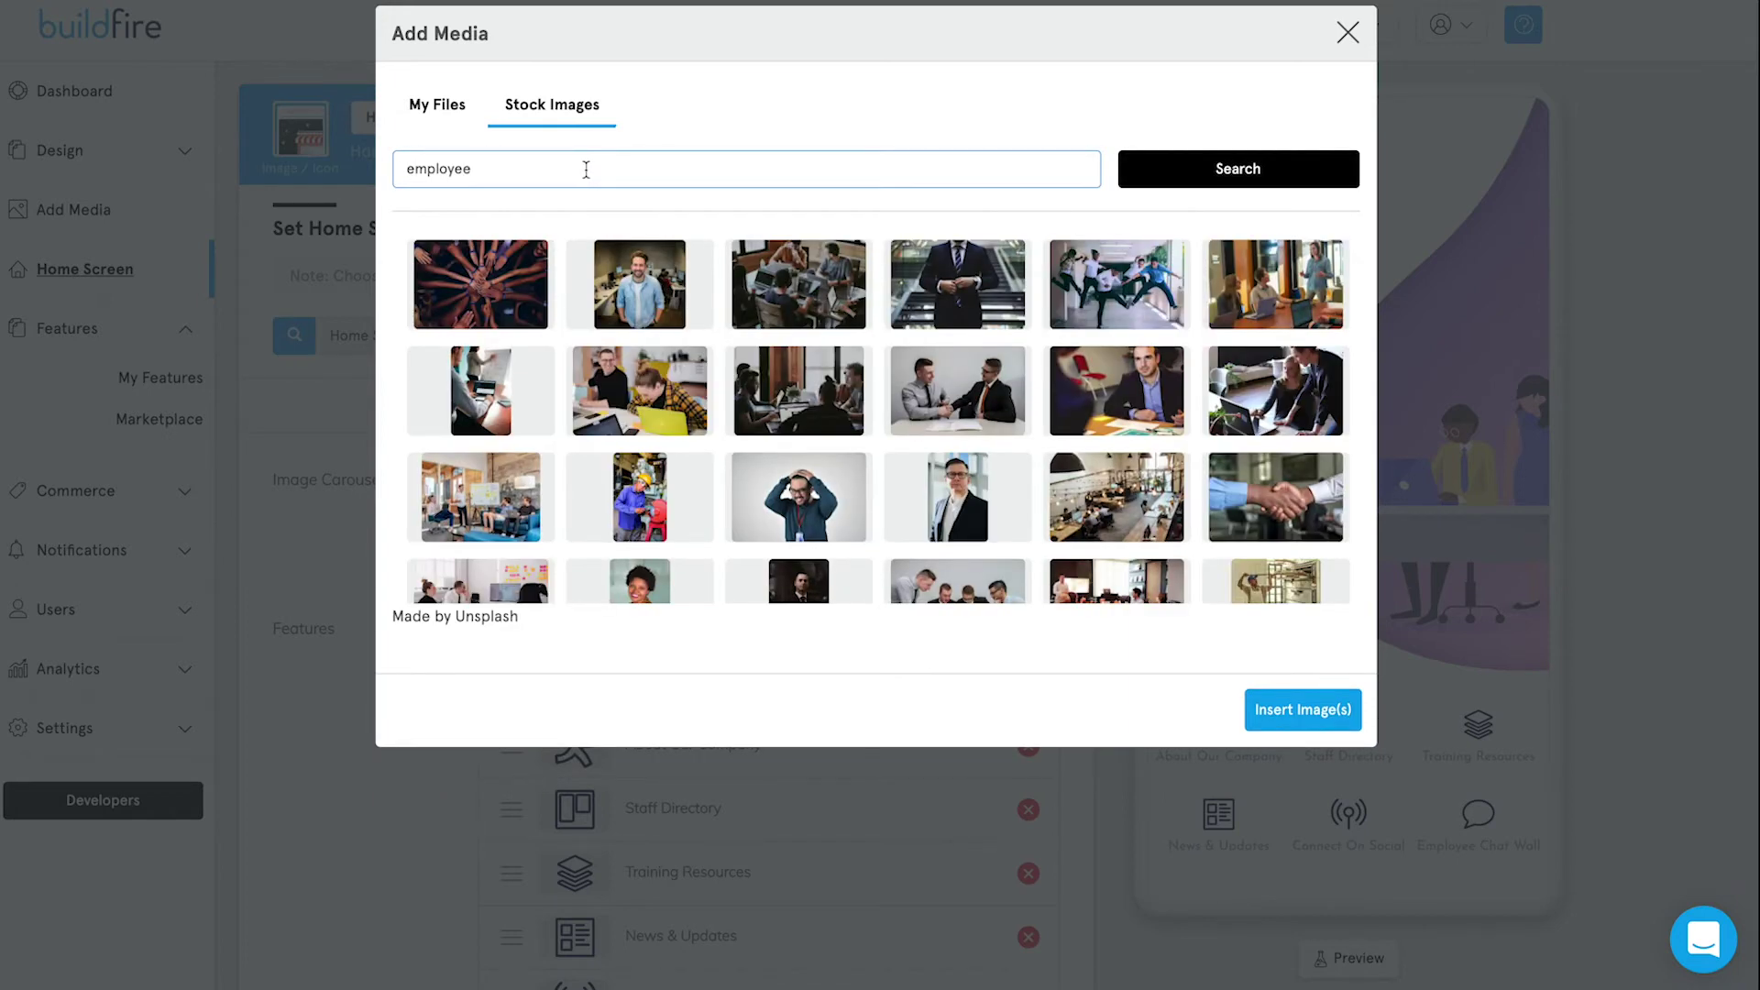
{"action": "left_click", "coordinate": [480, 285]}
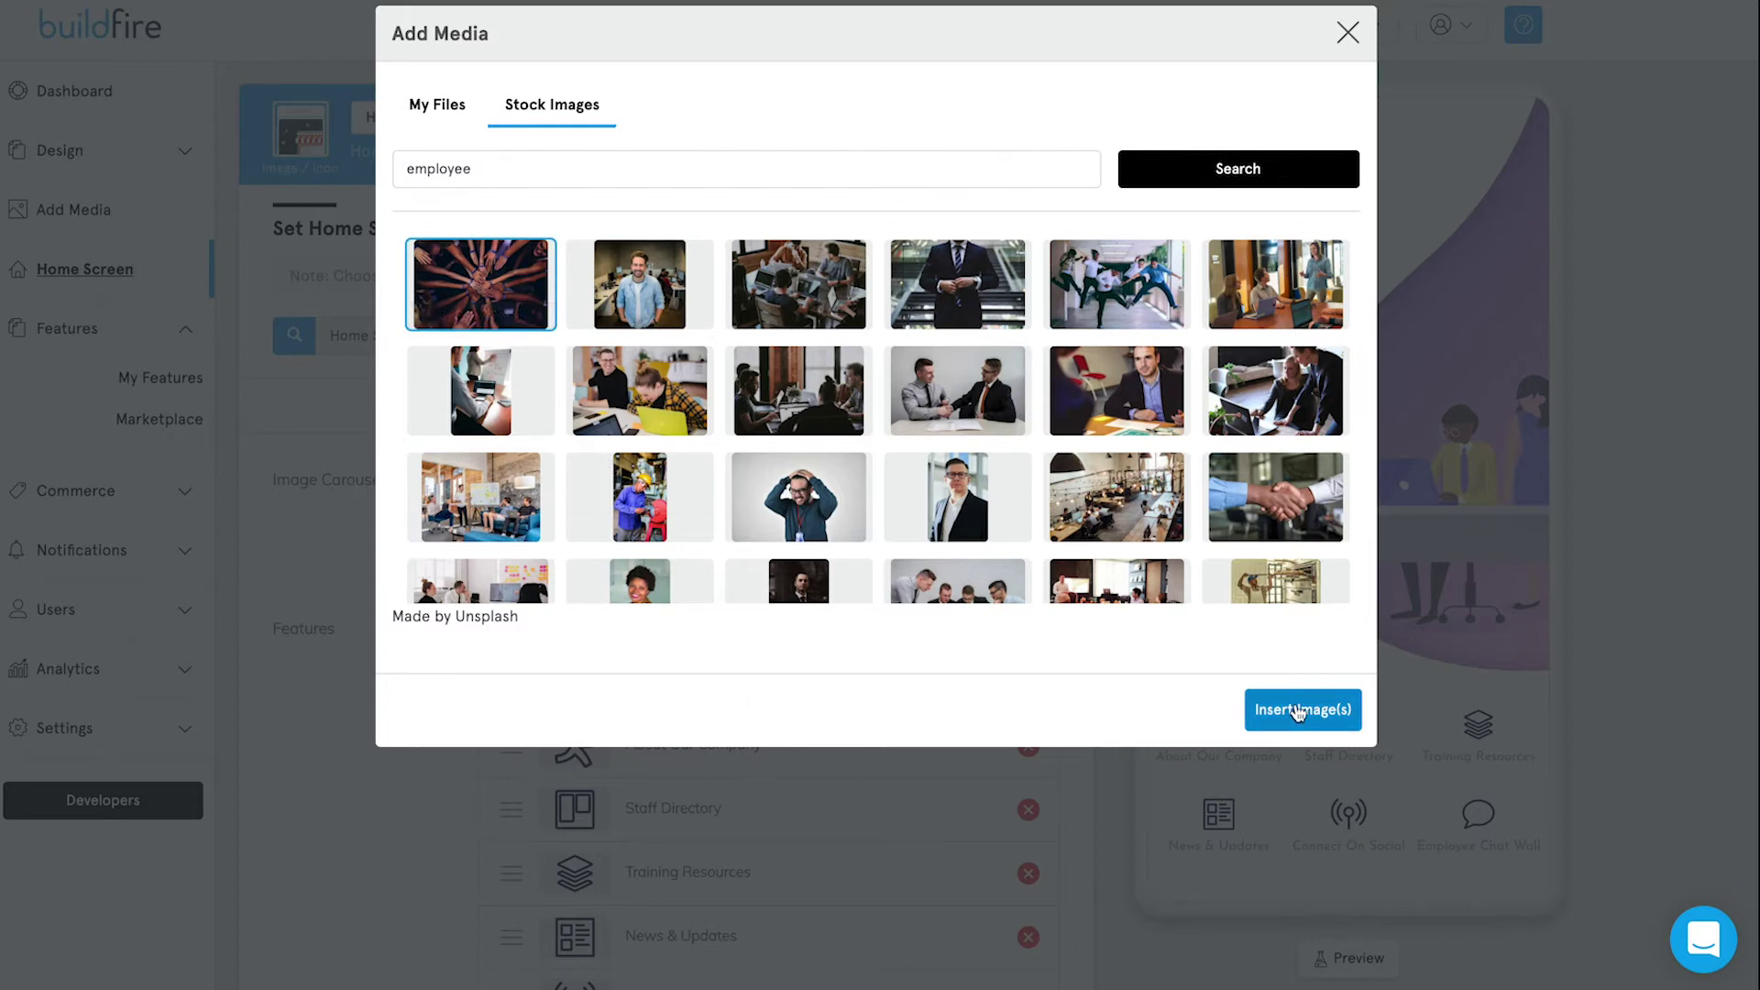
{"action": "left_click", "coordinate": [1297, 712]}
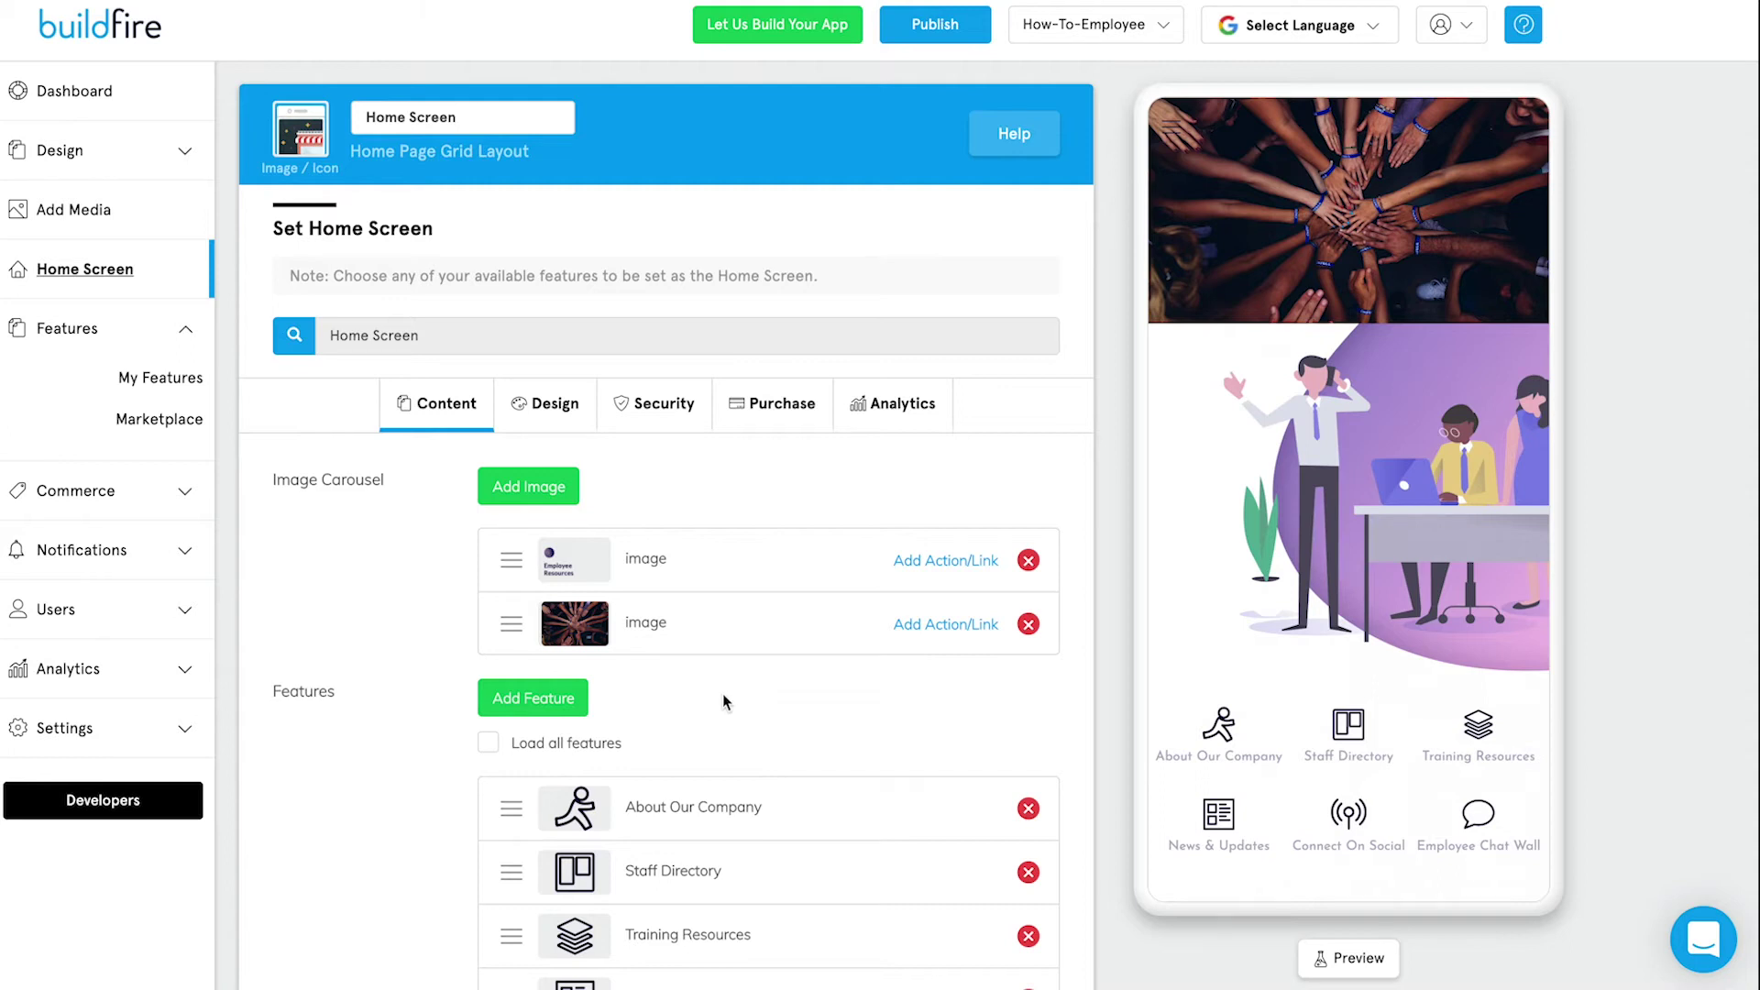
Place Employee Chat Wall below About Our Company, remove the hands photo, and view home screen Design.
{"action": "scroll", "coordinate": [799, 730], "scroll_direction": "down", "scroll_amount": 4}
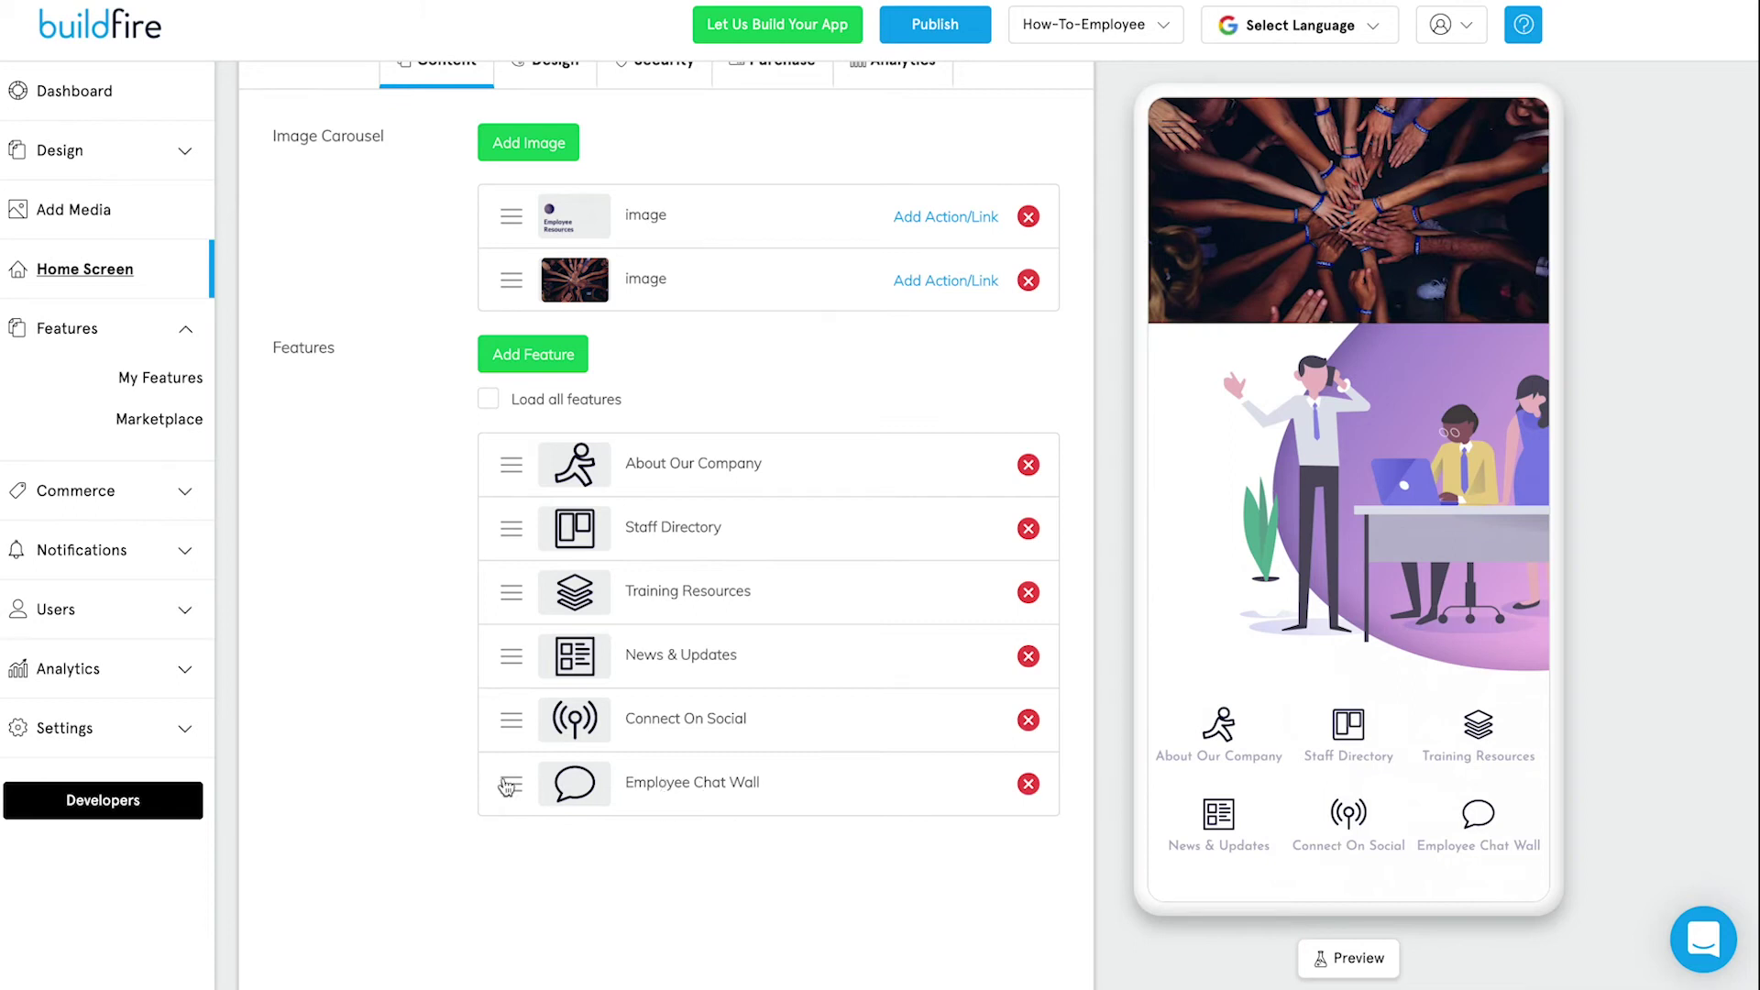
{"action": "left_click_drag", "start_coordinate": [511, 784], "coordinate": [506, 540]}
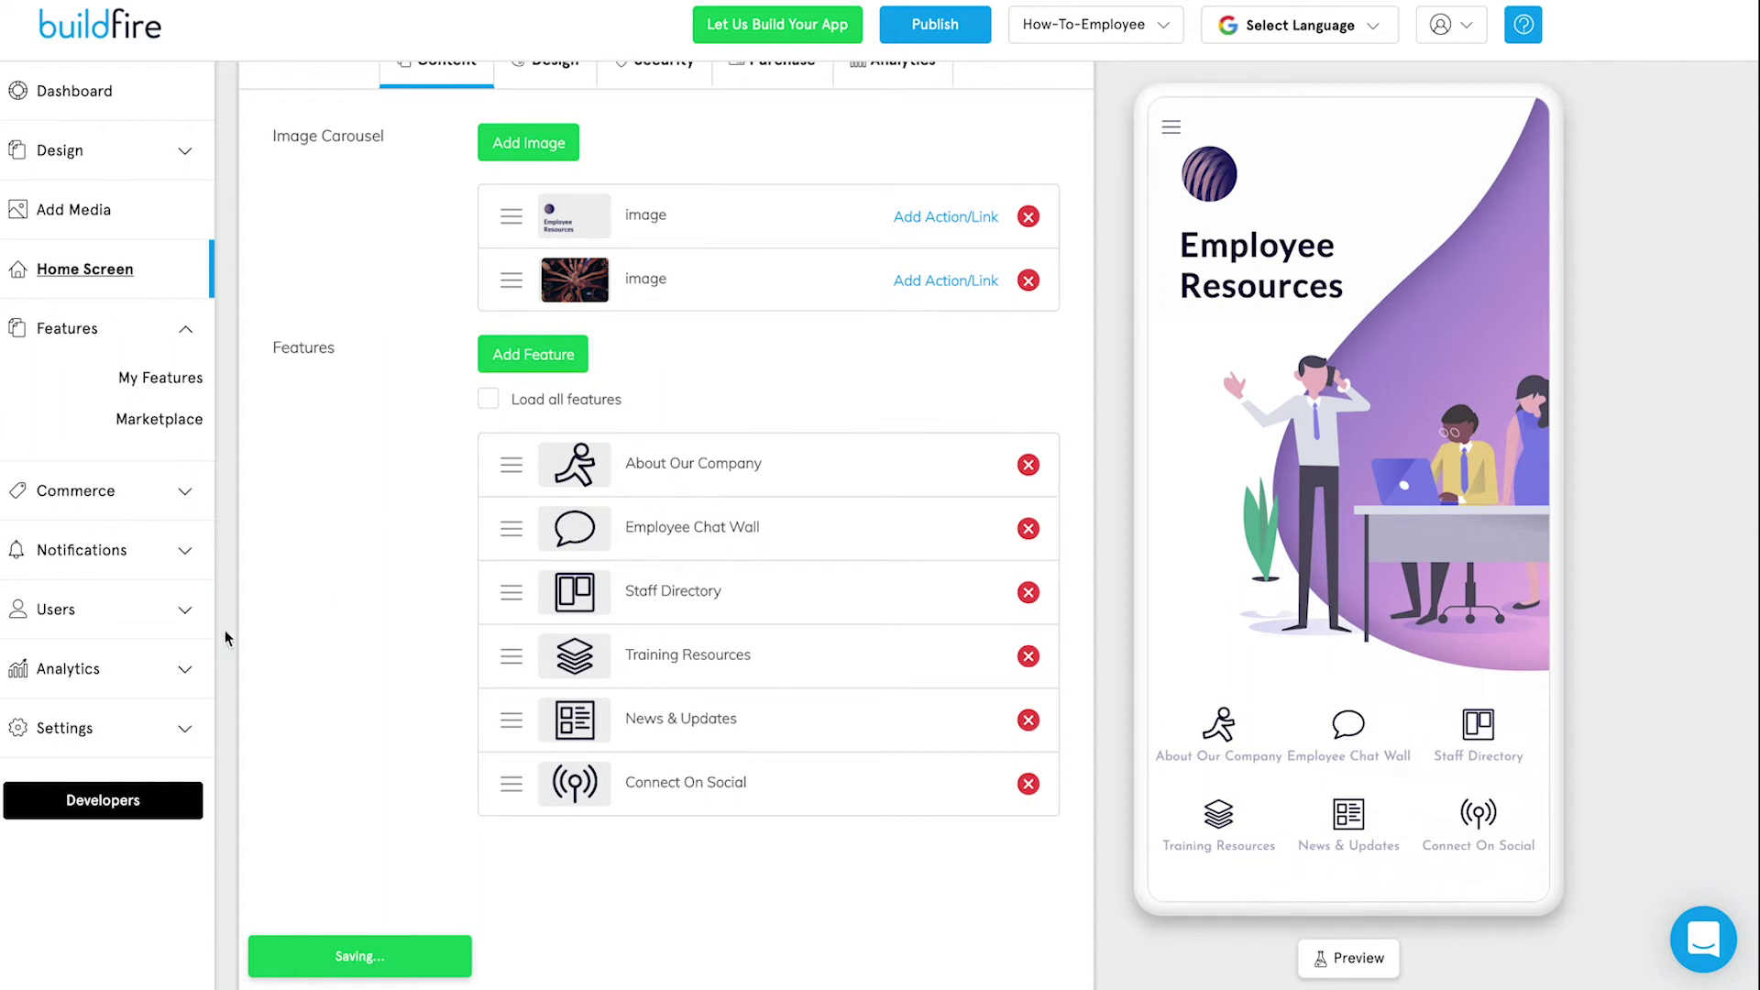
{"action": "scroll", "coordinate": [327, 642], "scroll_direction": "up", "scroll_amount": 3}
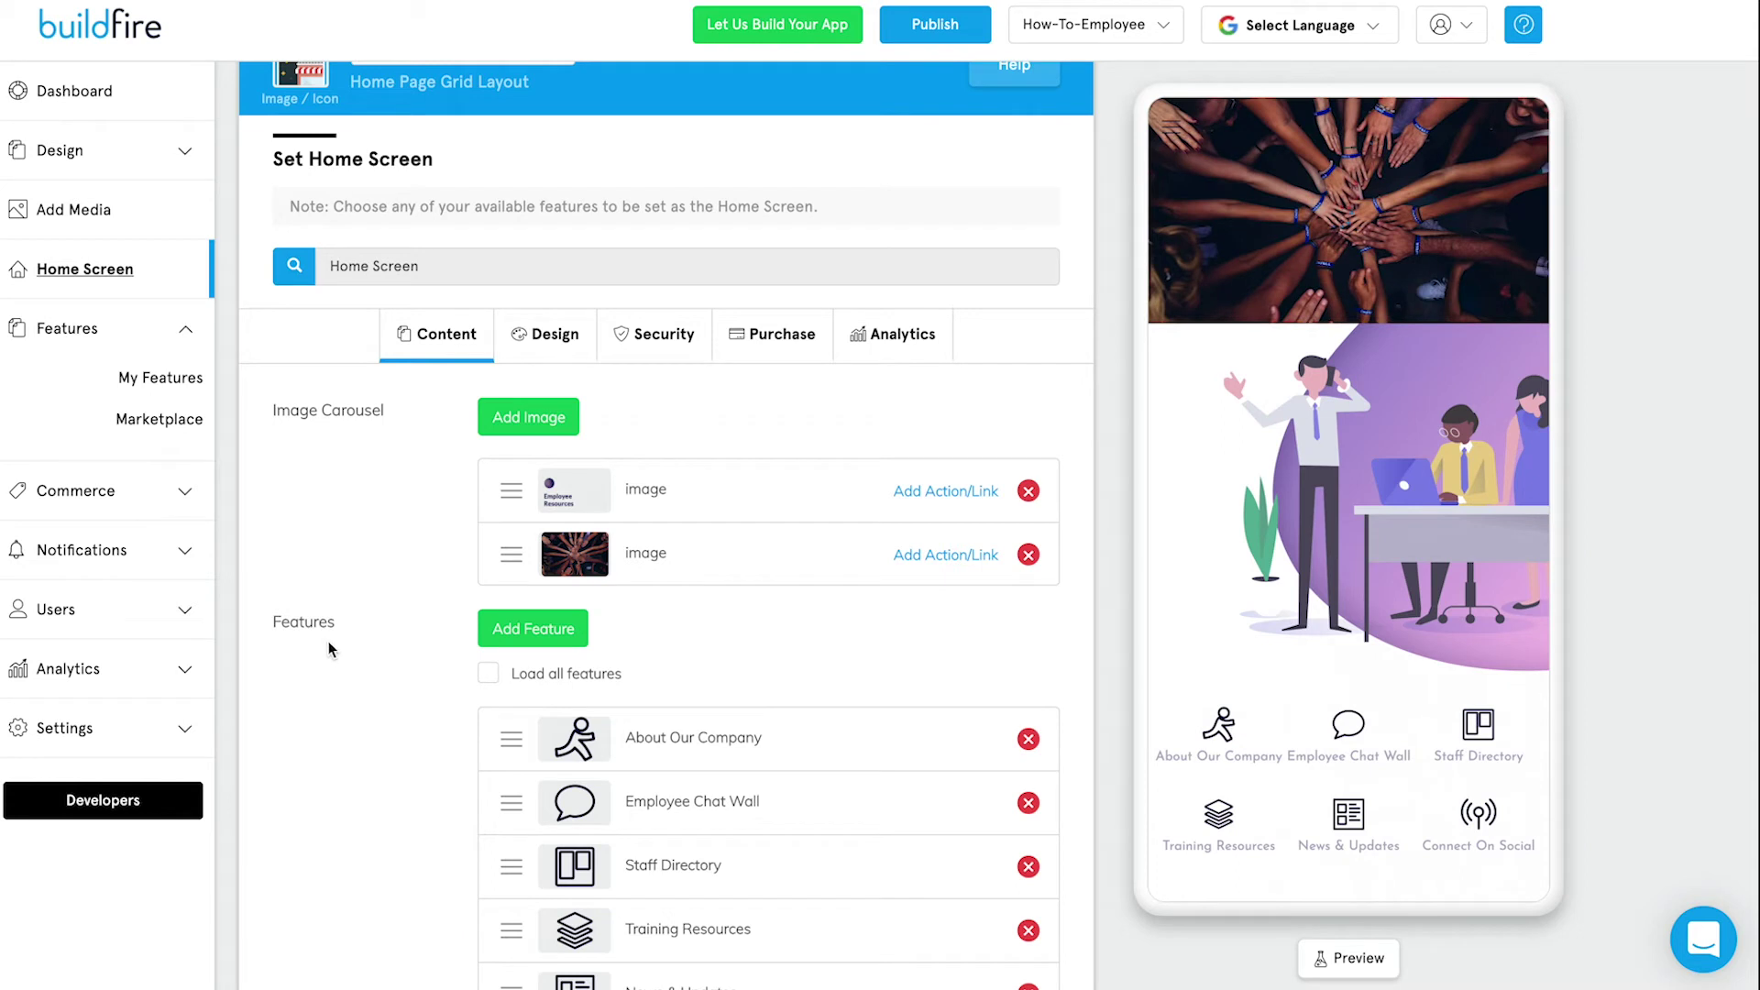
{"action": "left_click", "coordinate": [1029, 556]}
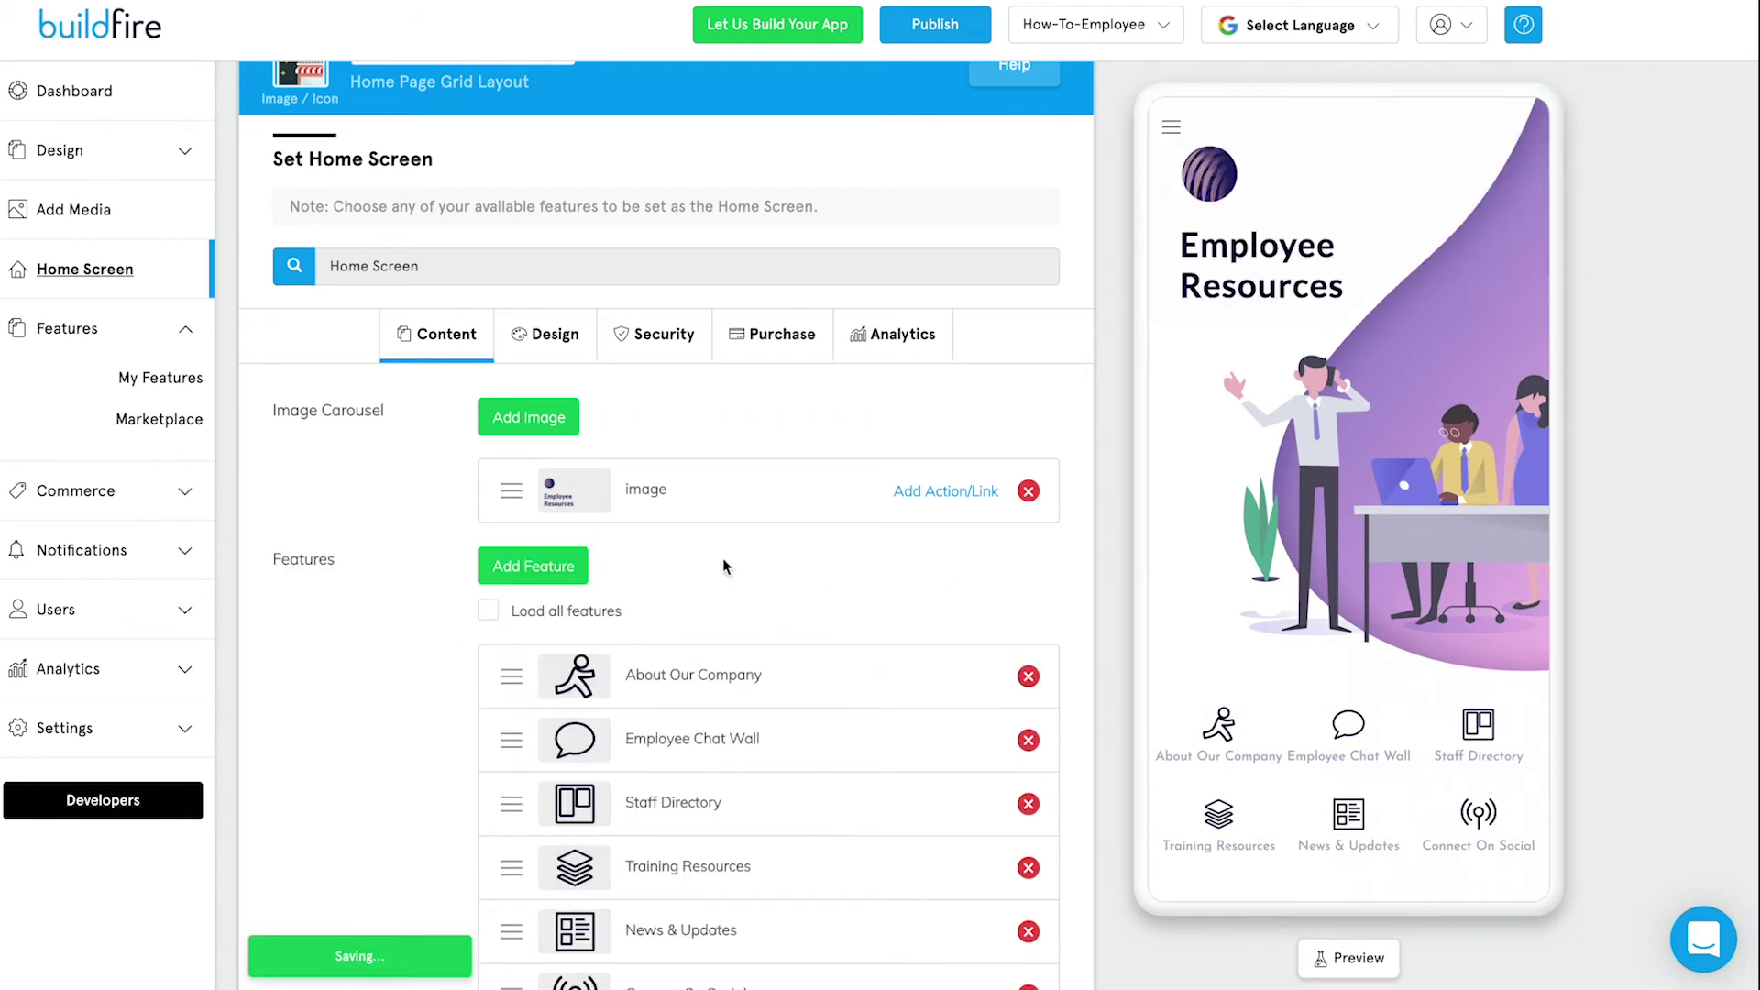
{"action": "left_click", "coordinate": [548, 334]}
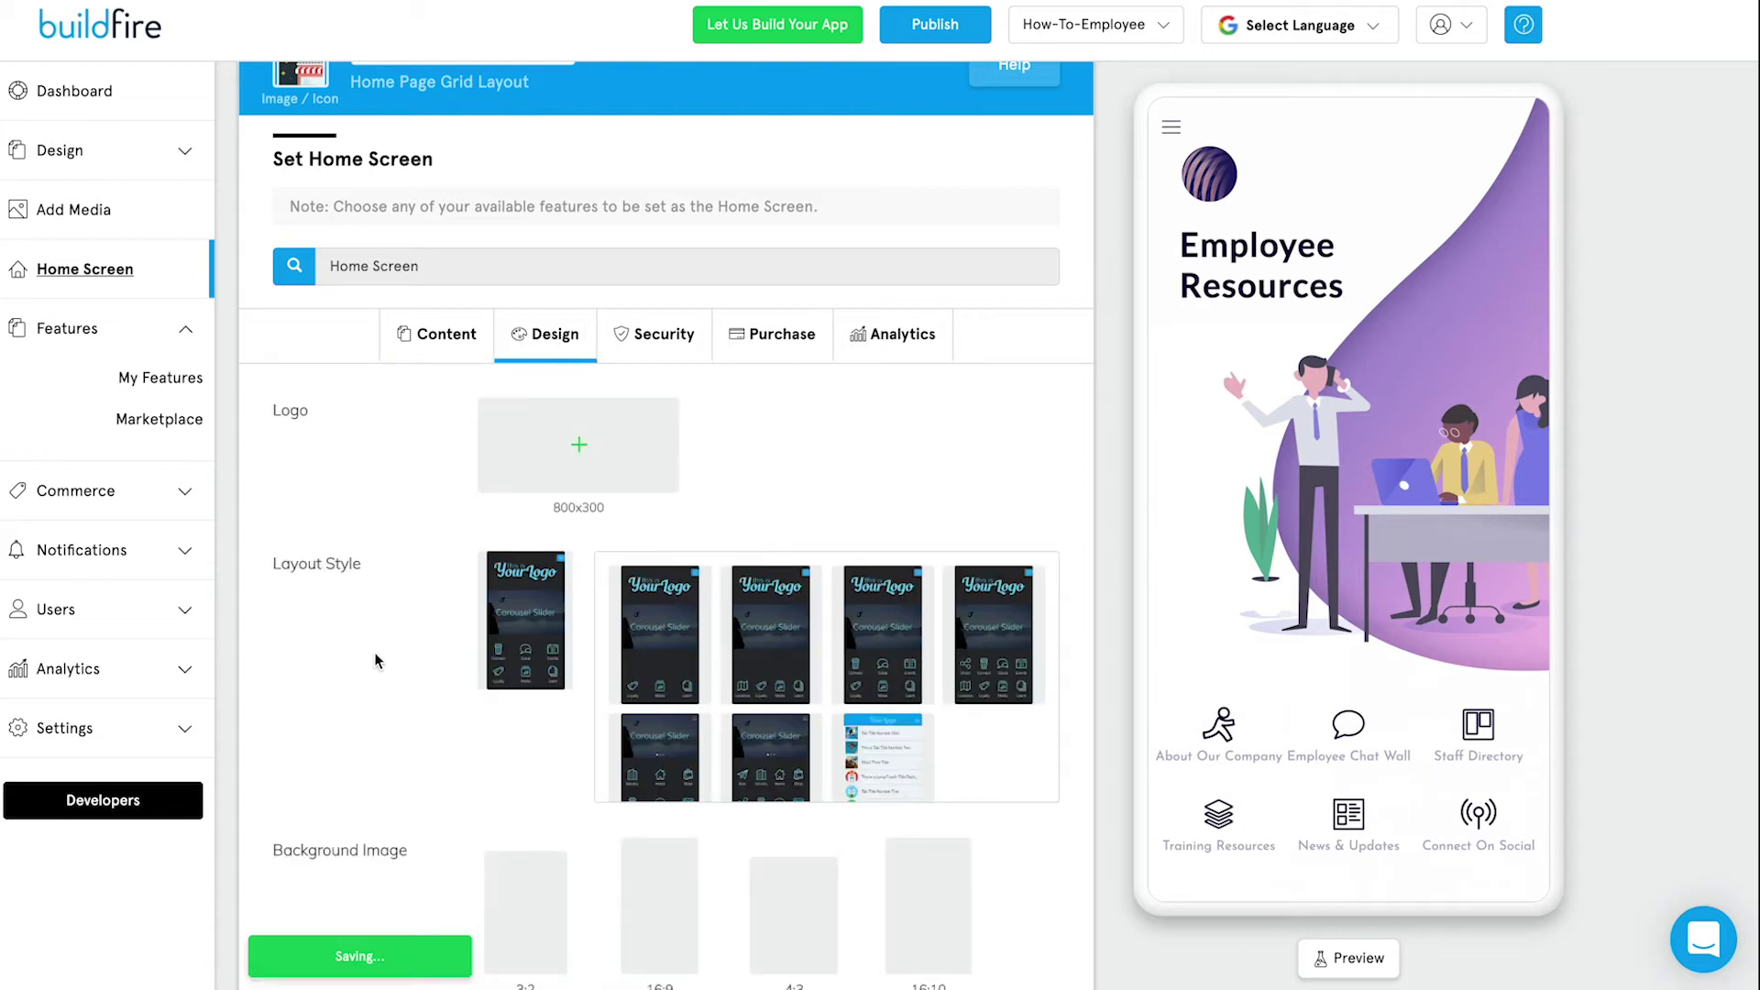
{"action": "scroll", "coordinate": [365, 693], "scroll_direction": "down", "scroll_amount": 2}
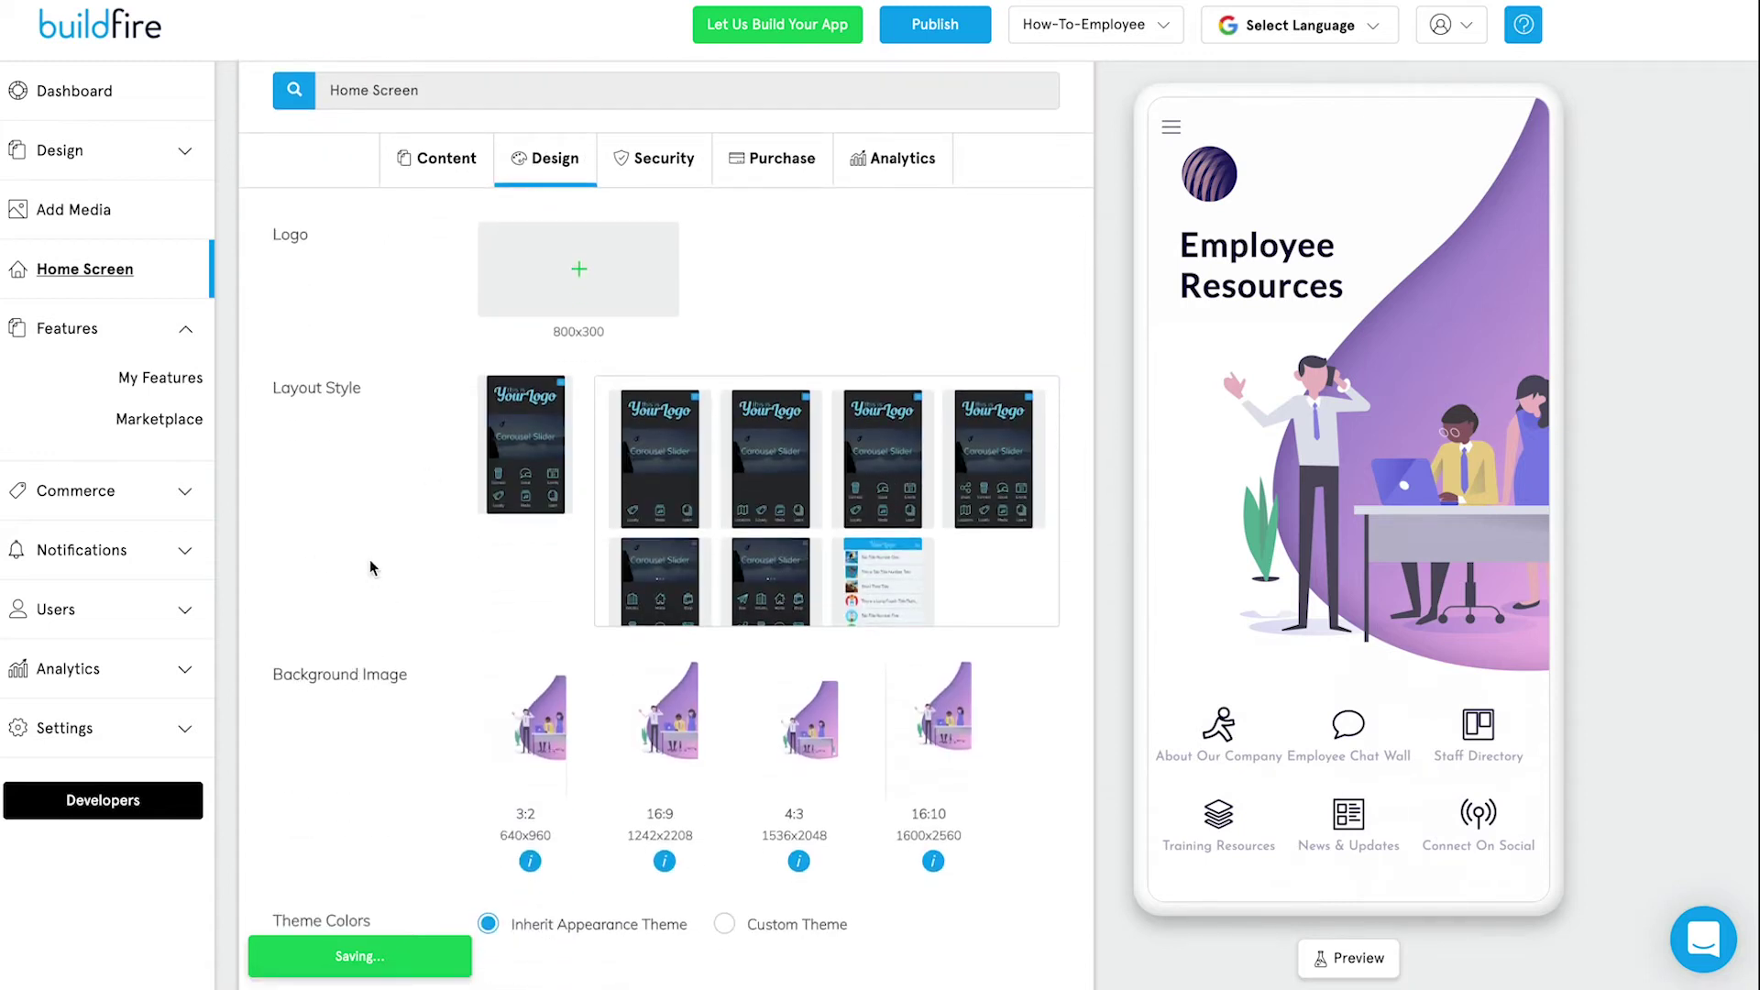
Try several layouts, keep the one with two rows of three icons, then open the Marketplace.
{"action": "left_click", "coordinate": [633, 524]}
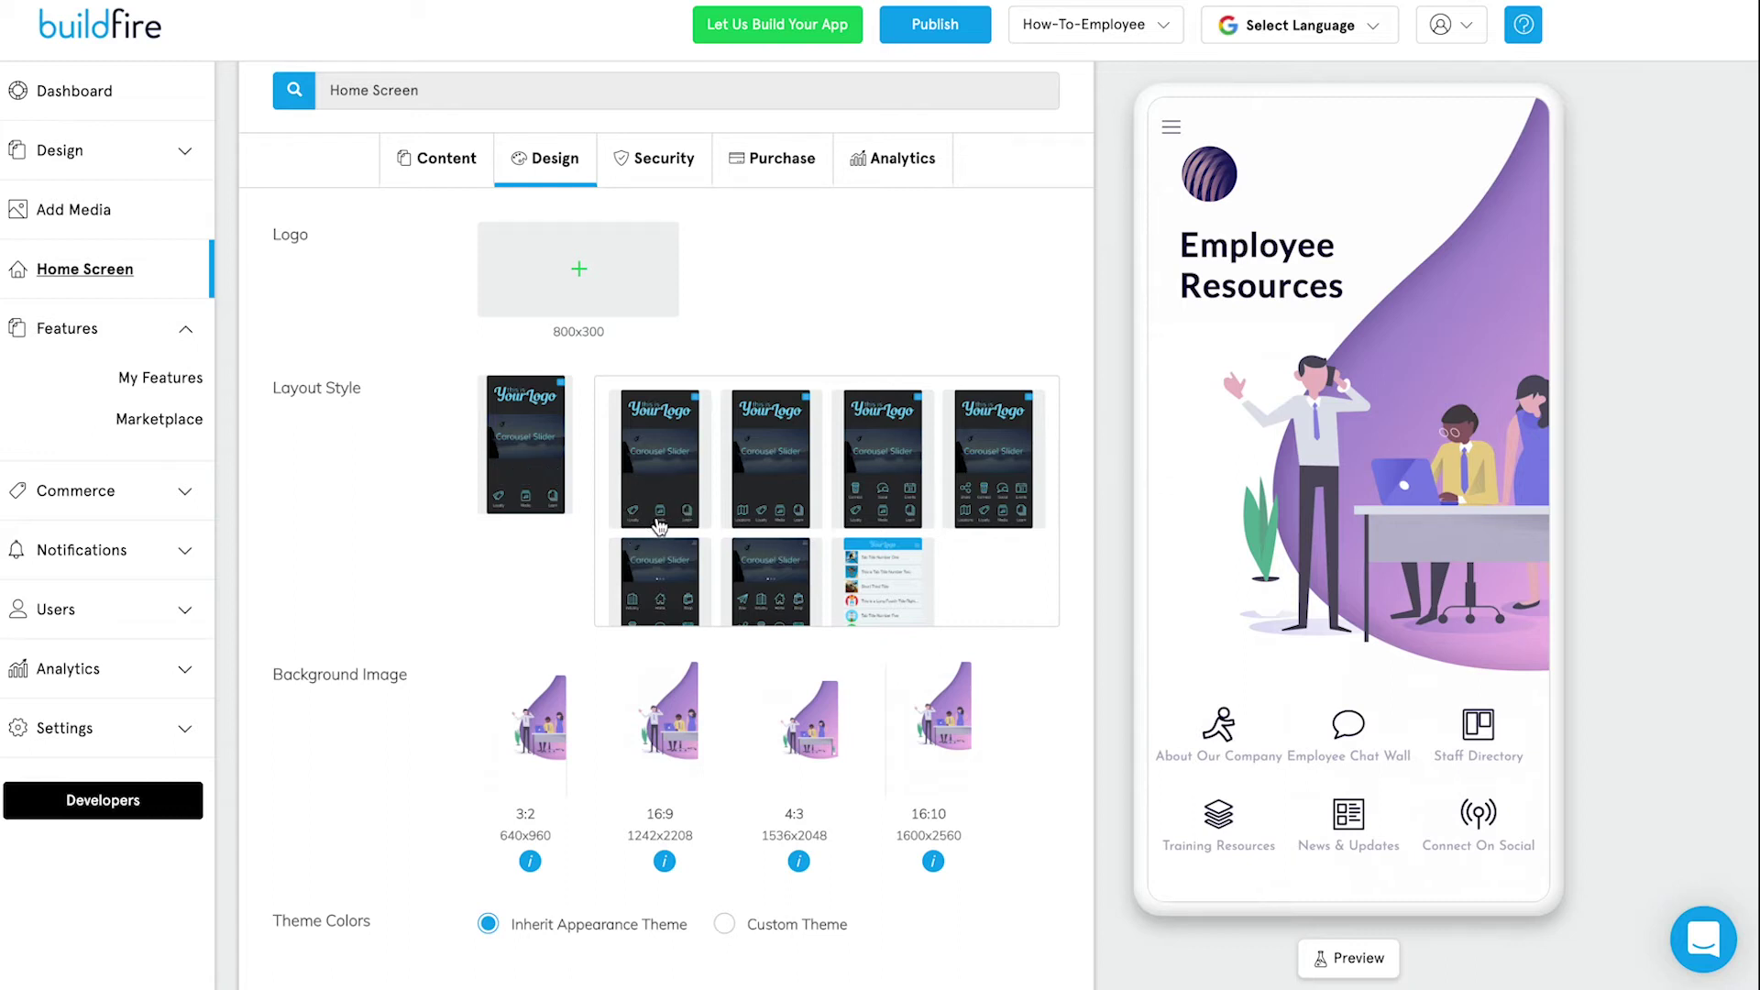
{"action": "left_click_drag", "start_coordinate": [1433, 842], "coordinate": [1171, 813]}
{"action": "mouse_move", "coordinate": [1427, 828]}
{"action": "left_mouse_down"}
{"action": "mouse_move", "coordinate": [1233, 824]}
{"action": "mouse_move", "coordinate": [1412, 831]}
{"action": "left_mouse_up"}
{"action": "left_click", "coordinate": [766, 483]}
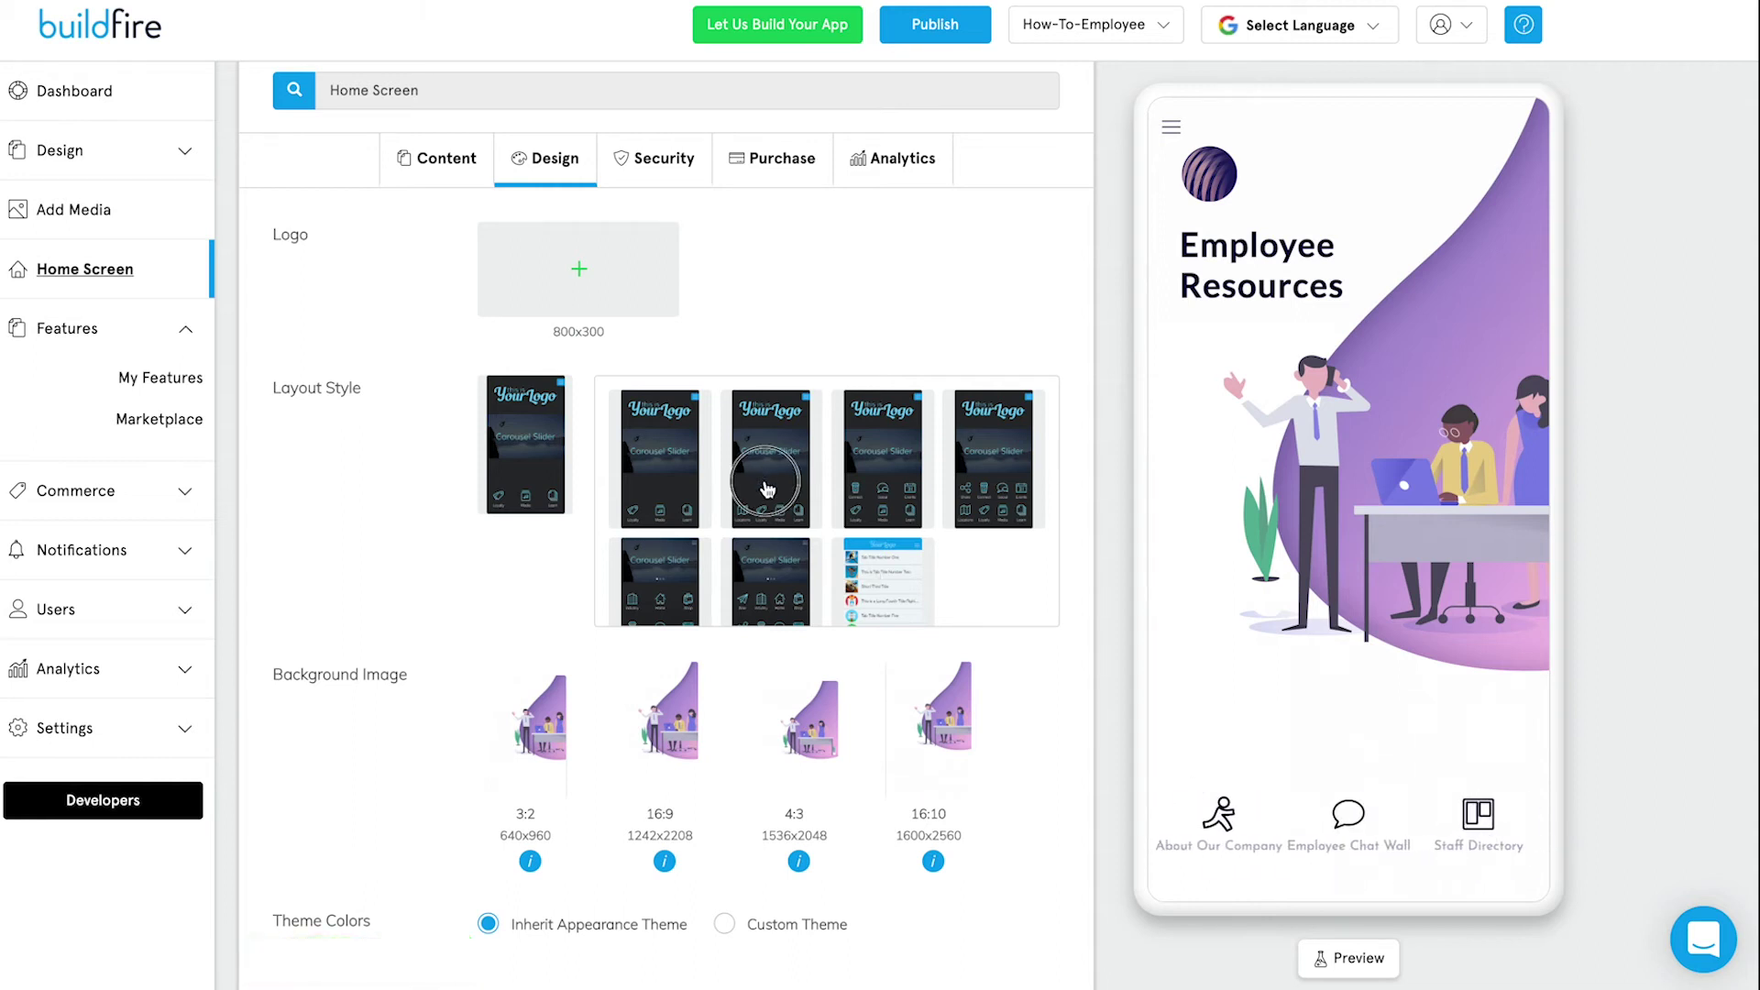
{"action": "left_click", "coordinate": [882, 511]}
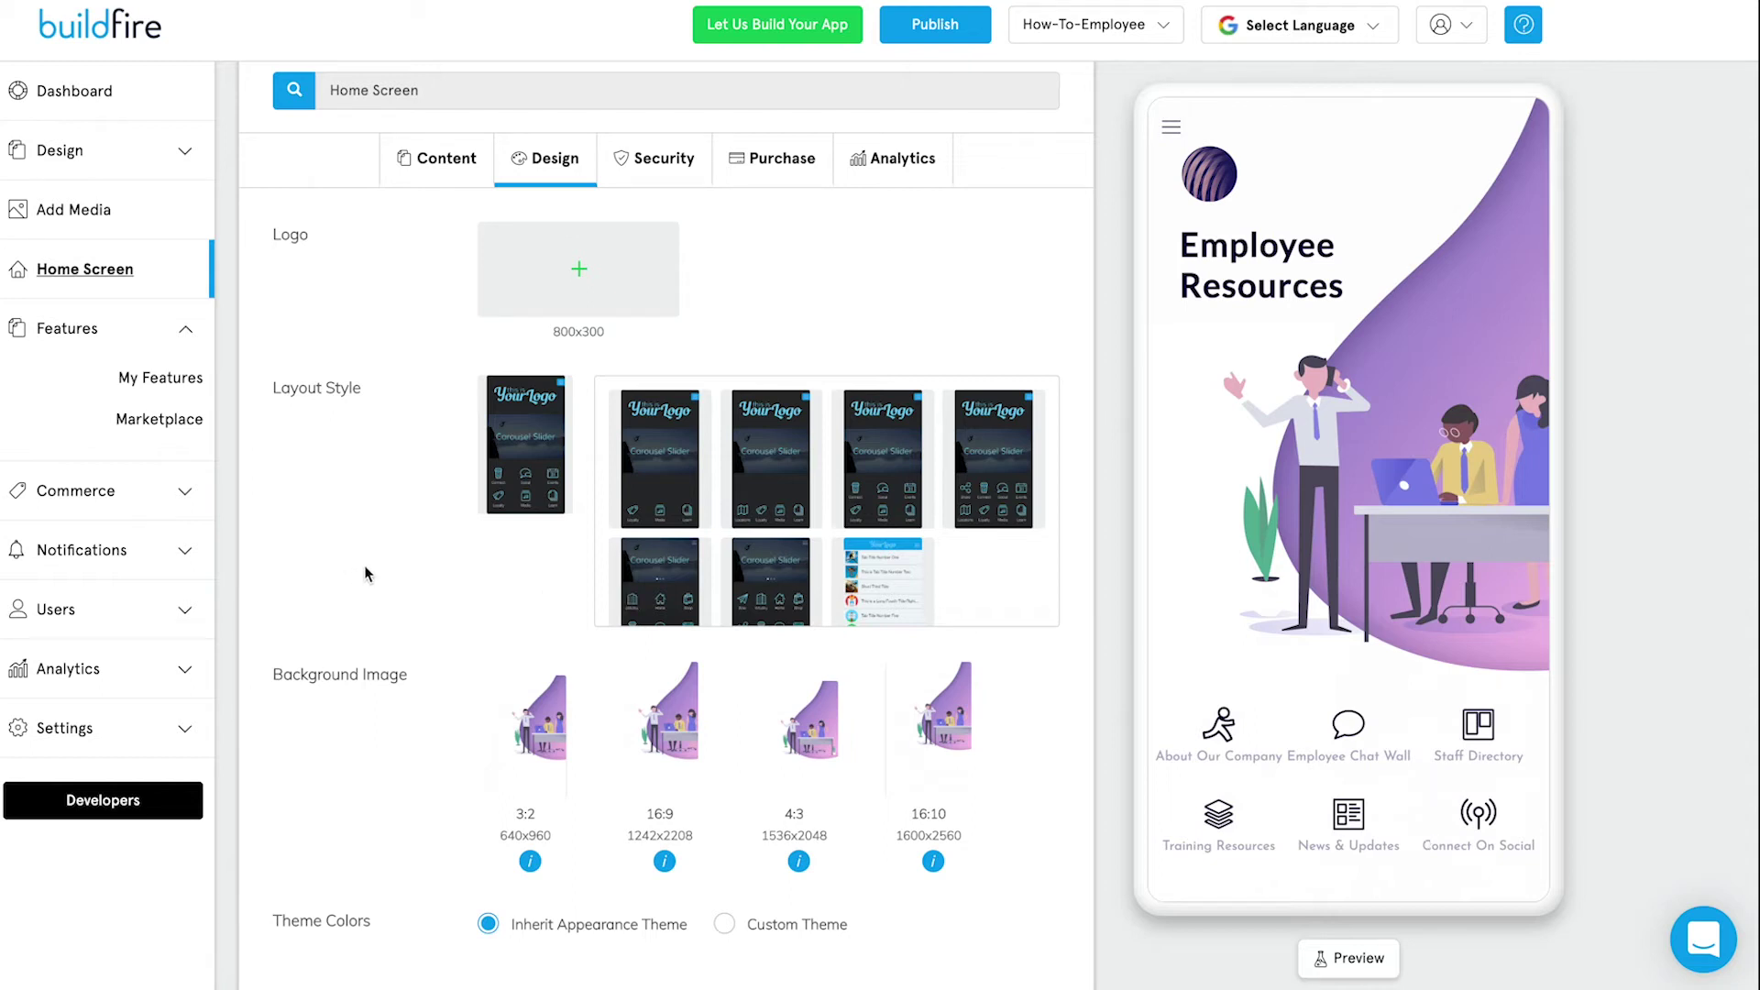
{"action": "left_click", "coordinate": [169, 425]}
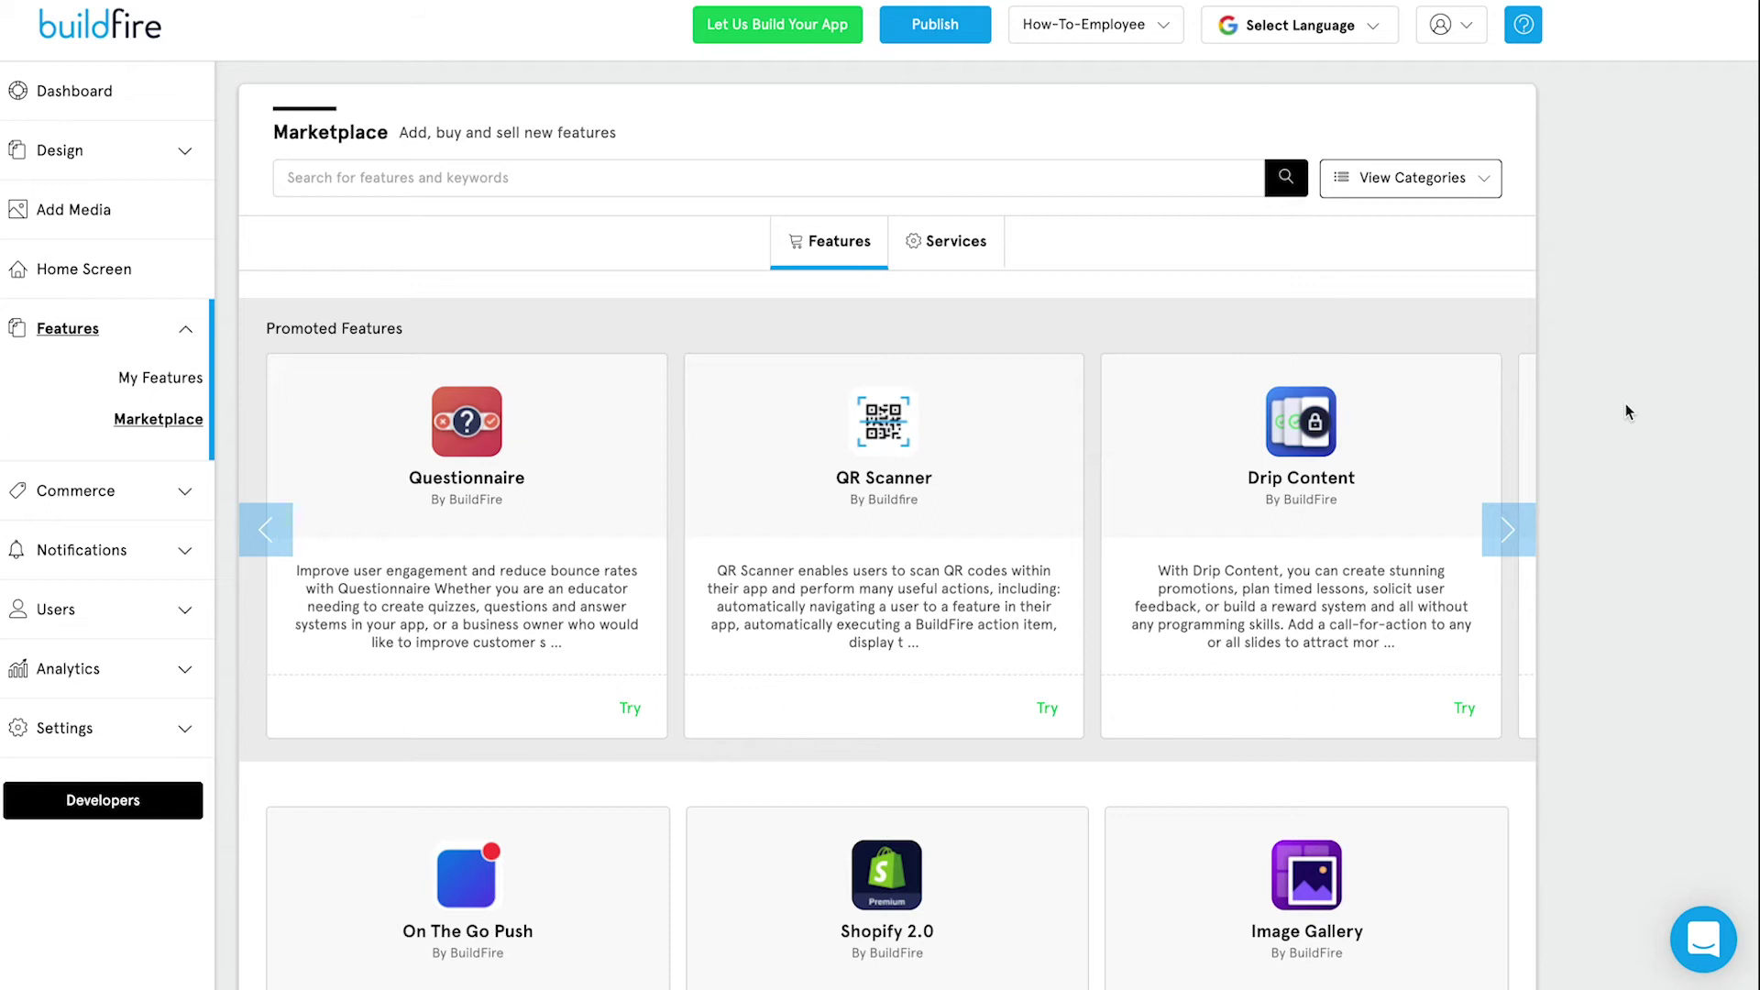
Add the Marketplace's Contact Us feature titled 'Contact Offices', with Add to side menu ticked.
{"action": "left_click", "coordinate": [1109, 184]}
{"action": "type", "text": "Contact"}
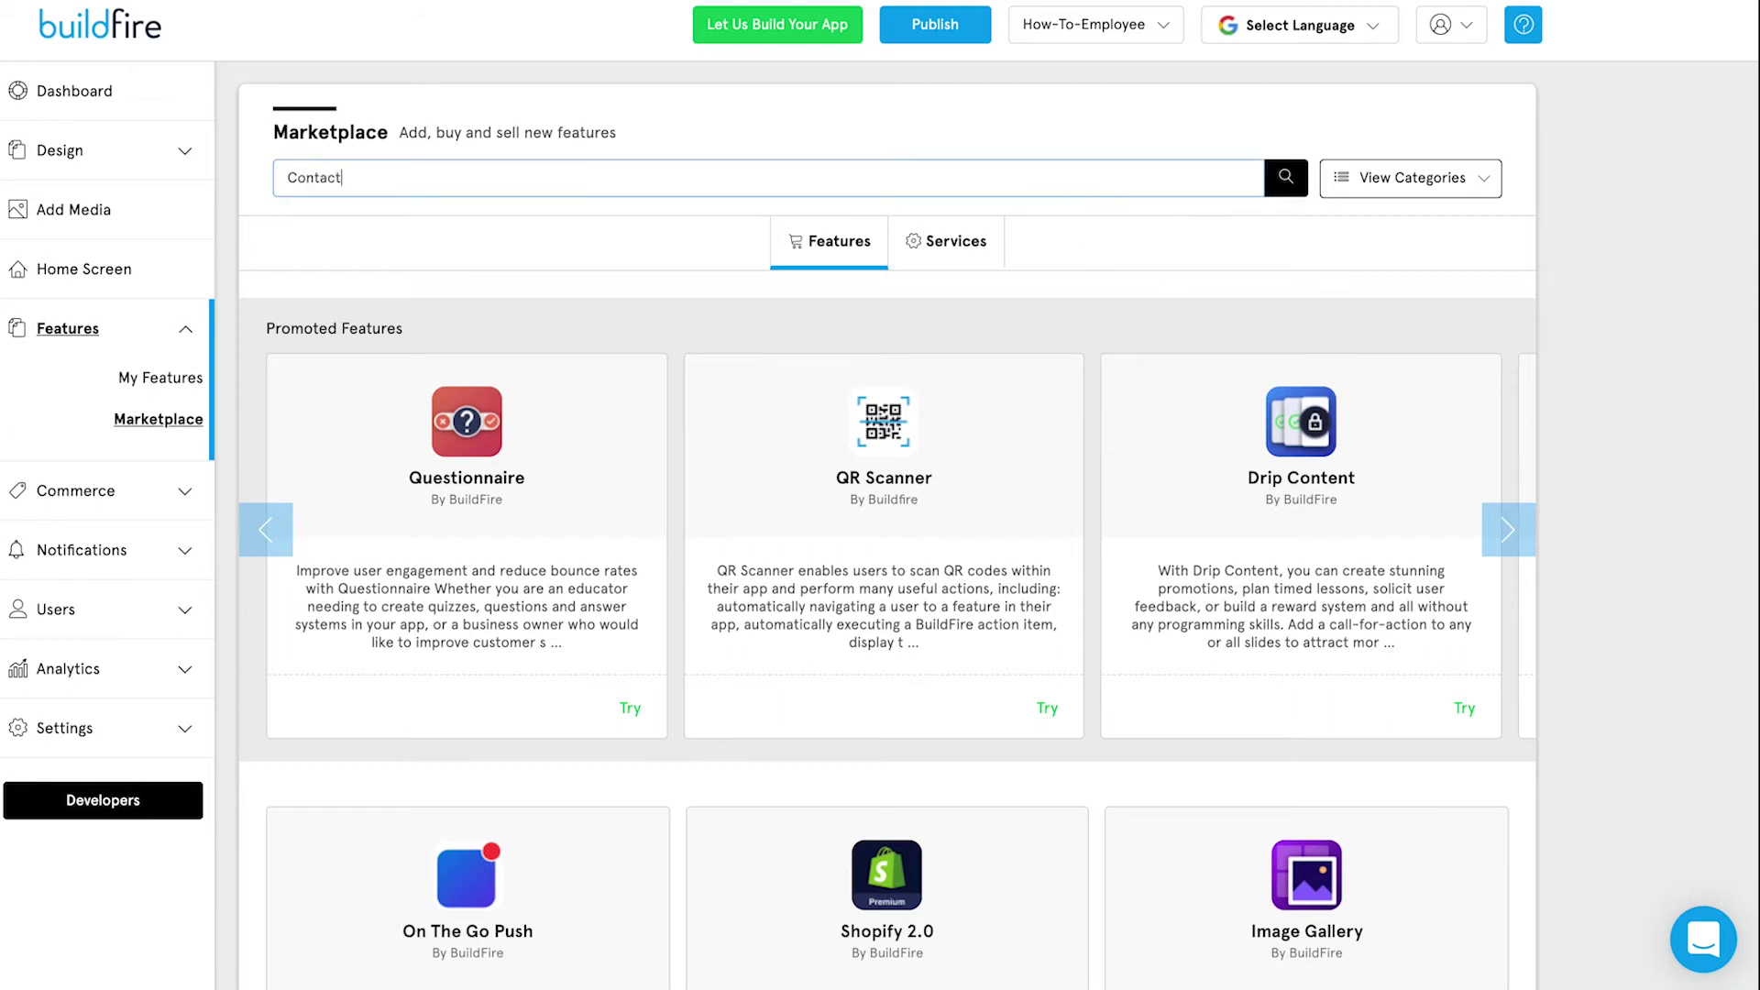
{"action": "key", "text": "Return"}
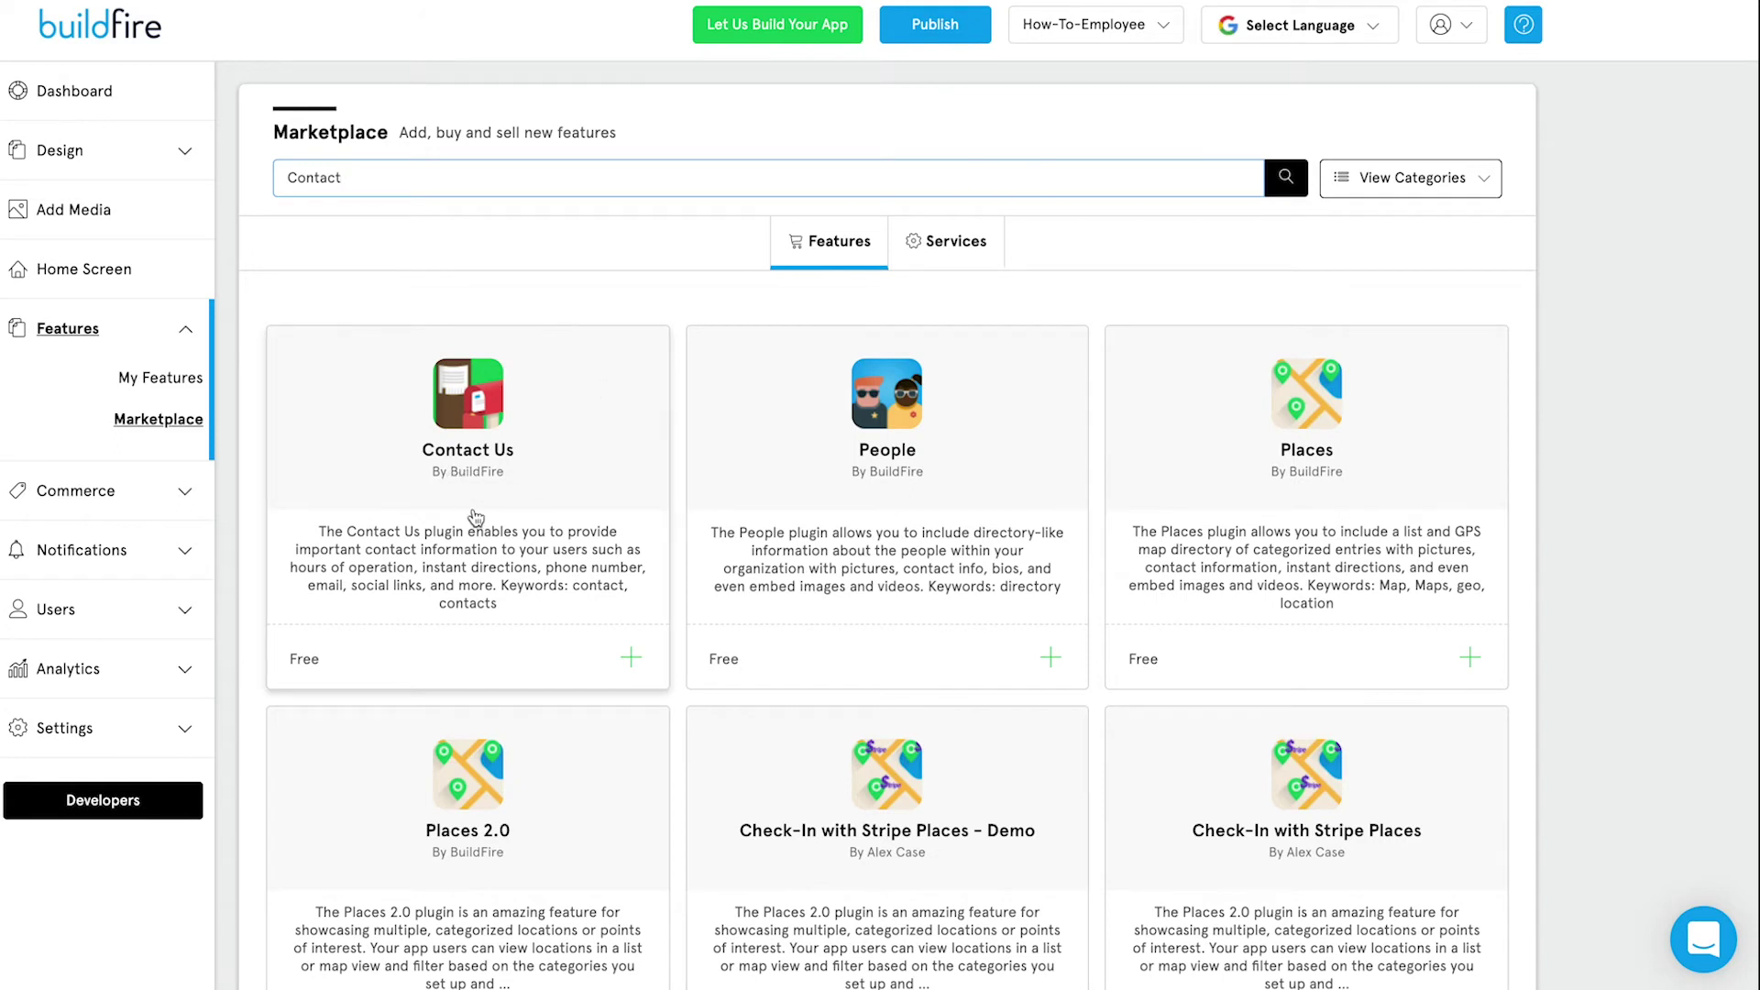
{"action": "left_click", "coordinate": [556, 572]}
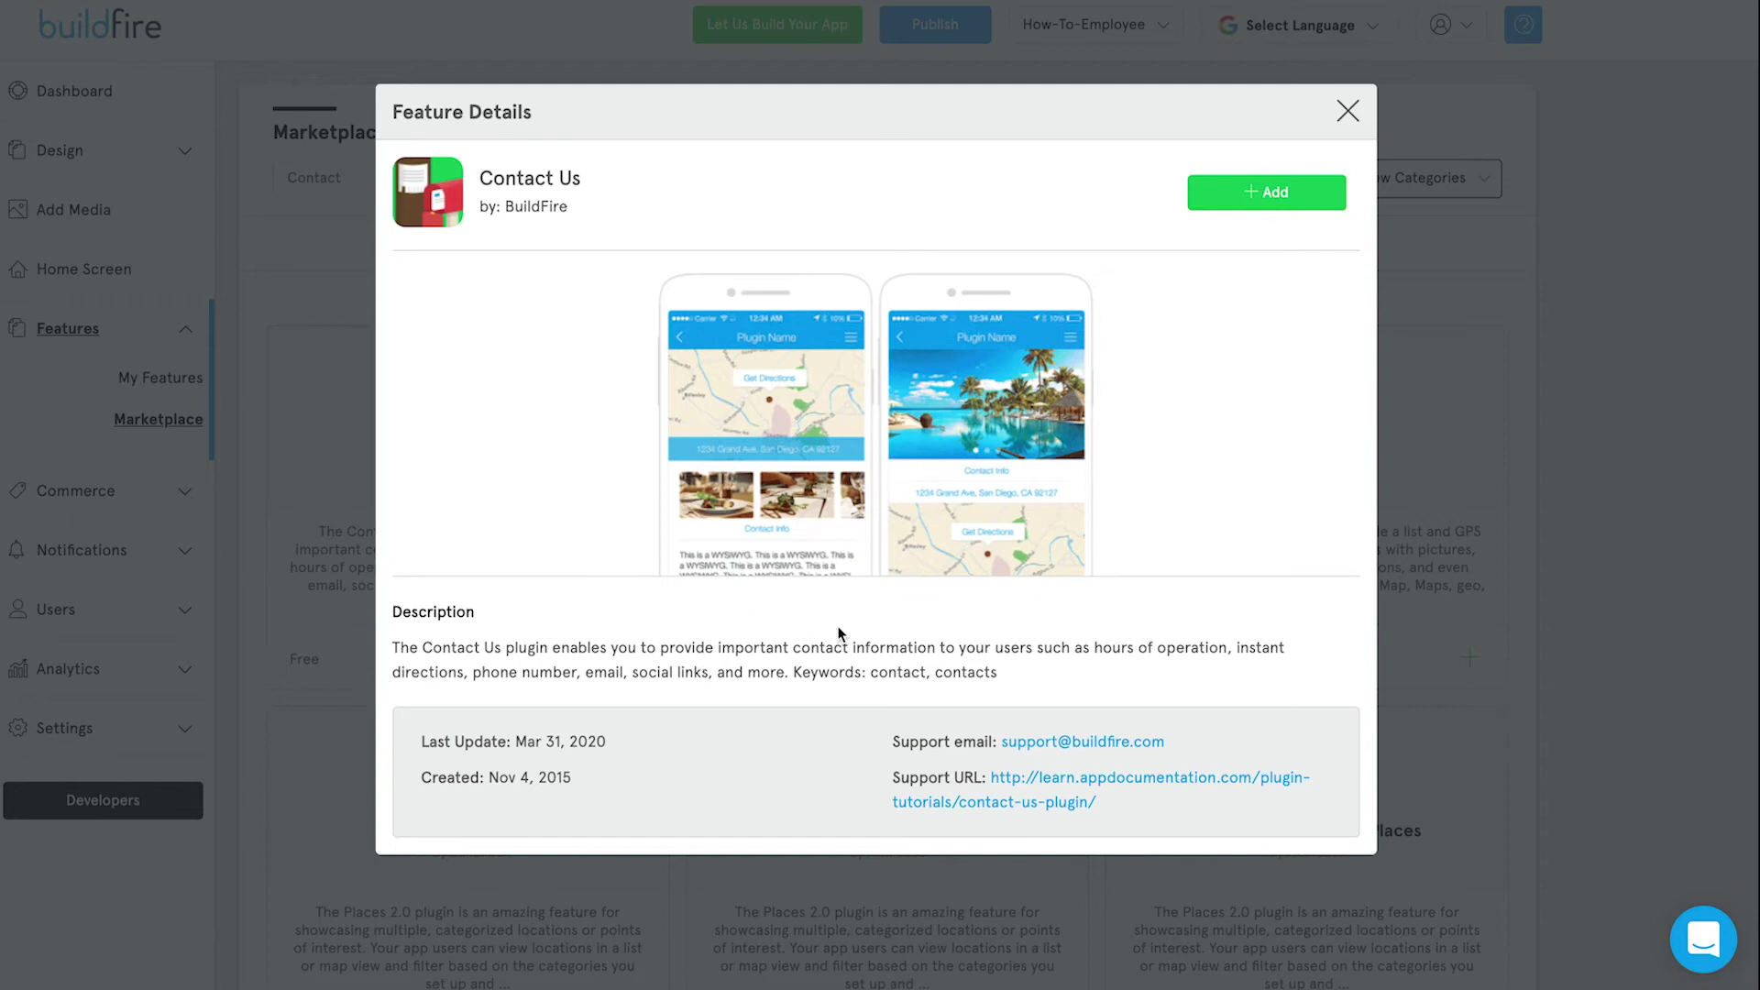
{"action": "left_click", "coordinate": [1274, 191]}
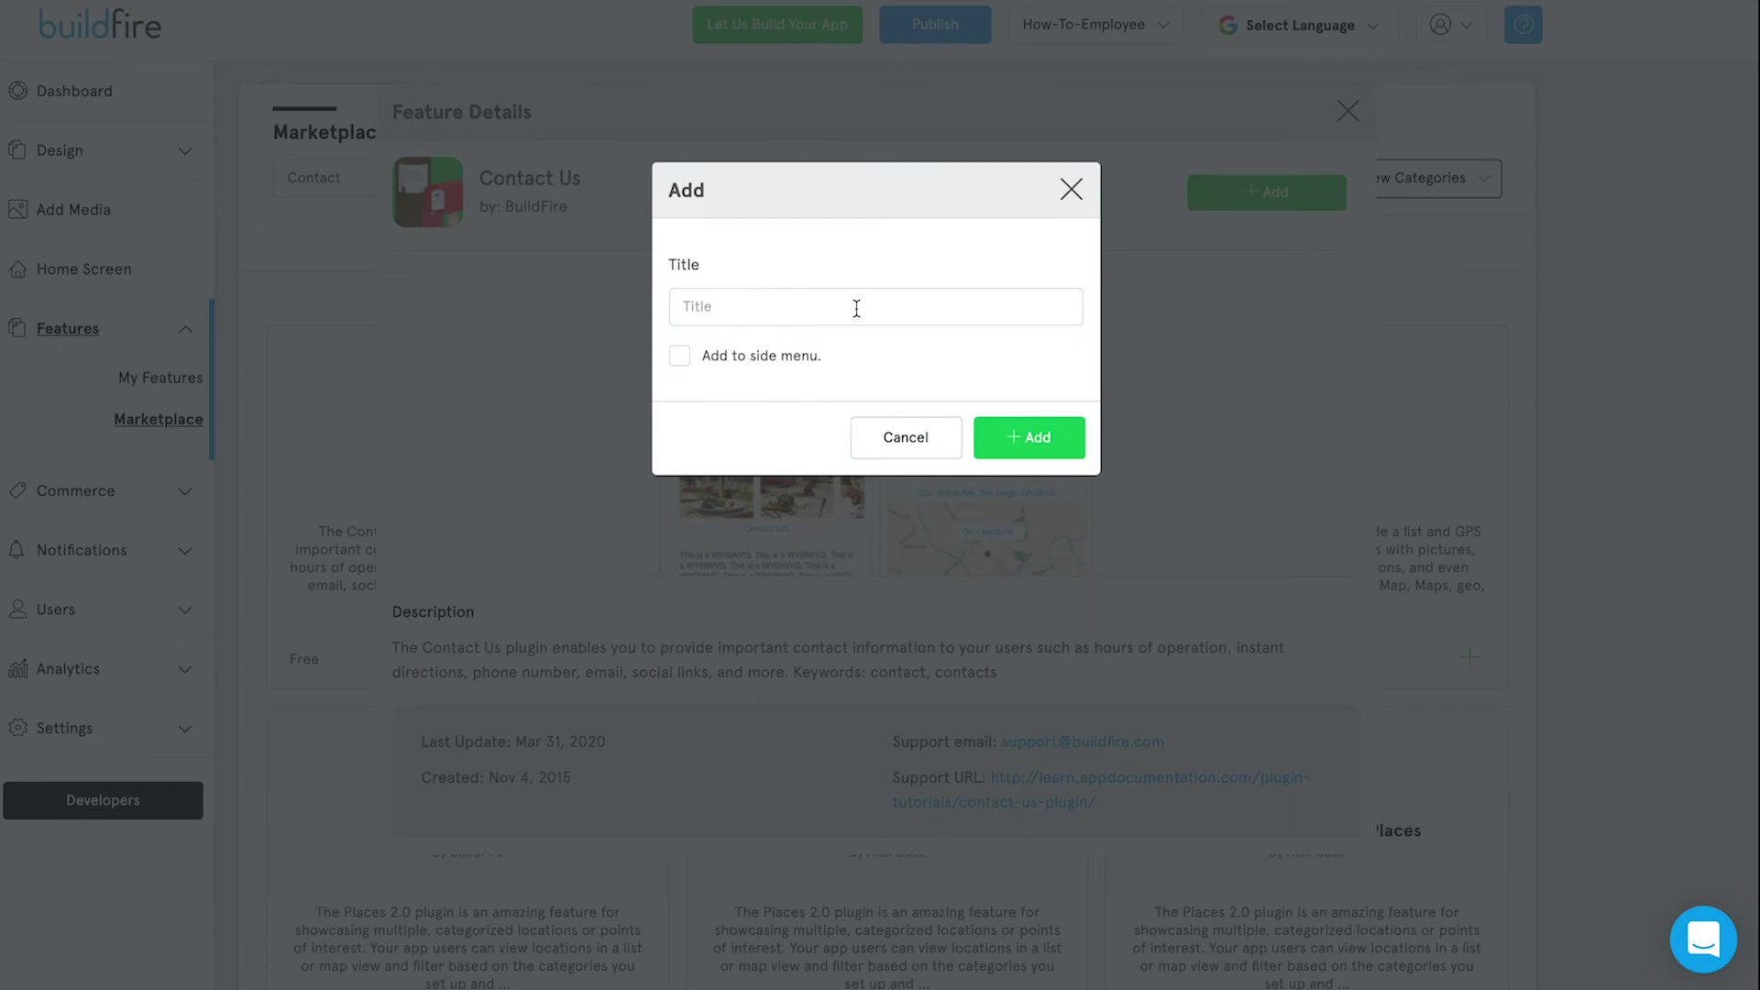
{"action": "left_click", "coordinate": [856, 309]}
{"action": "type", "text": "Conta"}
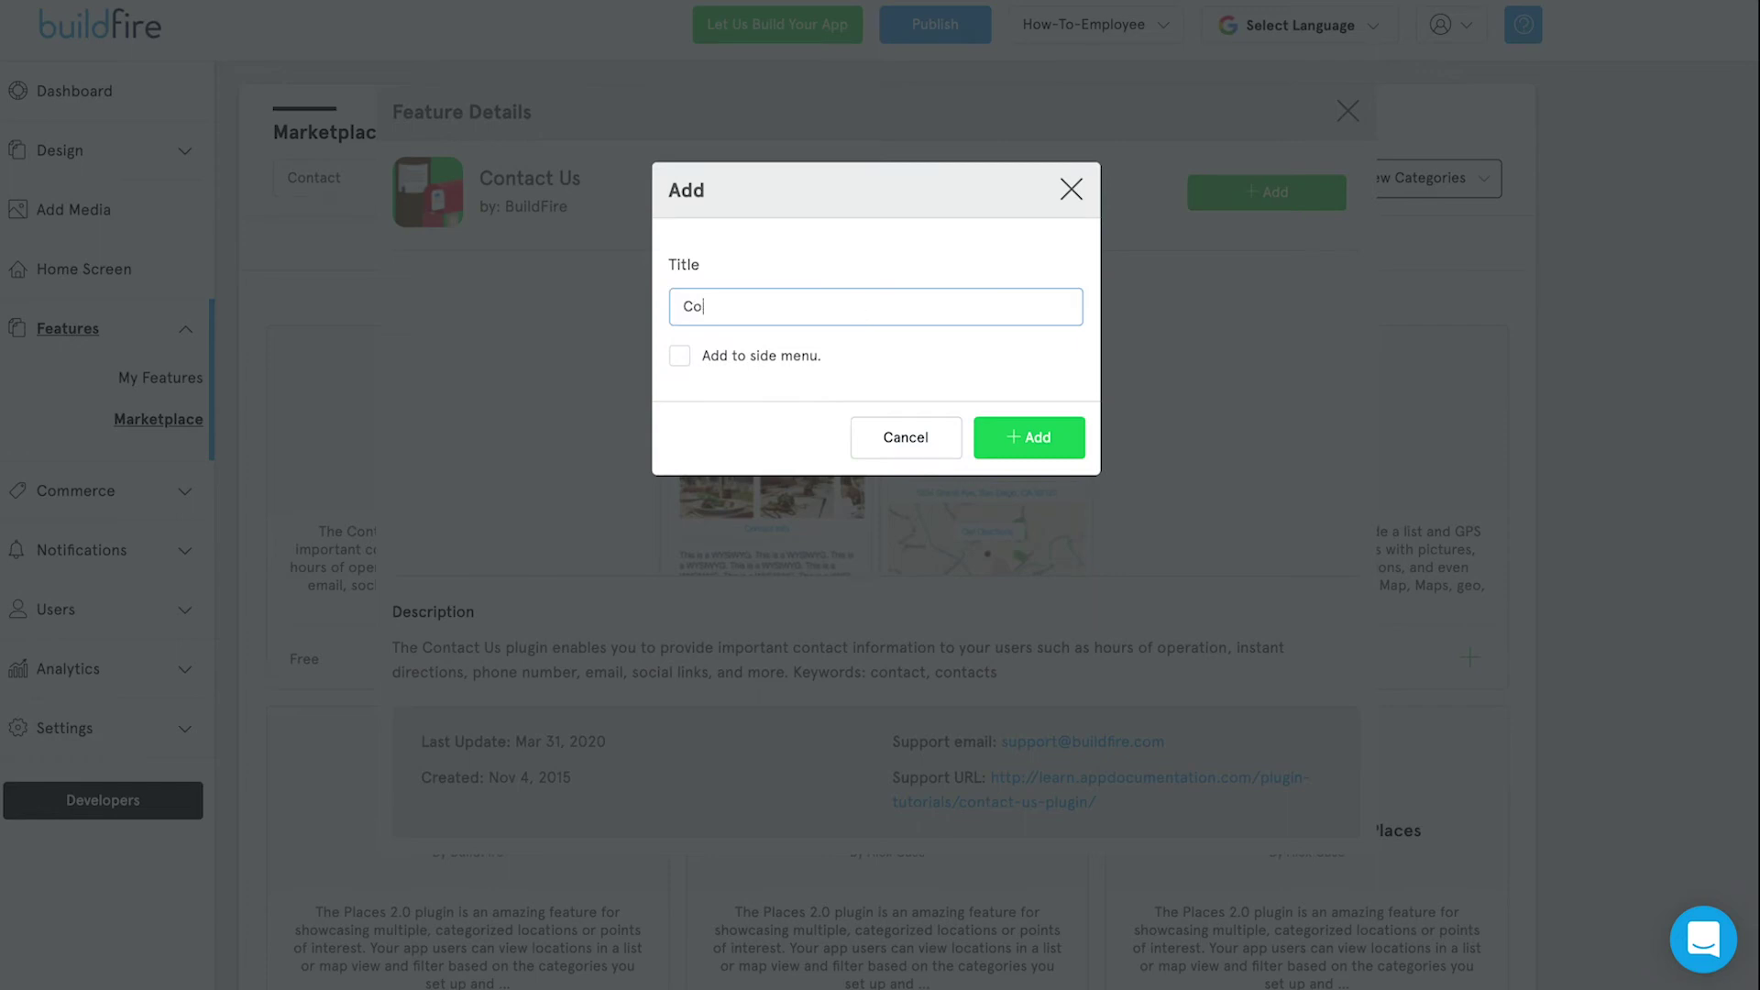
{"action": "type", "text": "ct Offices"}
{"action": "left_click", "coordinate": [734, 358]}
{"action": "left_click", "coordinate": [1018, 448]}
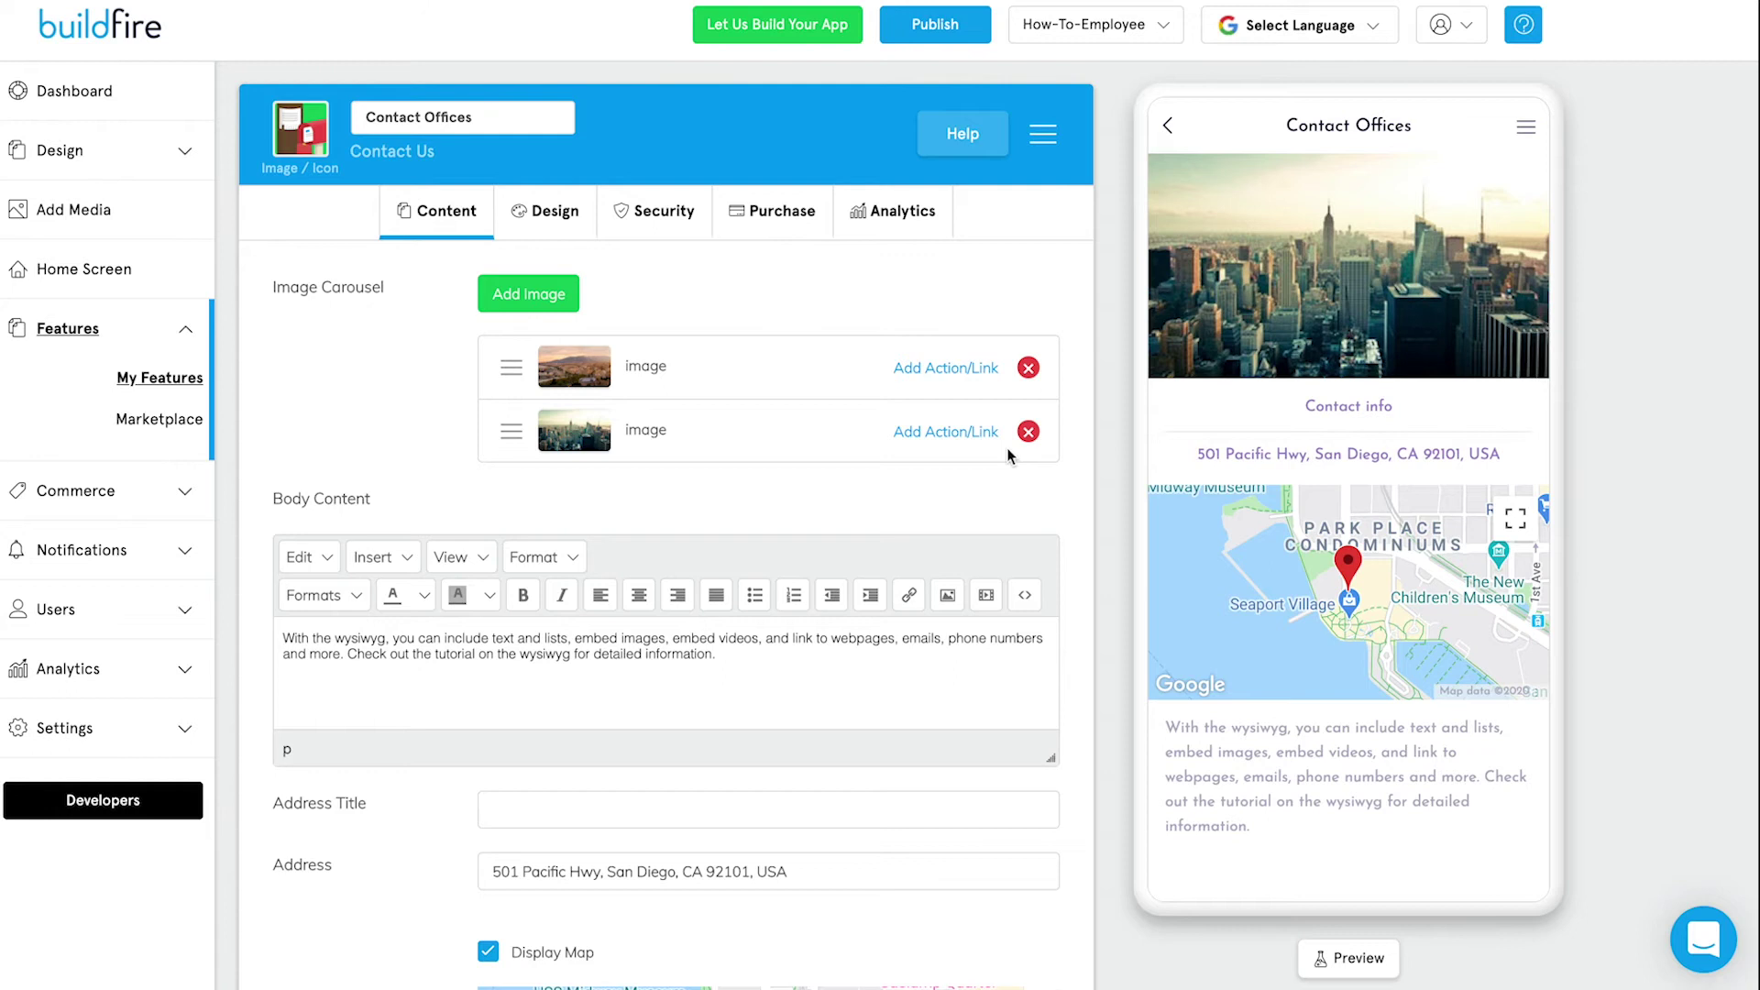
Replace the sample body text with 'Feel free to contact the home office if you have any needs'.
{"action": "left_click", "coordinate": [1527, 127]}
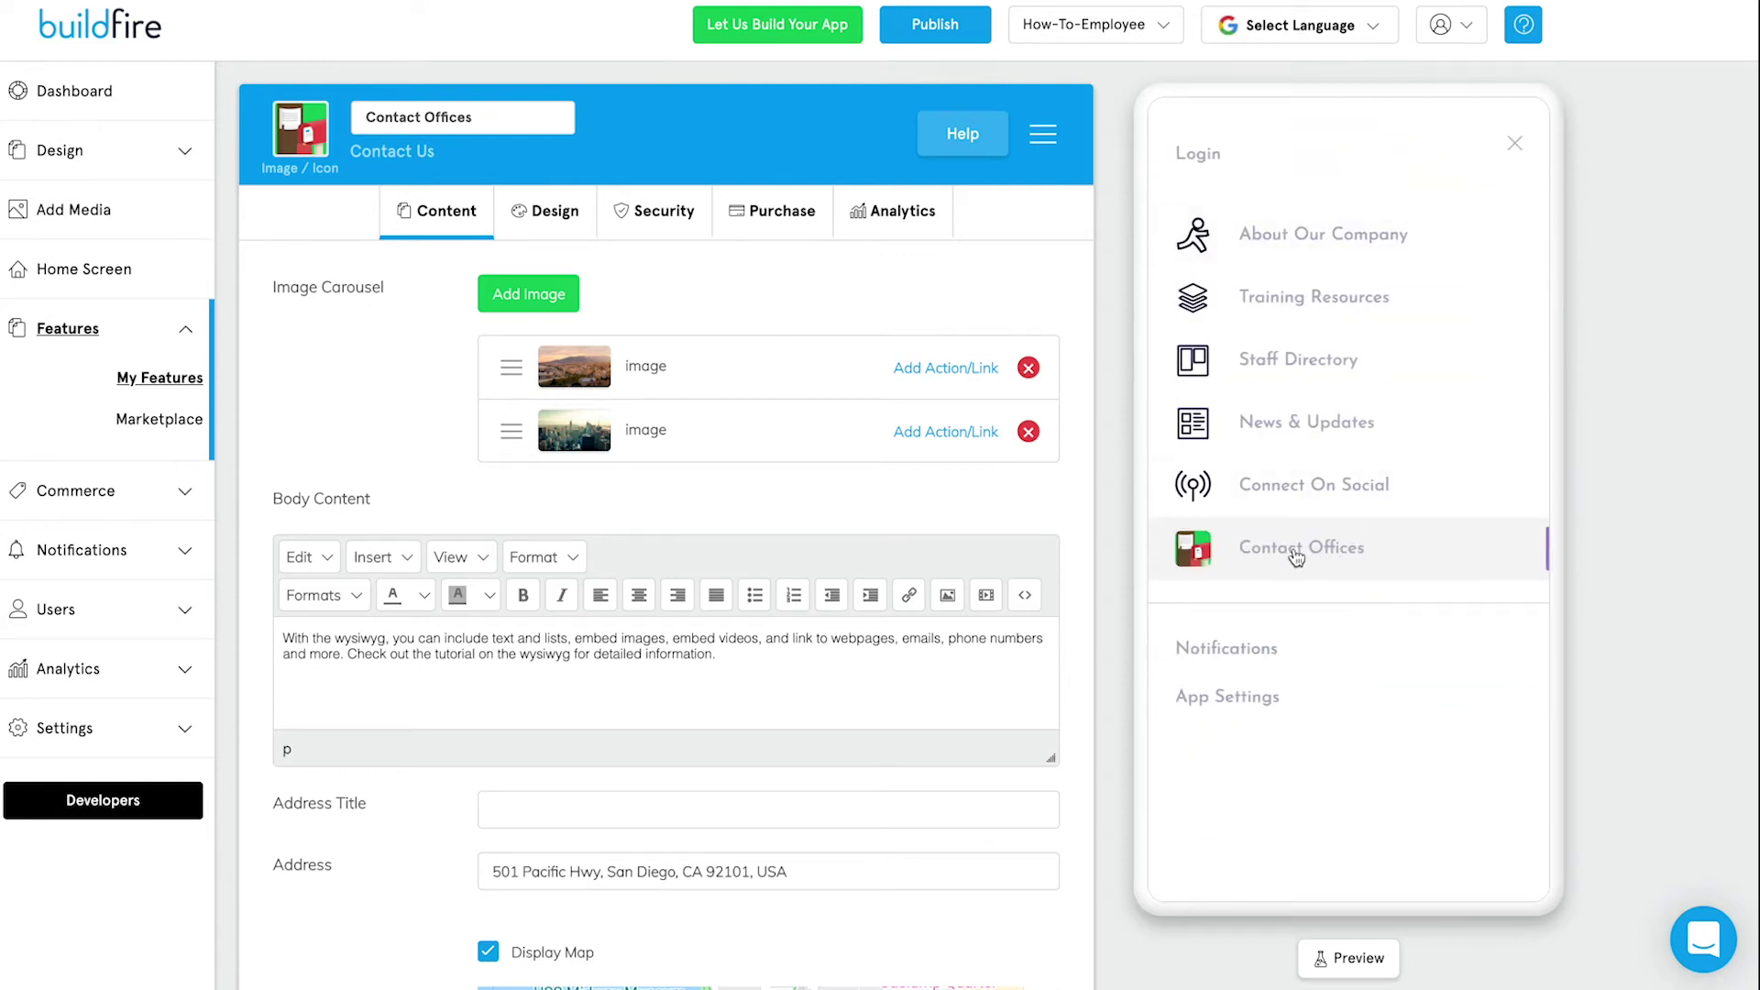
{"action": "left_click", "coordinate": [1516, 148]}
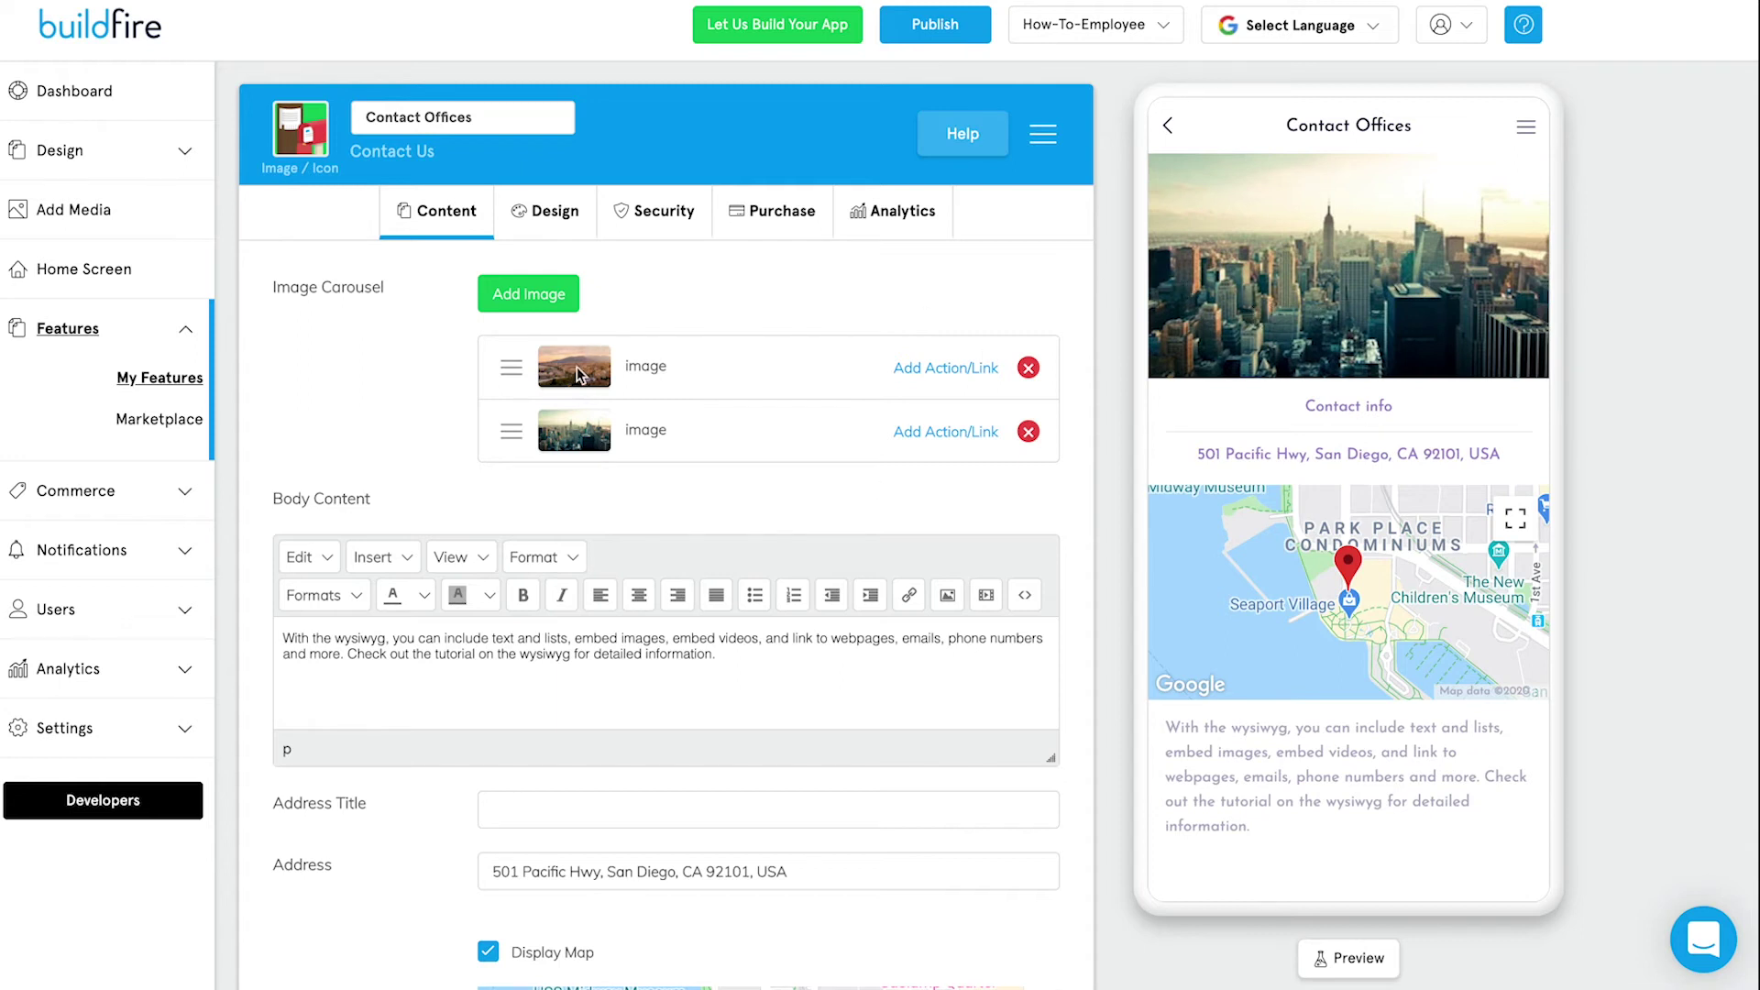
{"action": "left_click_drag", "start_coordinate": [731, 654], "coordinate": [294, 622]}
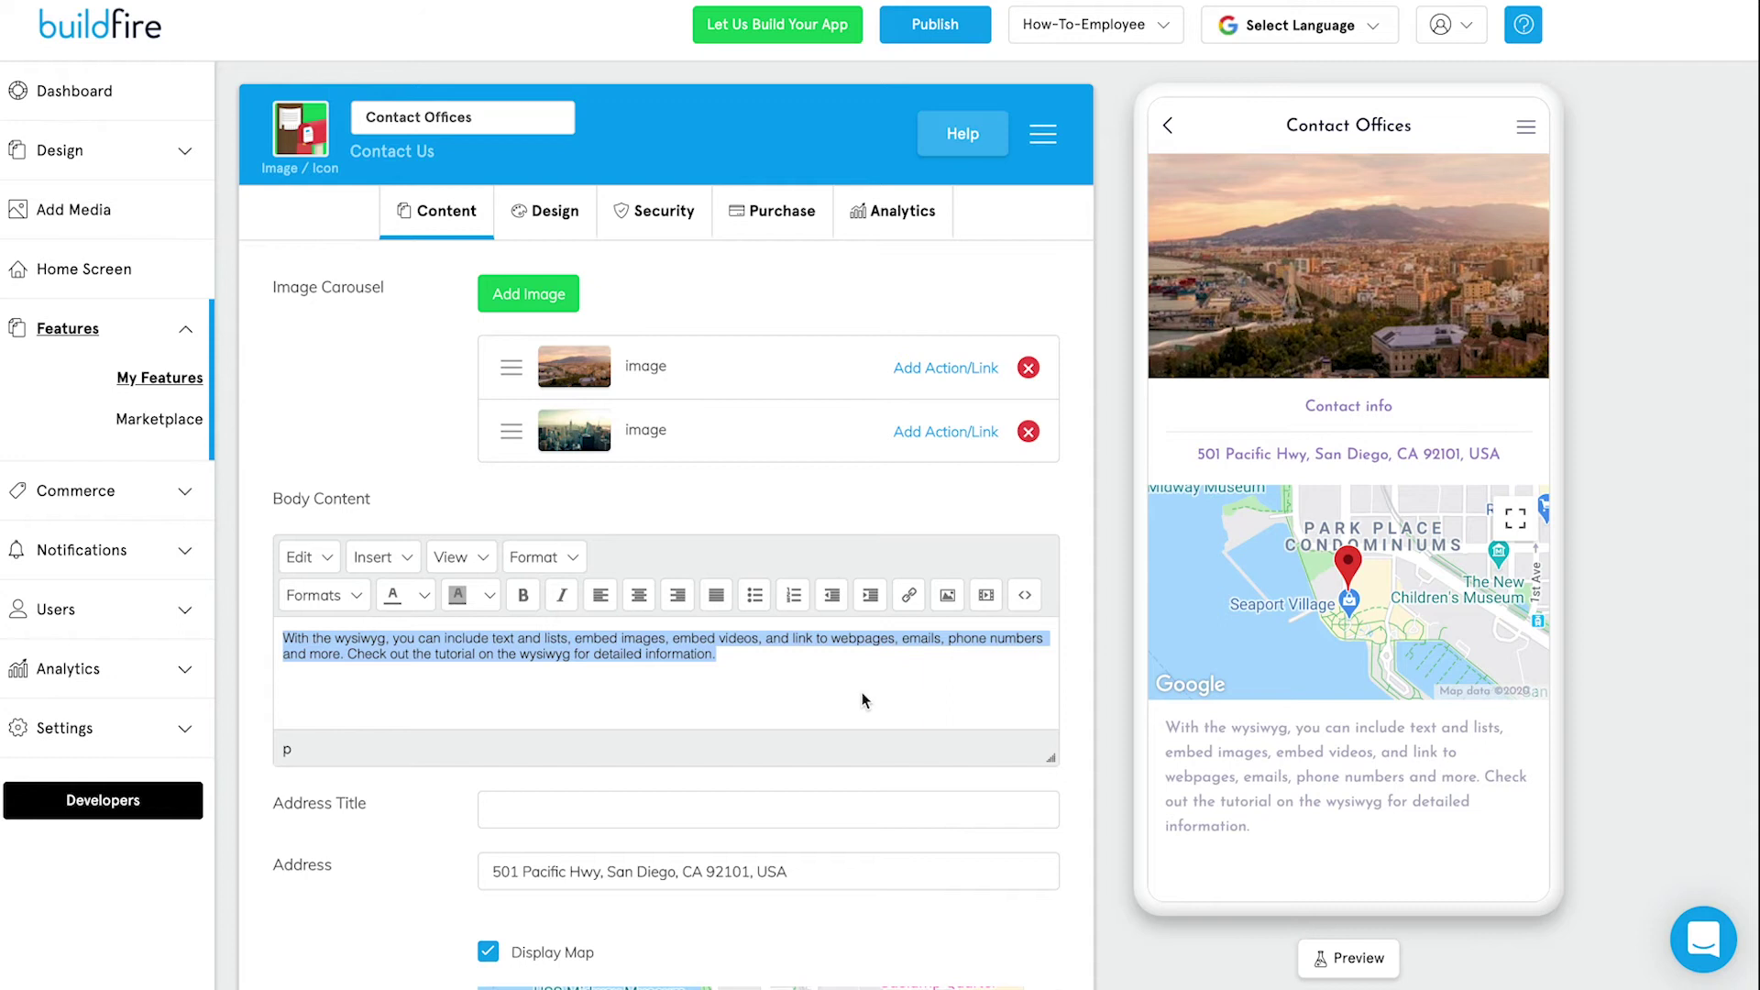
{"action": "type", "text": "eel"}
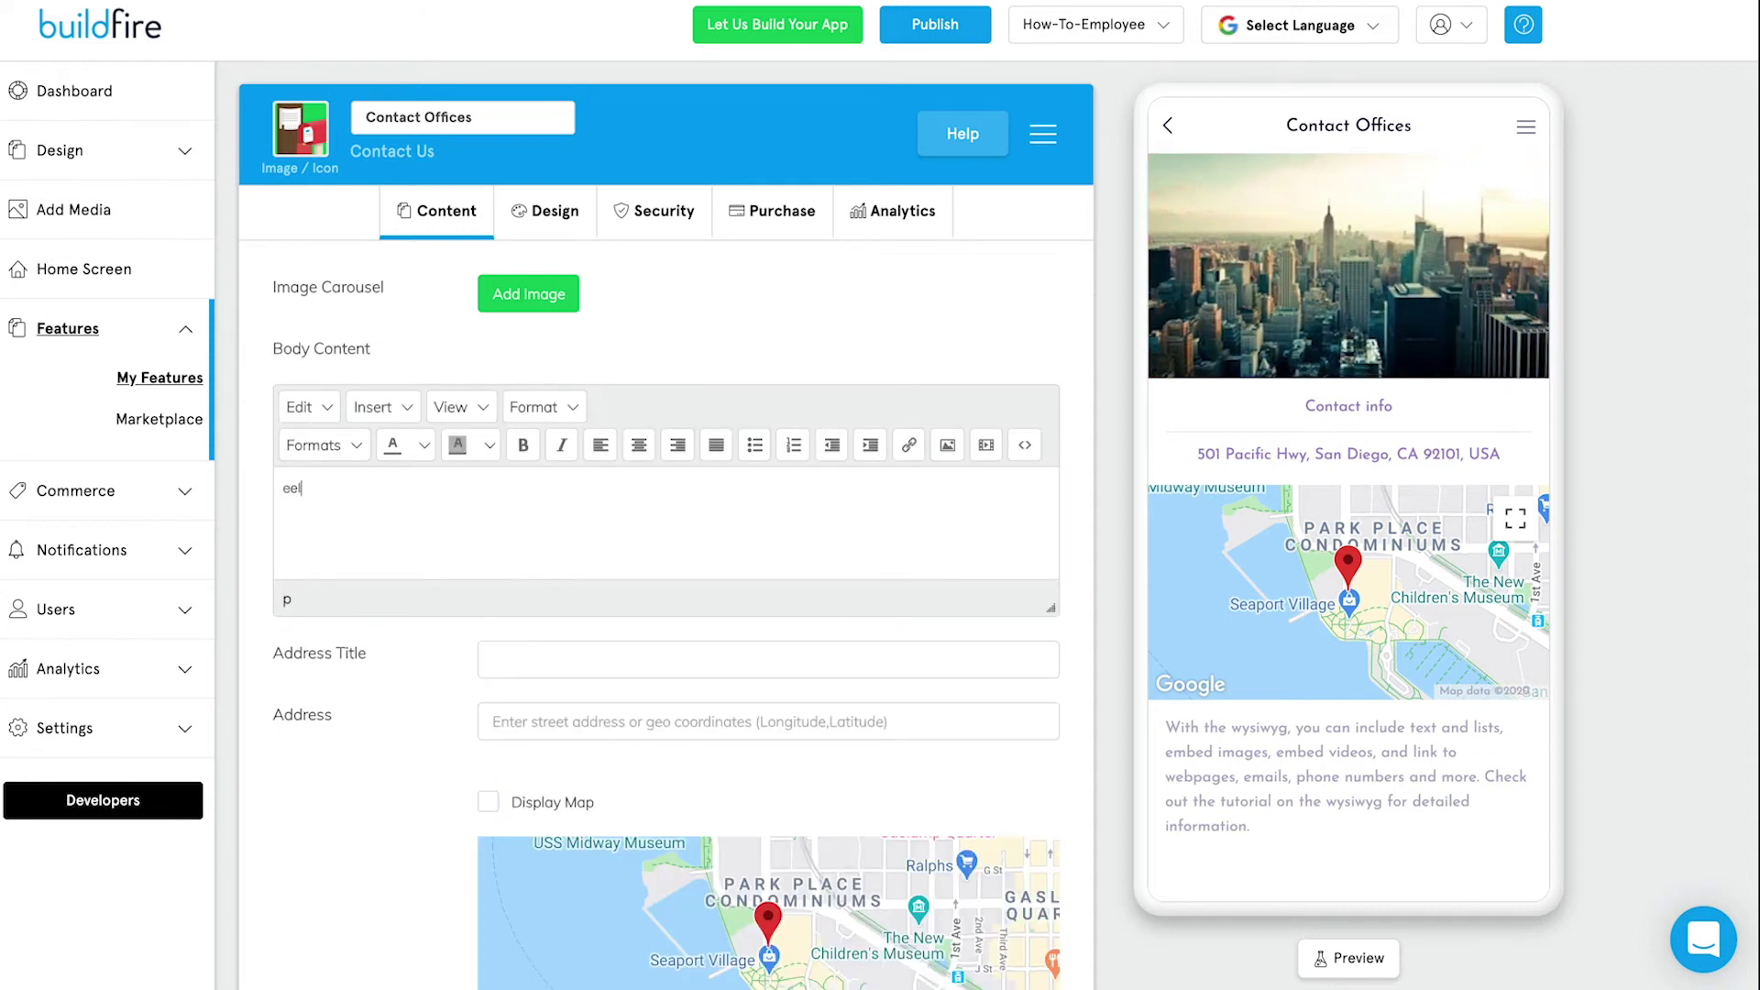
{"action": "type", "text": "free to contact the home o"}
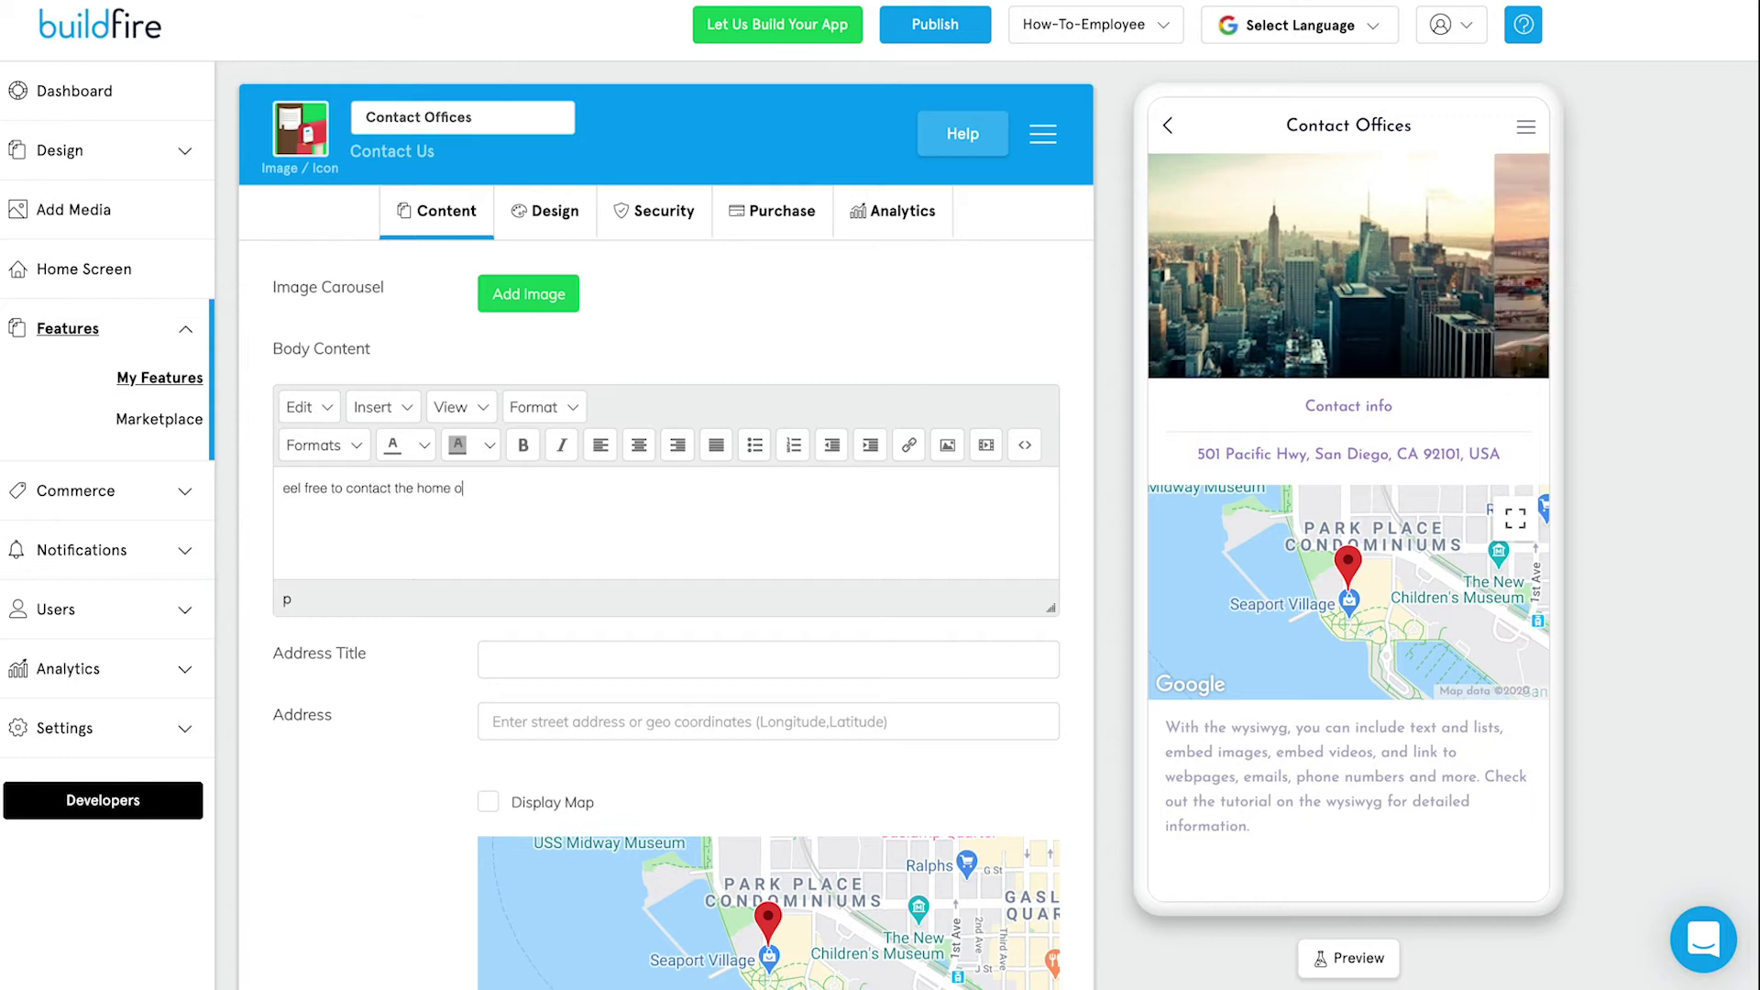
{"action": "type", "text": "ffice if you have "}
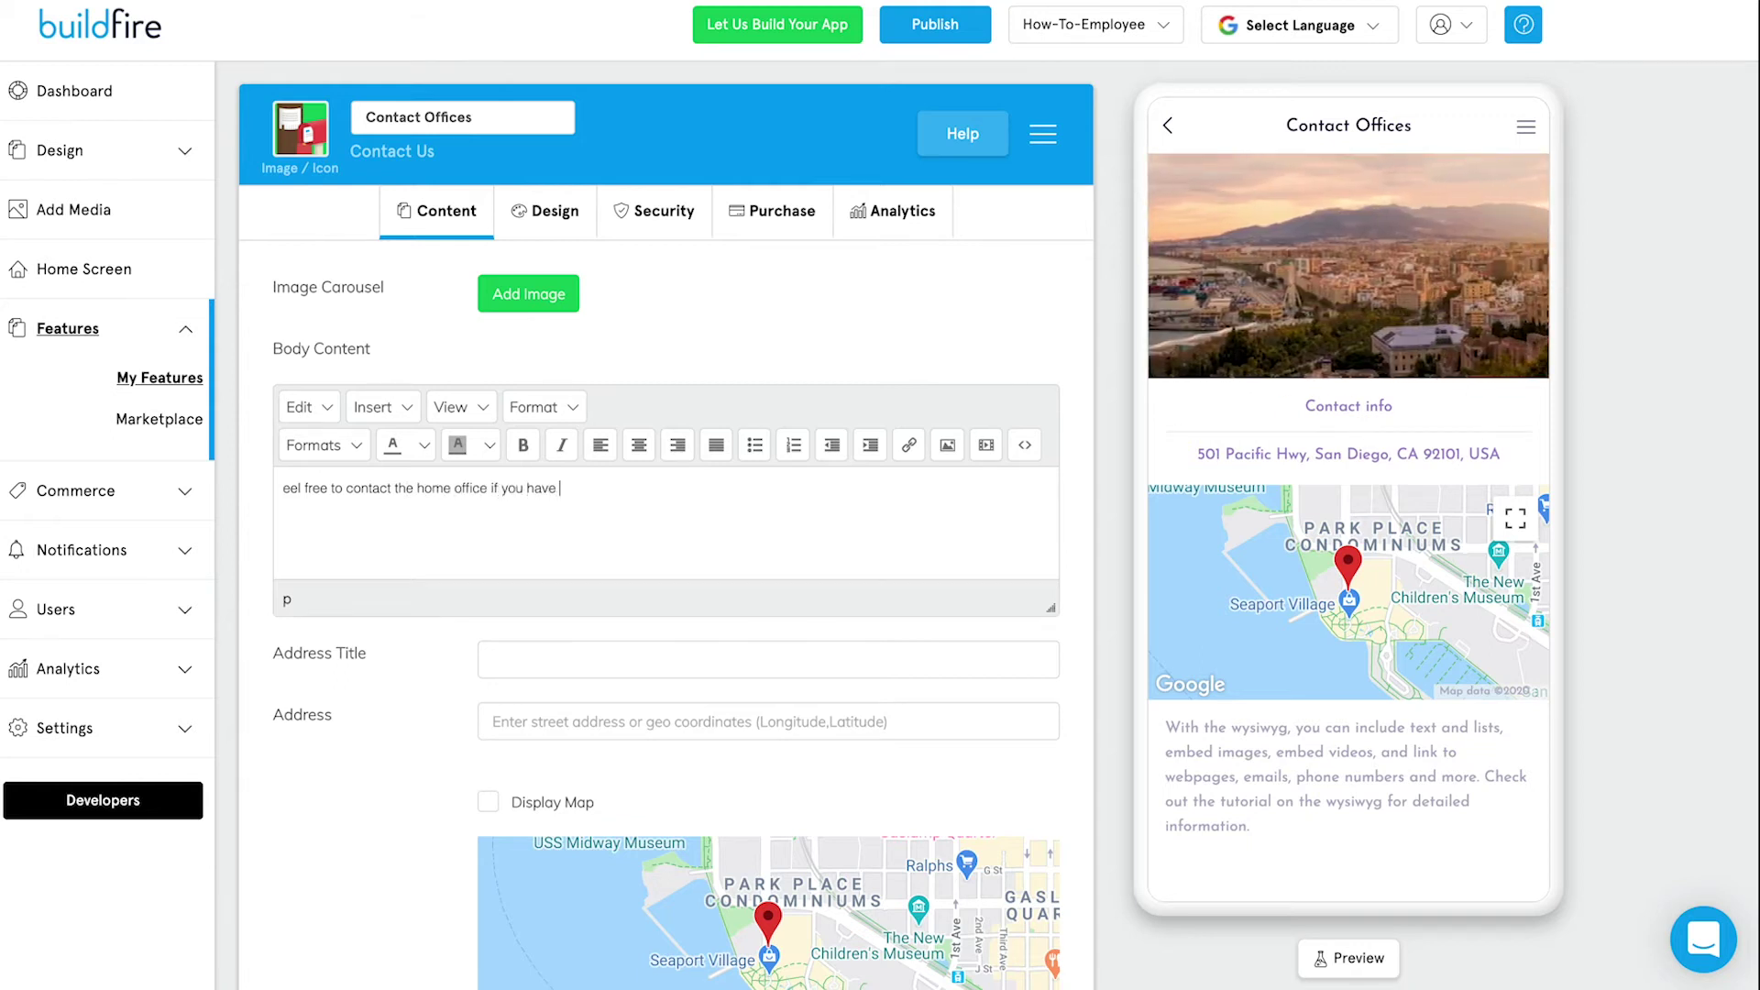
{"action": "type", "text": "any needs"}
{"action": "key", "text": "Home"}
{"action": "type", "text": "F"}
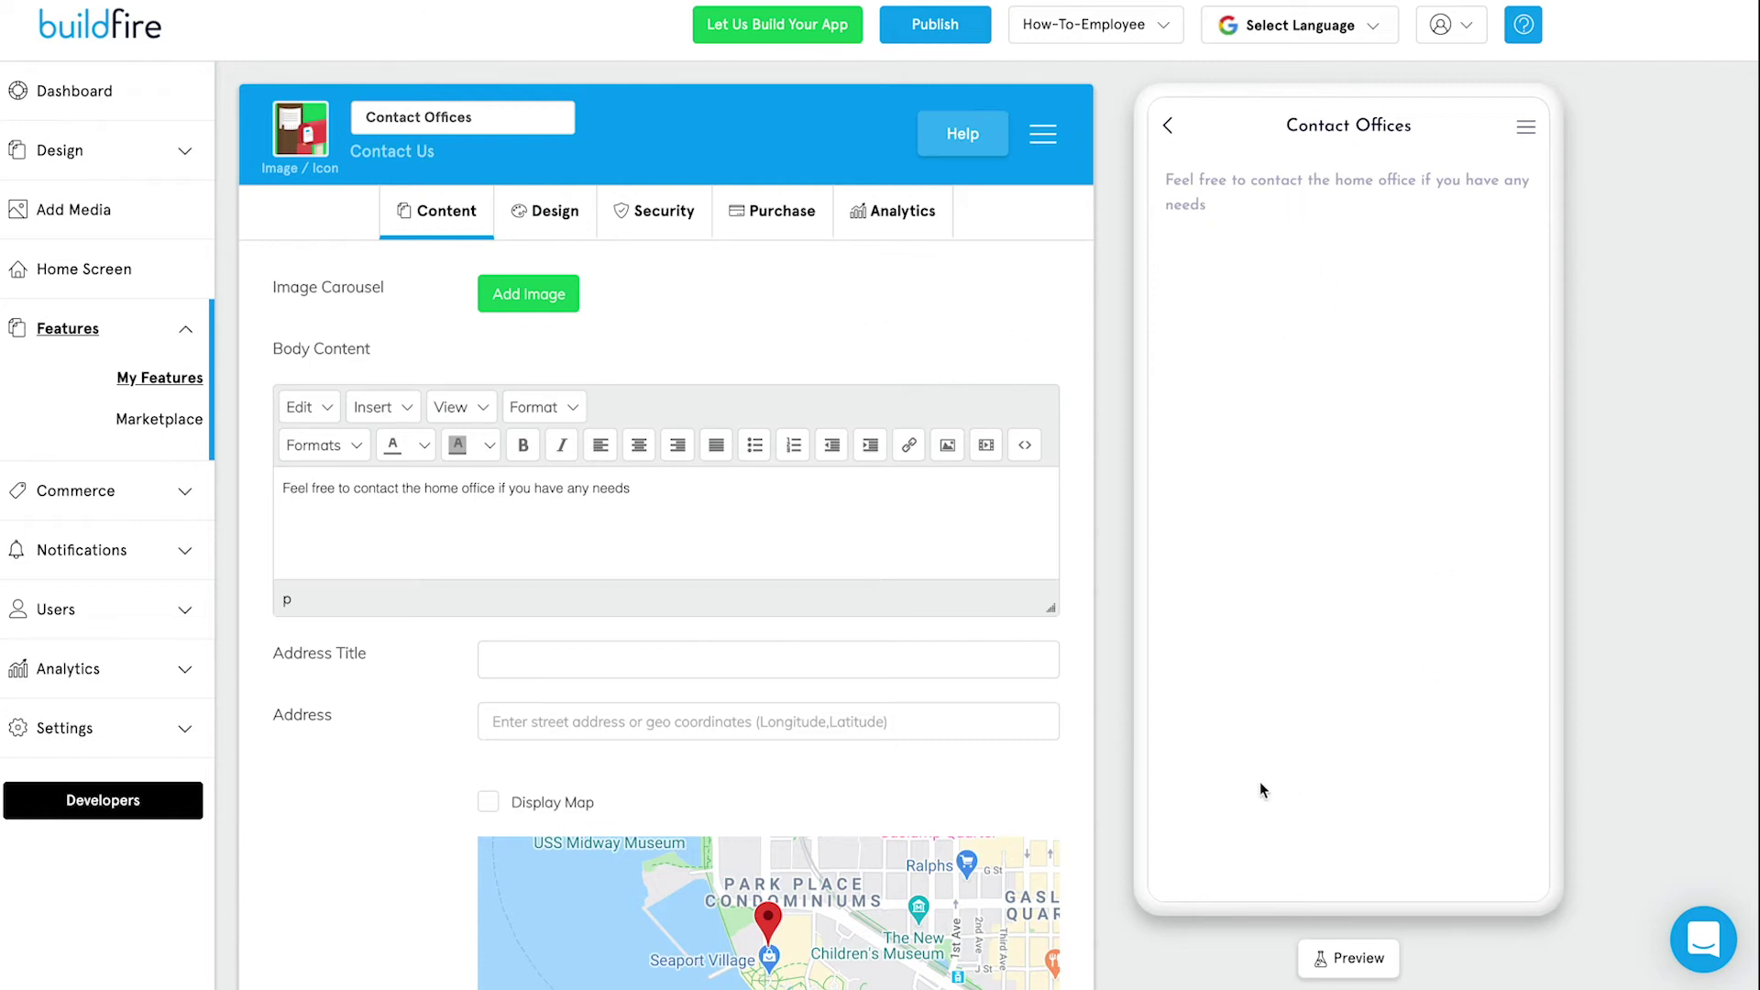
{"action": "left_click_drag", "start_coordinate": [651, 494], "coordinate": [310, 488]}
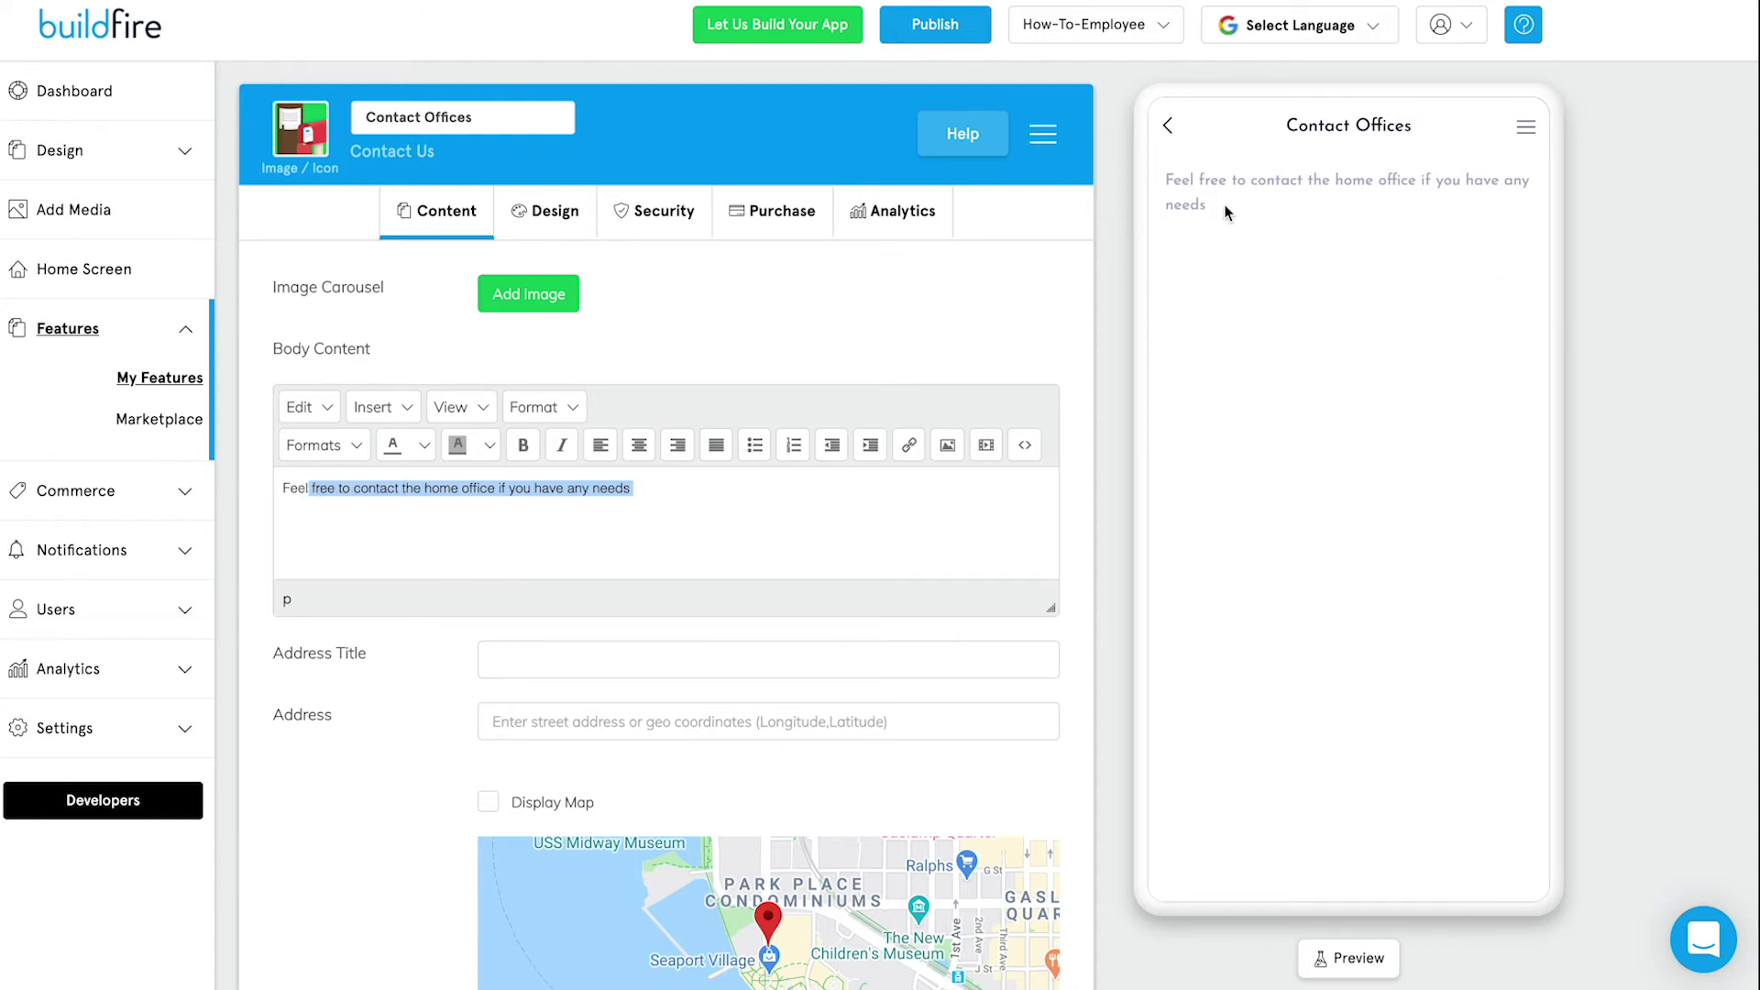
{"action": "scroll", "coordinate": [730, 321], "scroll_direction": "down", "scroll_amount": 1}
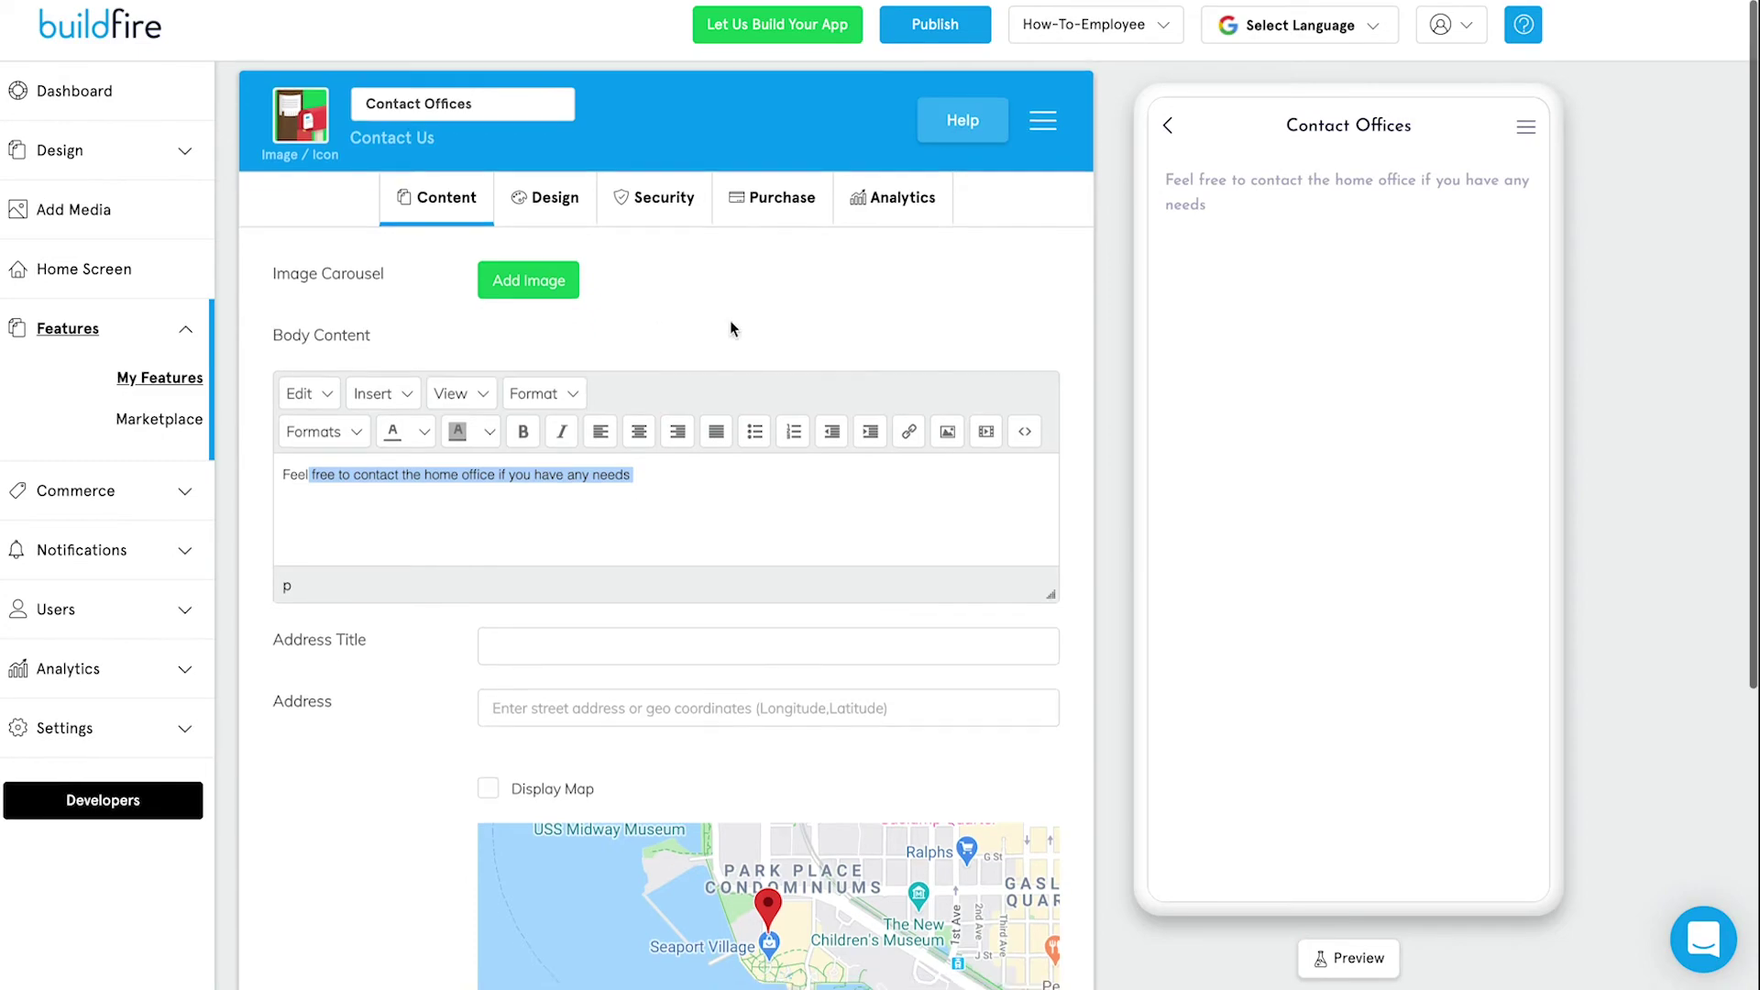
Insert three 'home office' stock photos into the Contact Offices carousel.
{"action": "left_click", "coordinate": [564, 290]}
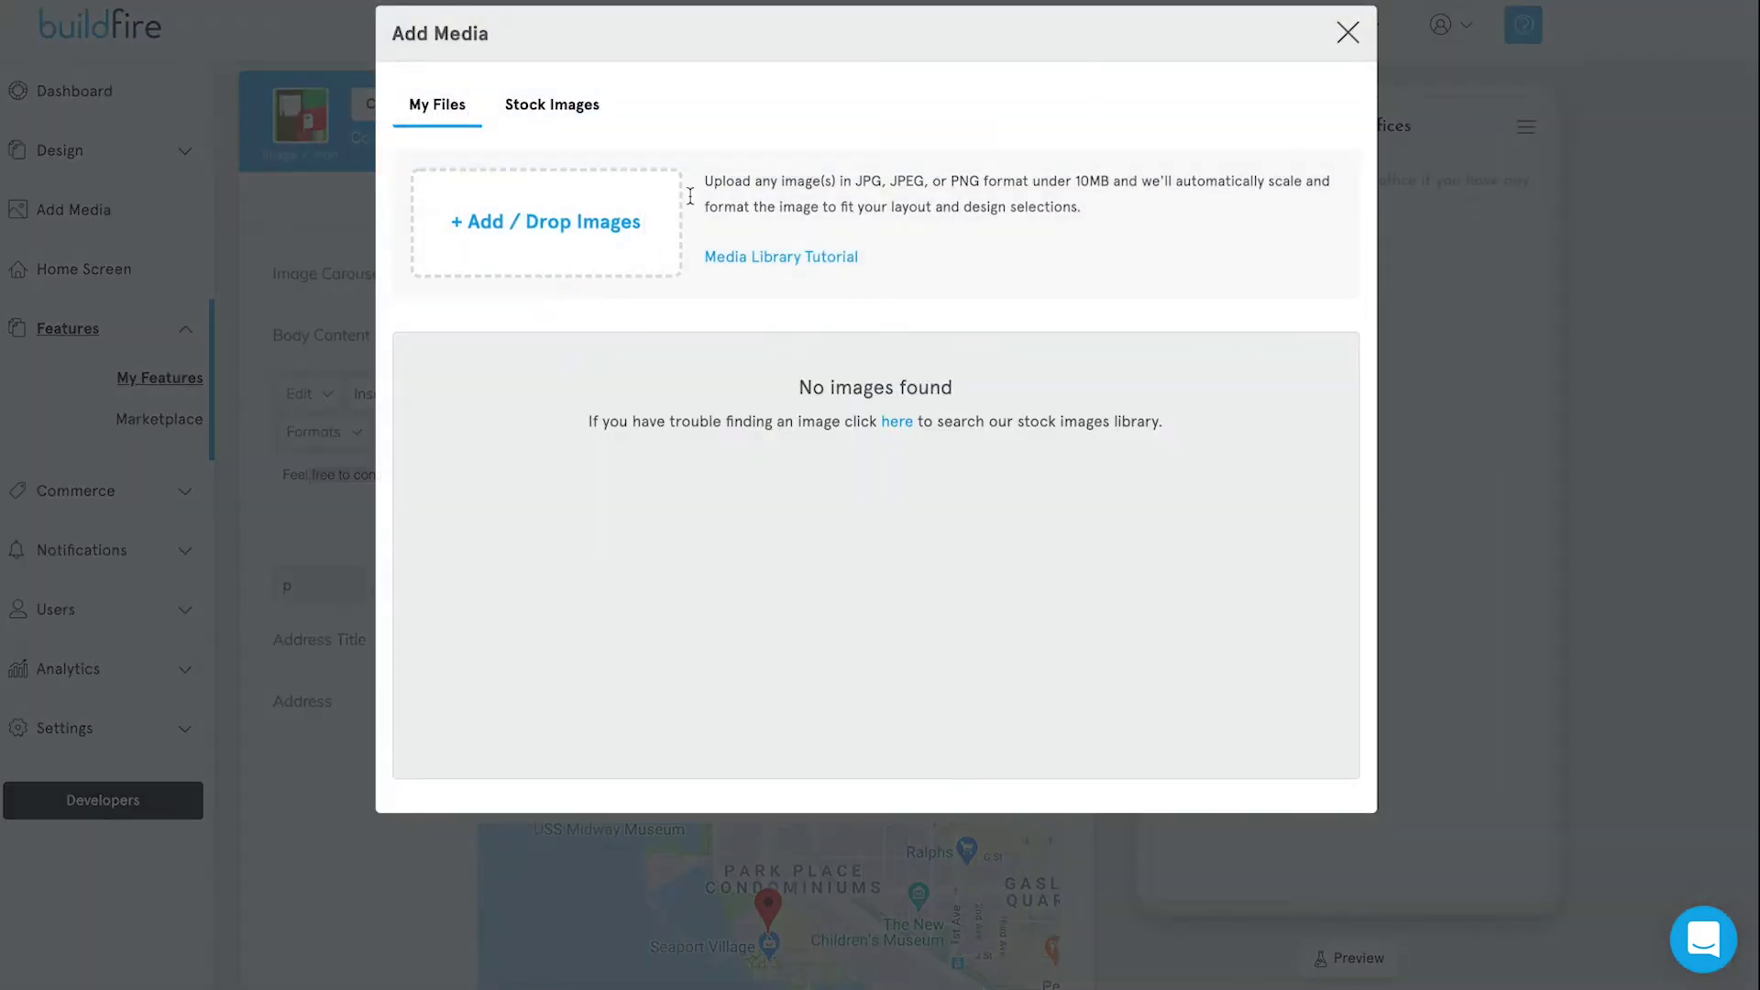
{"action": "left_click", "coordinate": [556, 123]}
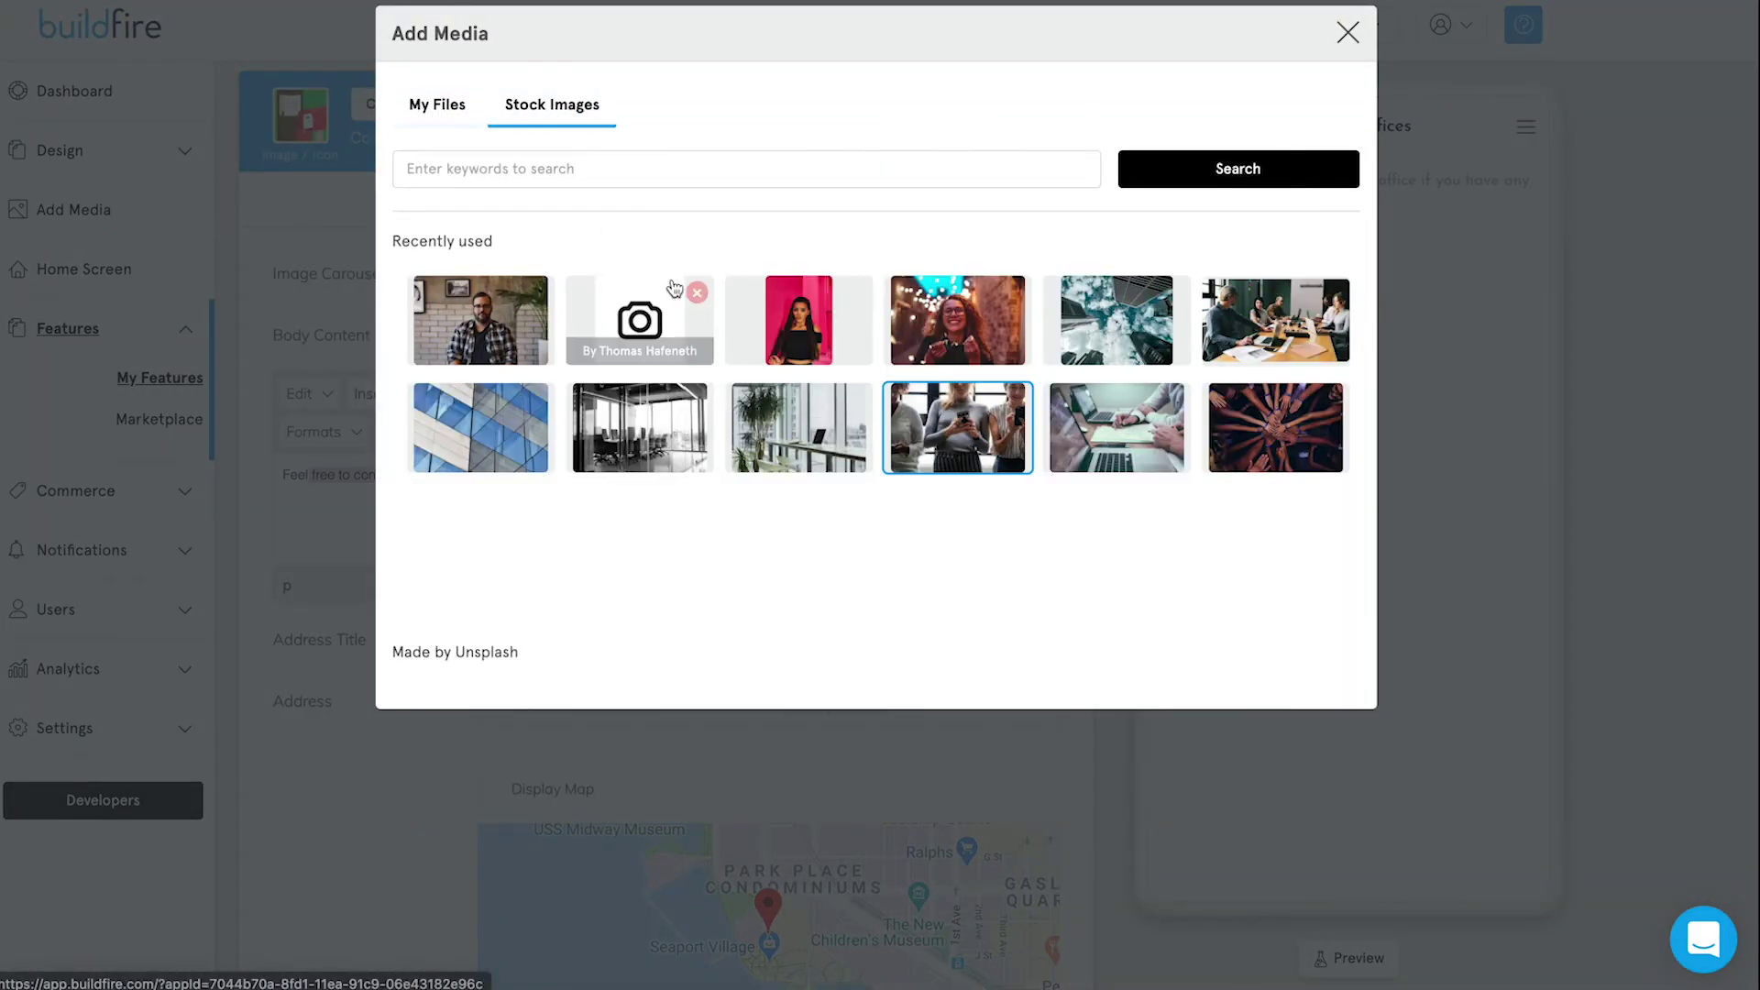
{"action": "left_click", "coordinate": [644, 171]}
{"action": "type", "text": "home office"}
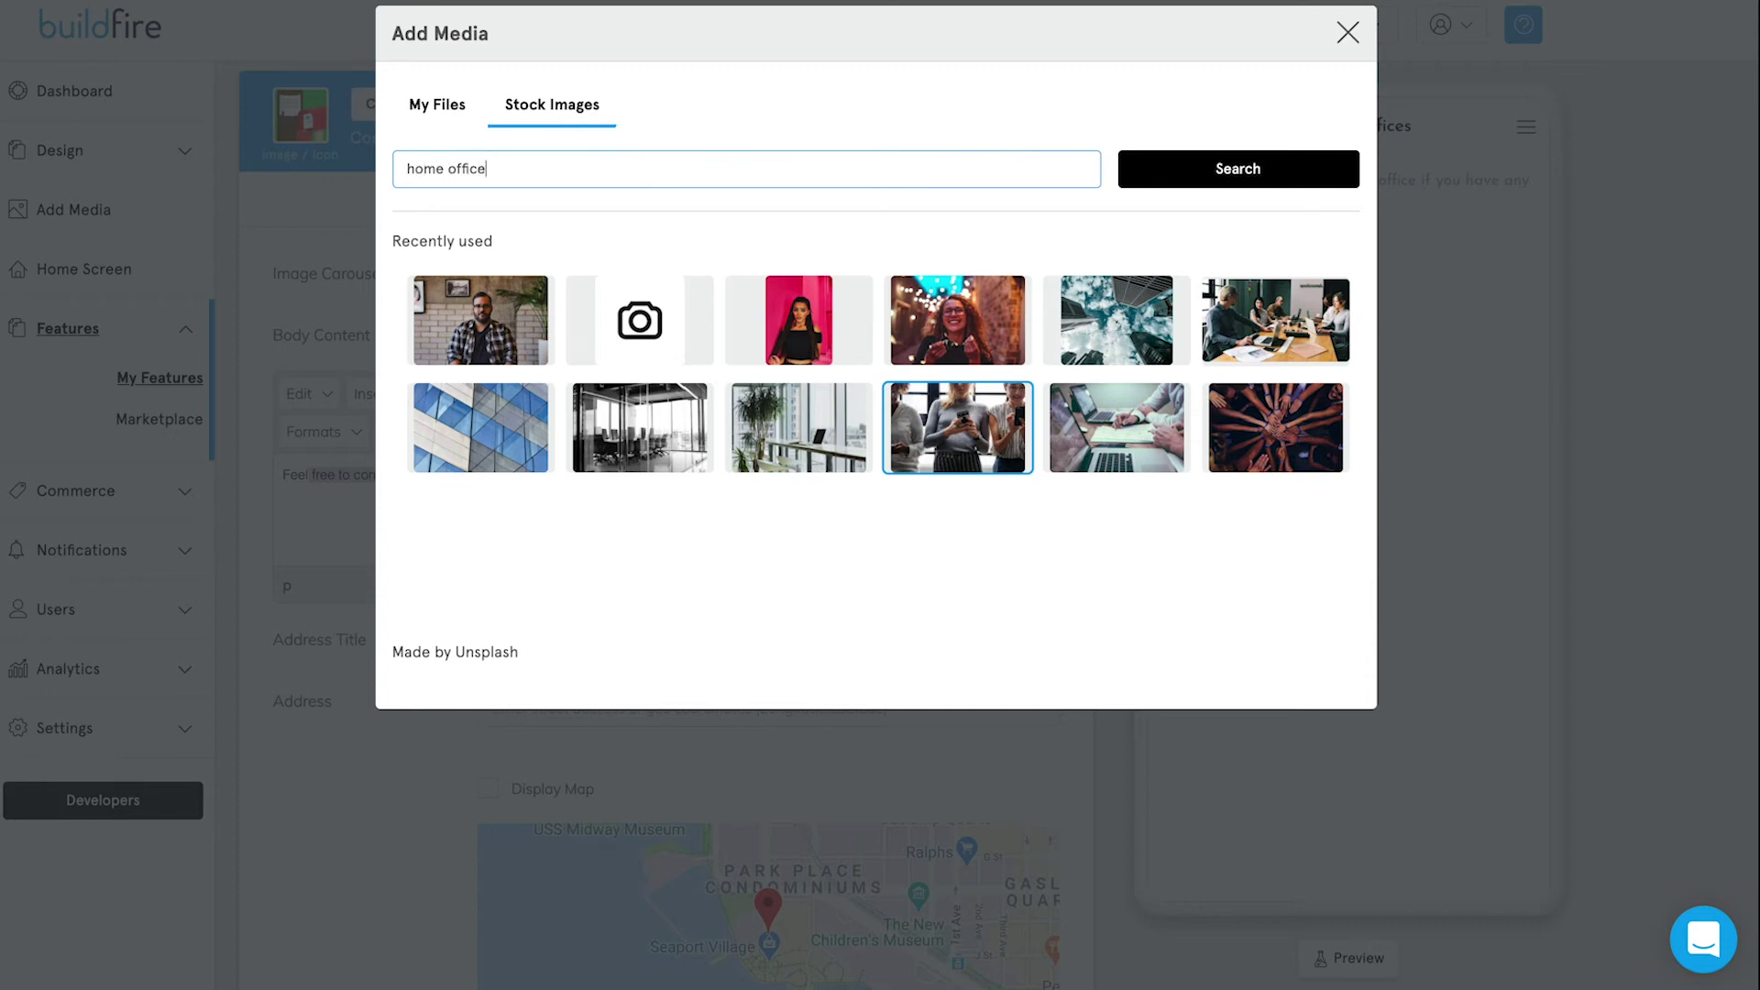
{"action": "key", "text": "Return"}
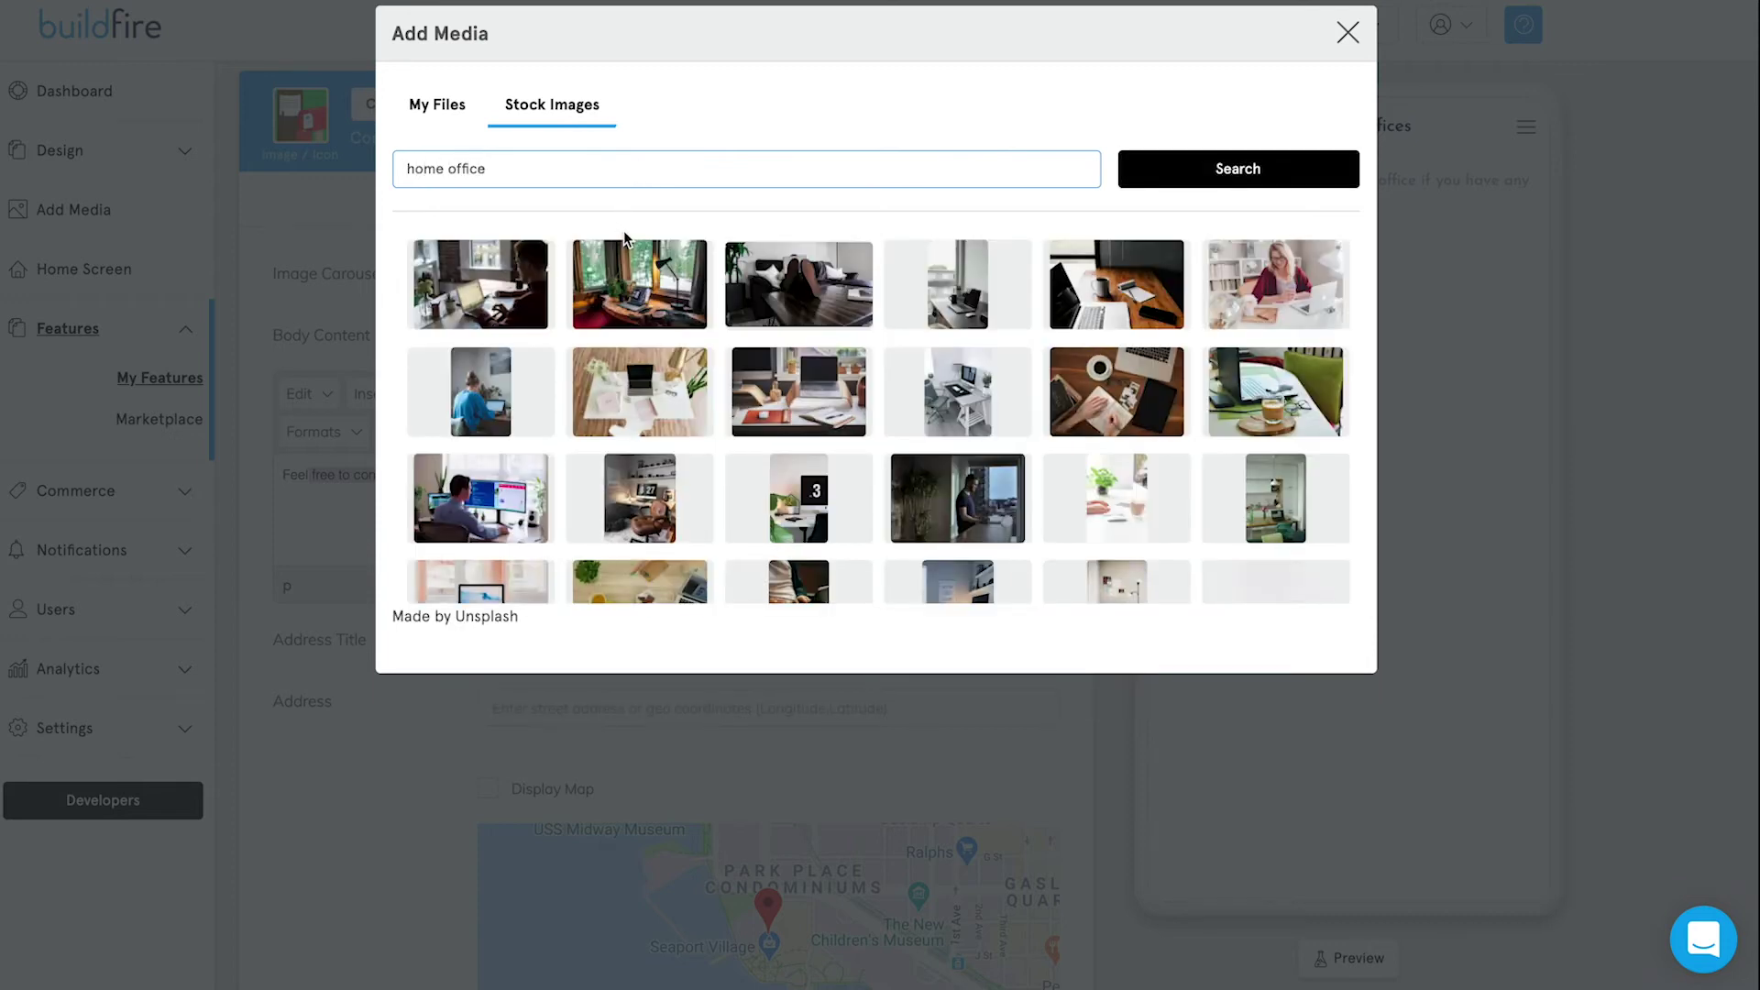
{"action": "left_click", "coordinate": [500, 300]}
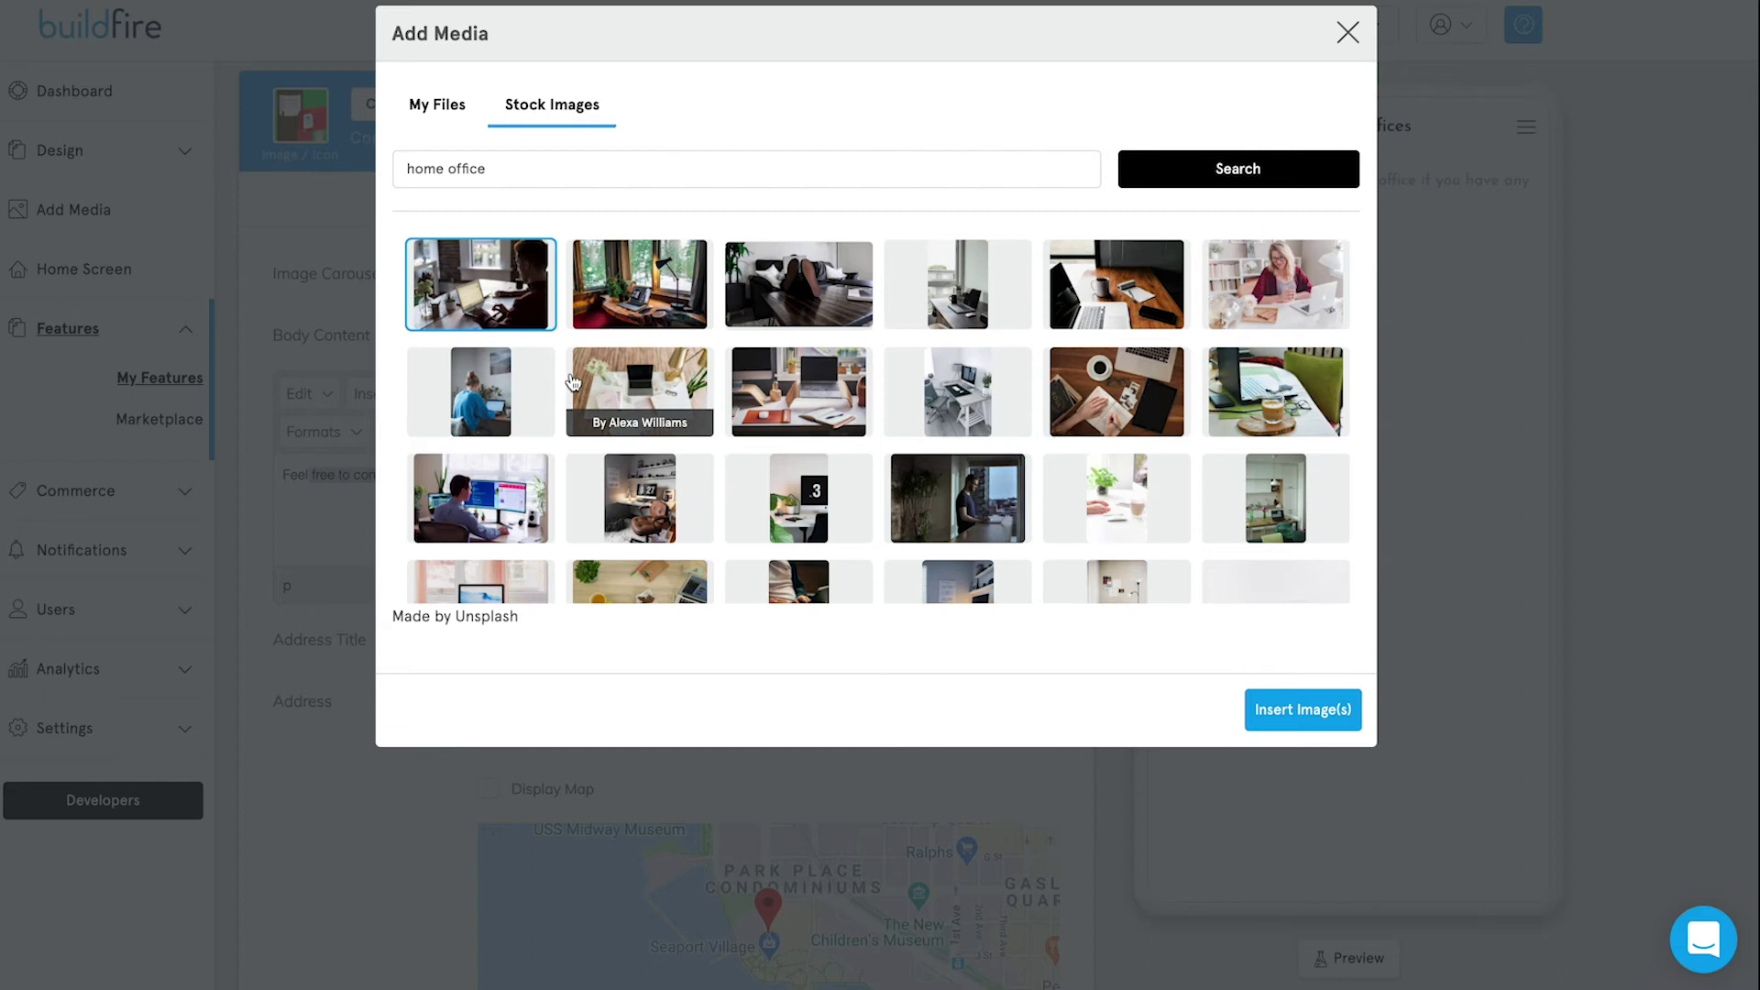
{"action": "left_click", "coordinate": [1100, 417]}
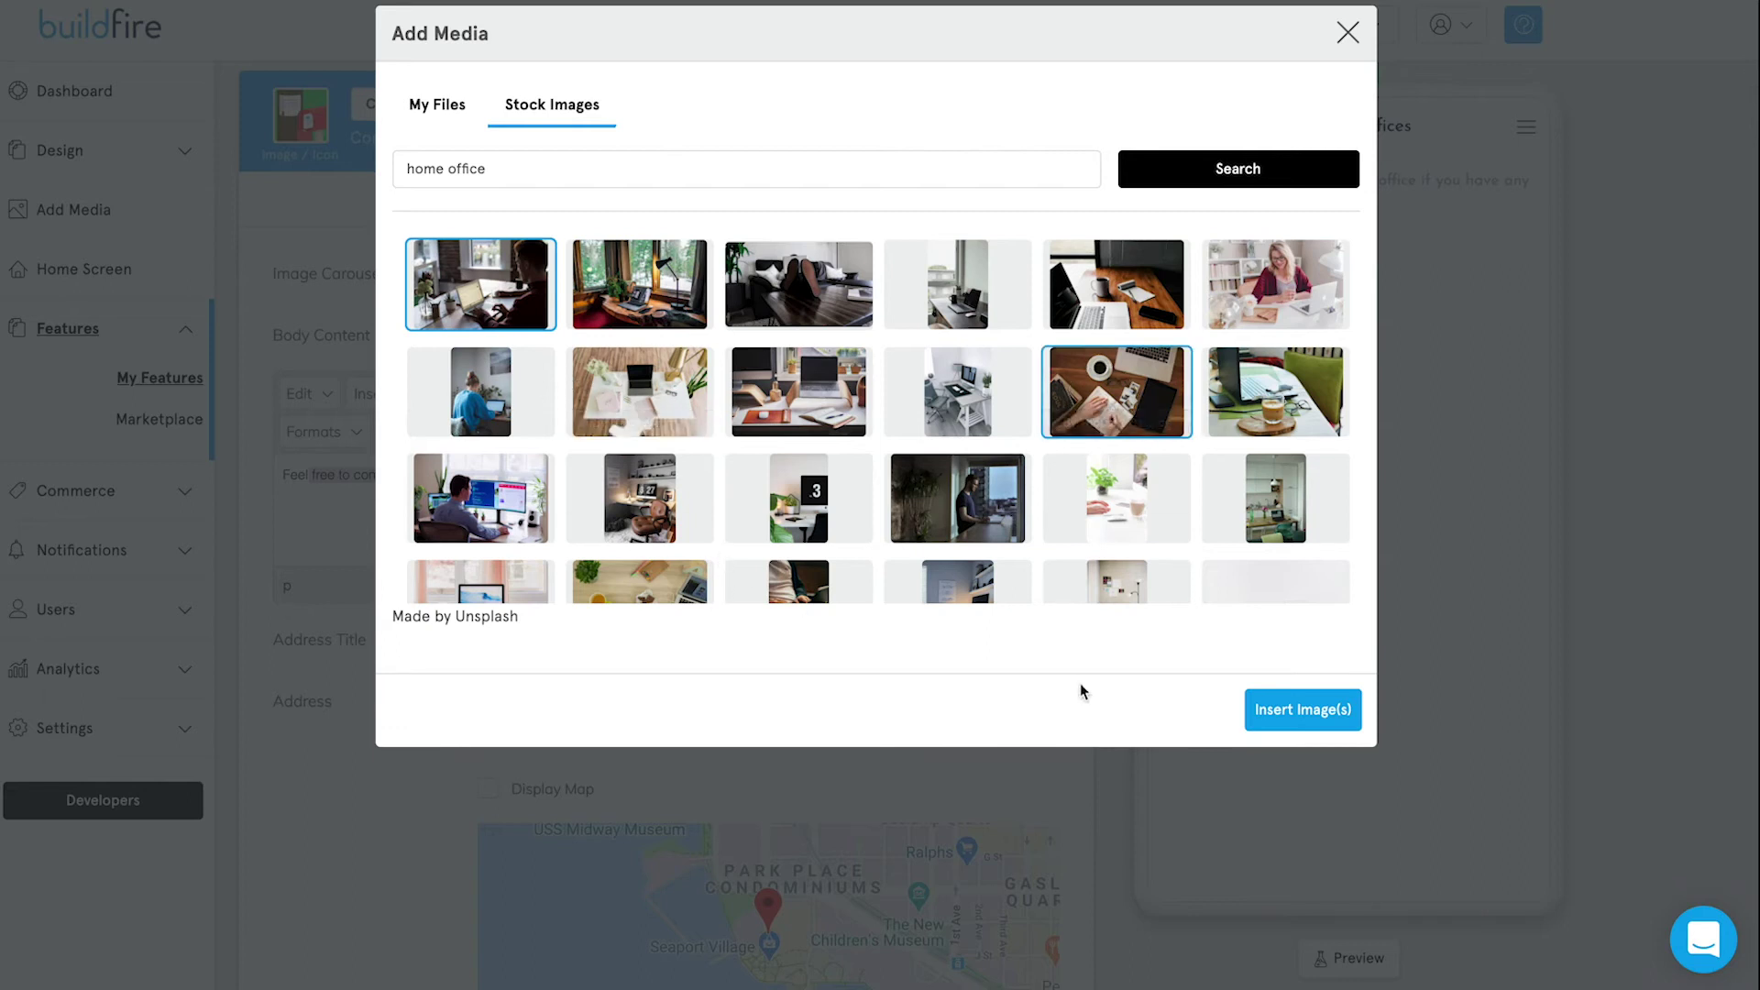
{"action": "left_click", "coordinate": [542, 491]}
{"action": "left_click", "coordinate": [1302, 718]}
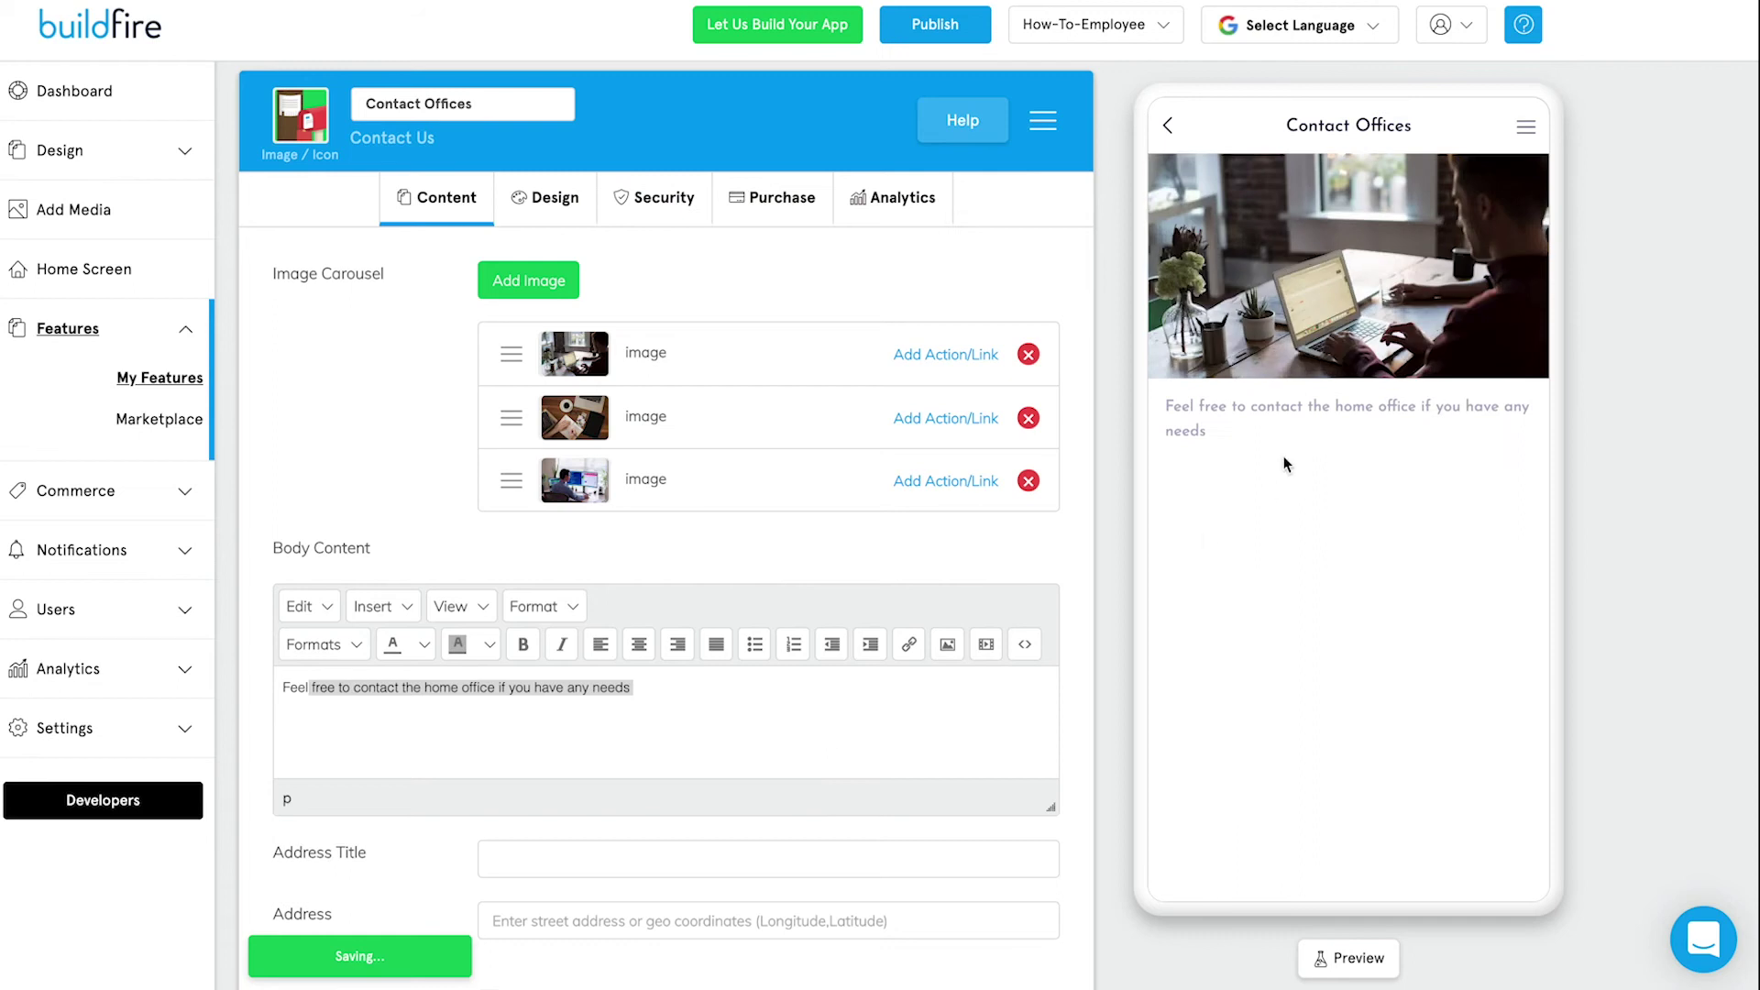
{"action": "left_click_drag", "start_coordinate": [1429, 304], "coordinate": [1202, 293]}
{"action": "left_click_drag", "start_coordinate": [1445, 306], "coordinate": [1213, 327]}
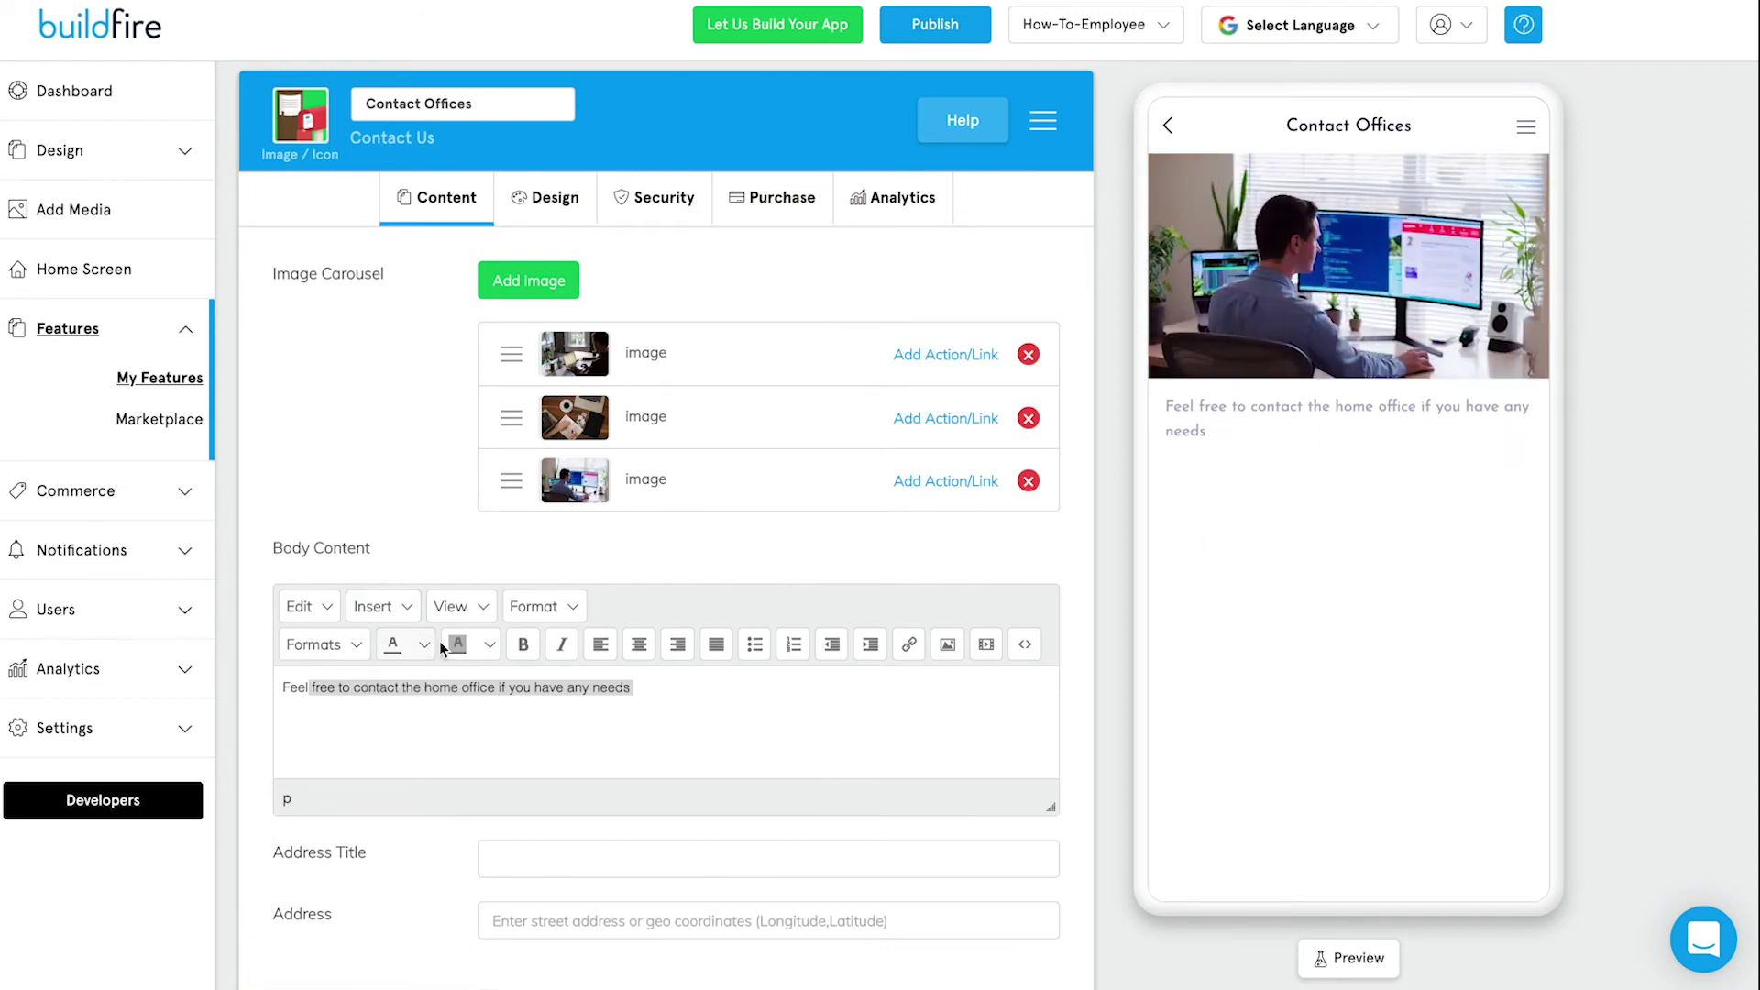
{"action": "scroll", "coordinate": [394, 644], "scroll_direction": "down", "scroll_amount": 1}
Add a 'Contact' Heading 2 line above the body sentence.
{"action": "left_click", "coordinate": [379, 662]}
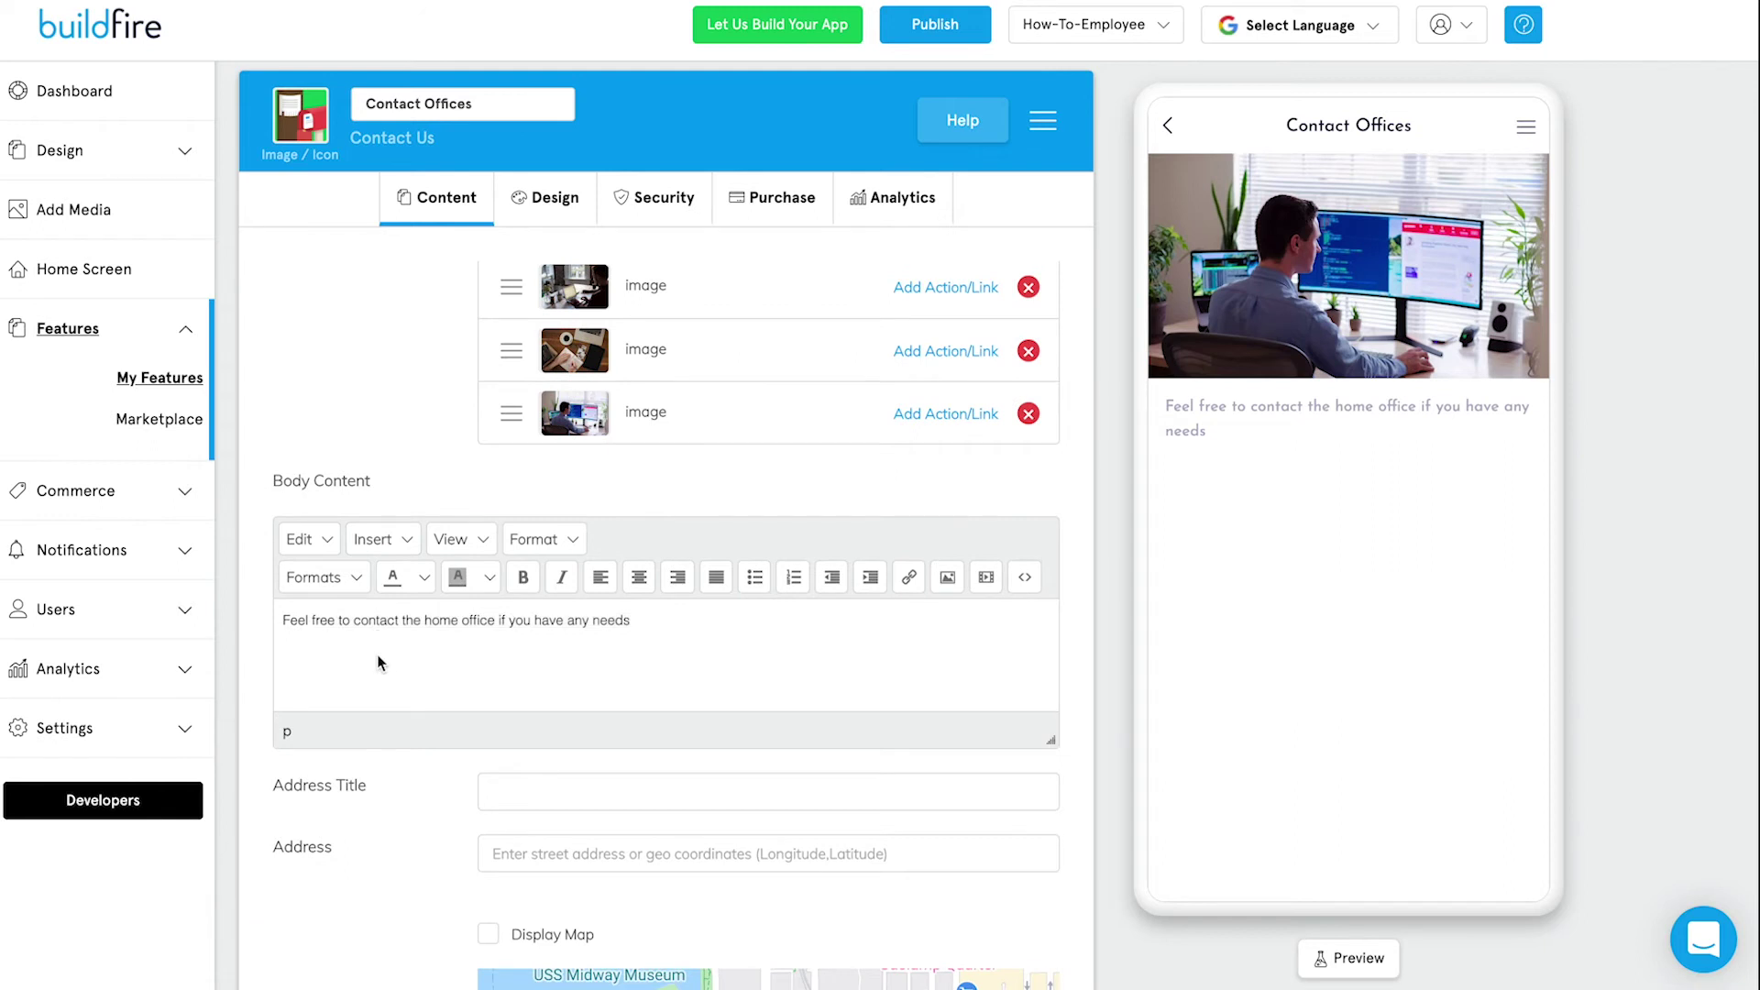
{"action": "key", "text": "Home"}
{"action": "key", "text": "Return"}
{"action": "type", "text": "Conta"}
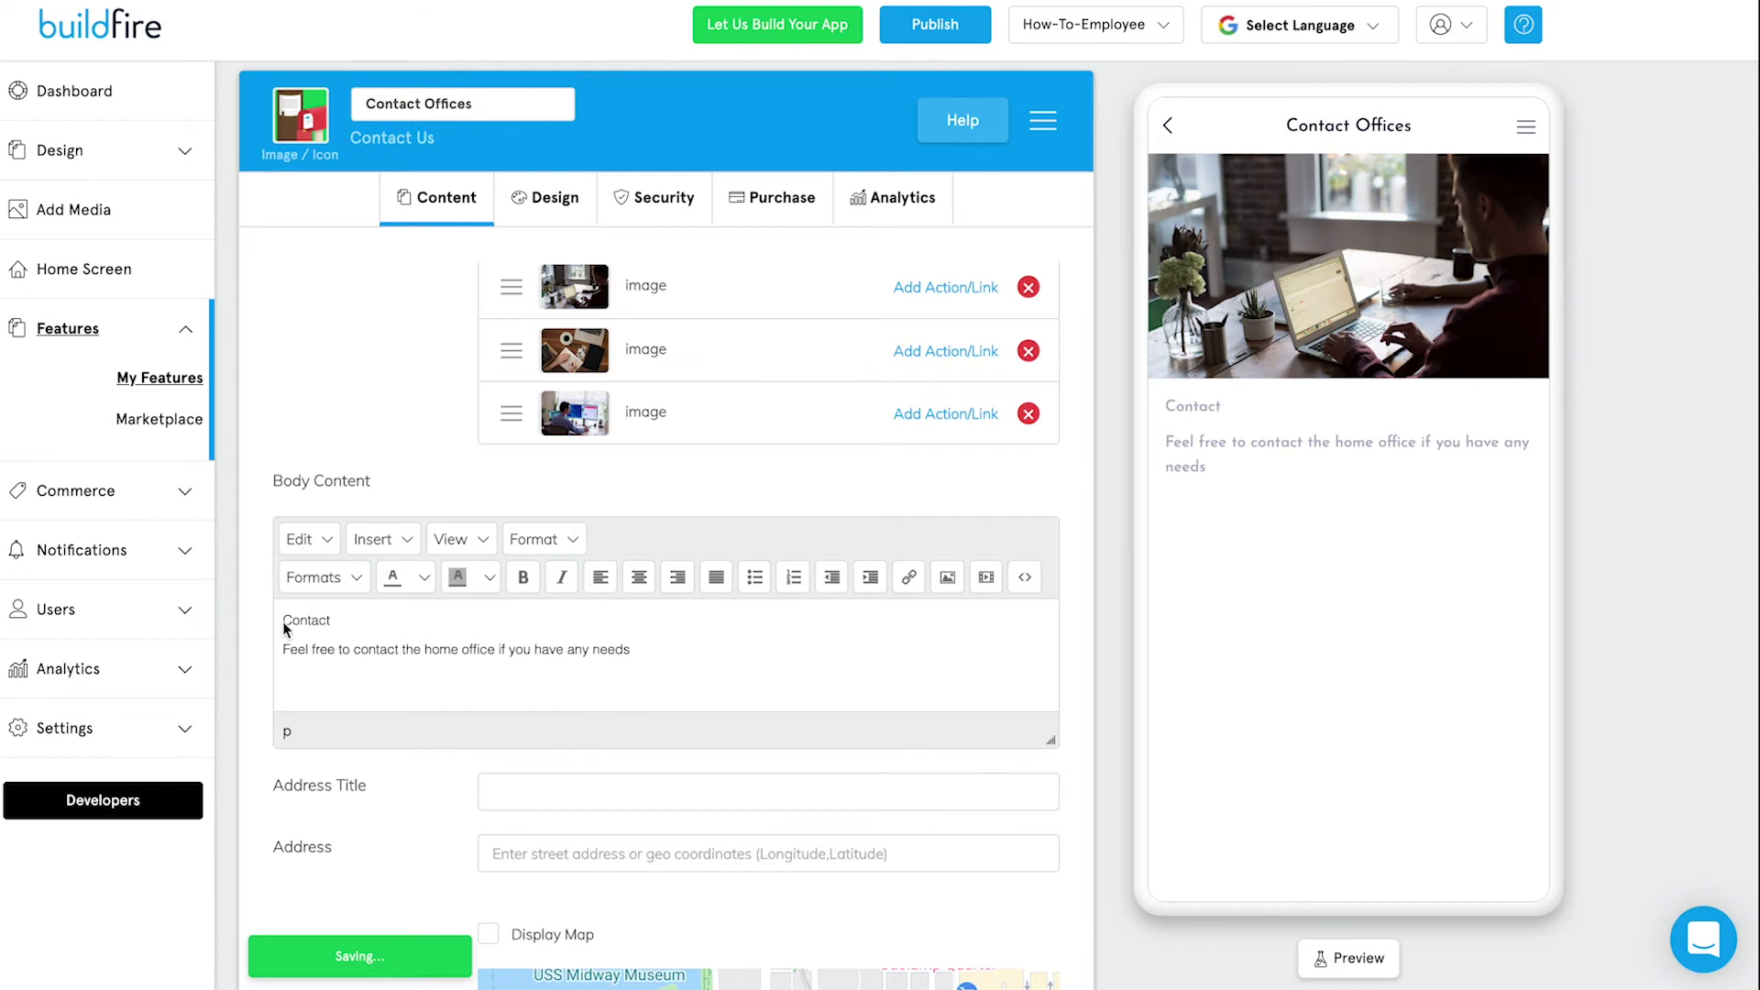
{"action": "double_click", "coordinate": [308, 620]}
{"action": "left_click", "coordinate": [536, 541]}
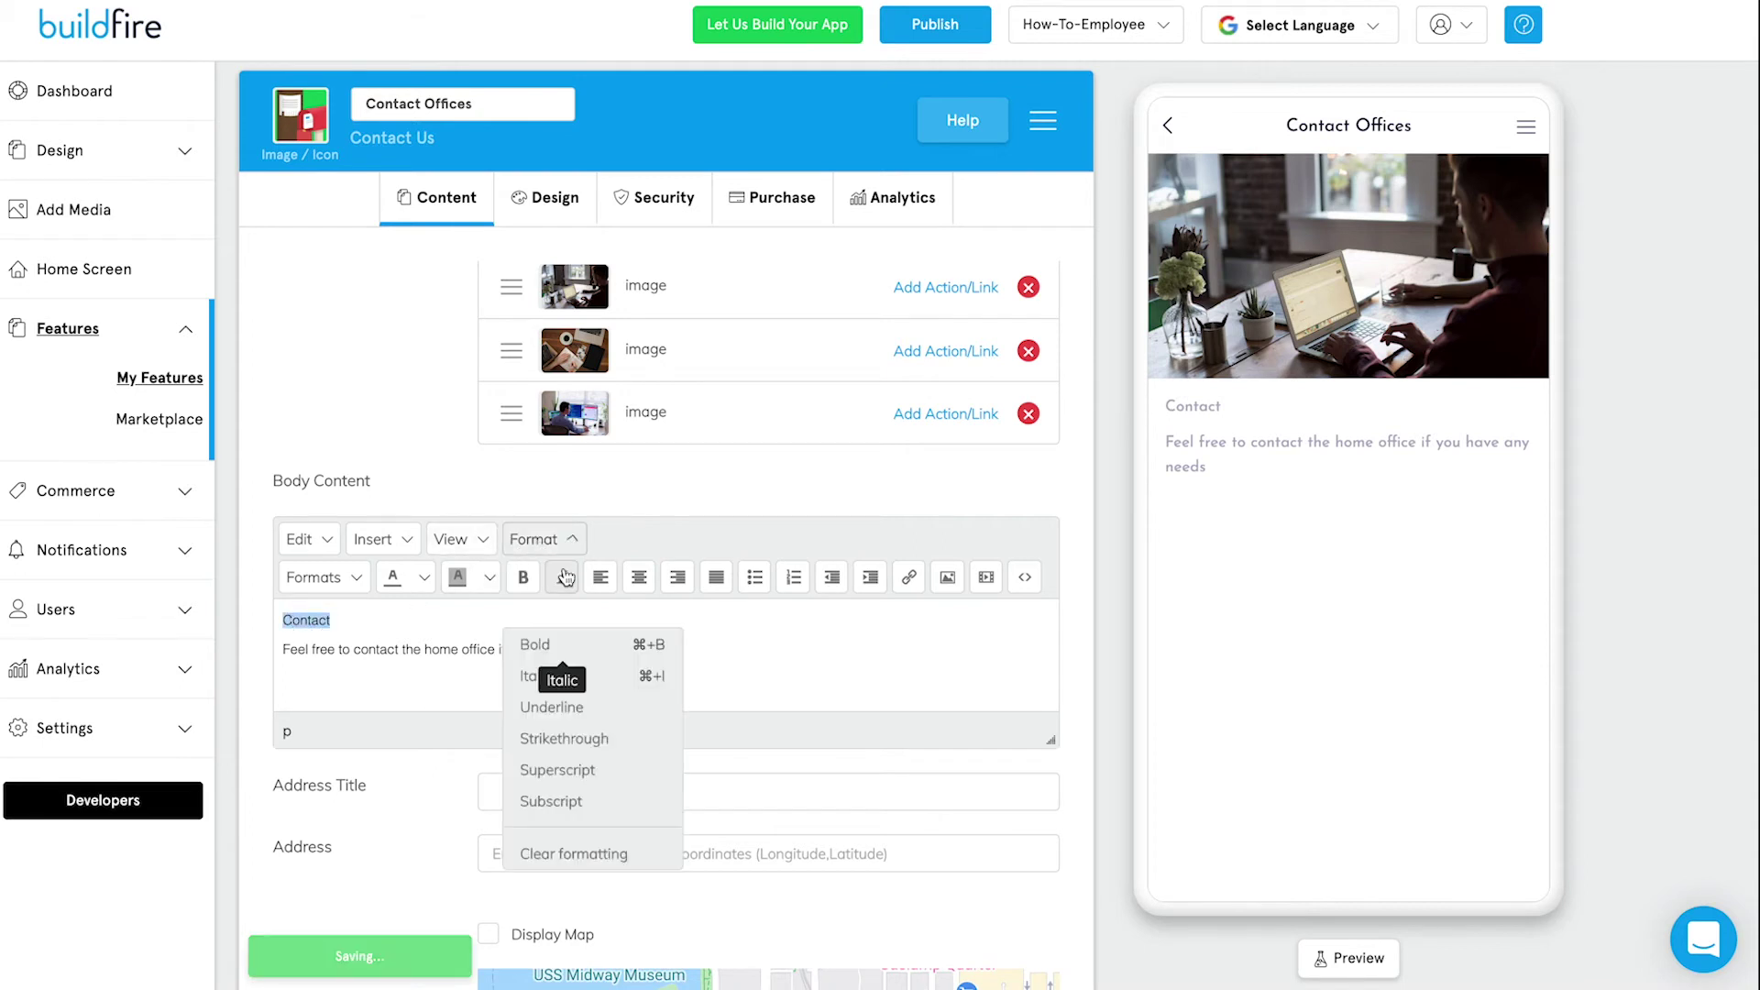
{"action": "left_click", "coordinate": [358, 582]}
{"action": "mouse_move", "coordinate": [395, 708]}
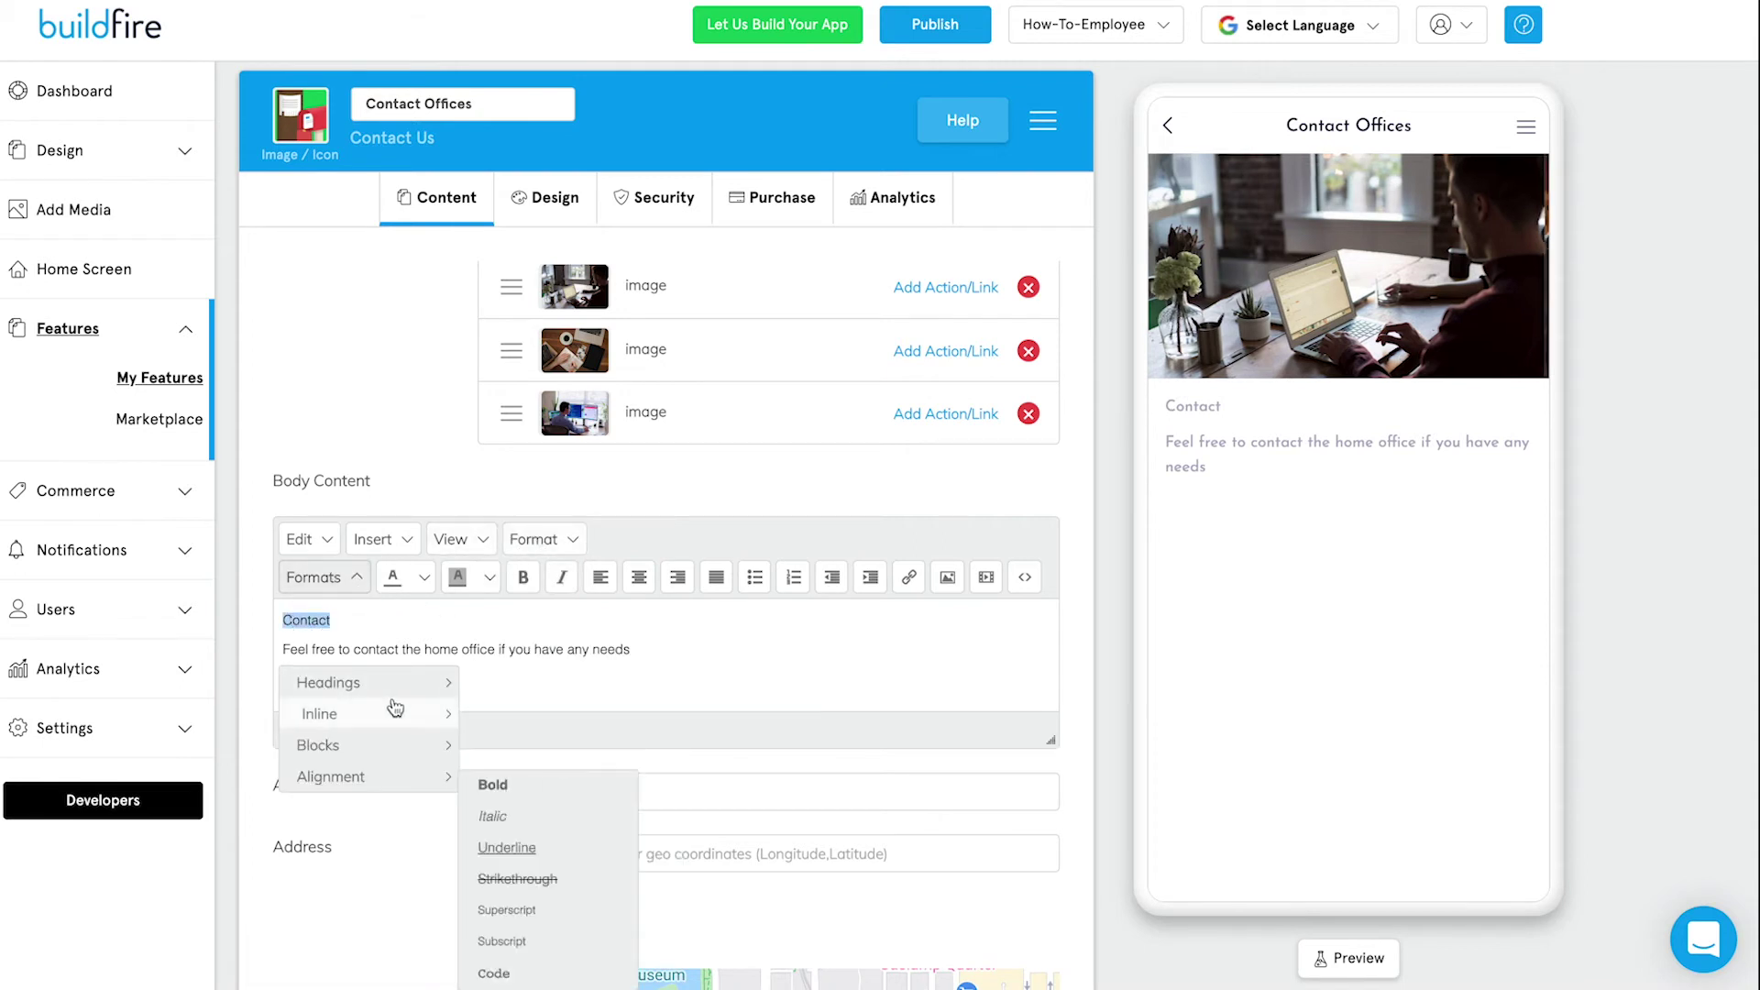
{"action": "left_click", "coordinate": [499, 807]}
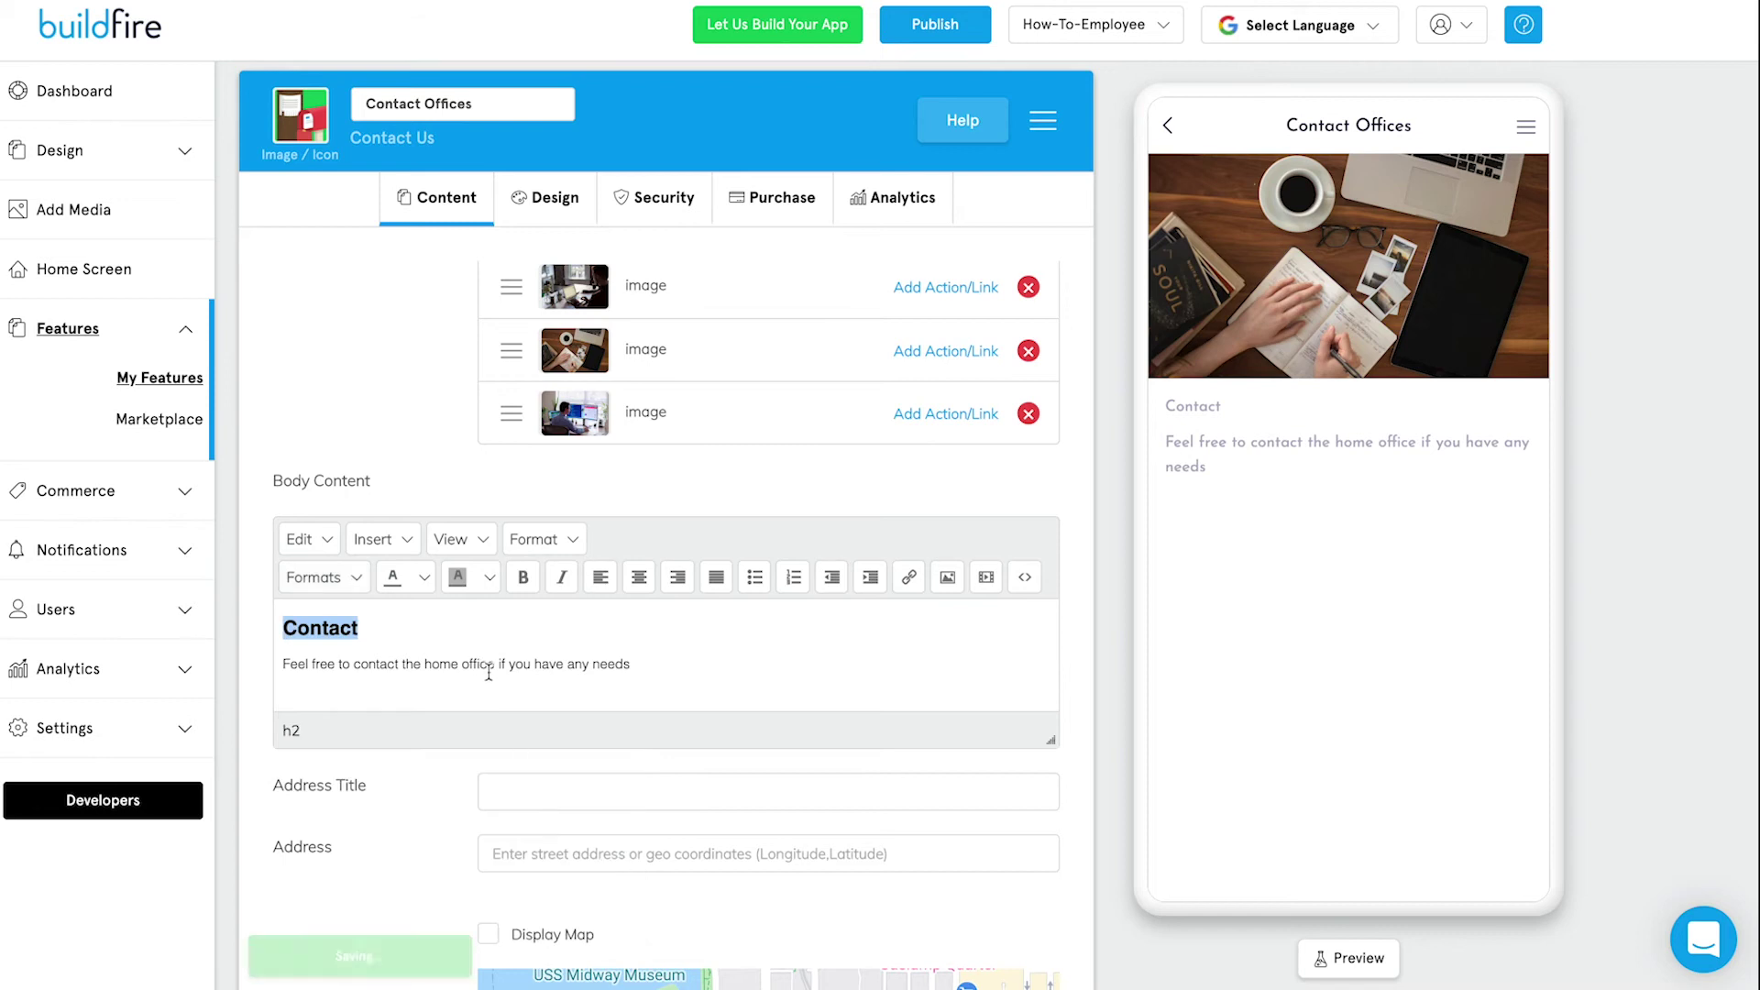
{"action": "left_click", "coordinate": [462, 666]}
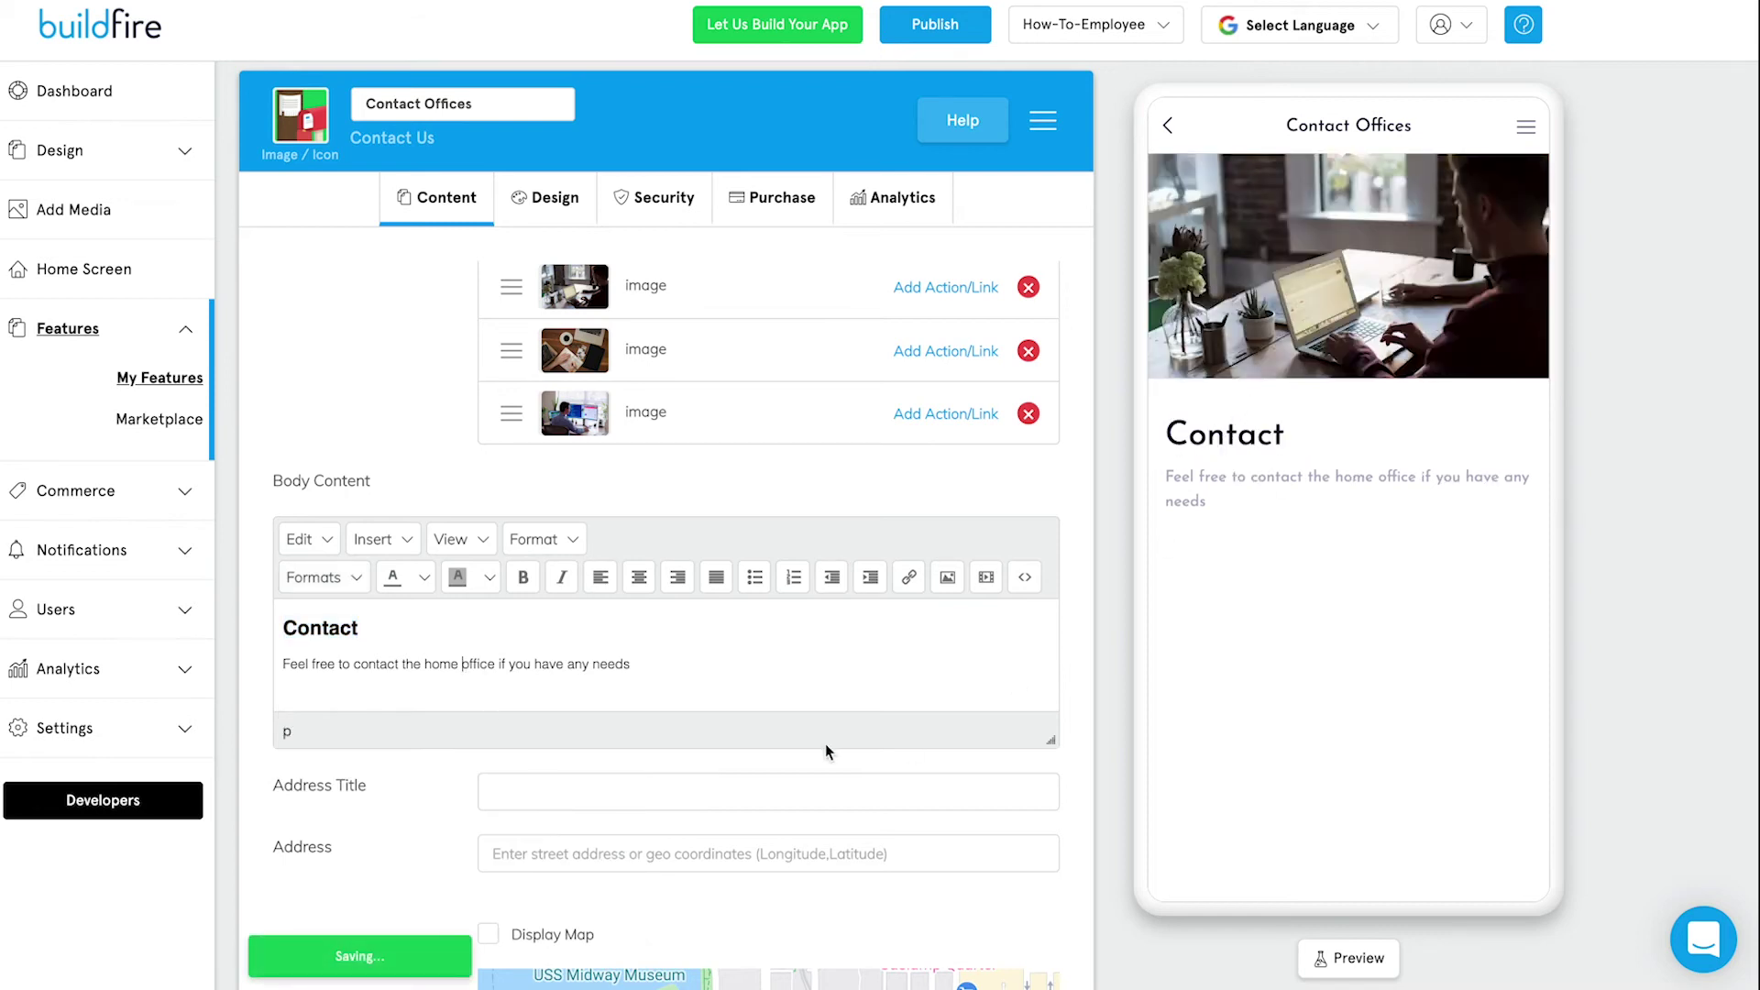
{"action": "scroll", "coordinate": [432, 788], "scroll_direction": "down", "scroll_amount": 3}
Set the office address to 750 B St, San Diego.
{"action": "left_click", "coordinate": [589, 518]}
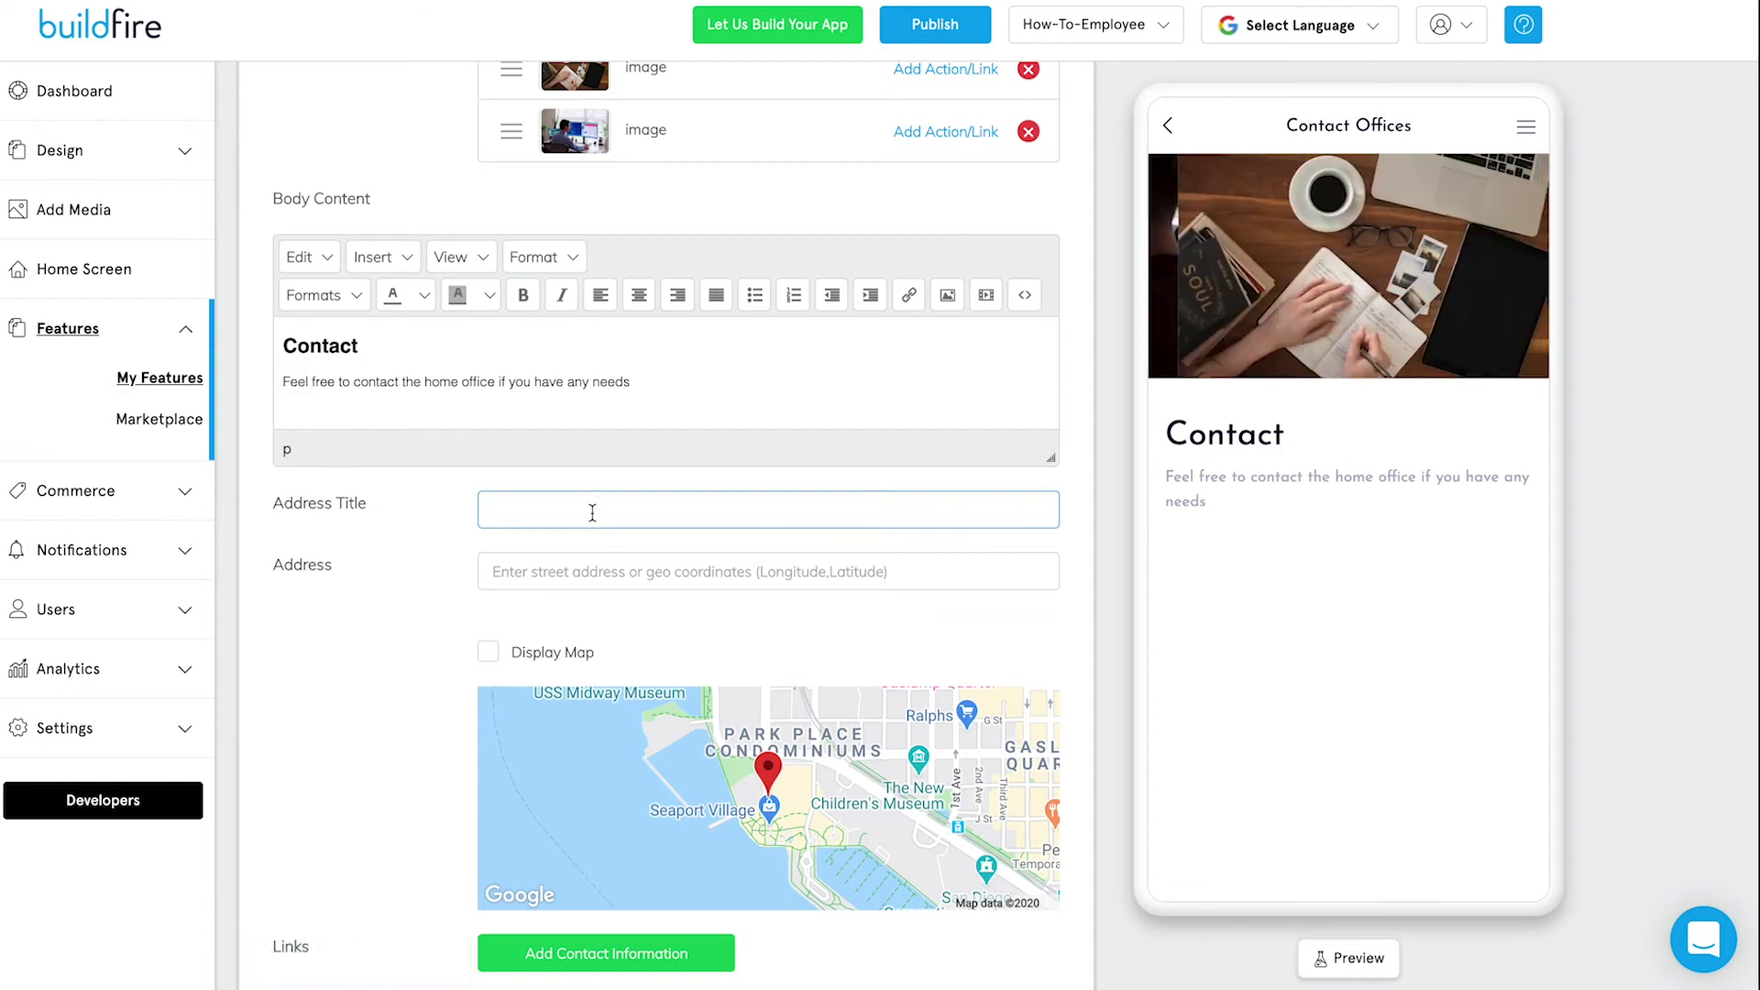
{"action": "type", "text": "750 B st"}
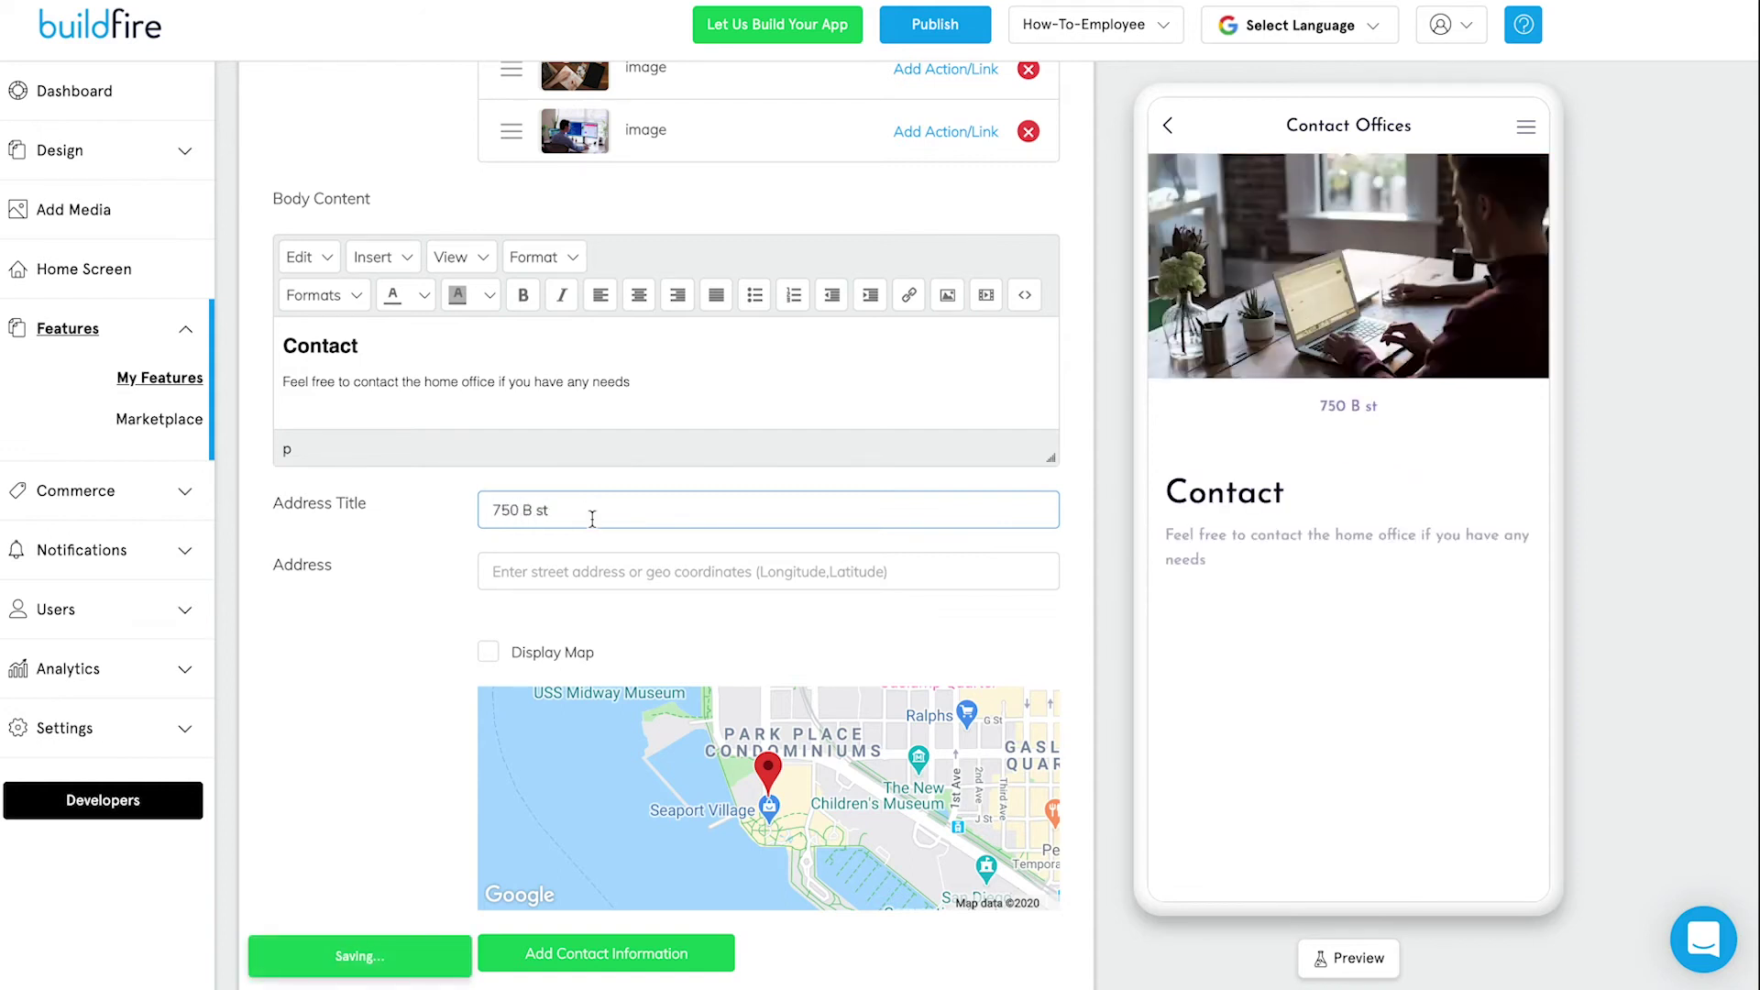
{"action": "scroll", "coordinate": [597, 543], "scroll_direction": "down", "scroll_amount": 1}
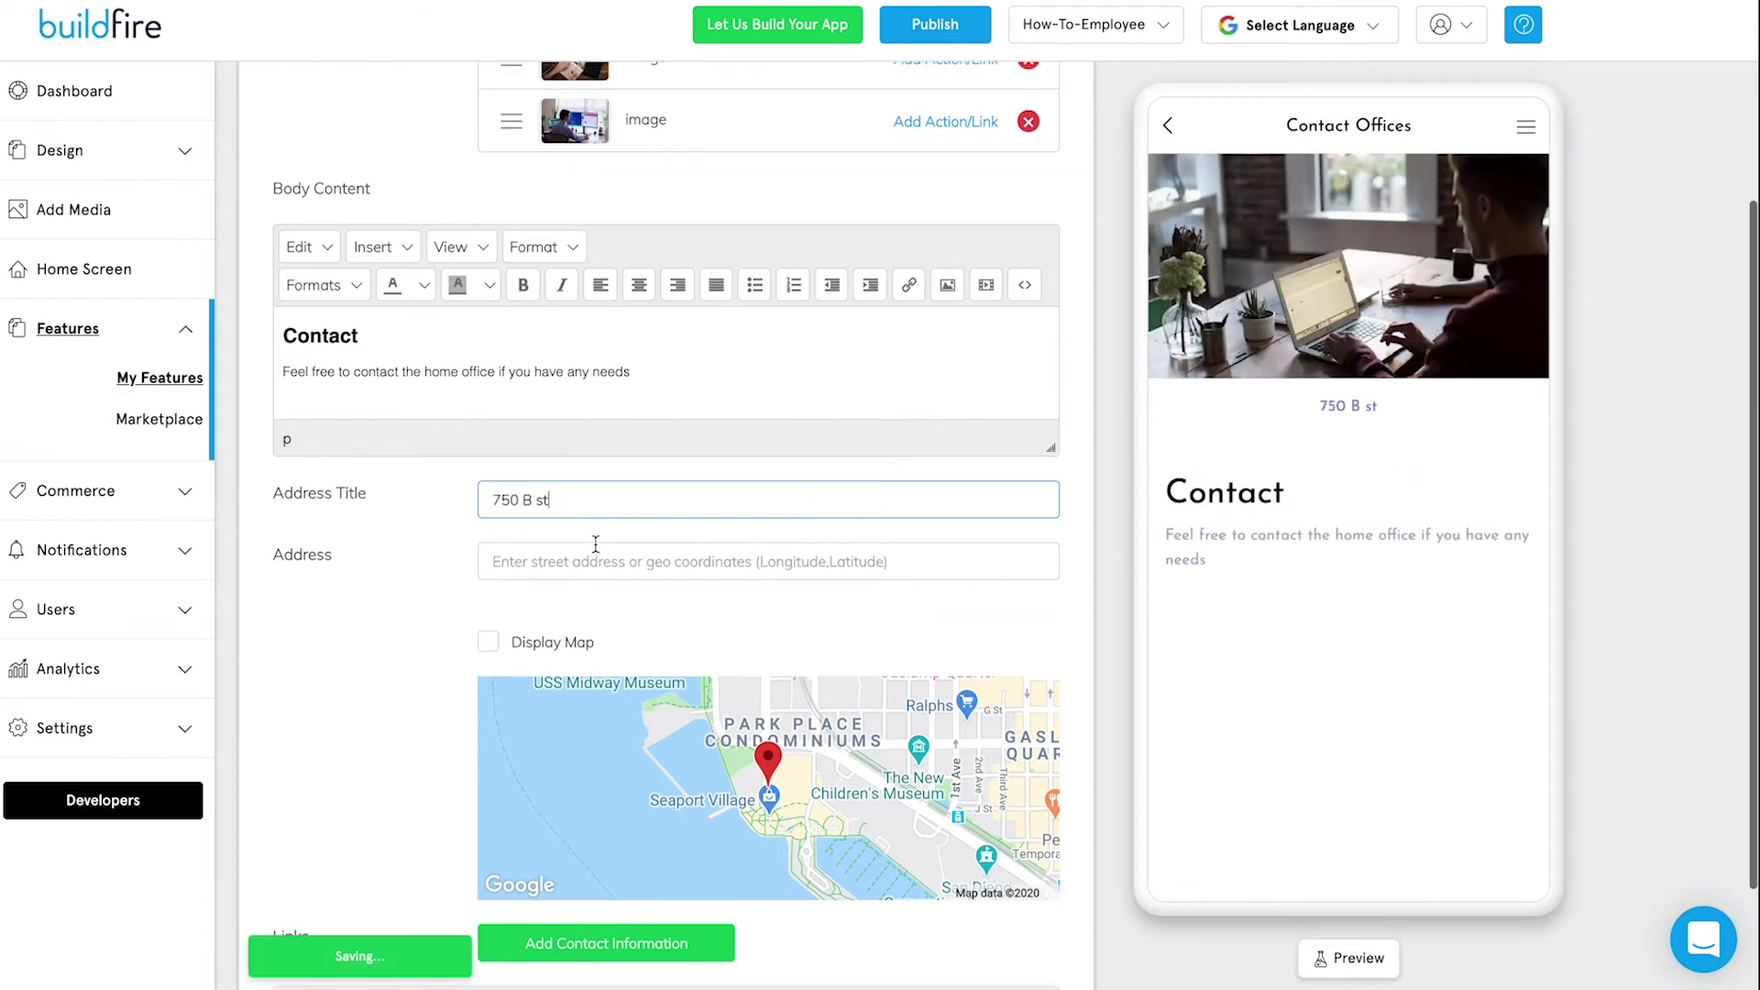
{"action": "left_click", "coordinate": [607, 559]}
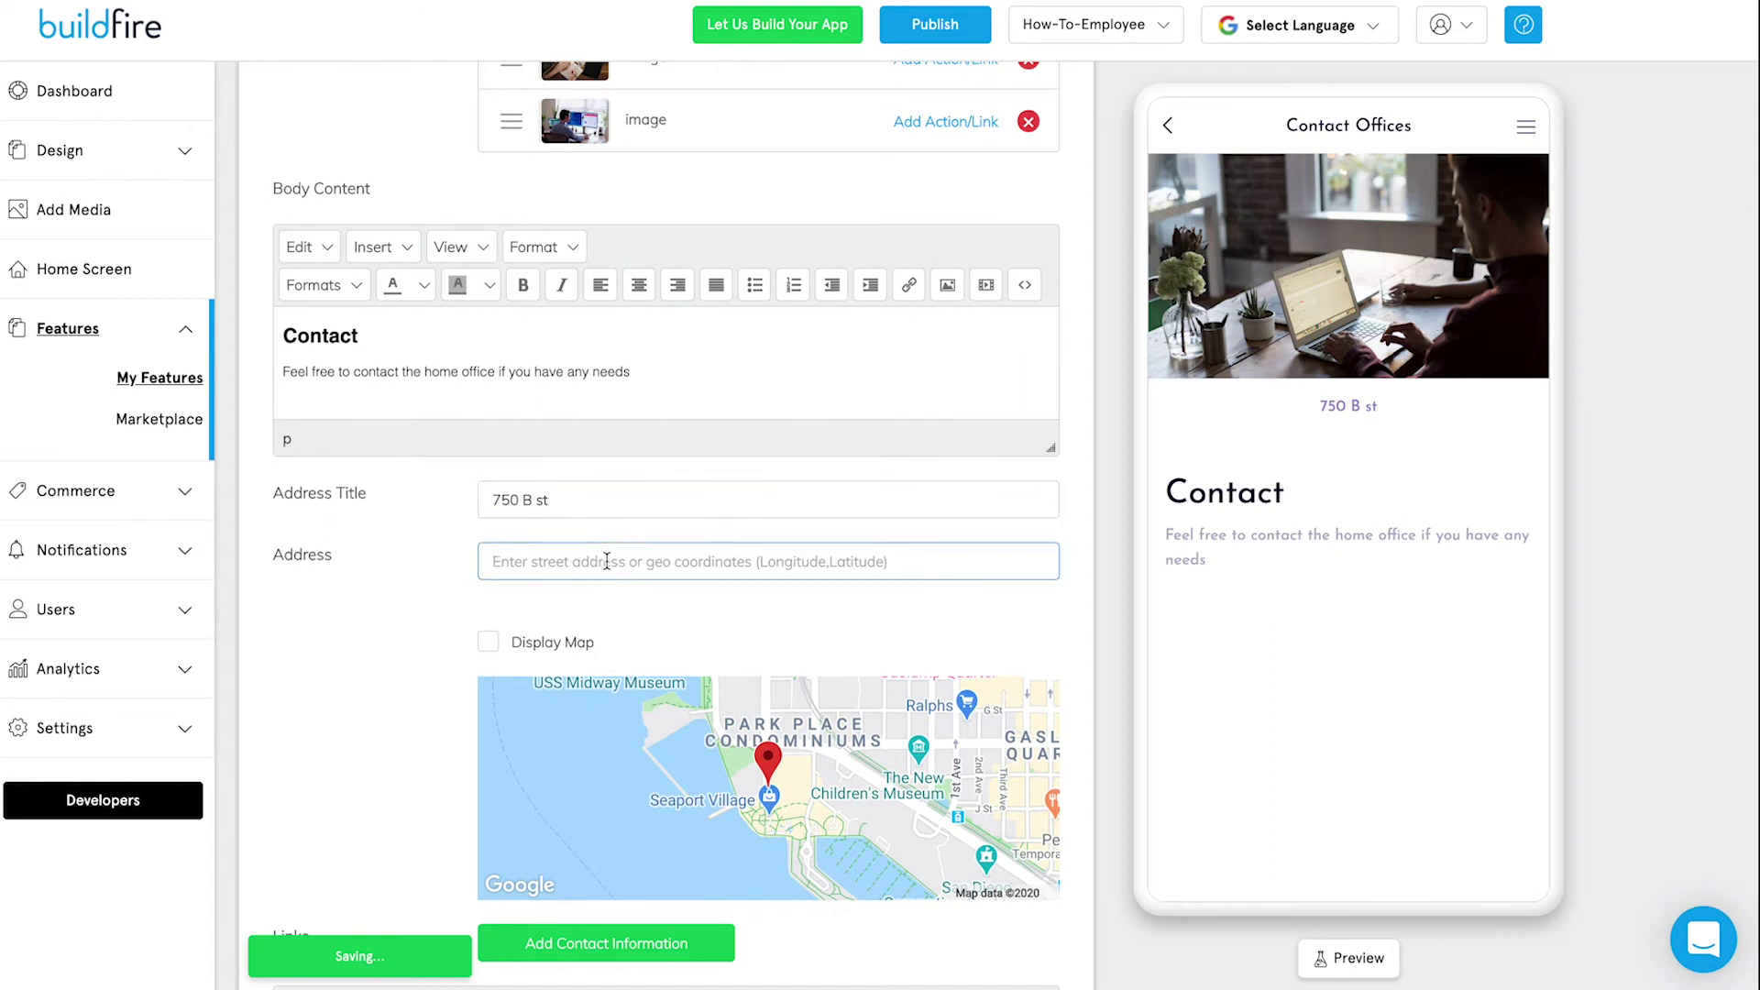
{"action": "type", "text": "750 b st"}
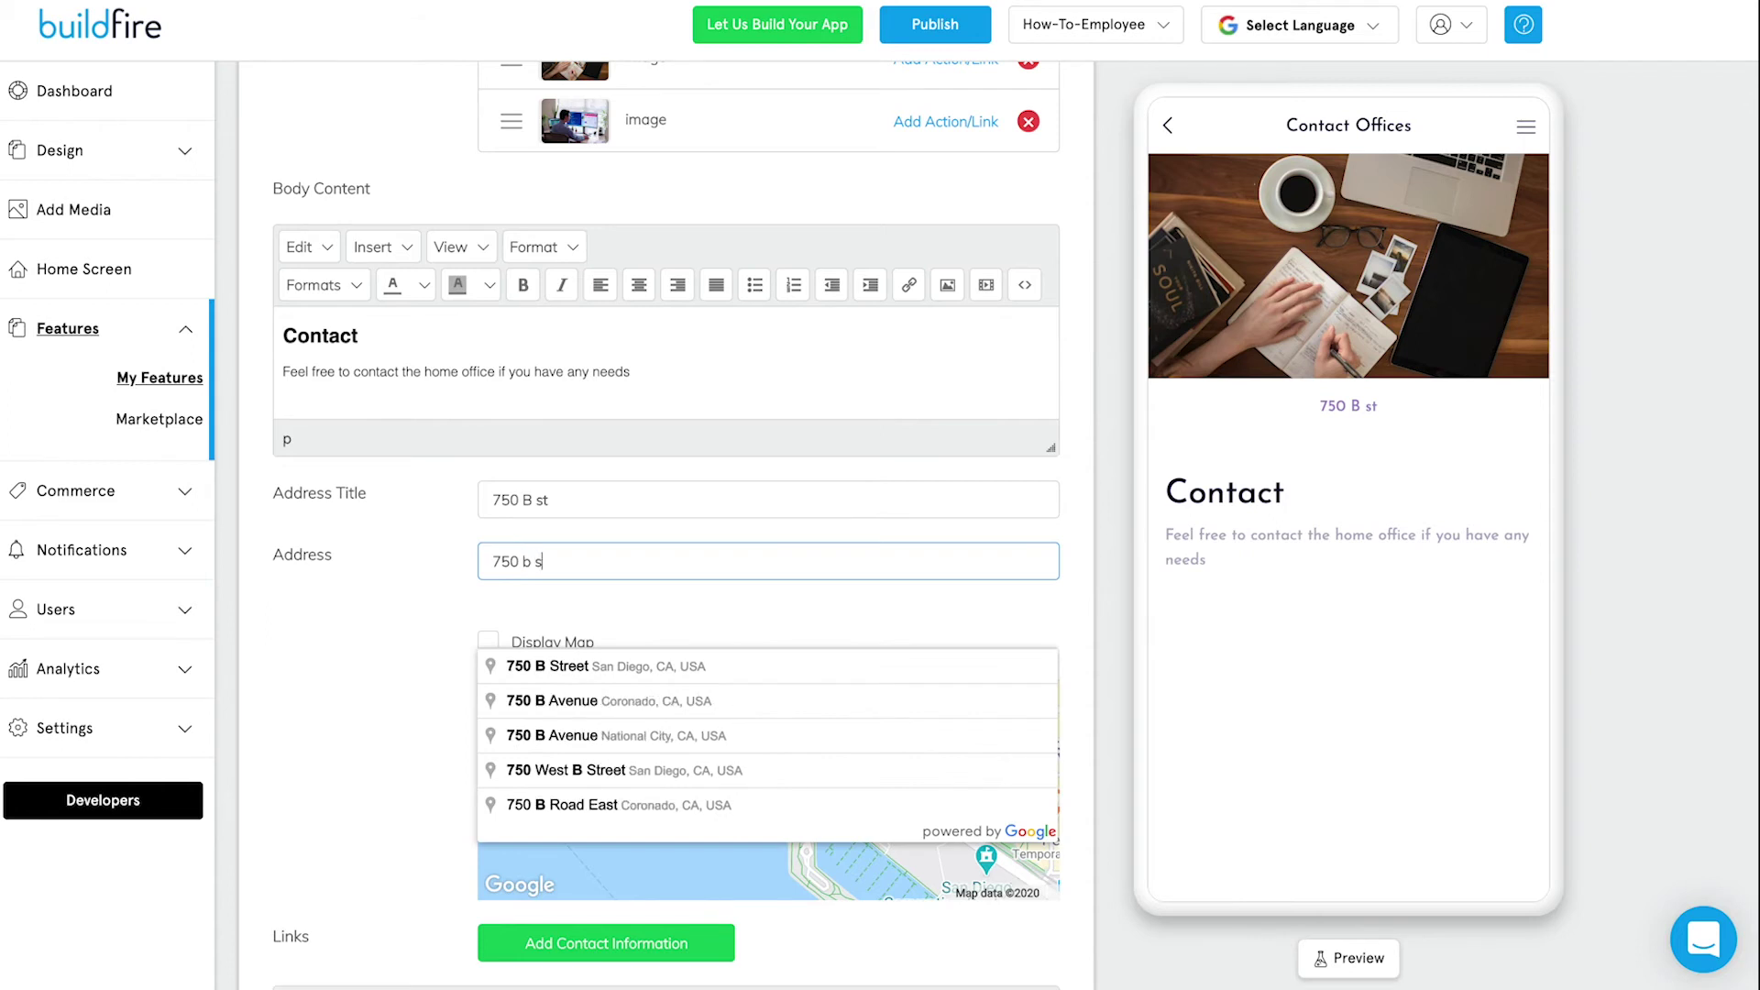
{"action": "left_click", "coordinate": [630, 667]}
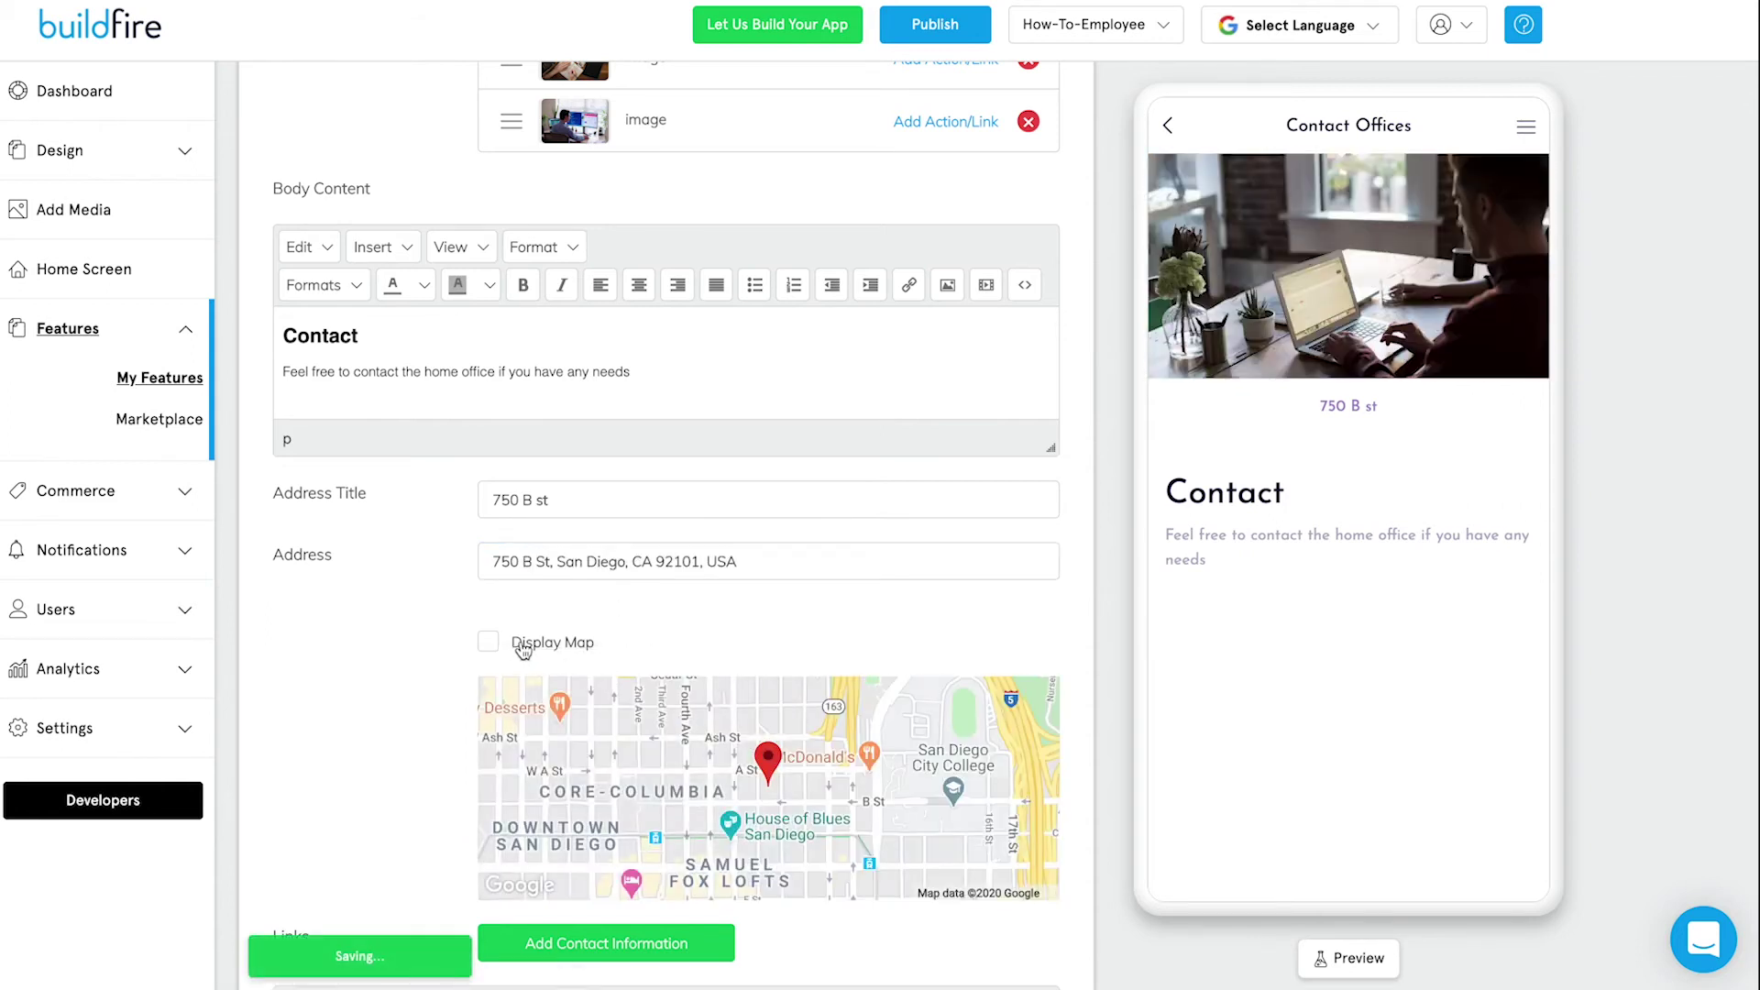
{"action": "left_click", "coordinate": [758, 562]}
Title the address 'Headquarters' and turn on Display Map.
{"action": "left_click", "coordinate": [558, 500]}
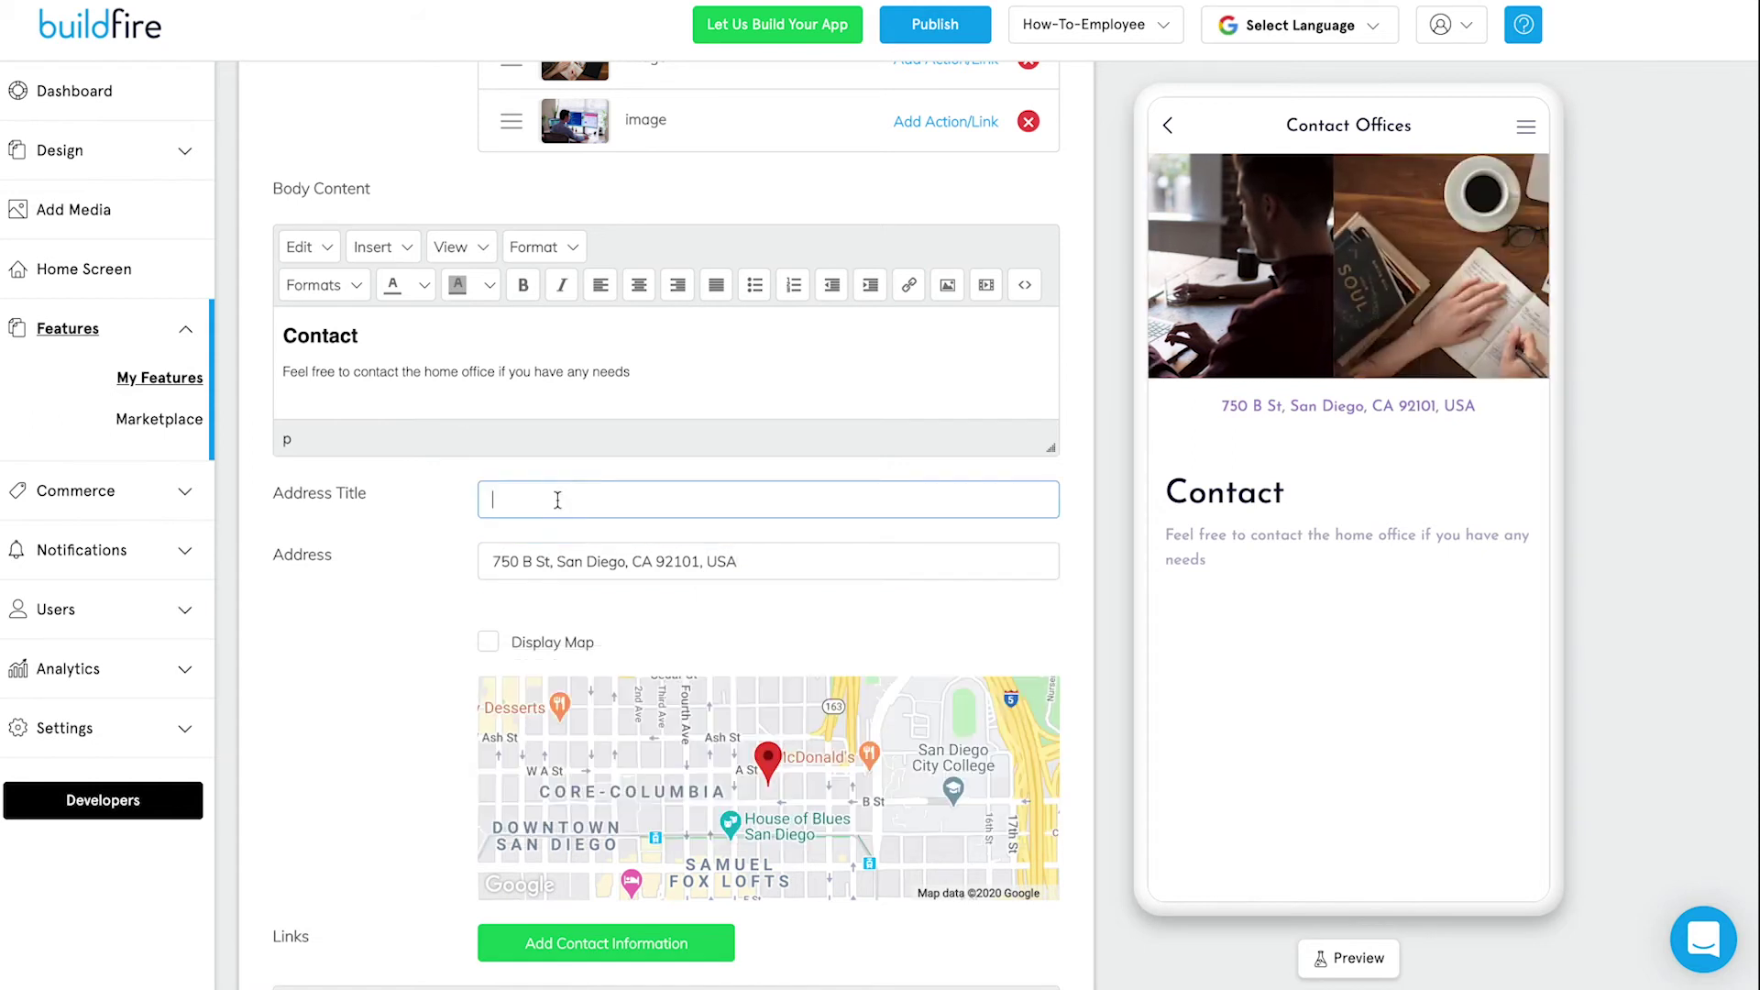
{"action": "type", "text": "Headquarters"}
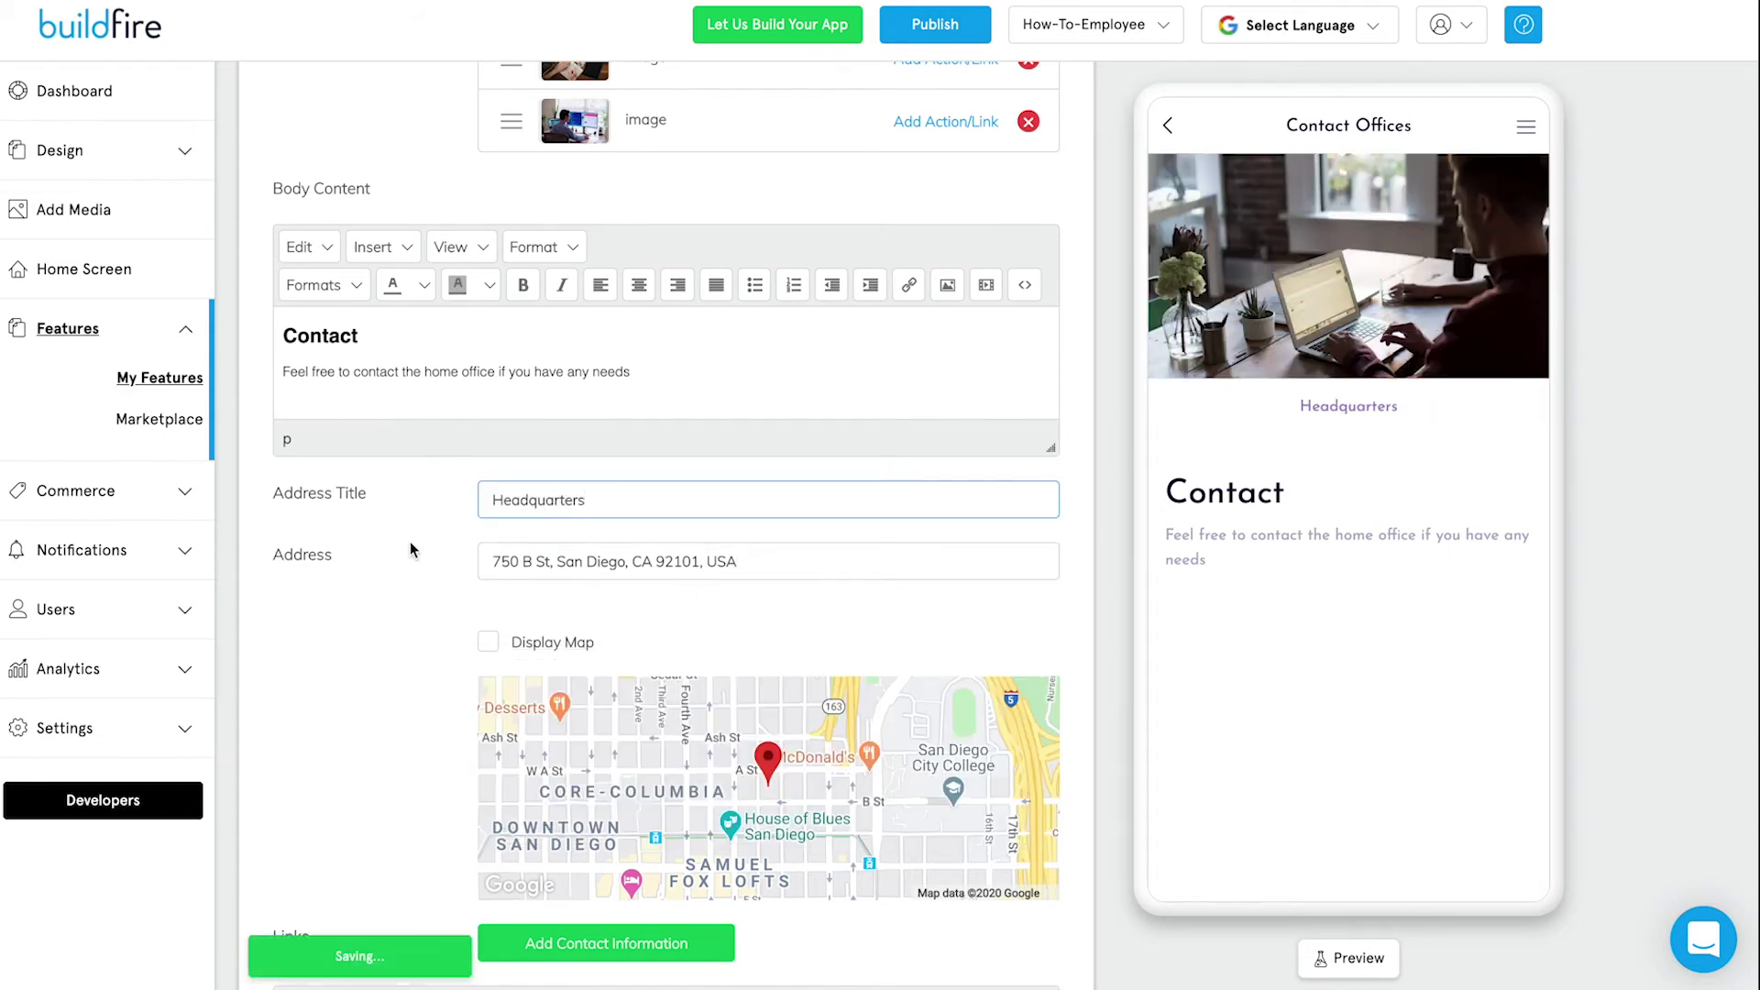
{"action": "left_click", "coordinate": [410, 548]}
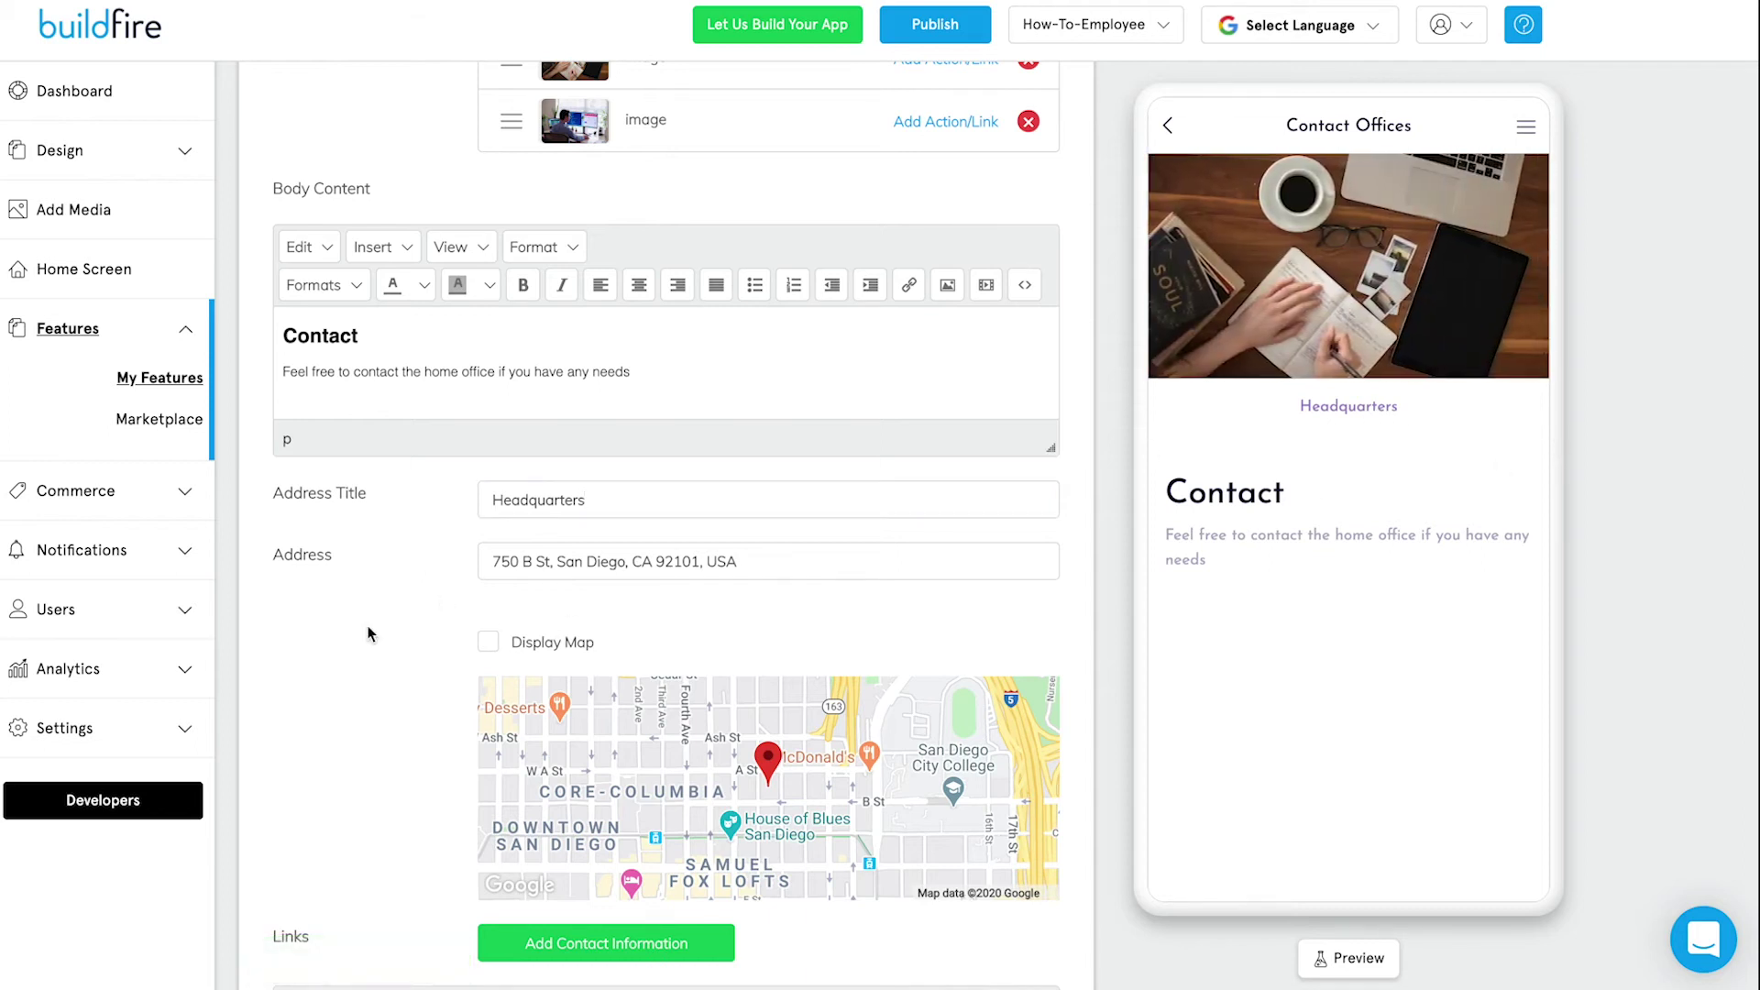
{"action": "scroll", "coordinate": [345, 653], "scroll_direction": "down", "scroll_amount": 2}
{"action": "left_click", "coordinate": [489, 527]}
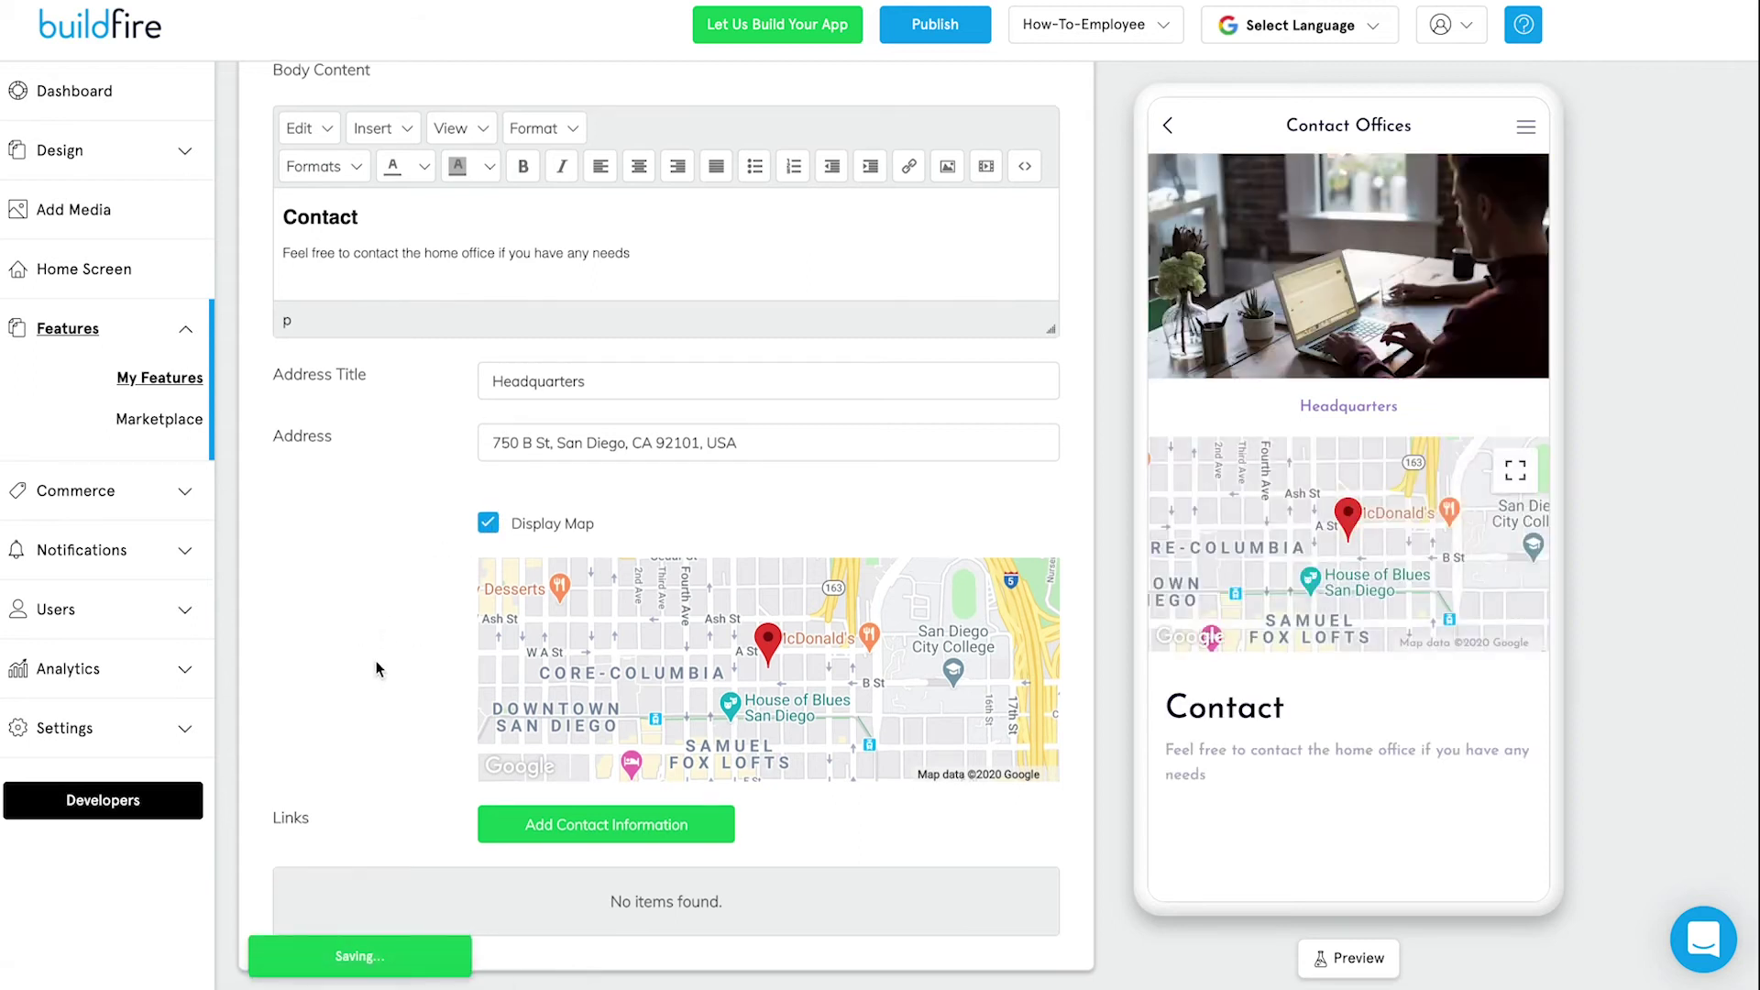
{"action": "scroll", "coordinate": [376, 662], "scroll_direction": "down", "scroll_amount": 1}
{"action": "left_click", "coordinate": [639, 807]}
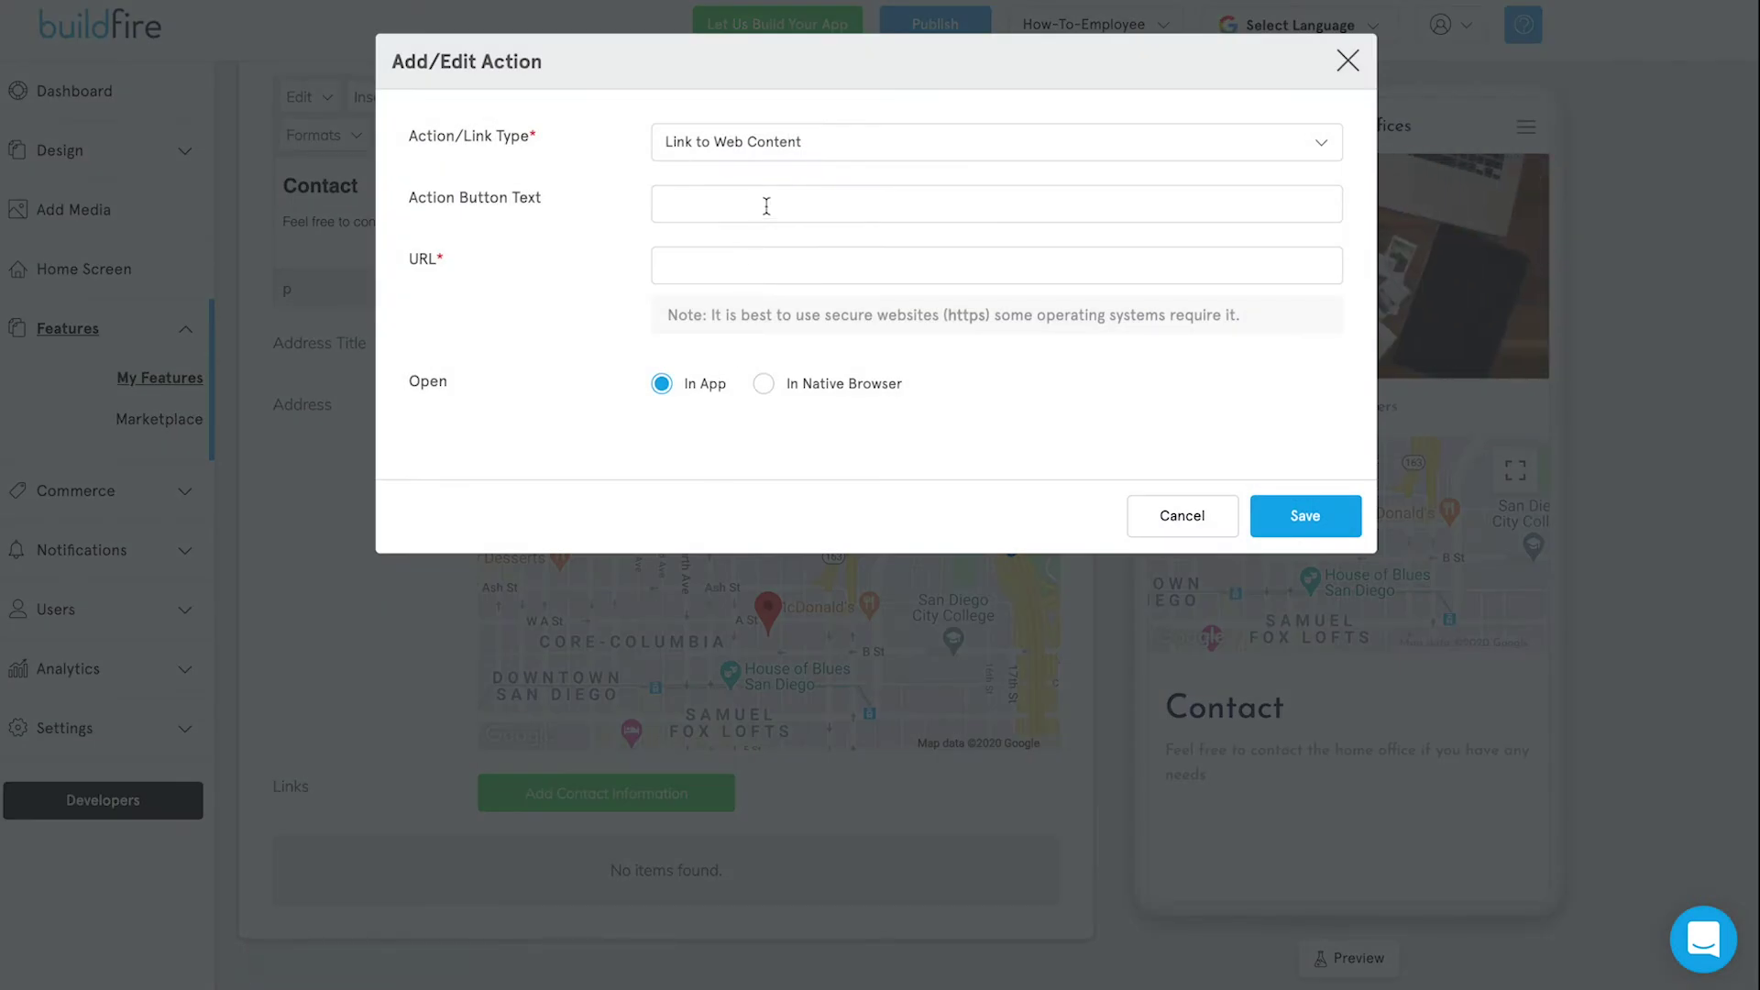
{"action": "left_click", "coordinate": [820, 152]}
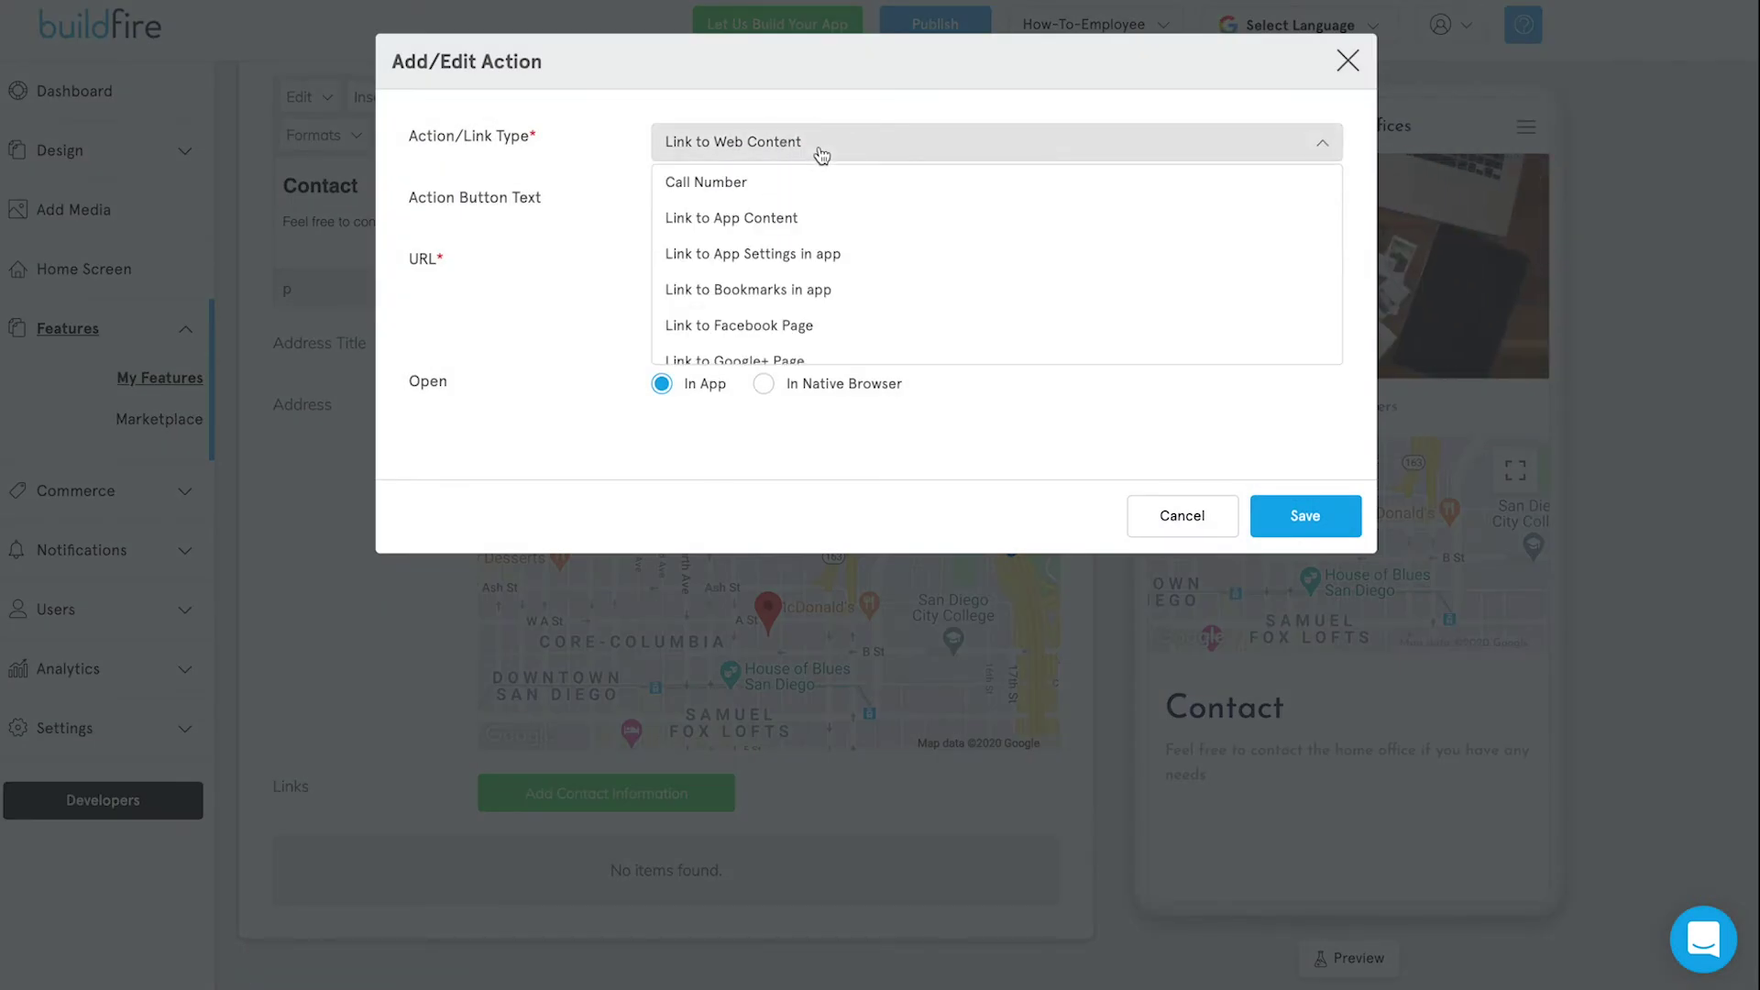
{"action": "left_click", "coordinate": [813, 325]}
{"action": "left_click", "coordinate": [723, 198]}
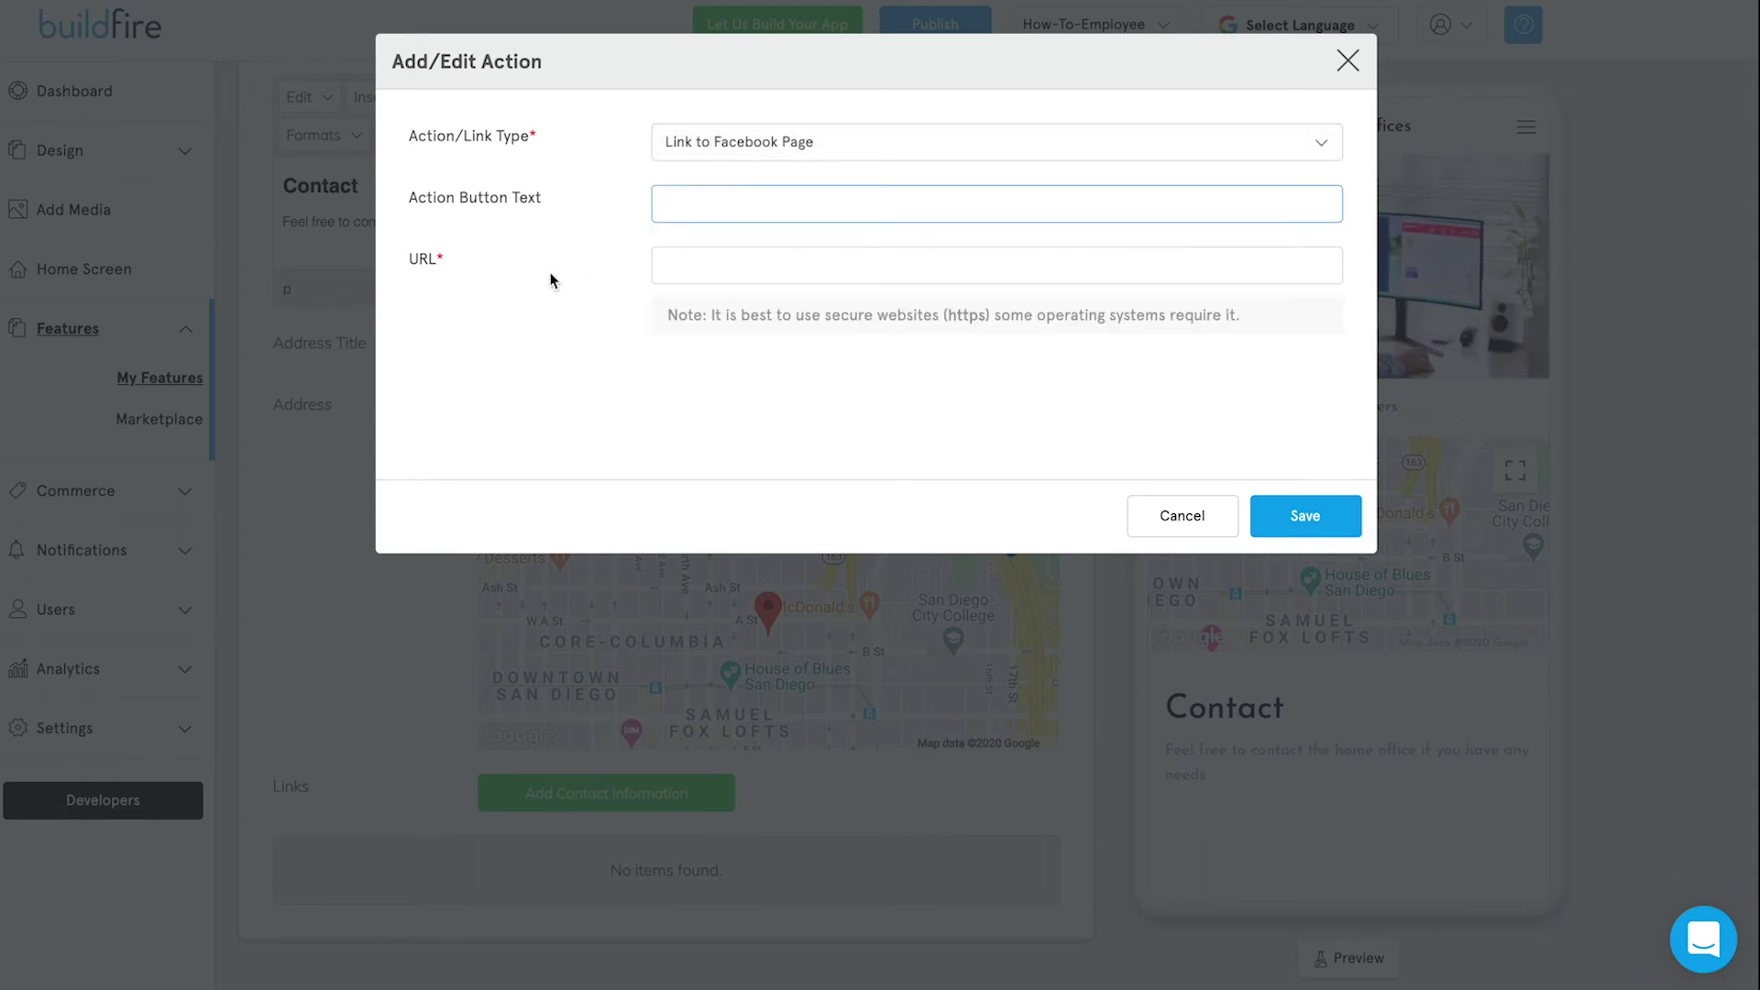
{"action": "type", "text": "Facebook"}
{"action": "left_click", "coordinate": [730, 267]}
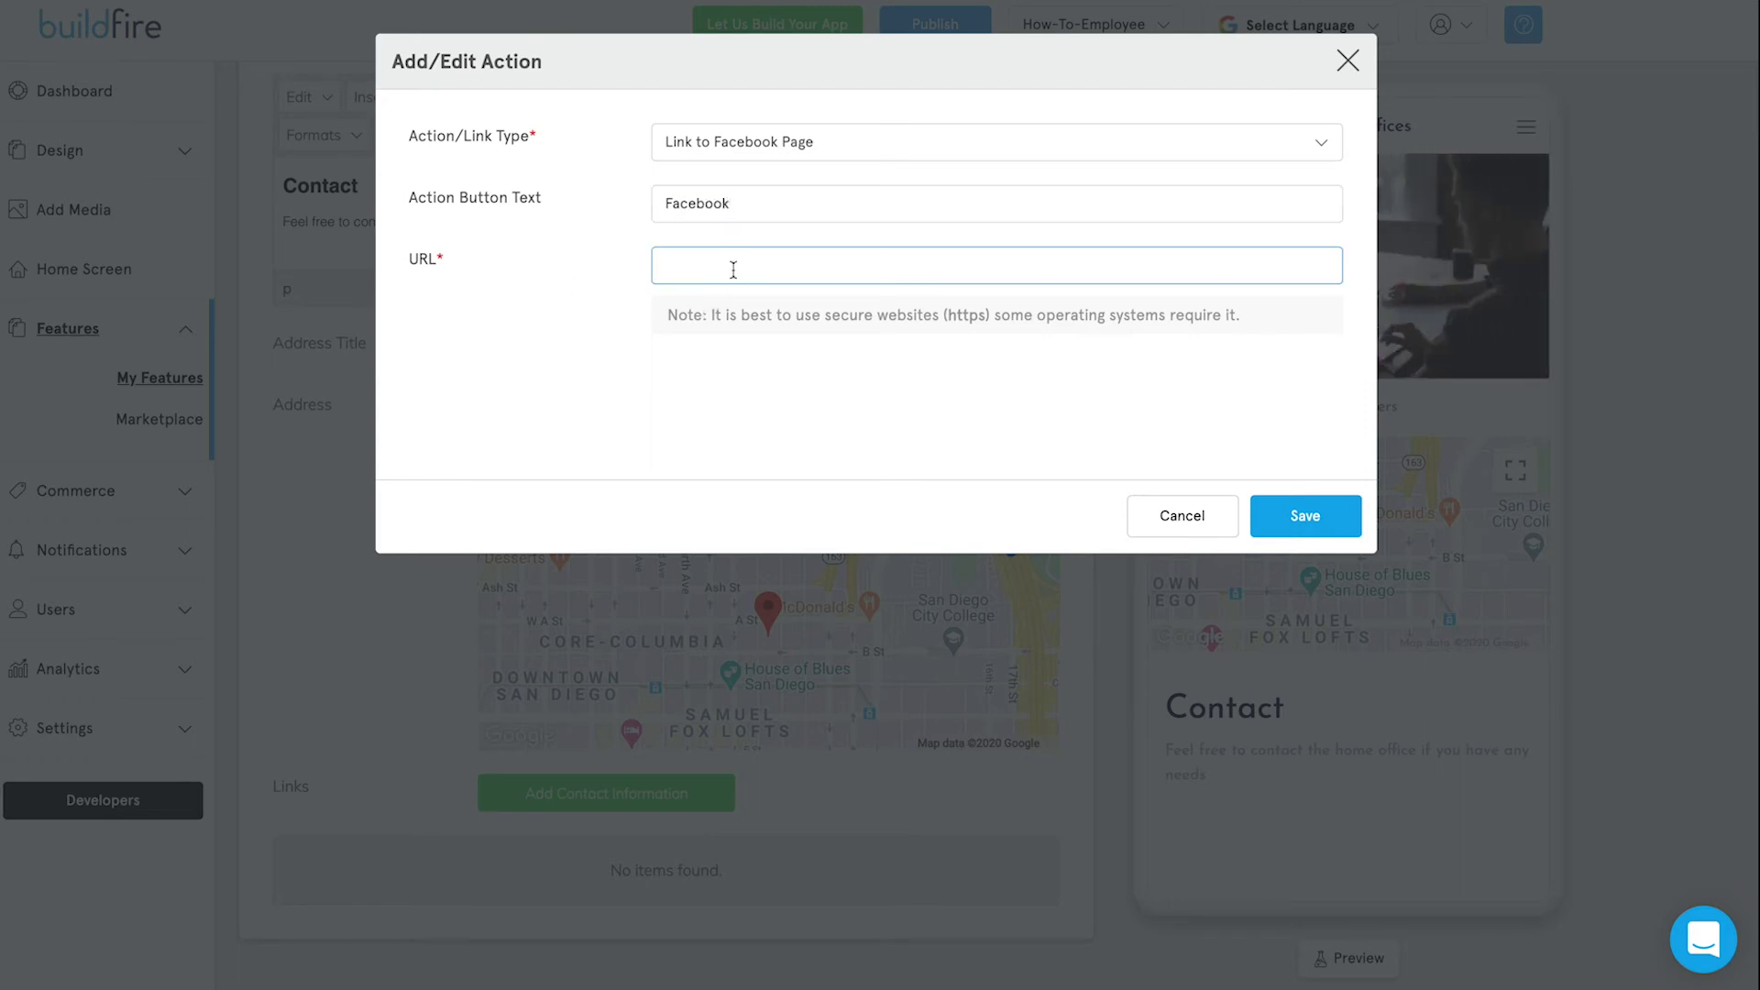
{"action": "left_click", "coordinate": [773, 195]}
{"action": "key", "text": "ctrl+a"}
{"action": "key", "text": "BackSpace"}
{"action": "type", "text": "Give "}
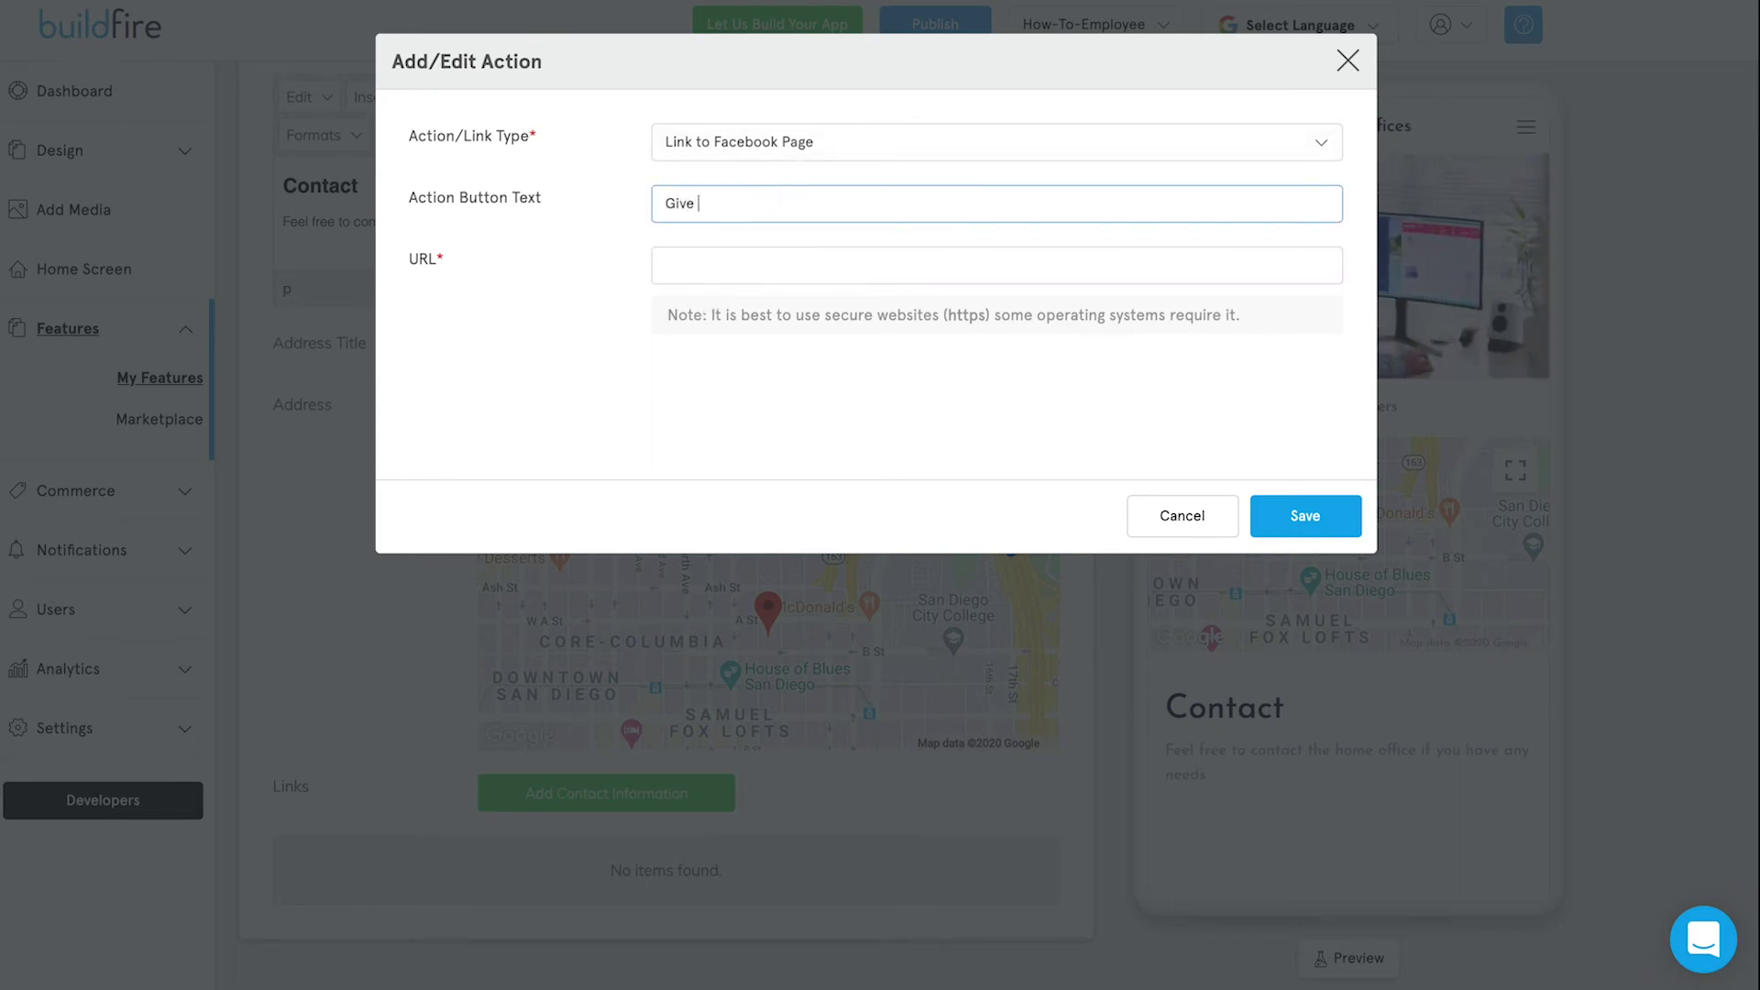
{"action": "type", "text": "us a like on facebook"}
{"action": "left_click", "coordinate": [771, 261]}
{"action": "type", "text": "http"}
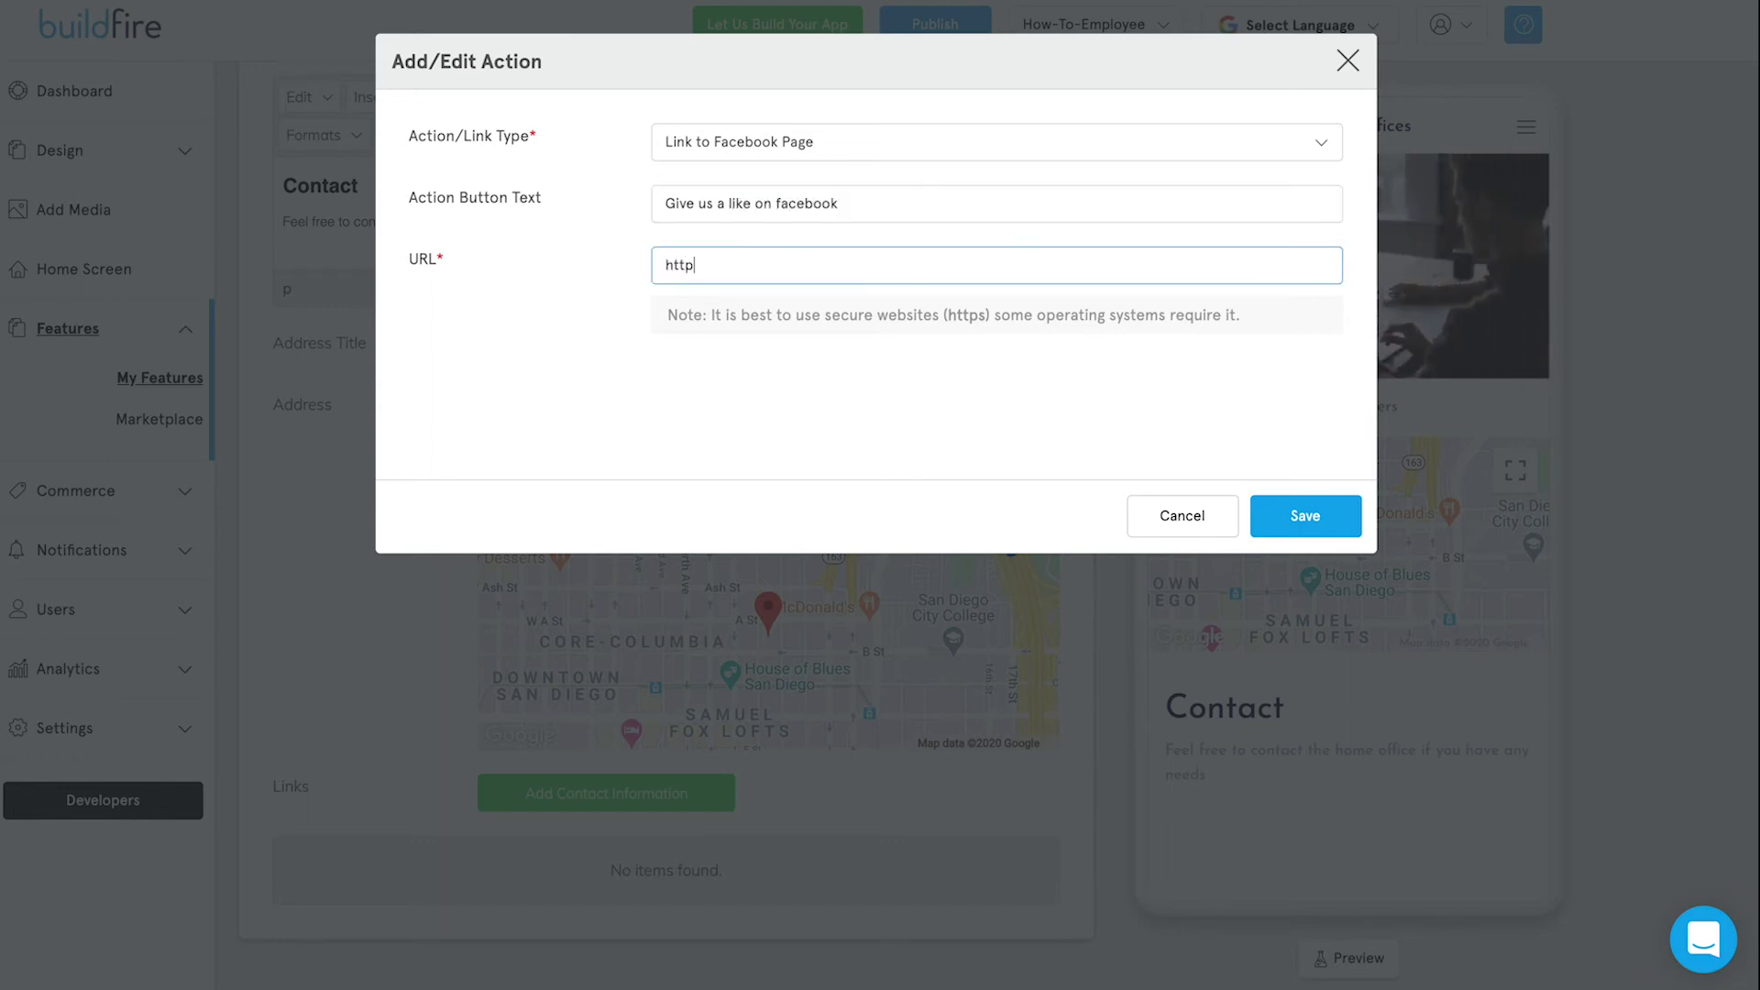
{"action": "type", "text": "s://facebook.com/"}
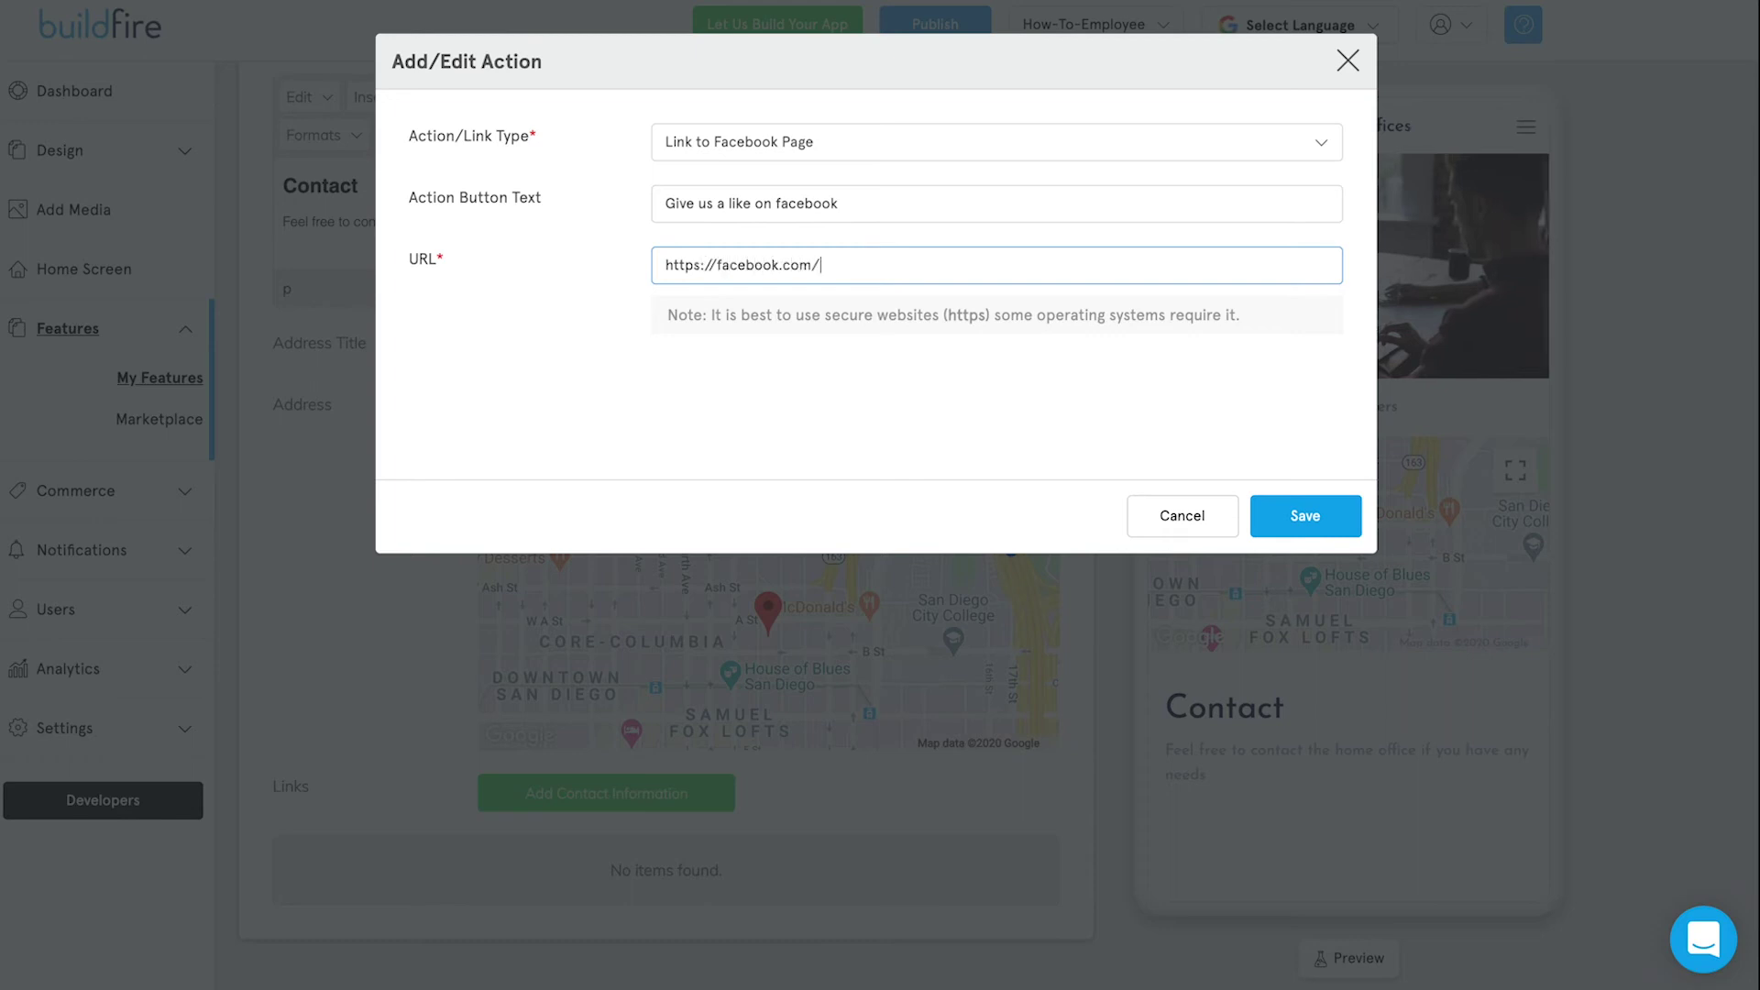
{"action": "type", "text": "buildfire"}
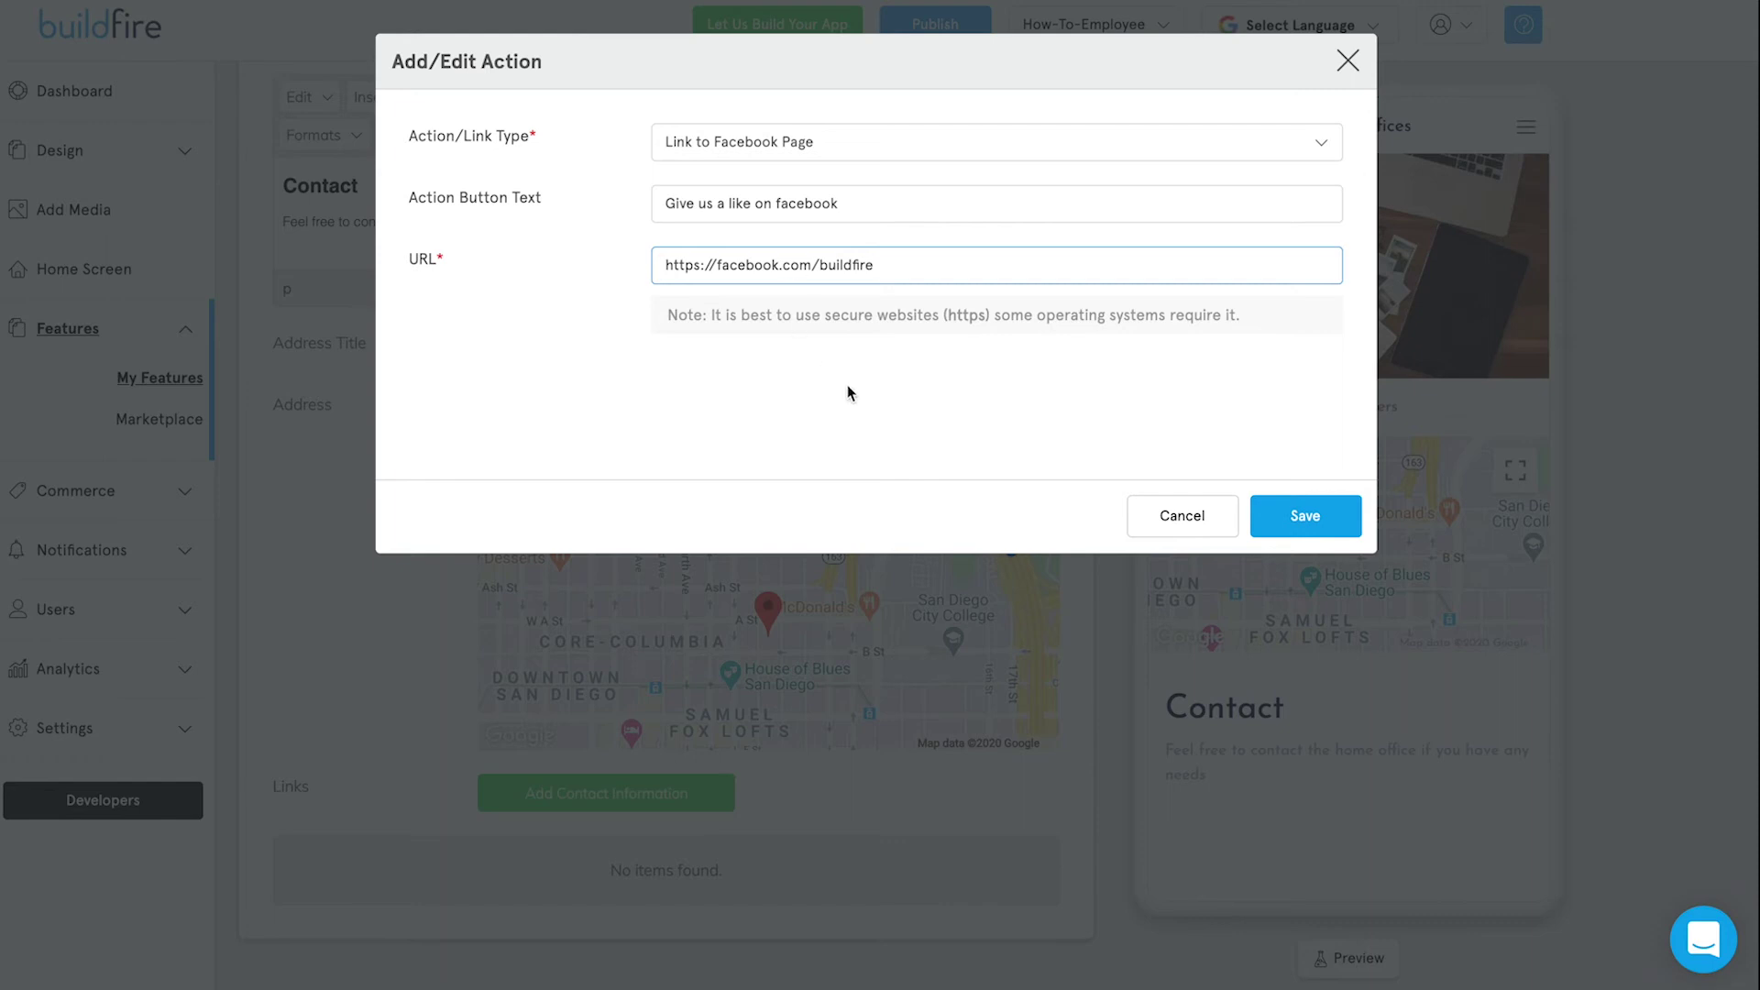
{"action": "left_click", "coordinate": [1312, 529]}
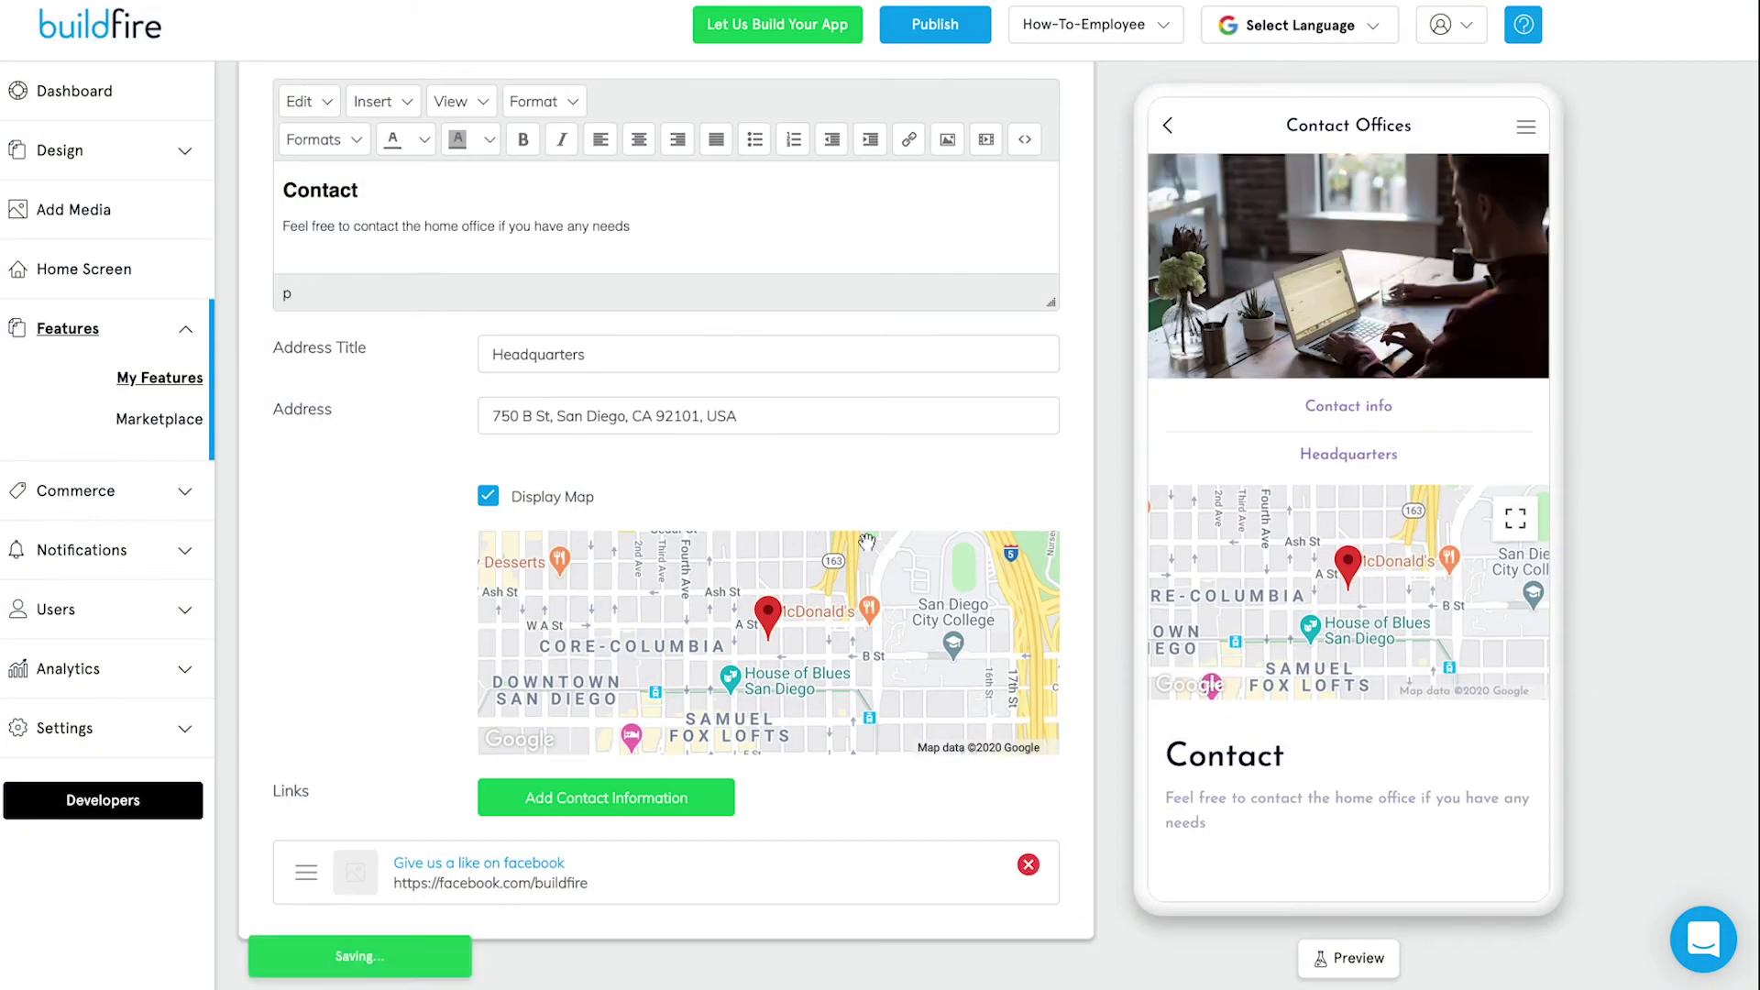
Save a 'Send' email link to the support email address with subject 'Need Help'.
{"action": "left_click", "coordinate": [697, 798]}
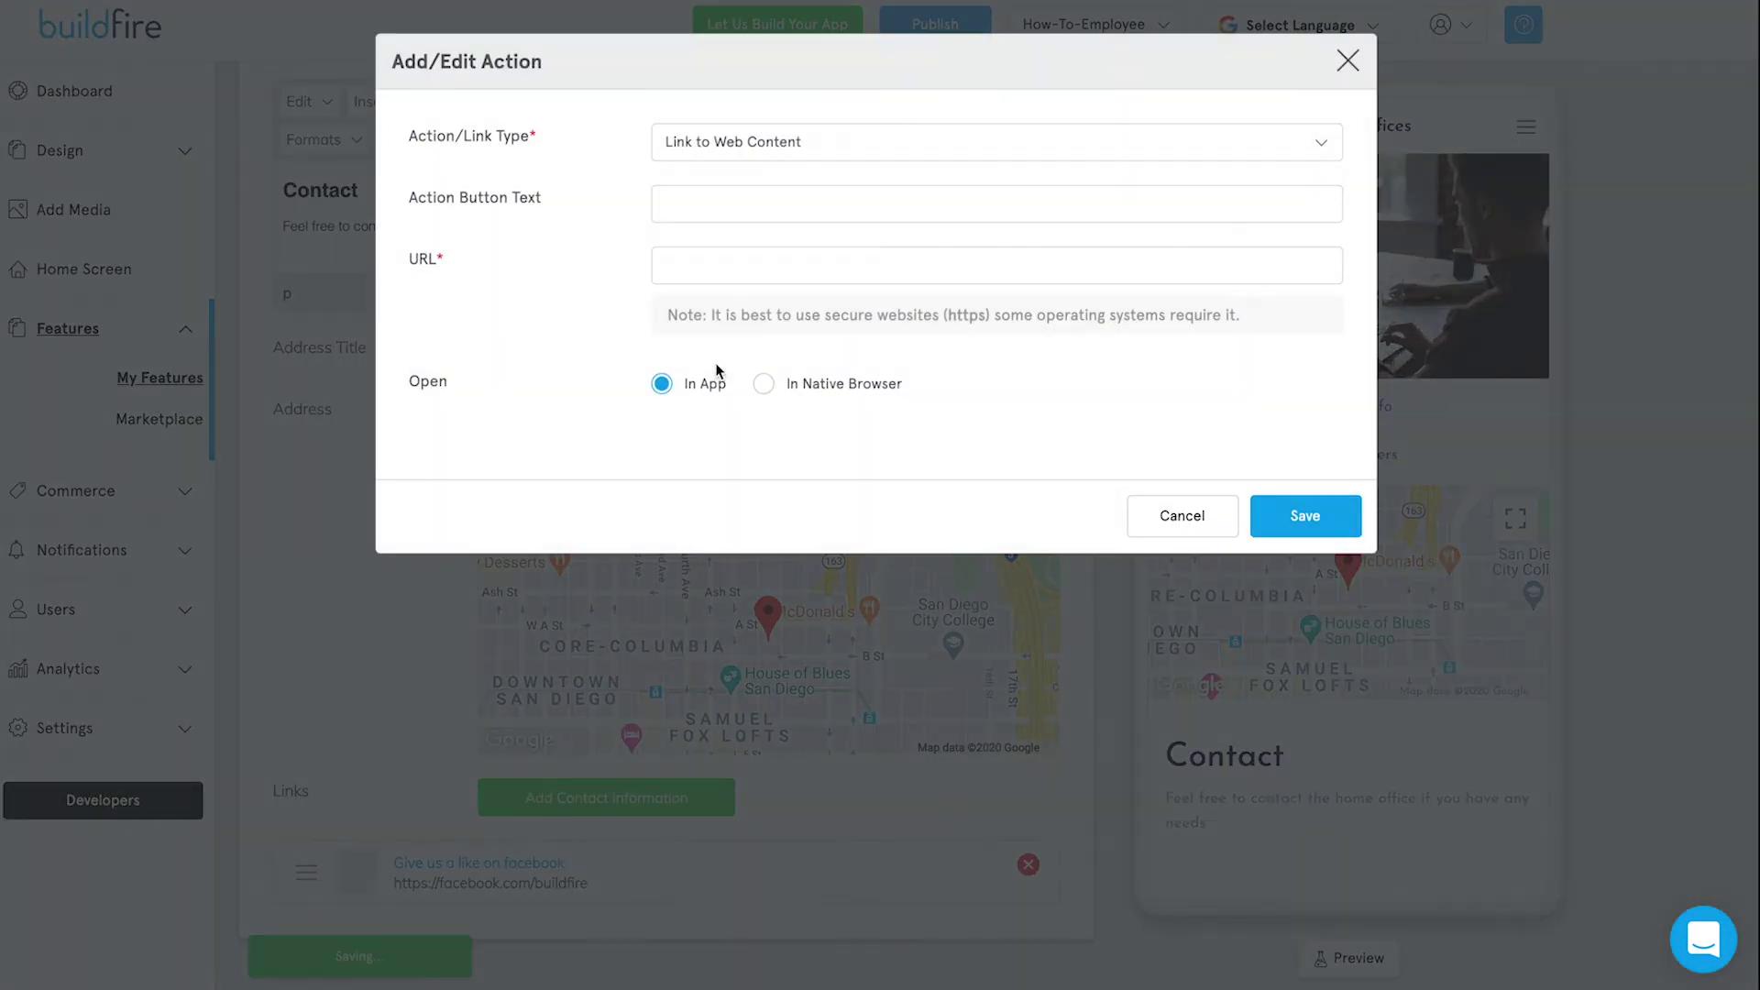
{"action": "left_click", "coordinate": [743, 142]}
{"action": "scroll", "coordinate": [867, 266], "scroll_direction": "down", "scroll_amount": 2}
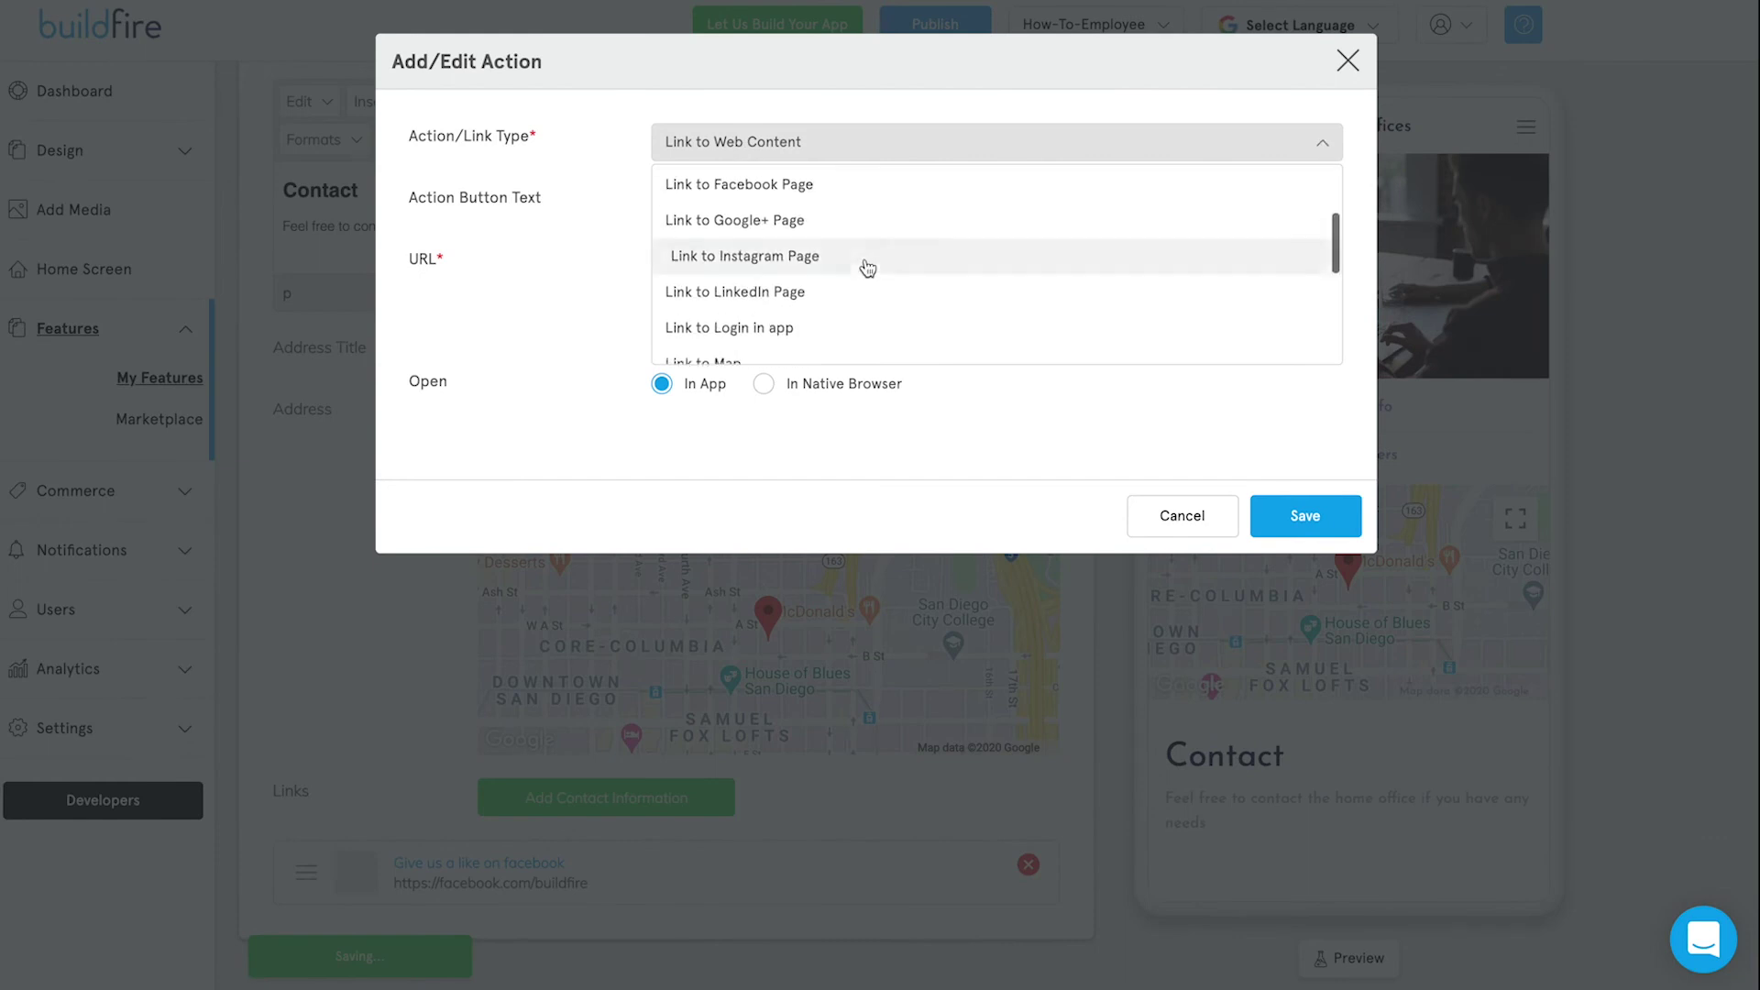
{"action": "scroll", "coordinate": [866, 267], "scroll_direction": "down", "scroll_amount": 2}
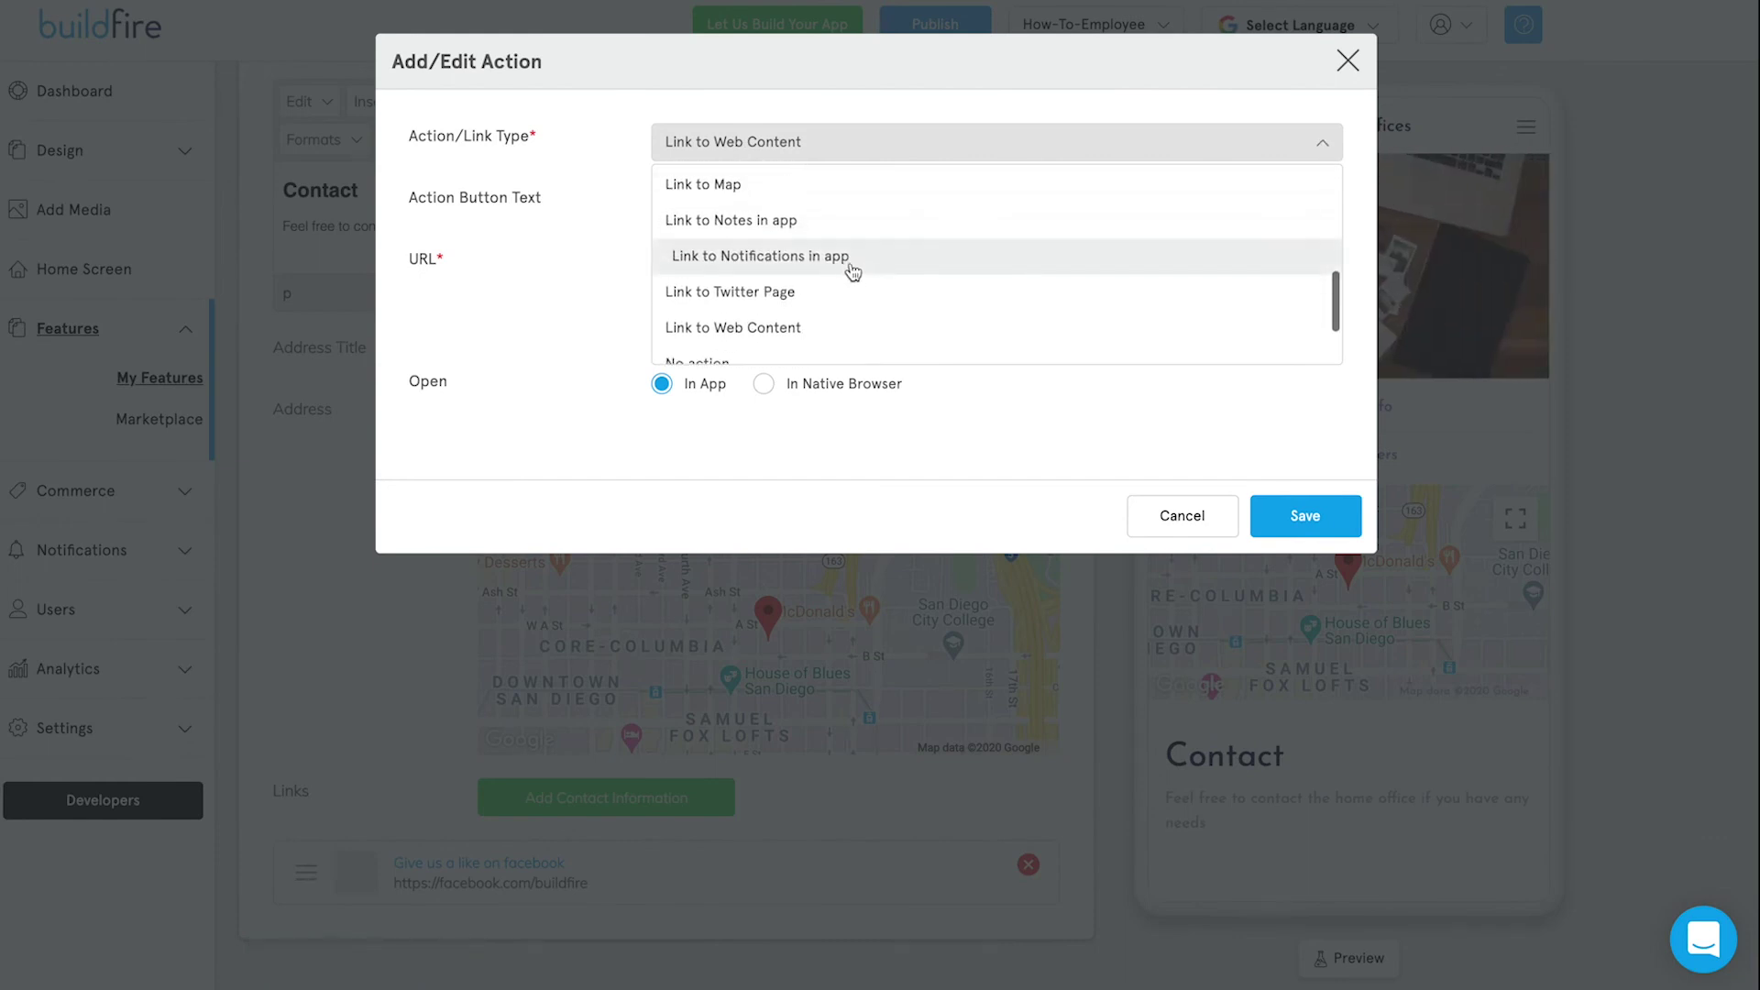
{"action": "scroll", "coordinate": [814, 325], "scroll_direction": "down", "scroll_amount": 2}
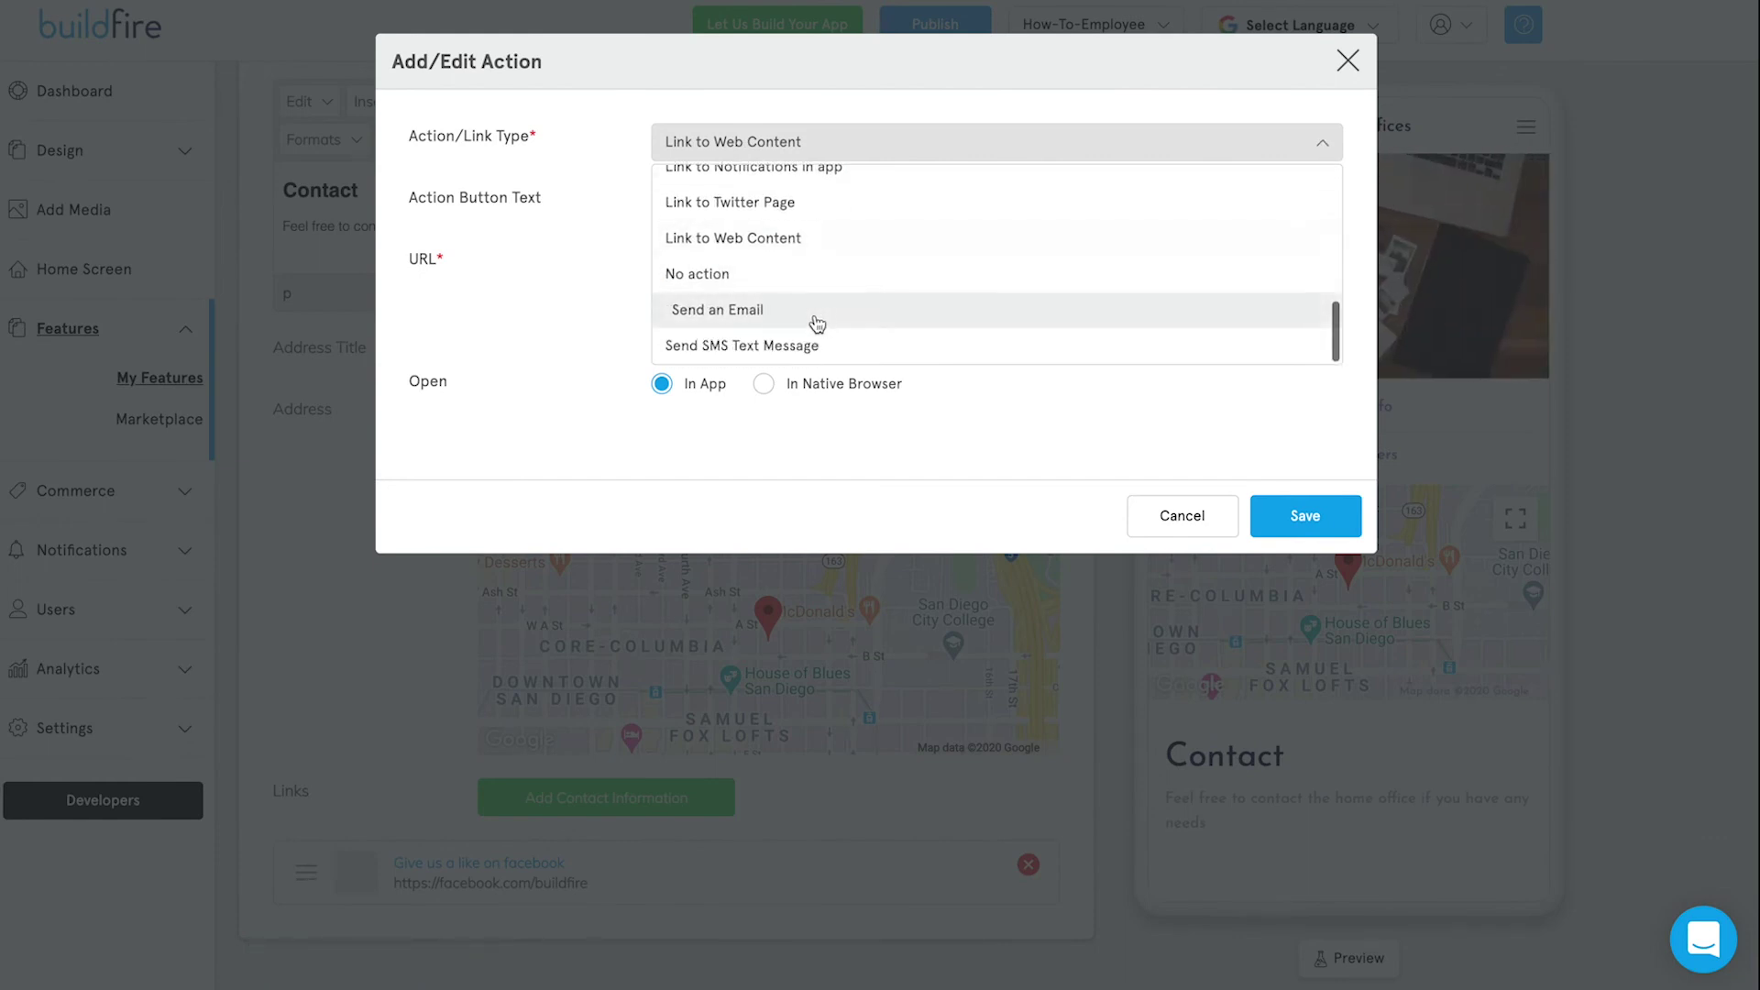
{"action": "left_click", "coordinate": [817, 323]}
{"action": "left_click", "coordinate": [734, 213]}
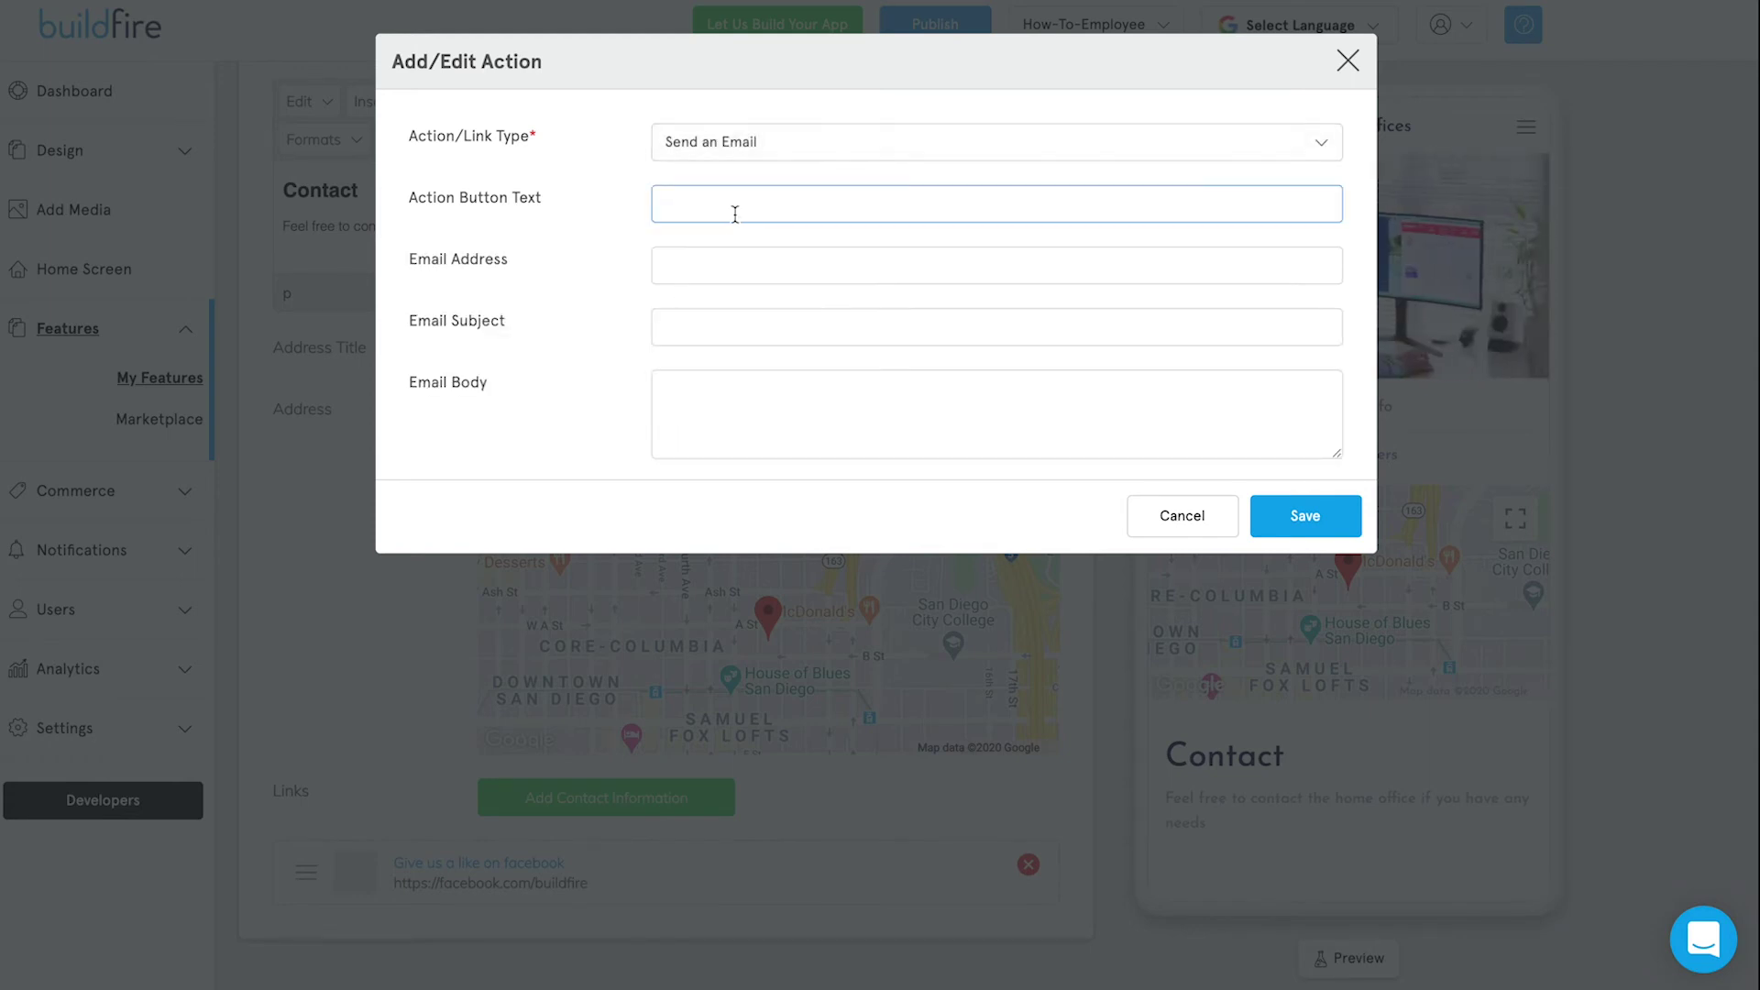
{"action": "type", "text": "Send an Email"}
{"action": "left_click", "coordinate": [760, 261]}
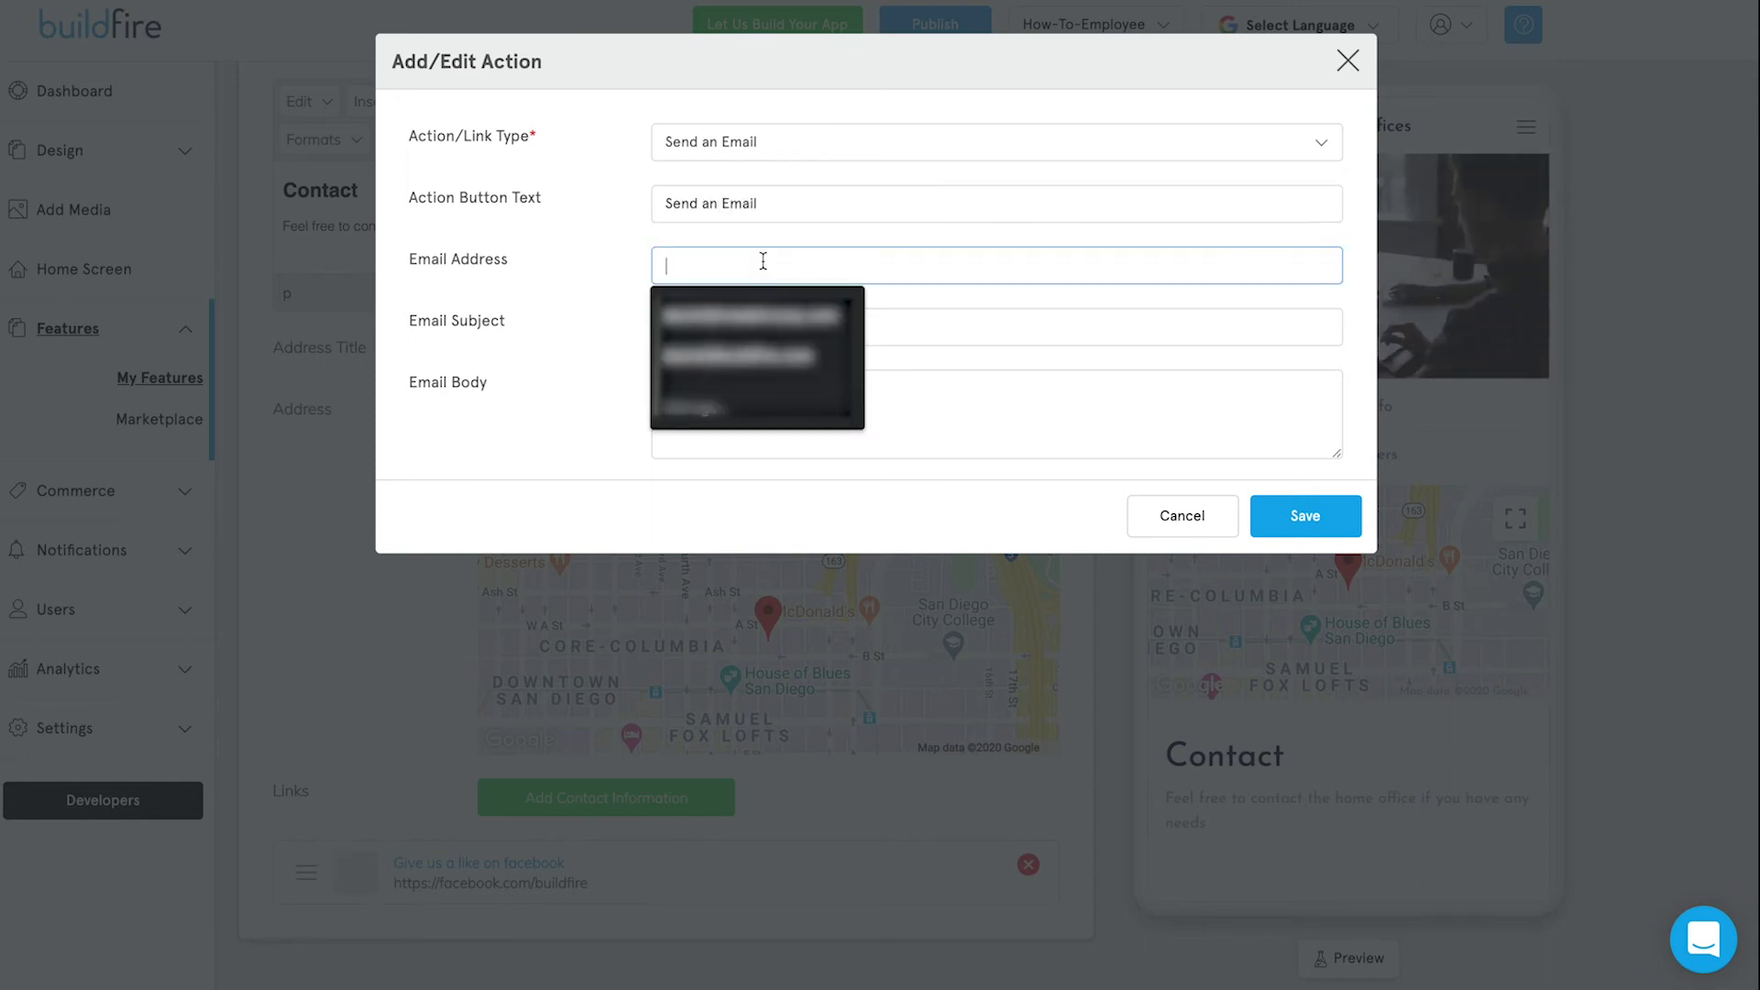
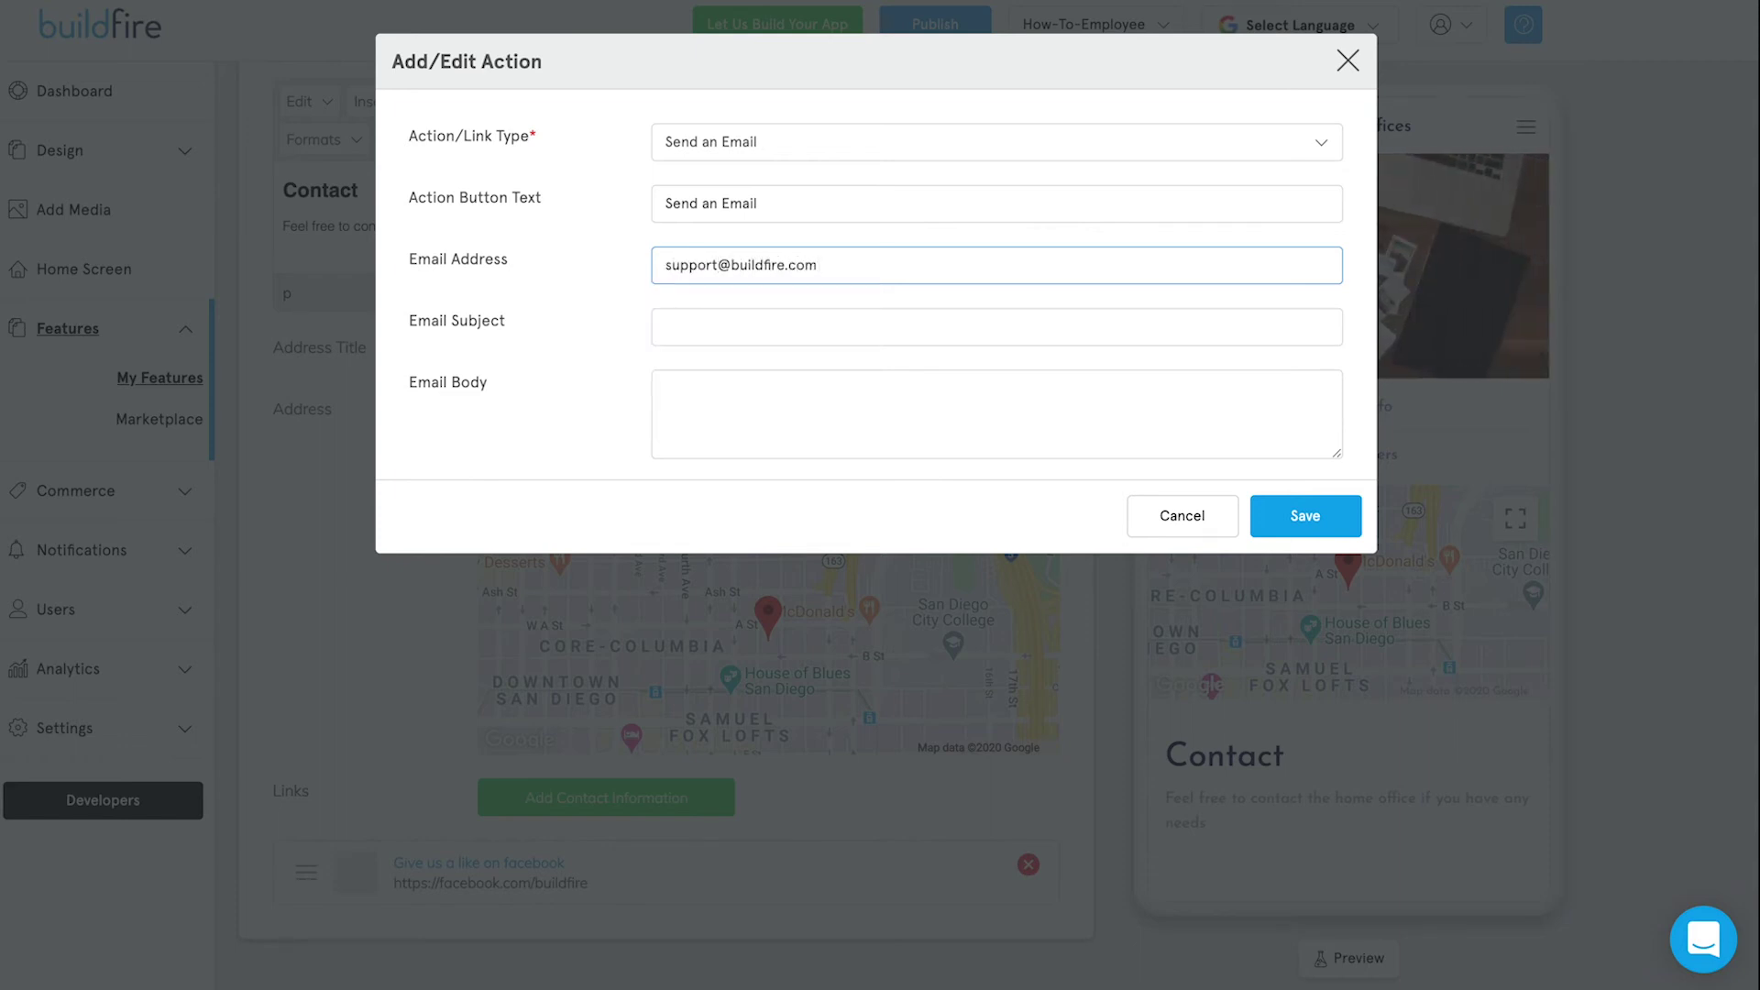
{"action": "left_click", "coordinate": [736, 322]}
{"action": "type", "text": "Need Help"}
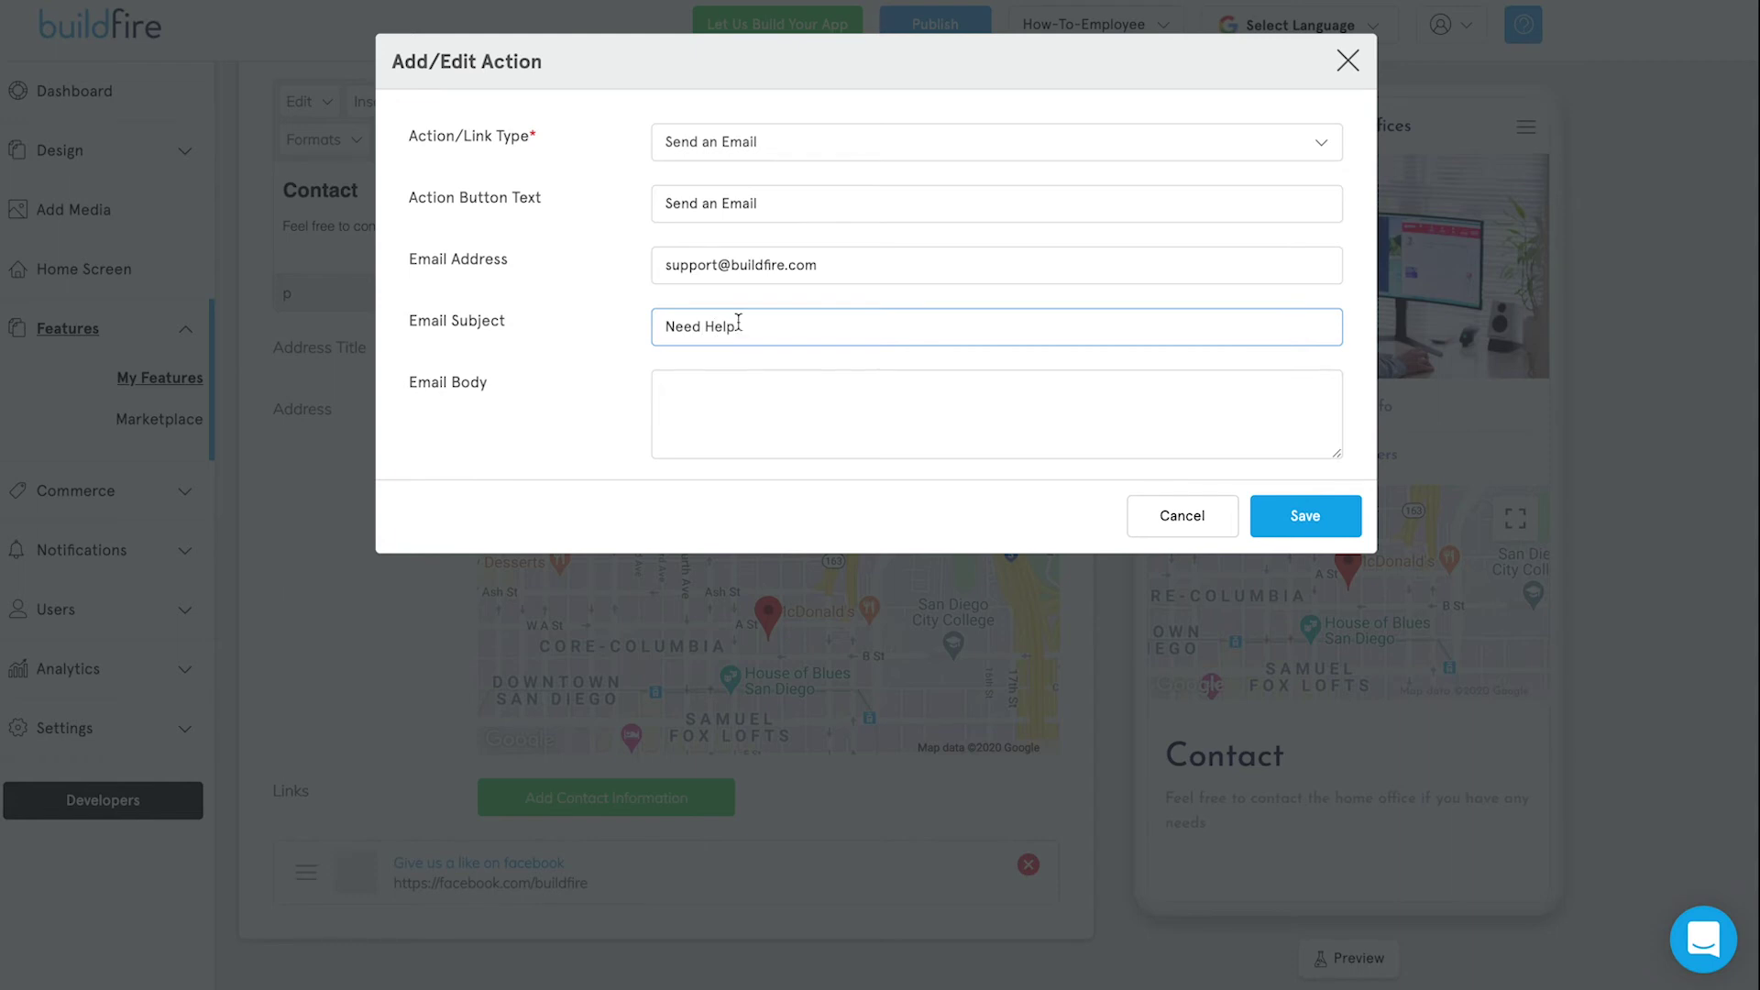
{"action": "left_click", "coordinate": [1284, 512]}
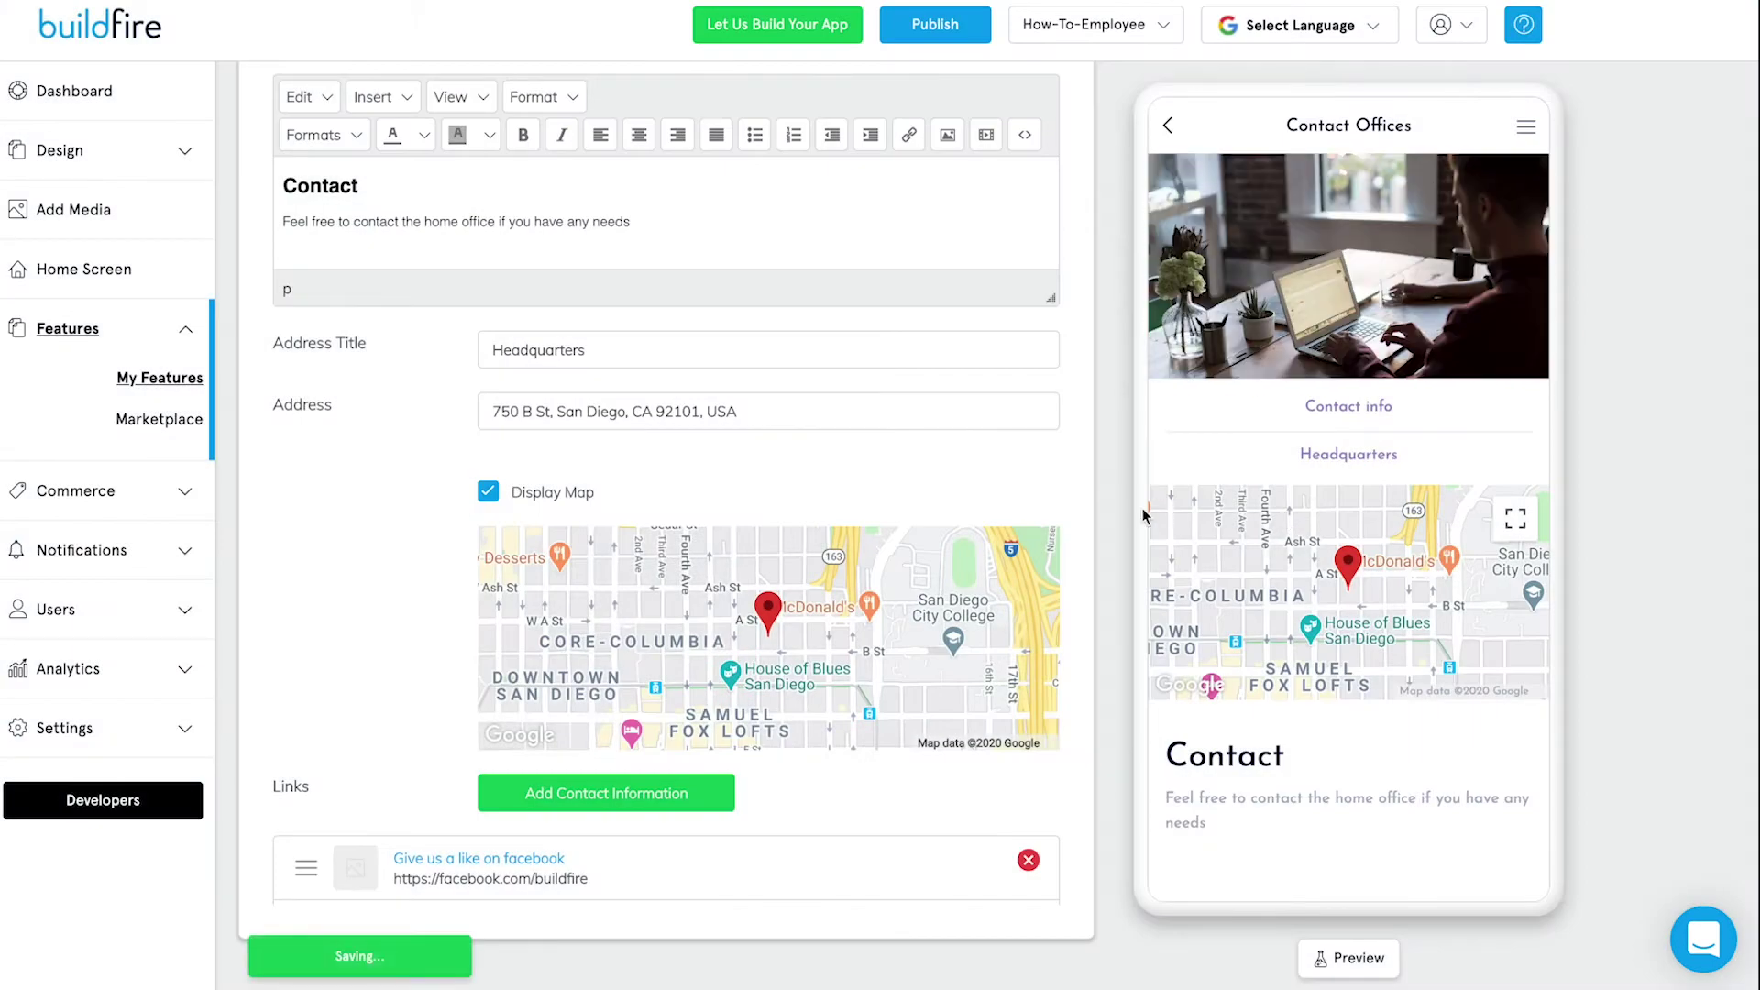
{"action": "left_click", "coordinate": [1362, 417]}
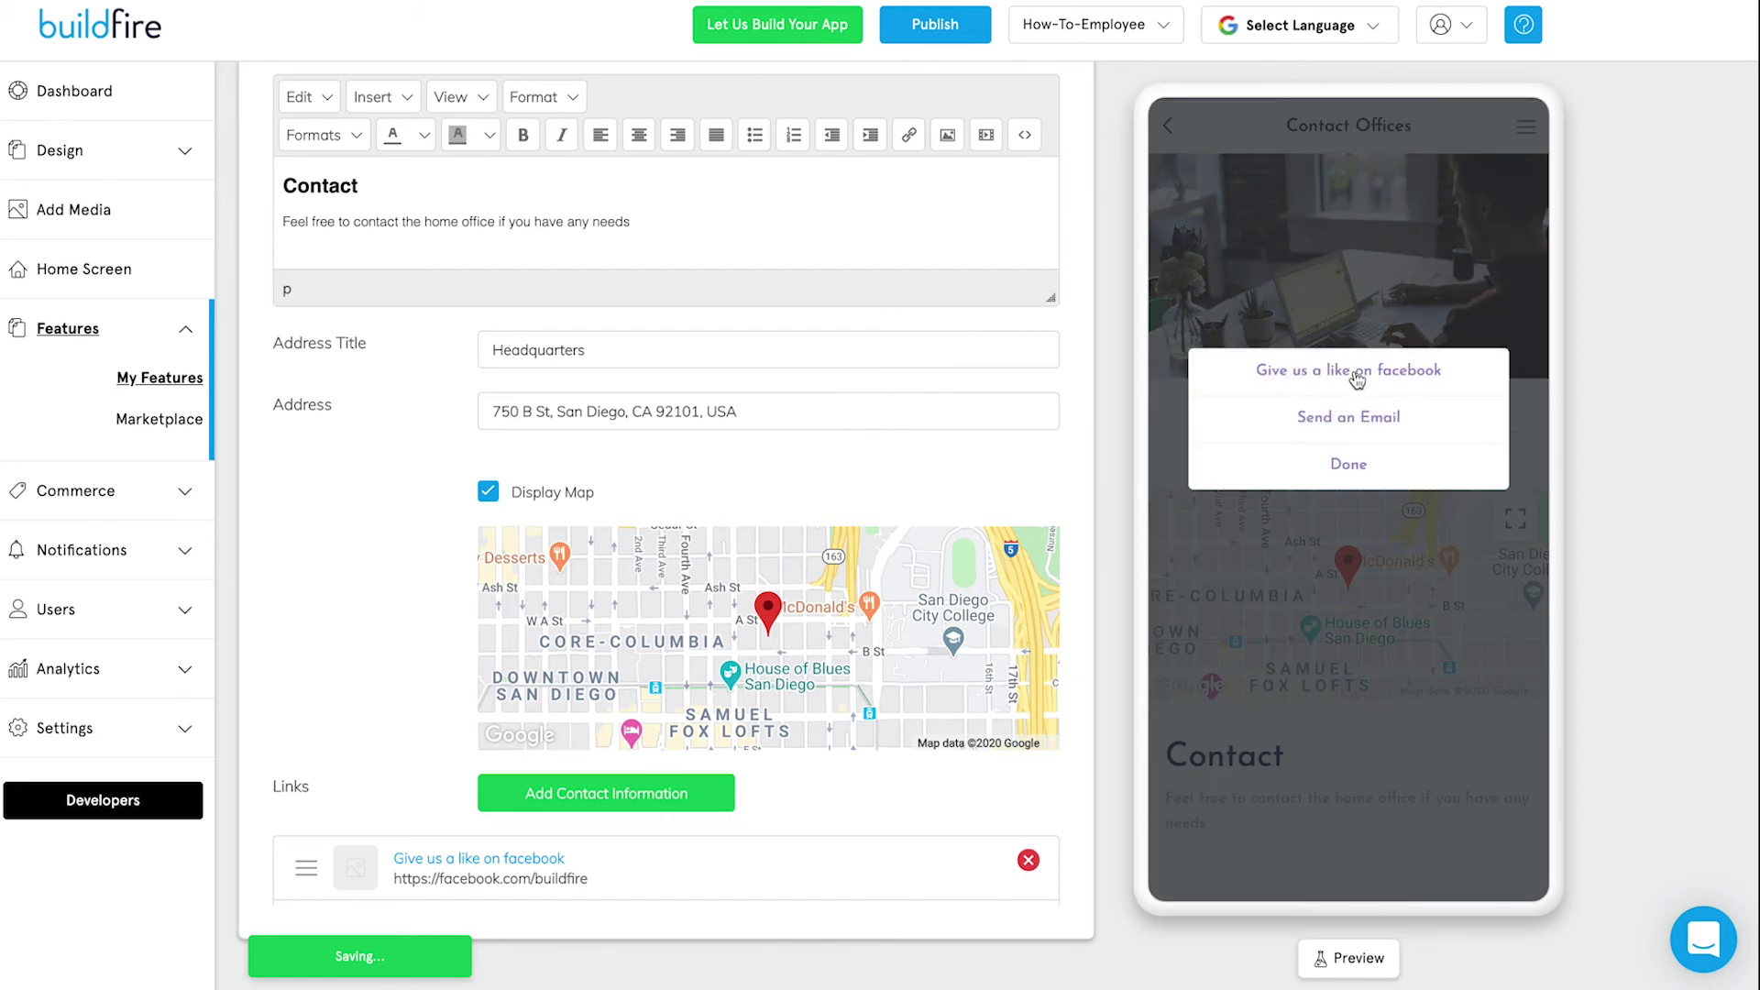
Close the preview's contact-info options and go back to the home screen.
{"action": "left_click", "coordinate": [1354, 466]}
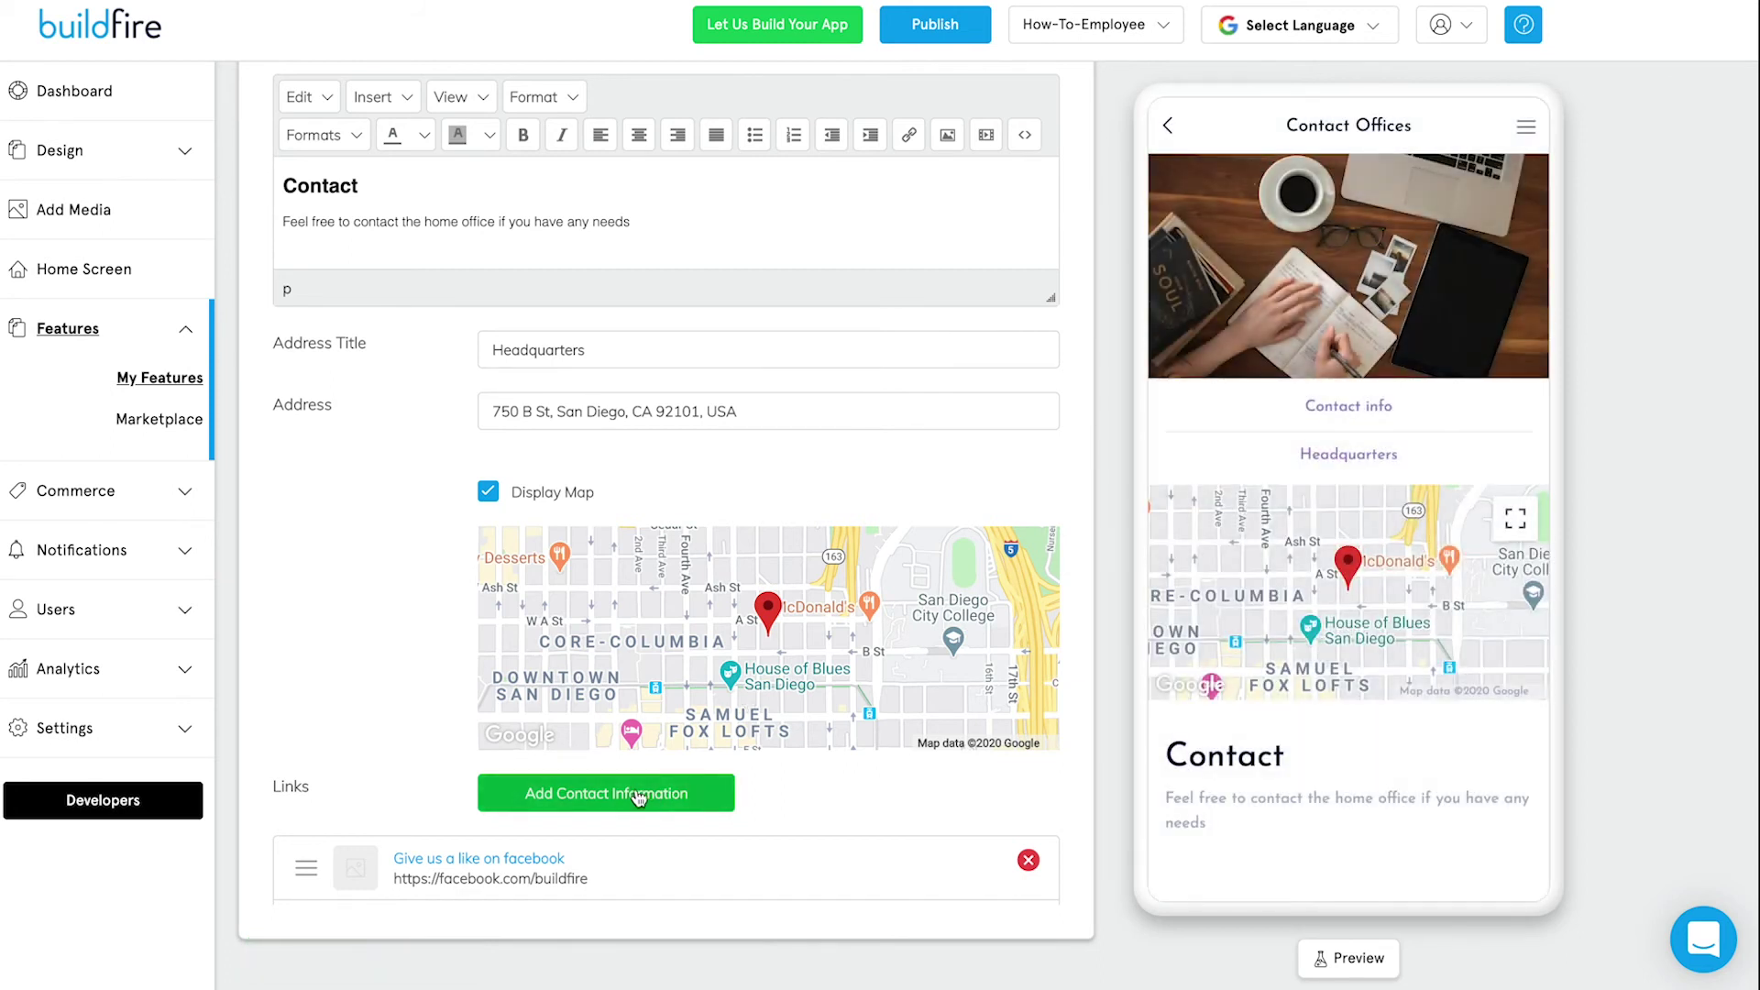
{"action": "scroll", "coordinate": [409, 746], "scroll_direction": "down", "scroll_amount": 1}
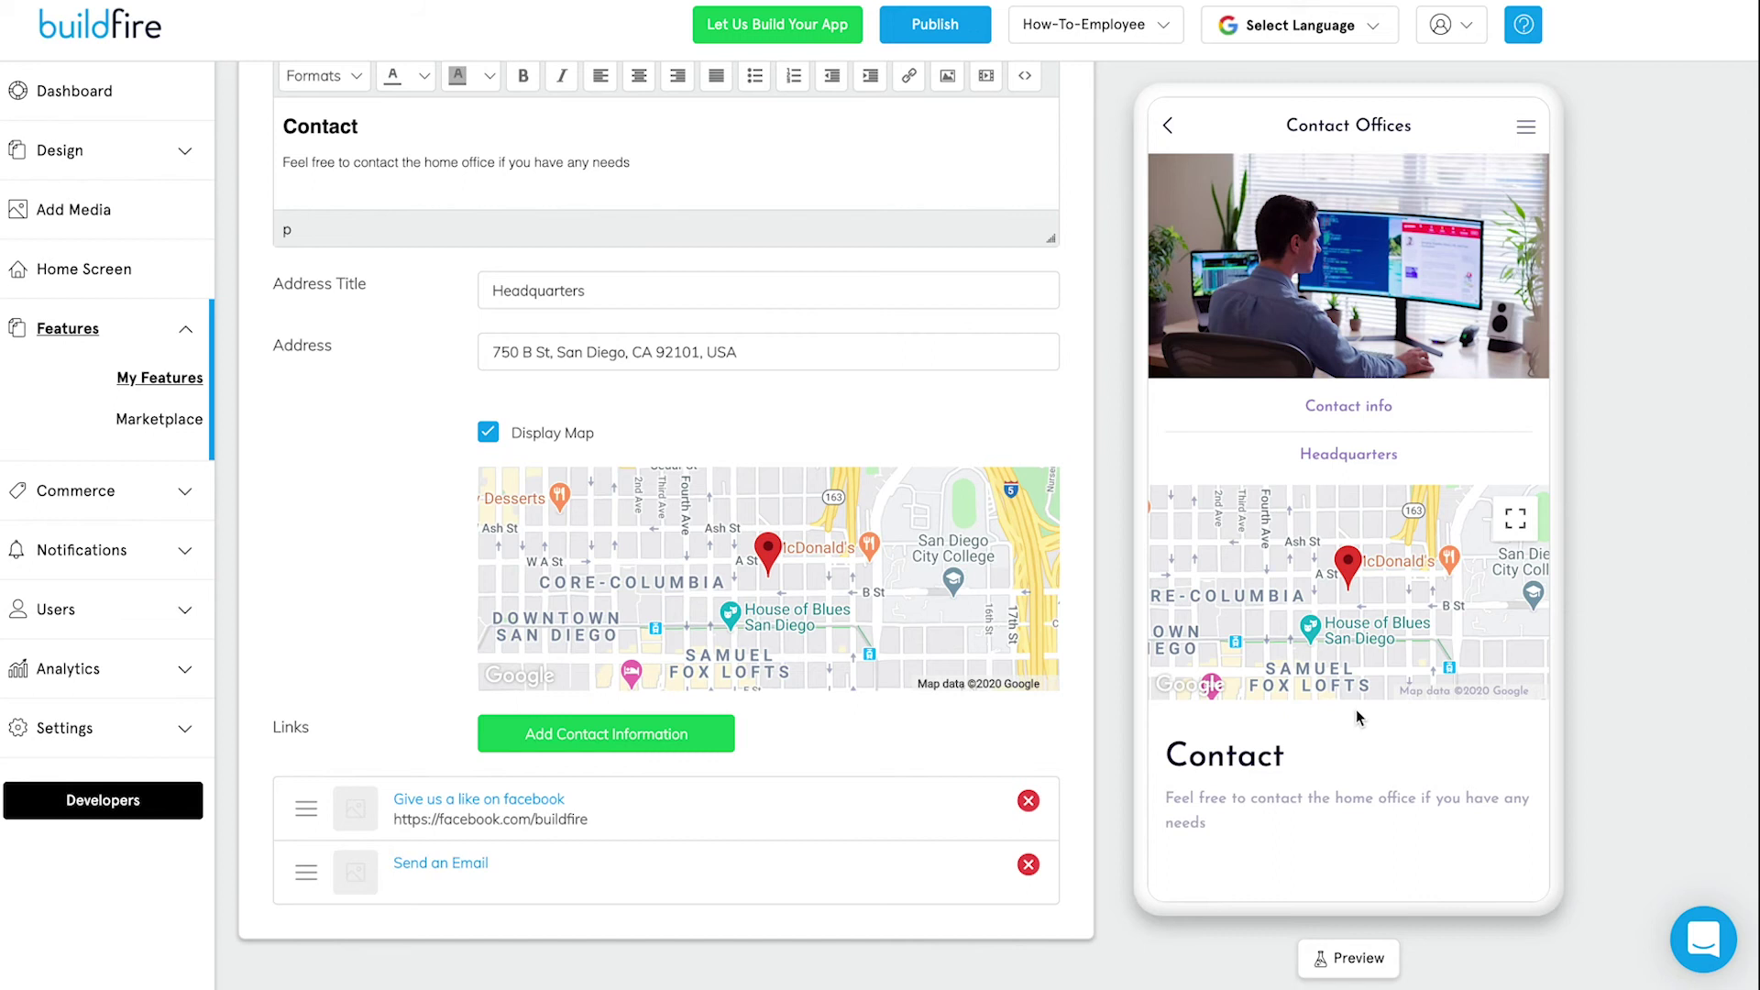
{"action": "left_click", "coordinate": [1172, 136]}
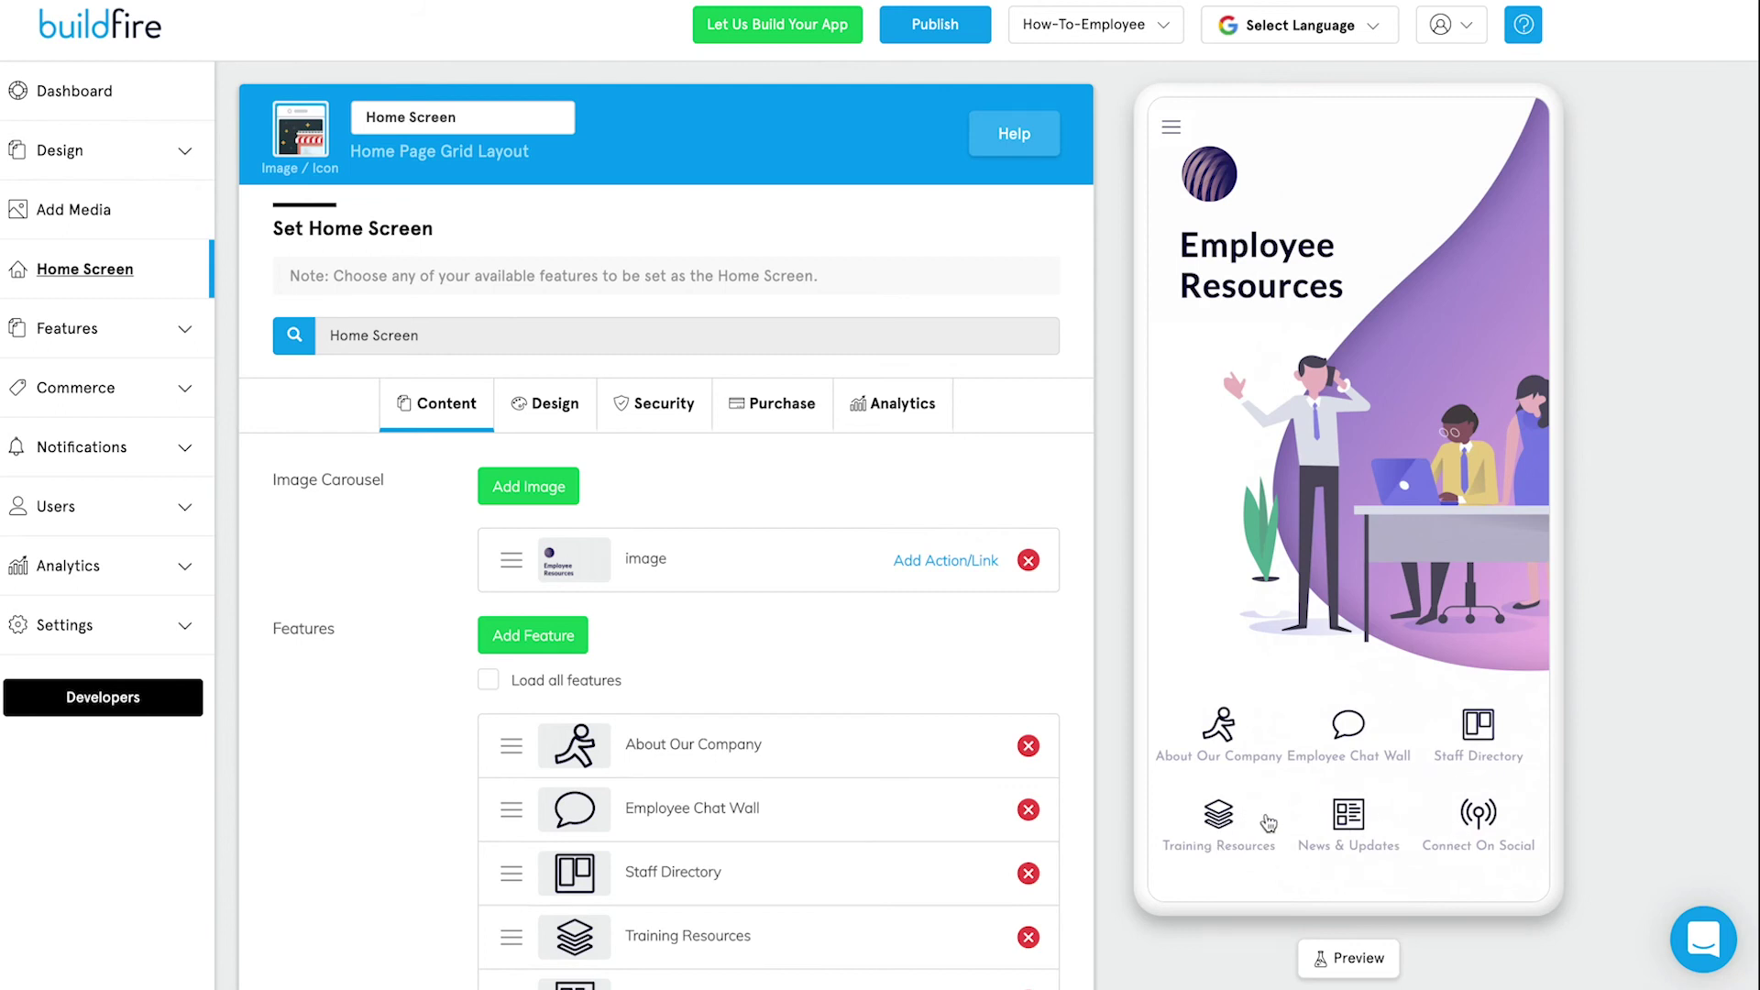
Add the existing Contact Offices feature to the home screen by searching 'contact'.
{"action": "left_click", "coordinate": [1172, 126]}
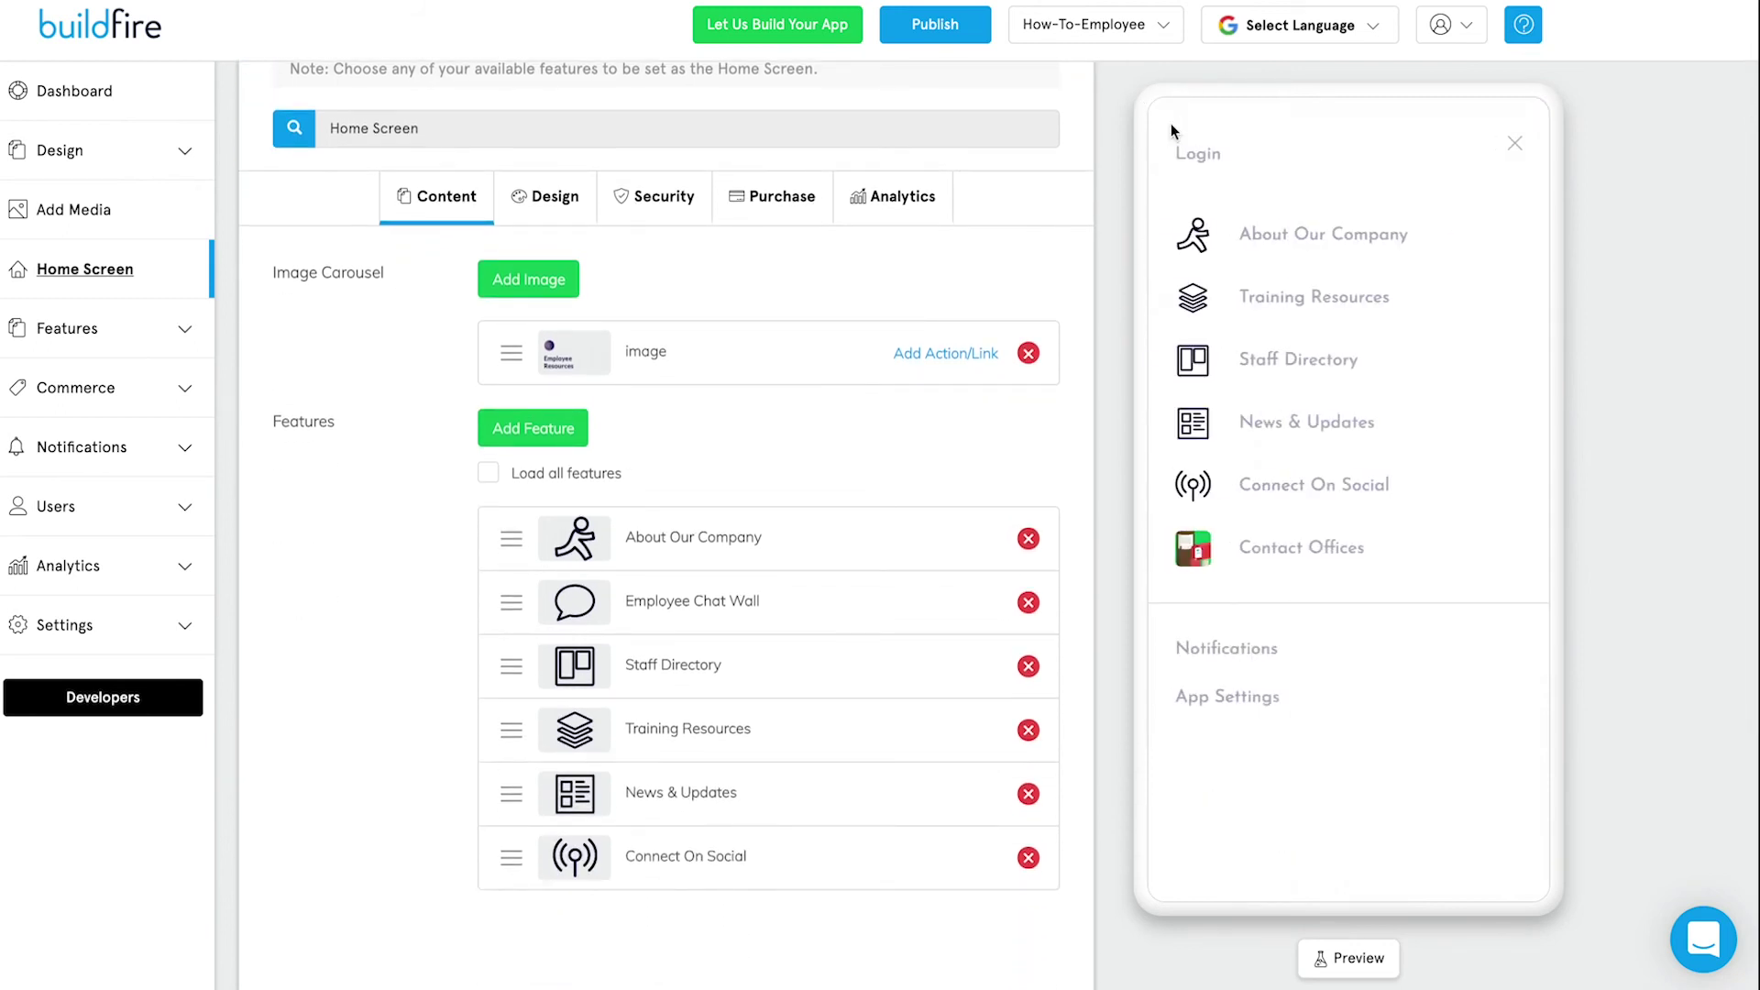
{"action": "left_click", "coordinate": [1514, 144]}
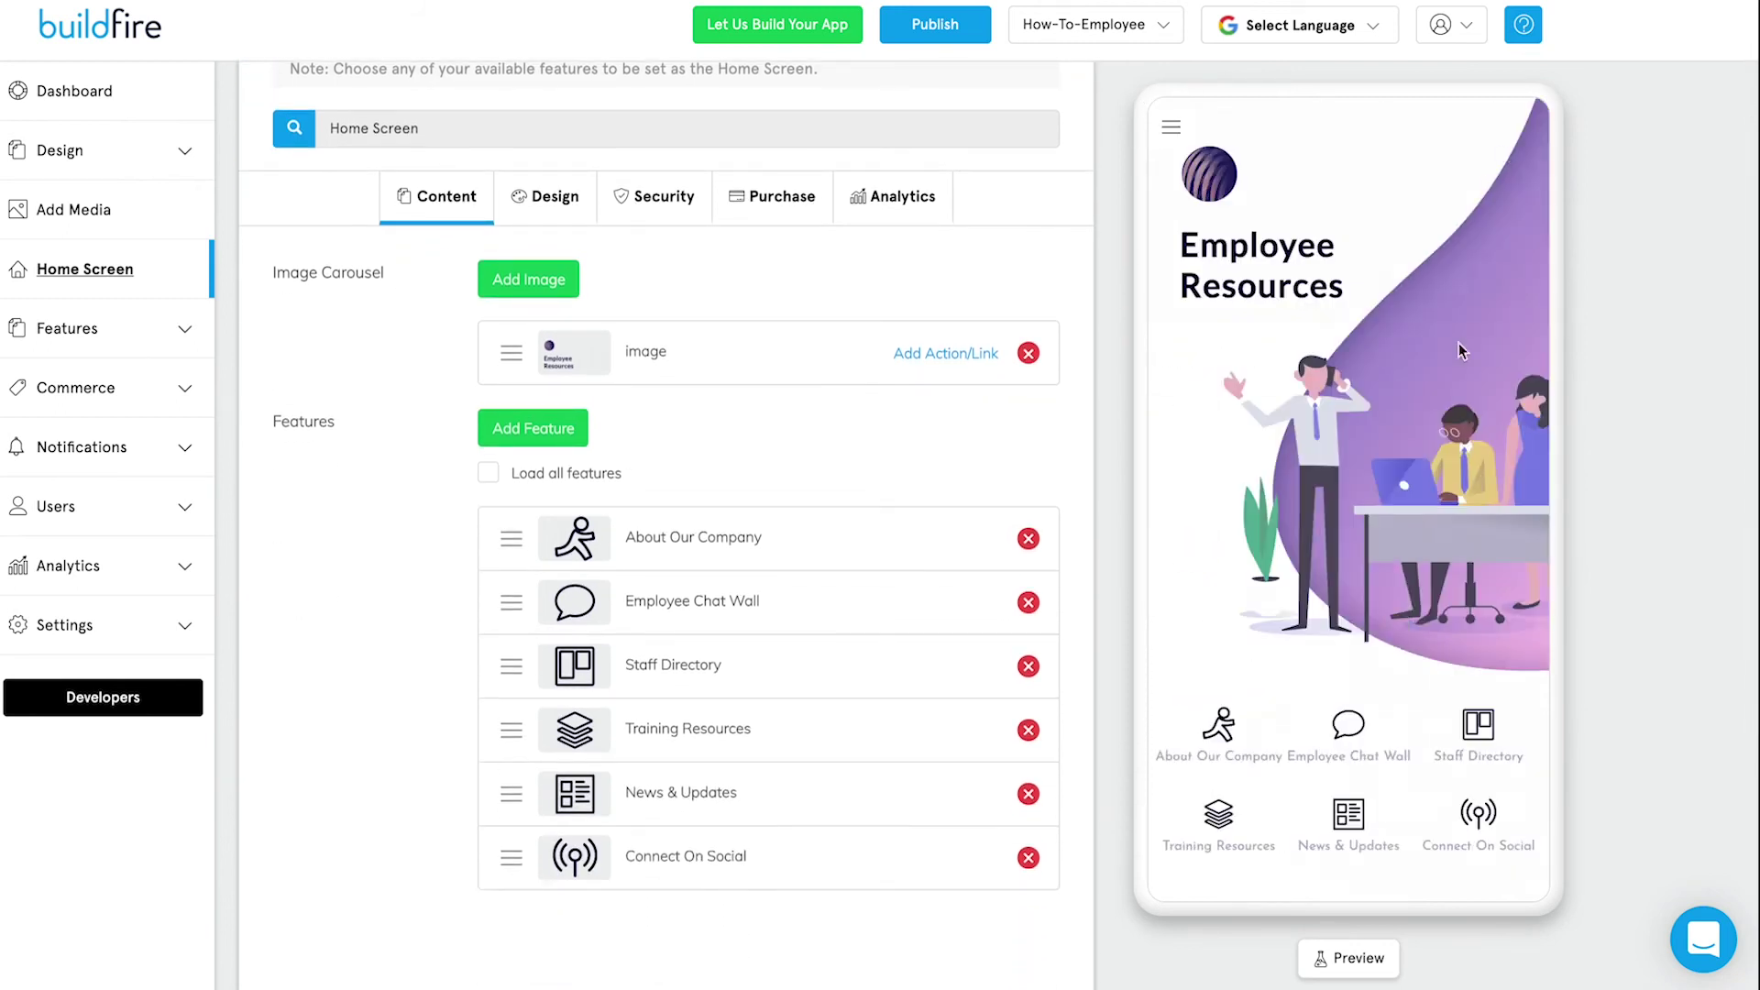
{"action": "left_click", "coordinate": [528, 428]}
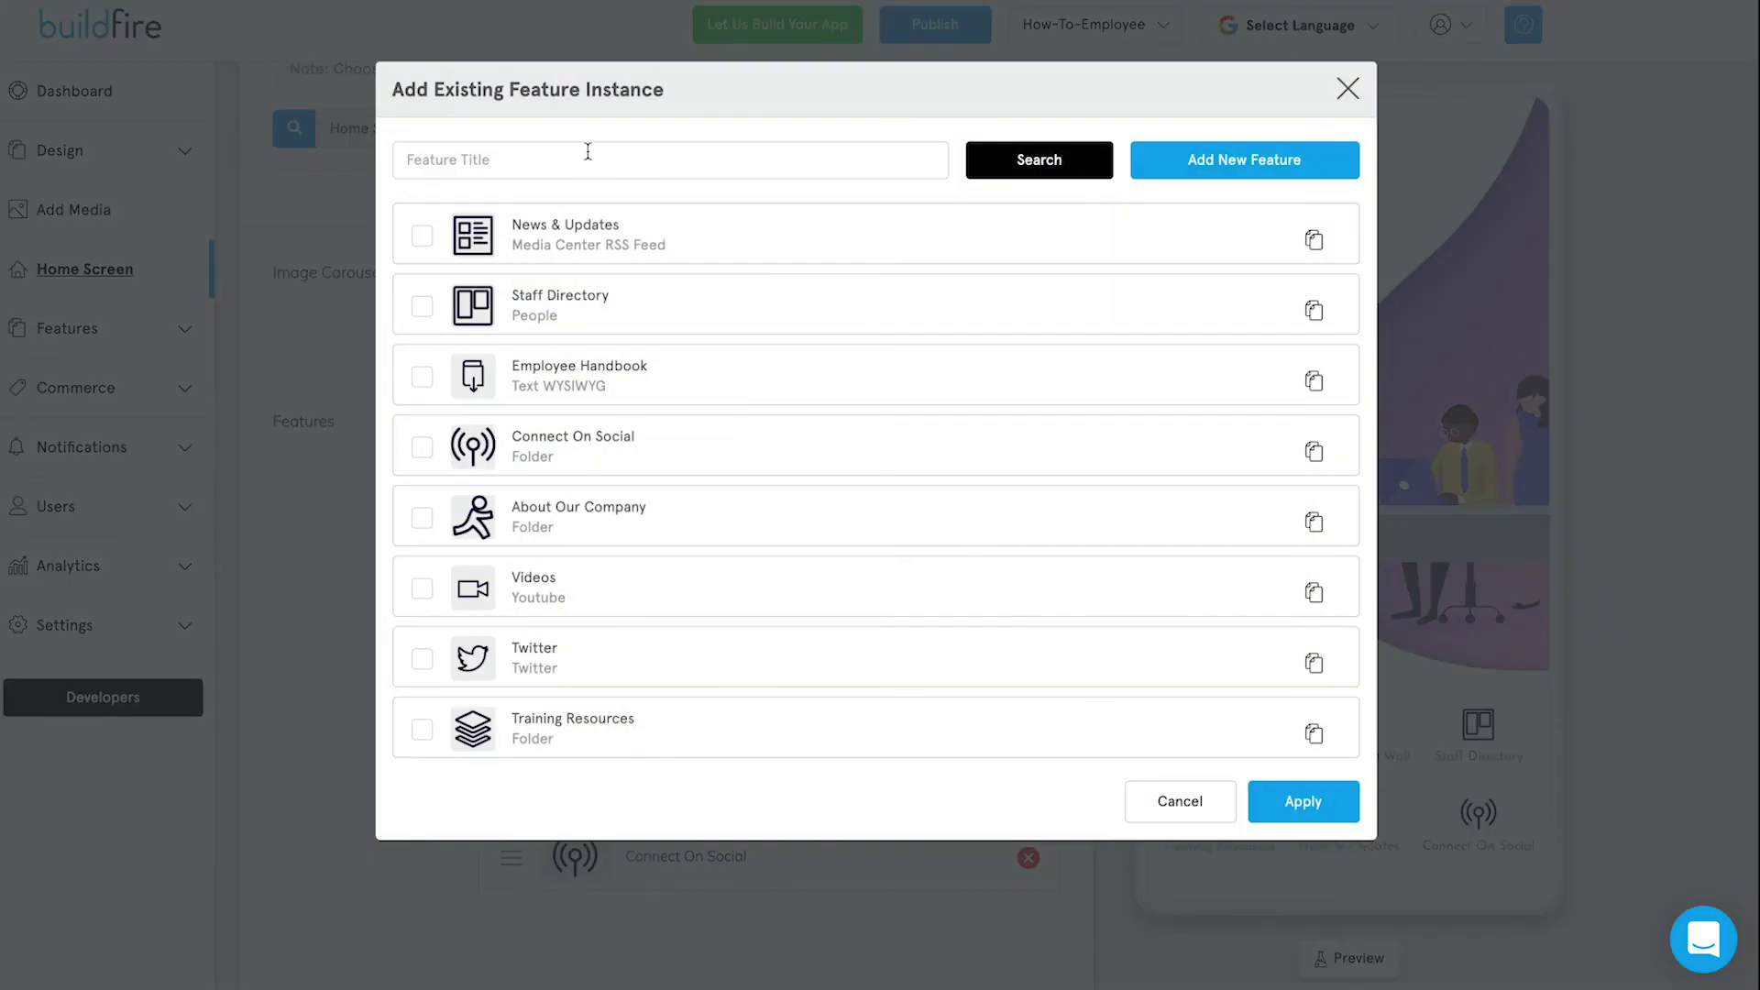
{"action": "left_click", "coordinate": [604, 163]}
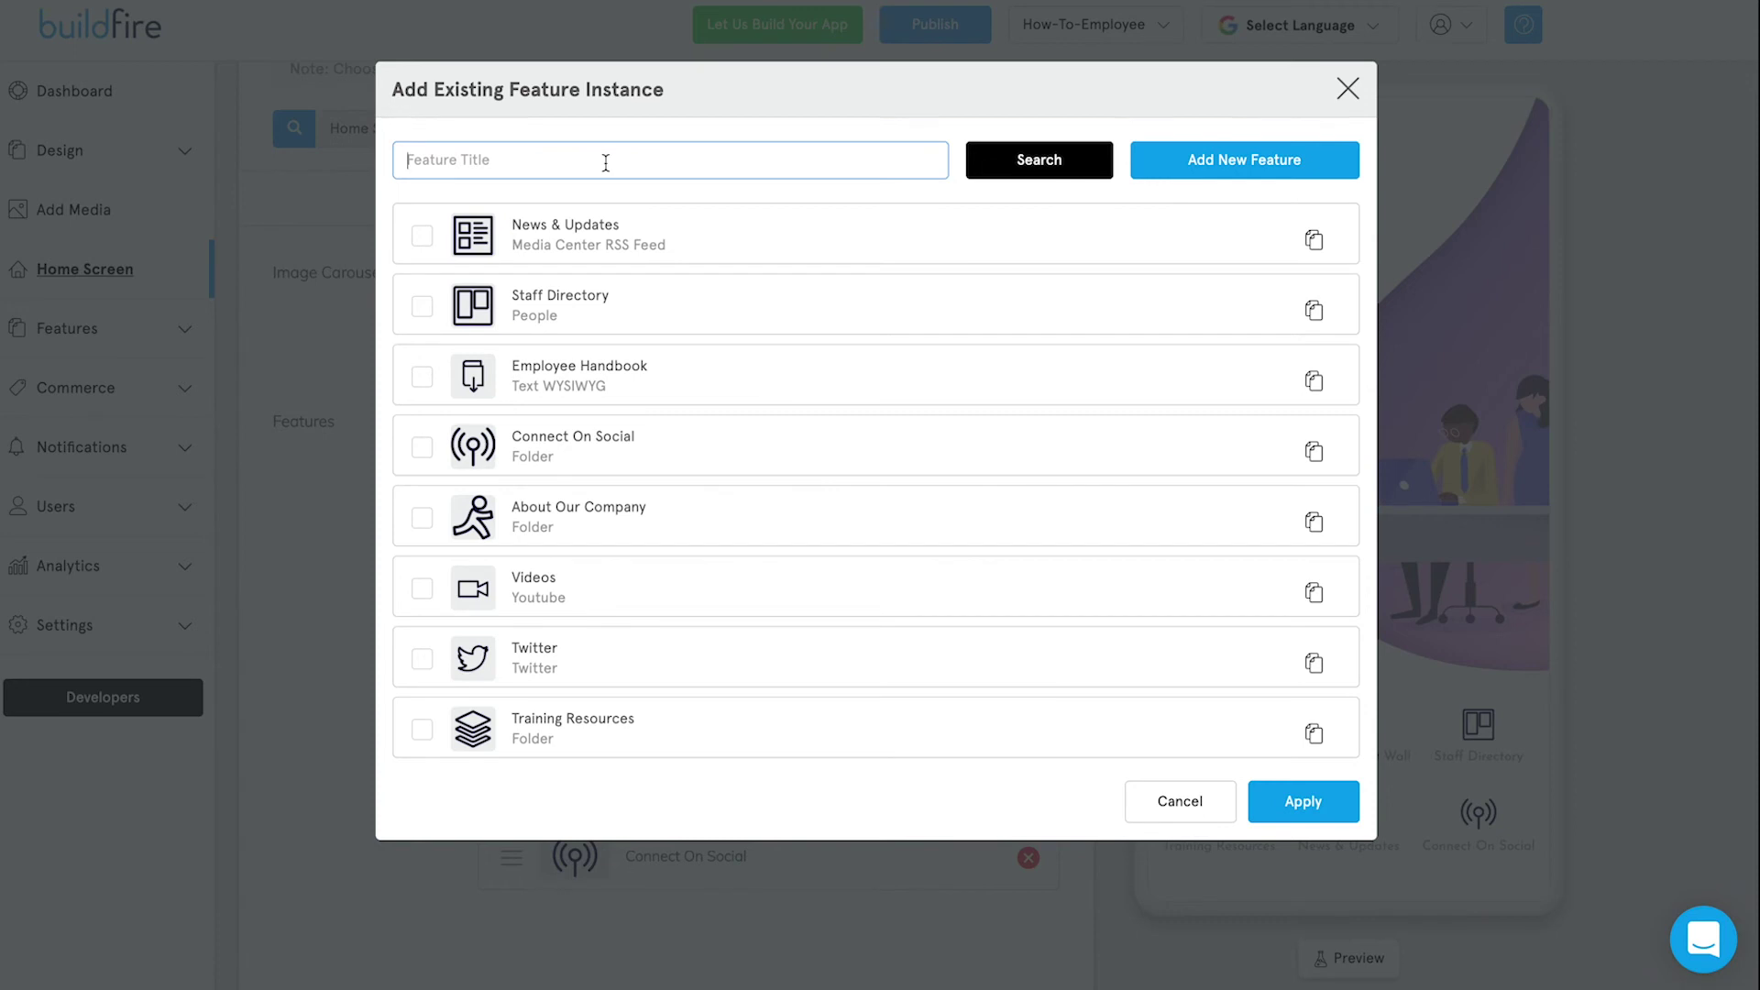
{"action": "type", "text": "contact"}
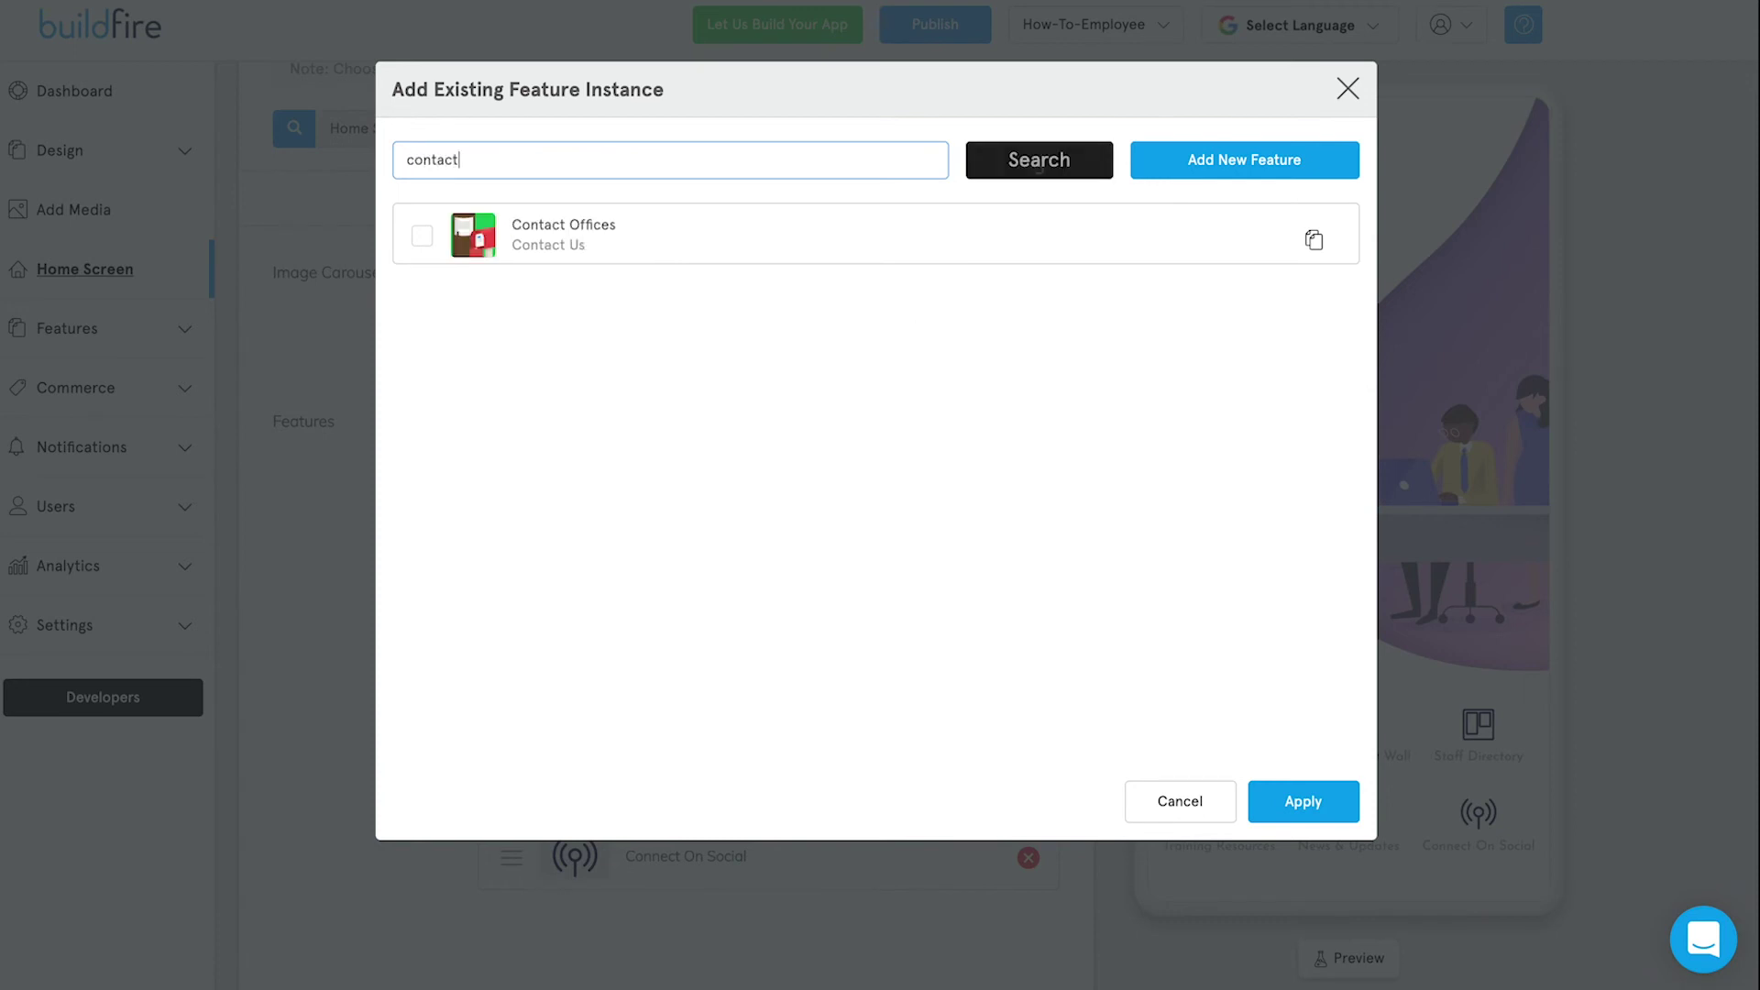
{"action": "left_click", "coordinate": [577, 243]}
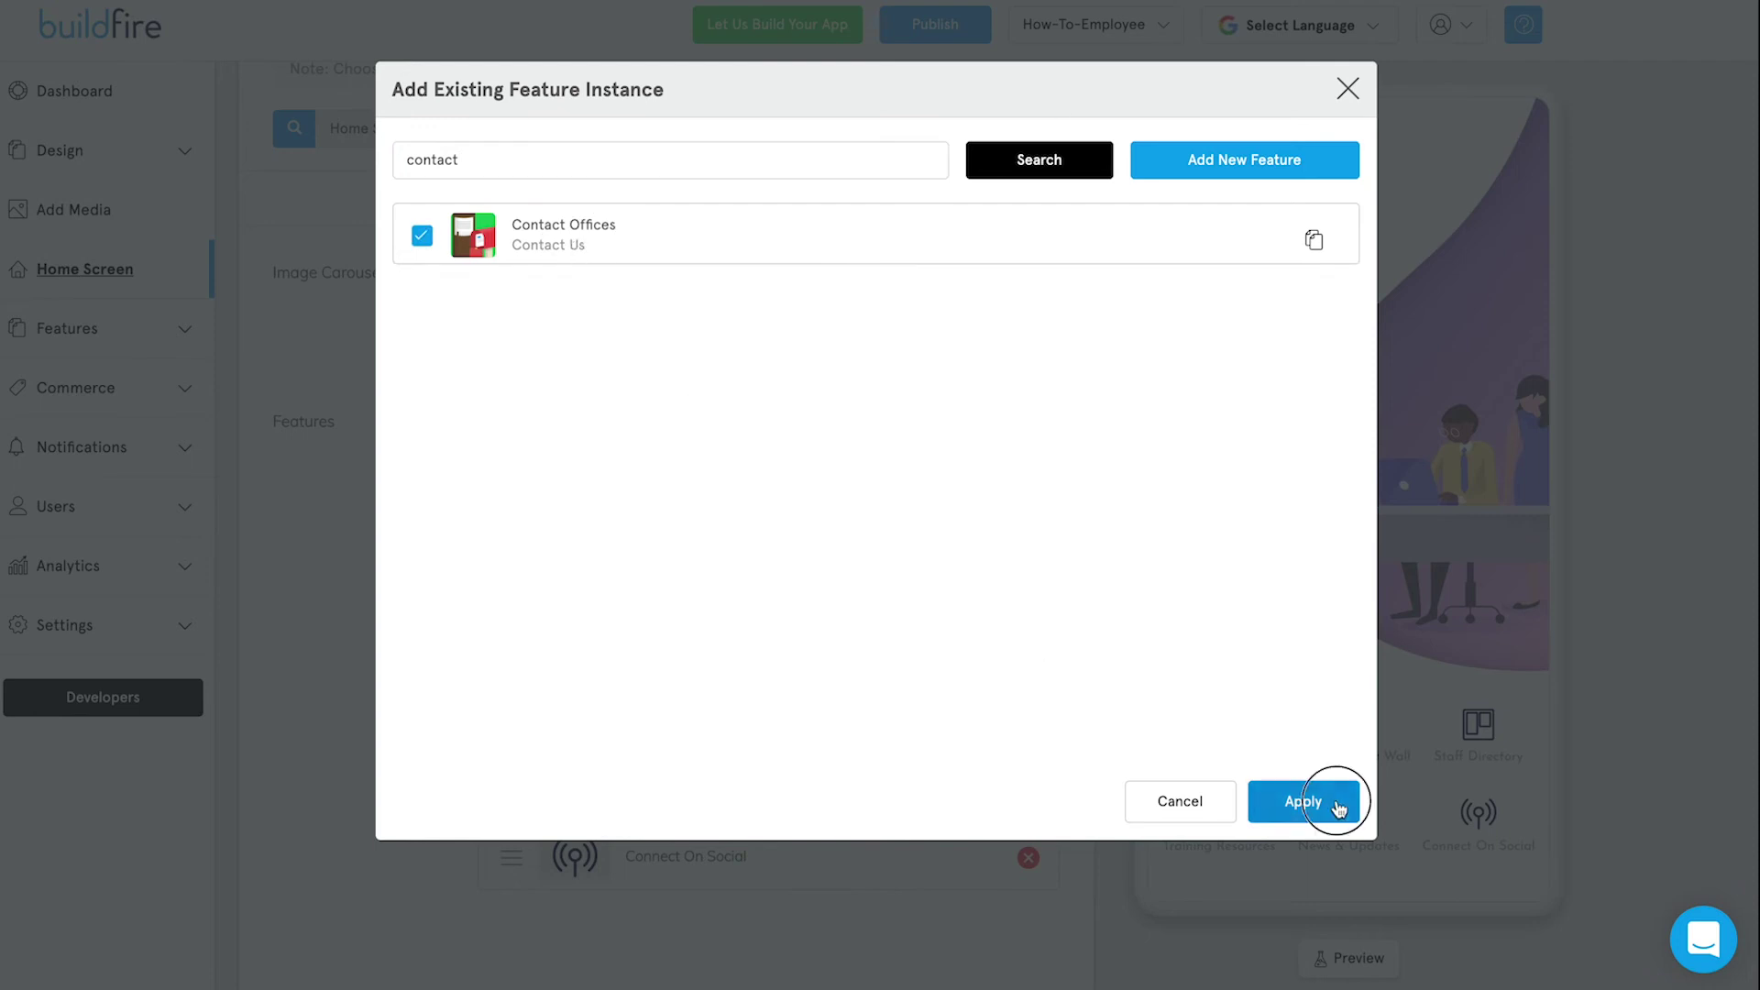
{"action": "left_click", "coordinate": [1321, 803]}
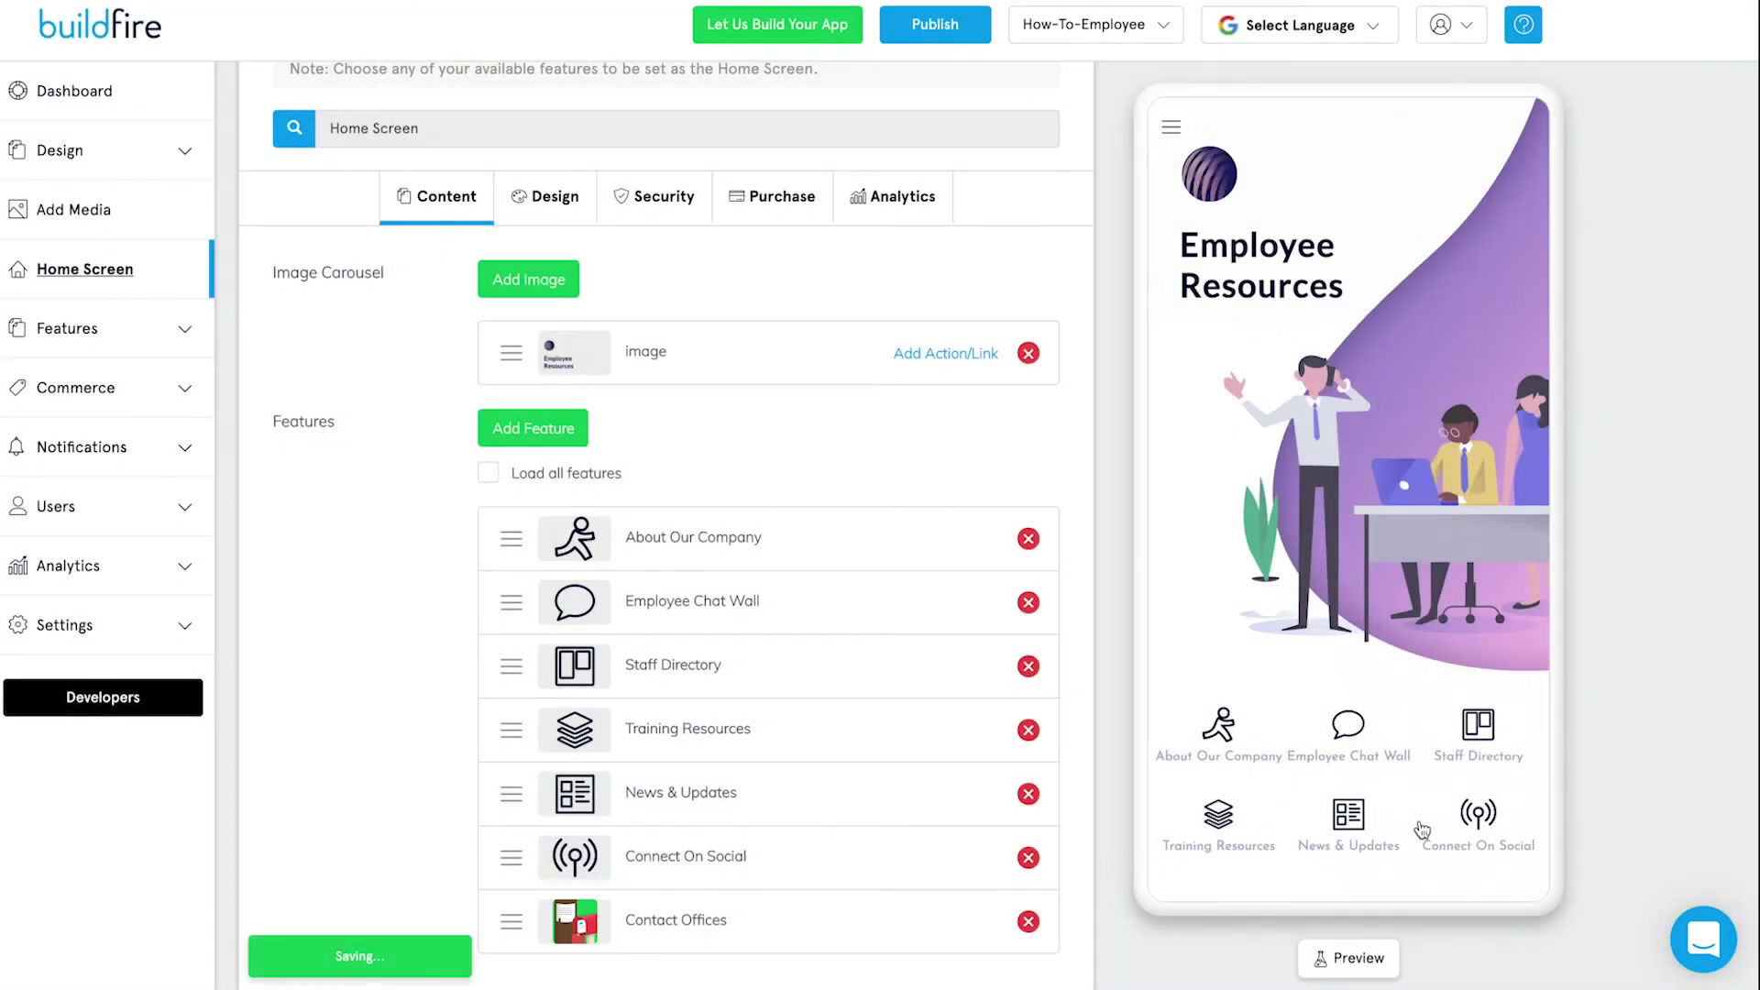
Page through the preview's home grid and open Contact Offices from it.
{"action": "left_click_drag", "start_coordinate": [1436, 824], "coordinate": [1268, 833]}
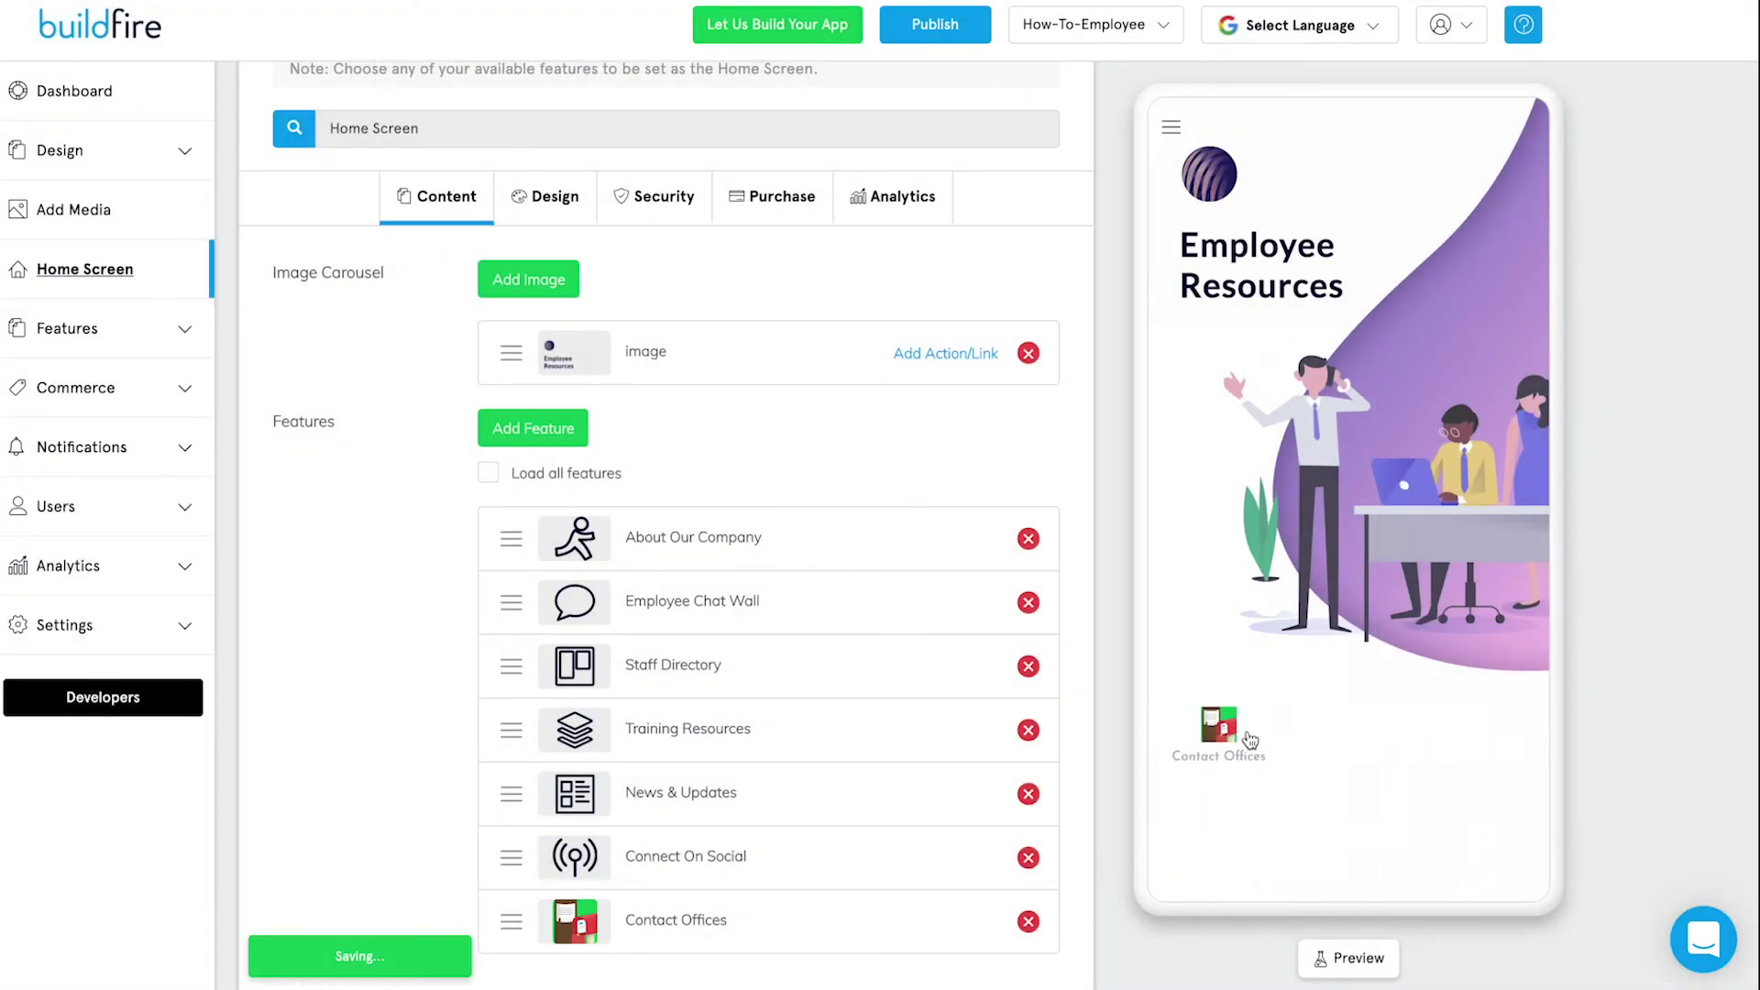
{"action": "left_click_drag", "start_coordinate": [1220, 768], "coordinate": [1252, 802]}
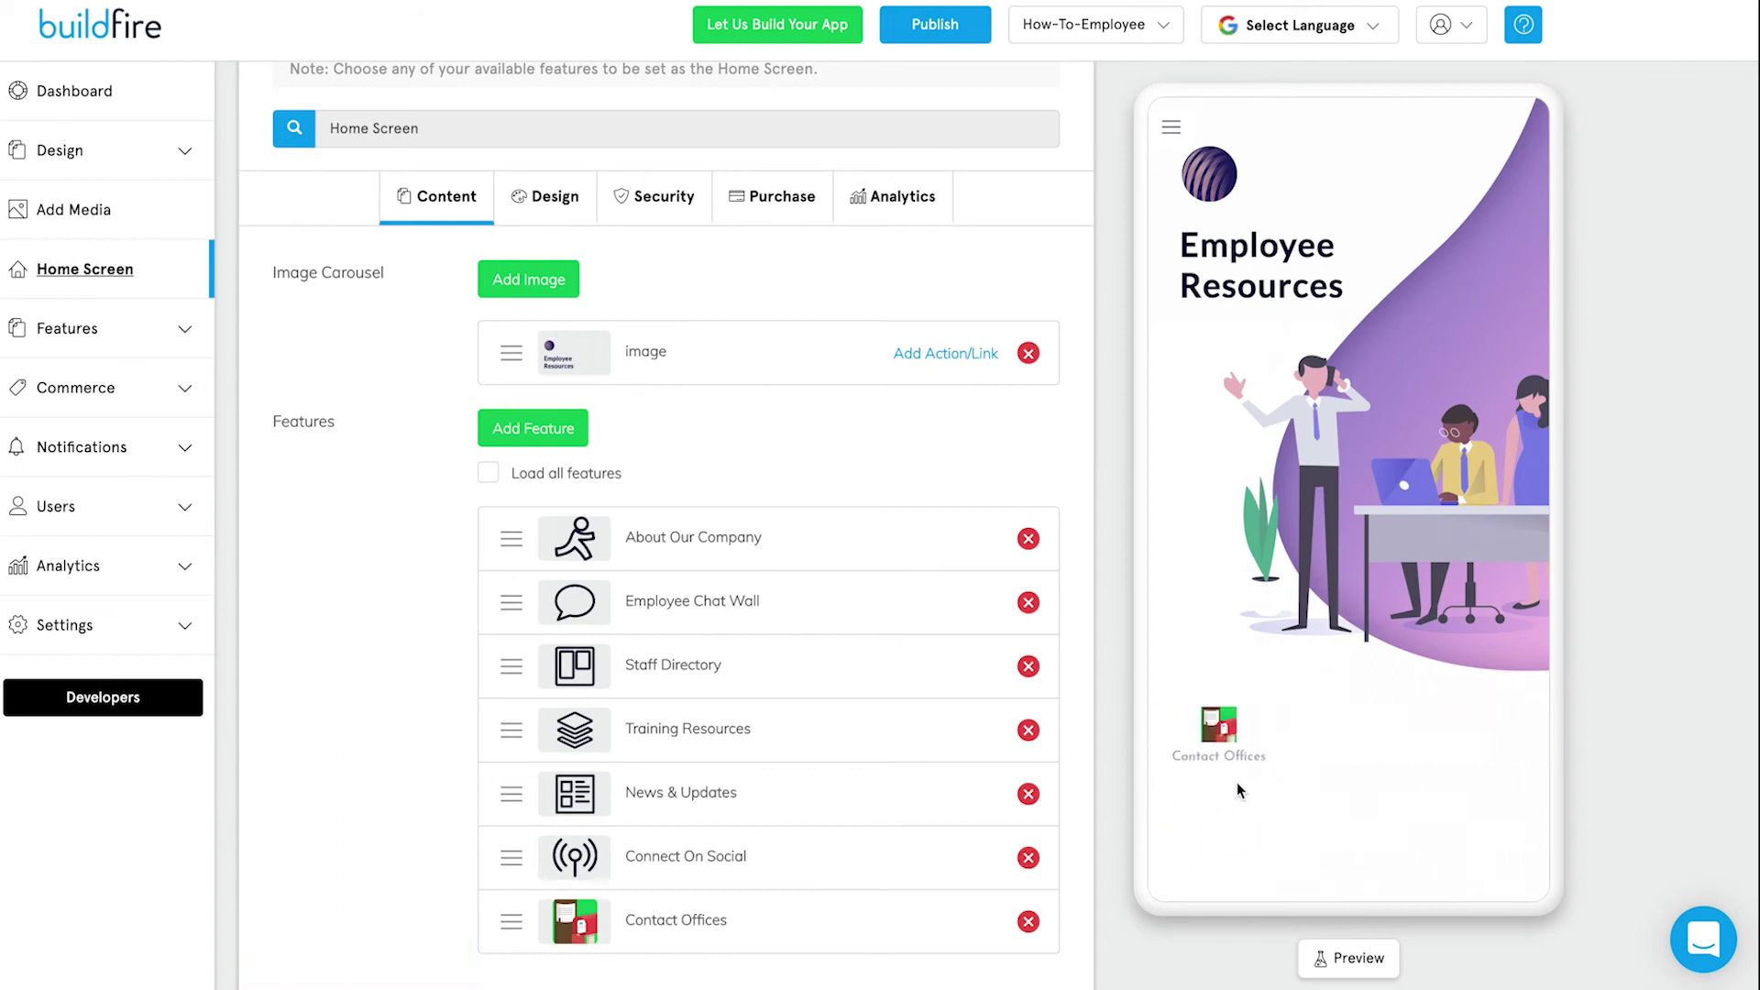
{"action": "left_click_drag", "start_coordinate": [1225, 796], "coordinate": [1336, 794]}
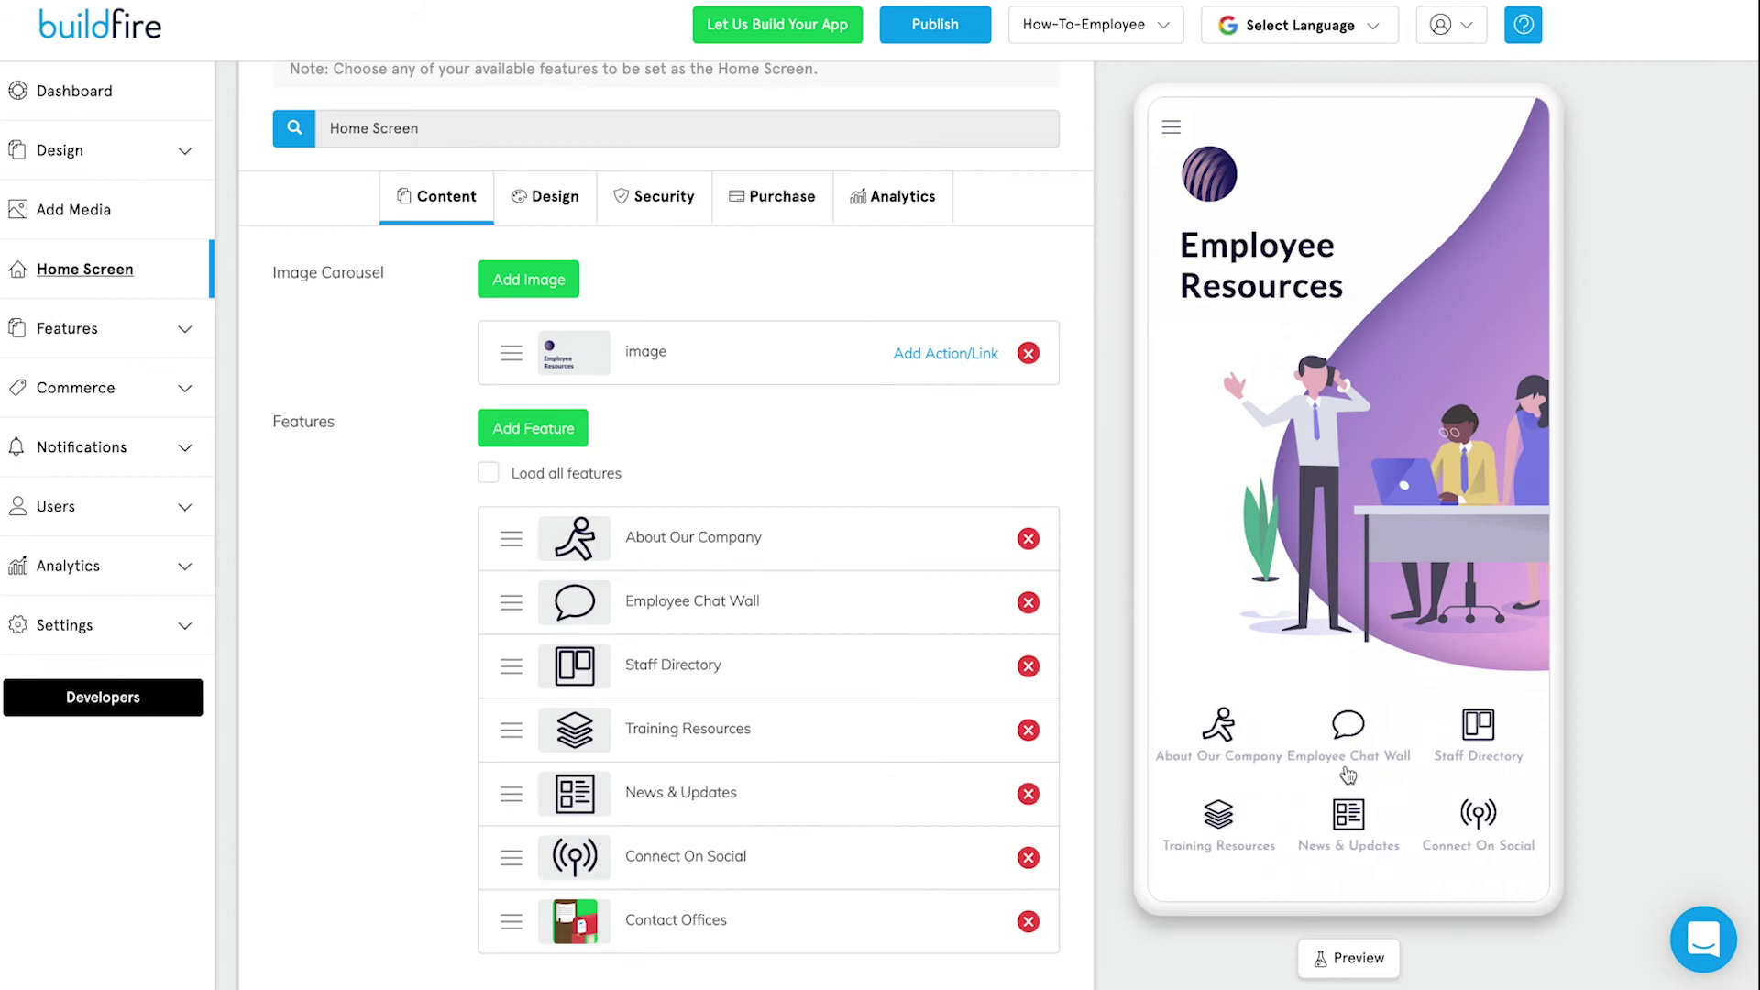
{"action": "left_click_drag", "start_coordinate": [1357, 825], "coordinate": [1338, 871]}
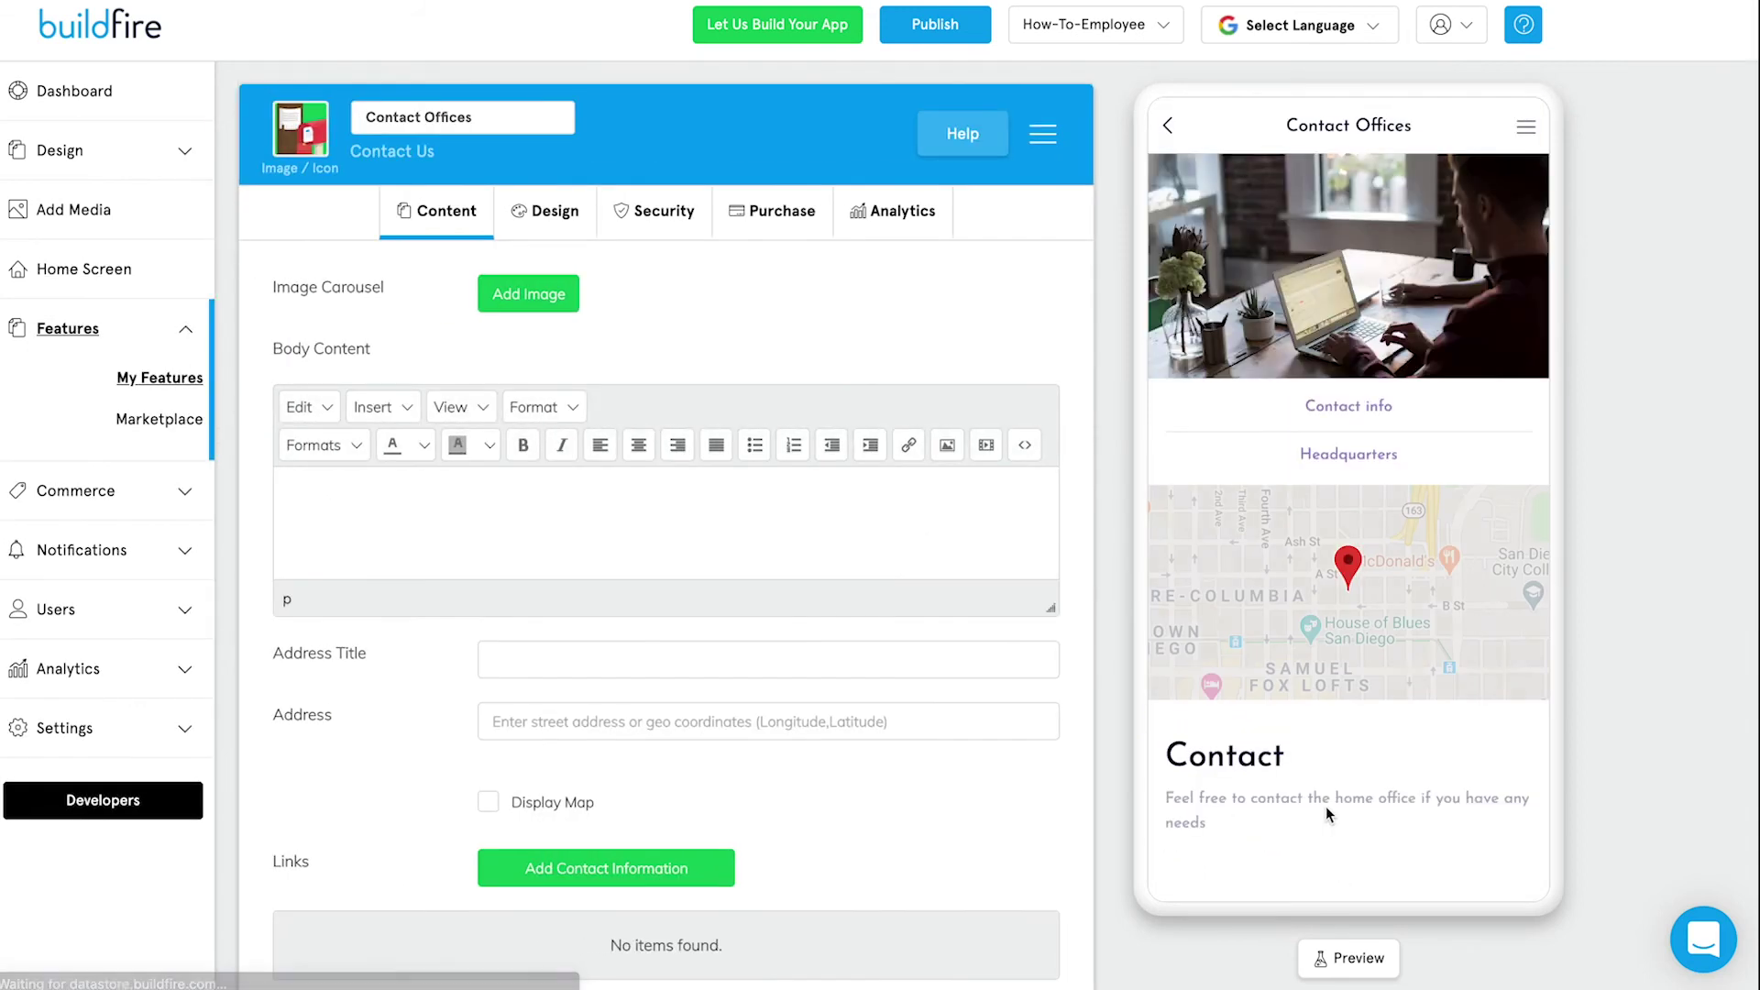
Set the envelope from the built-in icons as Contact Offices' icon, then go back home in the preview.
{"action": "mouse_move", "coordinate": [307, 142]}
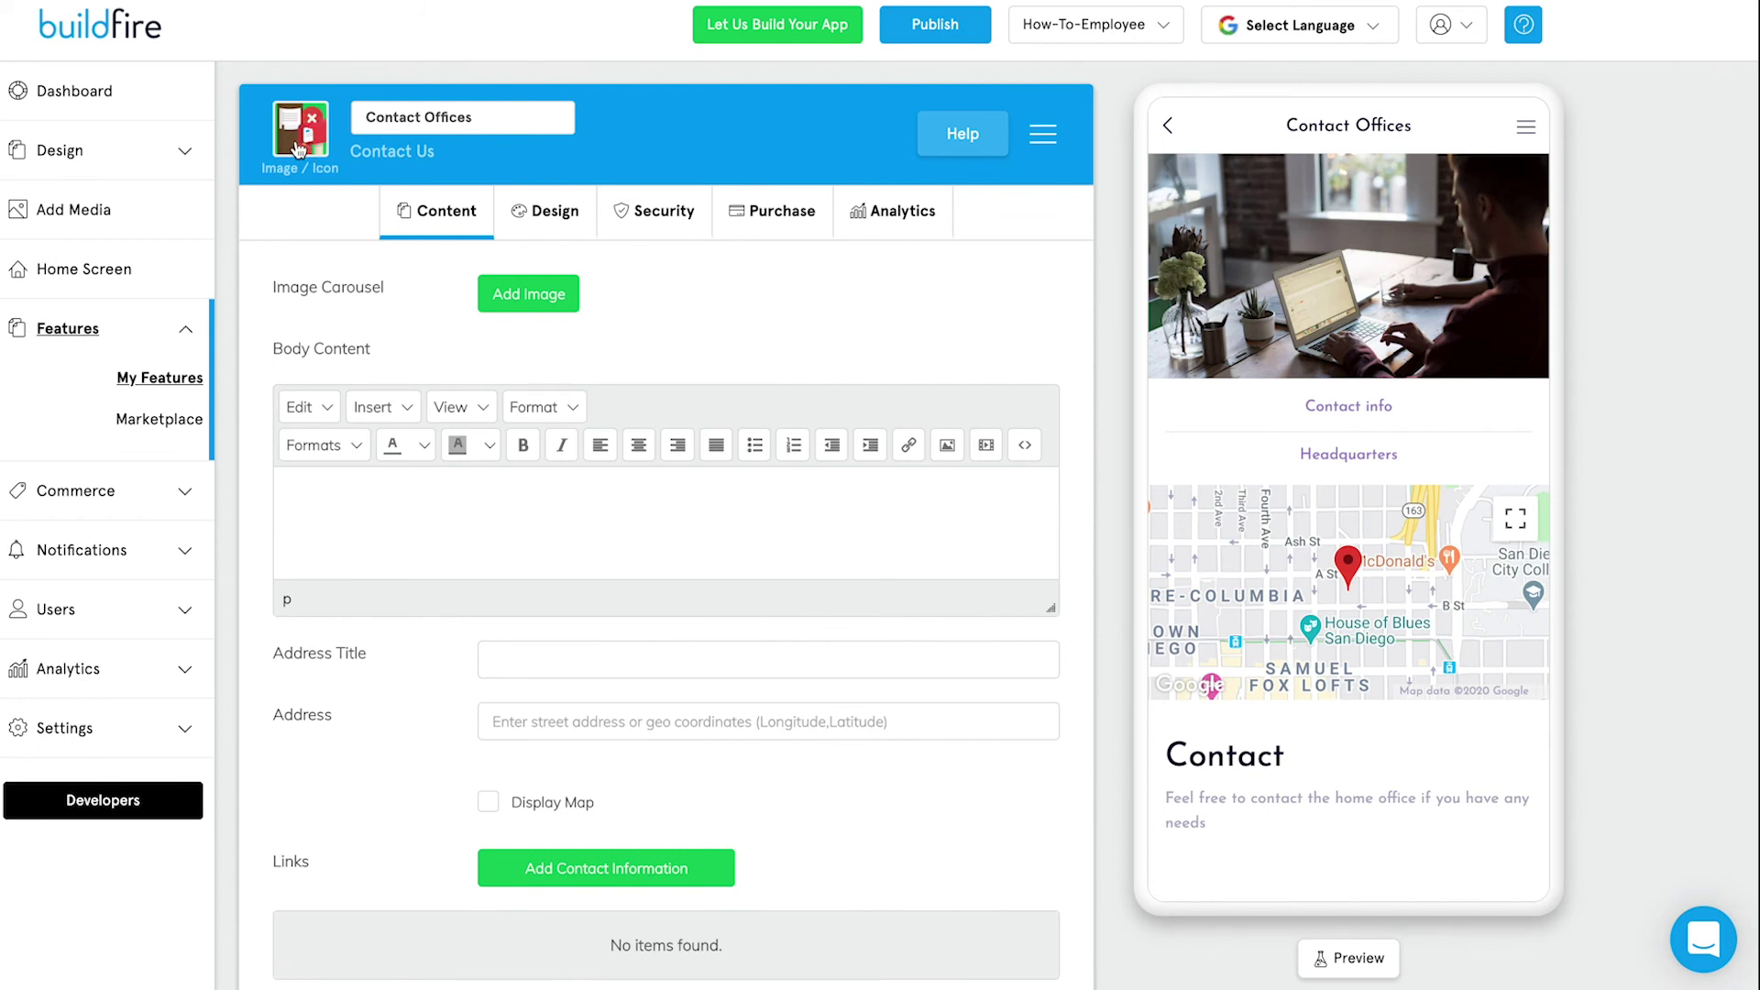
{"action": "left_click", "coordinate": [296, 143]}
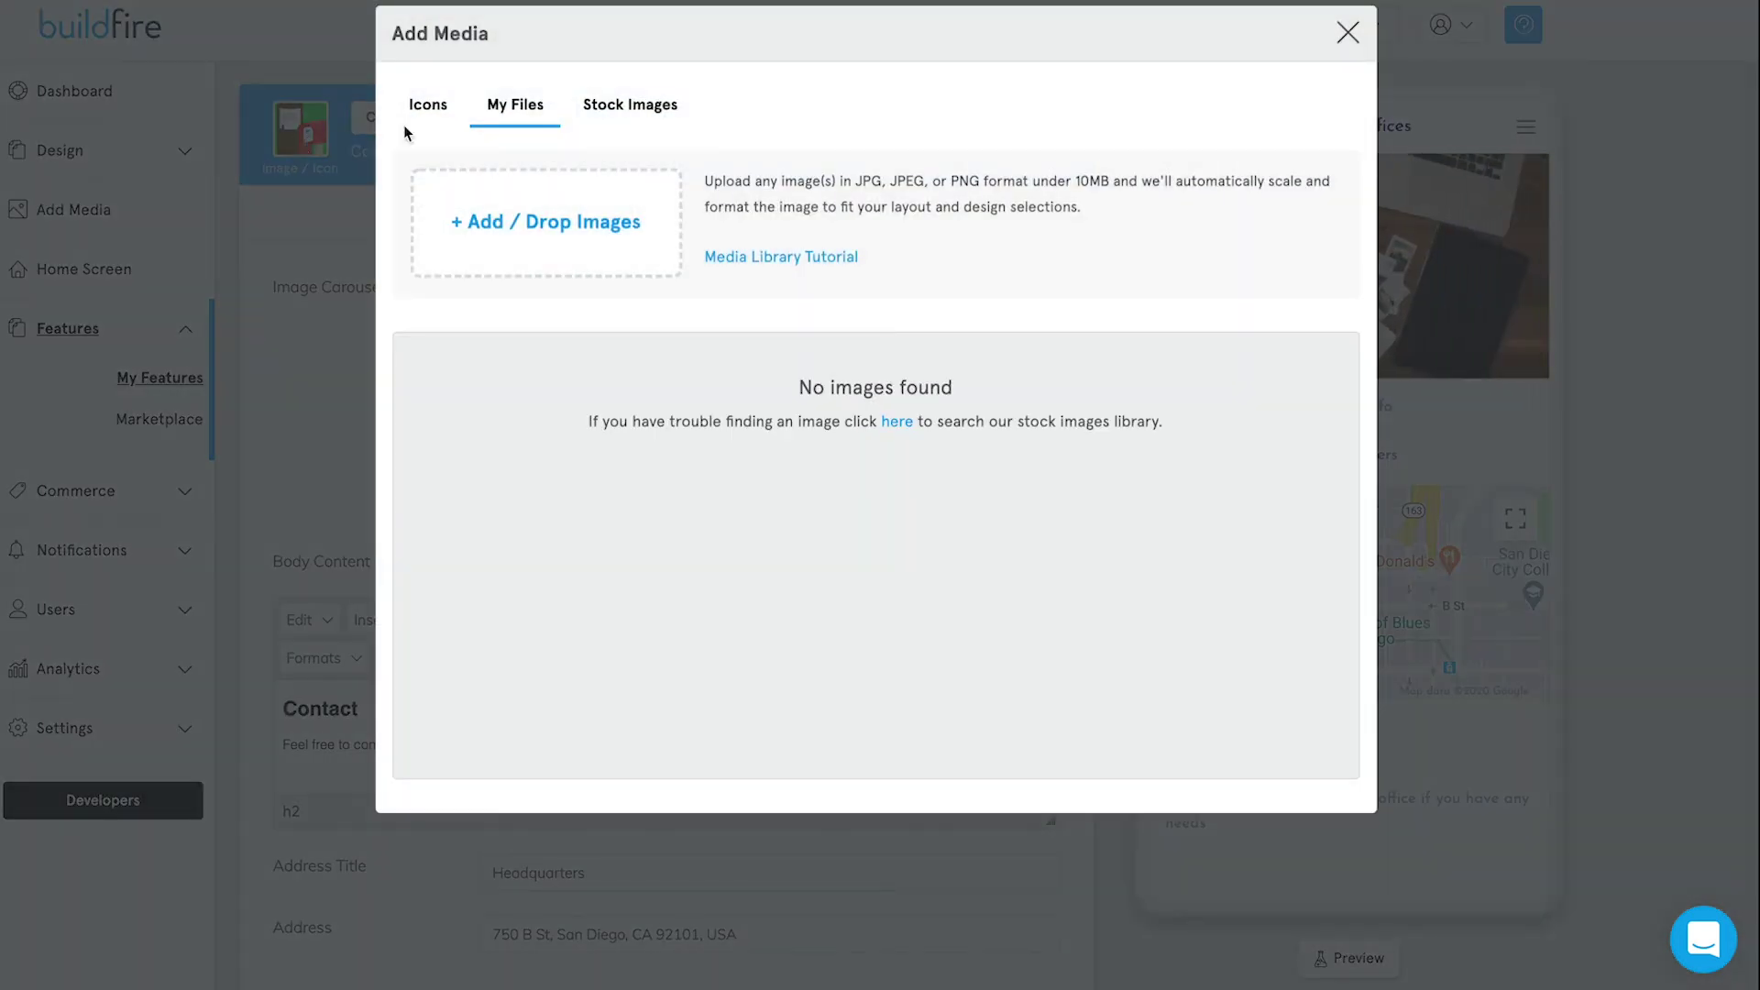
{"action": "left_click", "coordinate": [434, 111]}
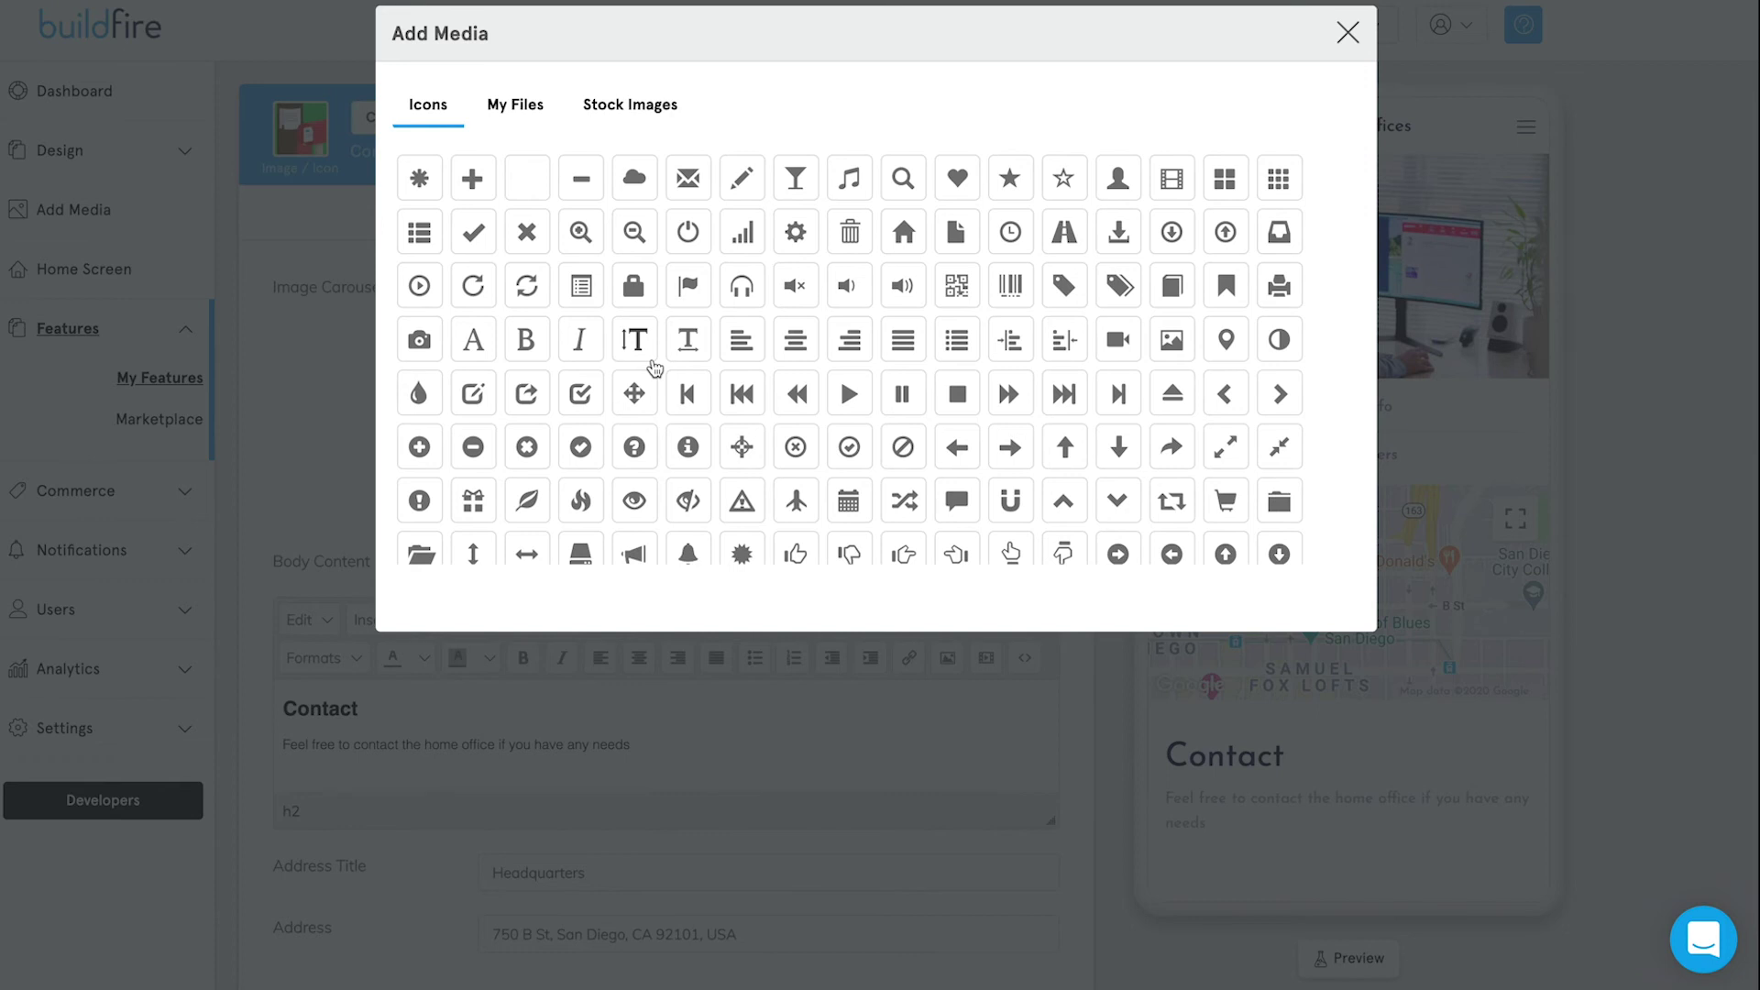
{"action": "scroll", "coordinate": [656, 371], "scroll_direction": "down", "scroll_amount": 1}
{"action": "scroll", "coordinate": [657, 366], "scroll_direction": "down", "scroll_amount": 1}
{"action": "scroll", "coordinate": [656, 365], "scroll_direction": "up", "scroll_amount": 2}
{"action": "left_click", "coordinate": [690, 172]}
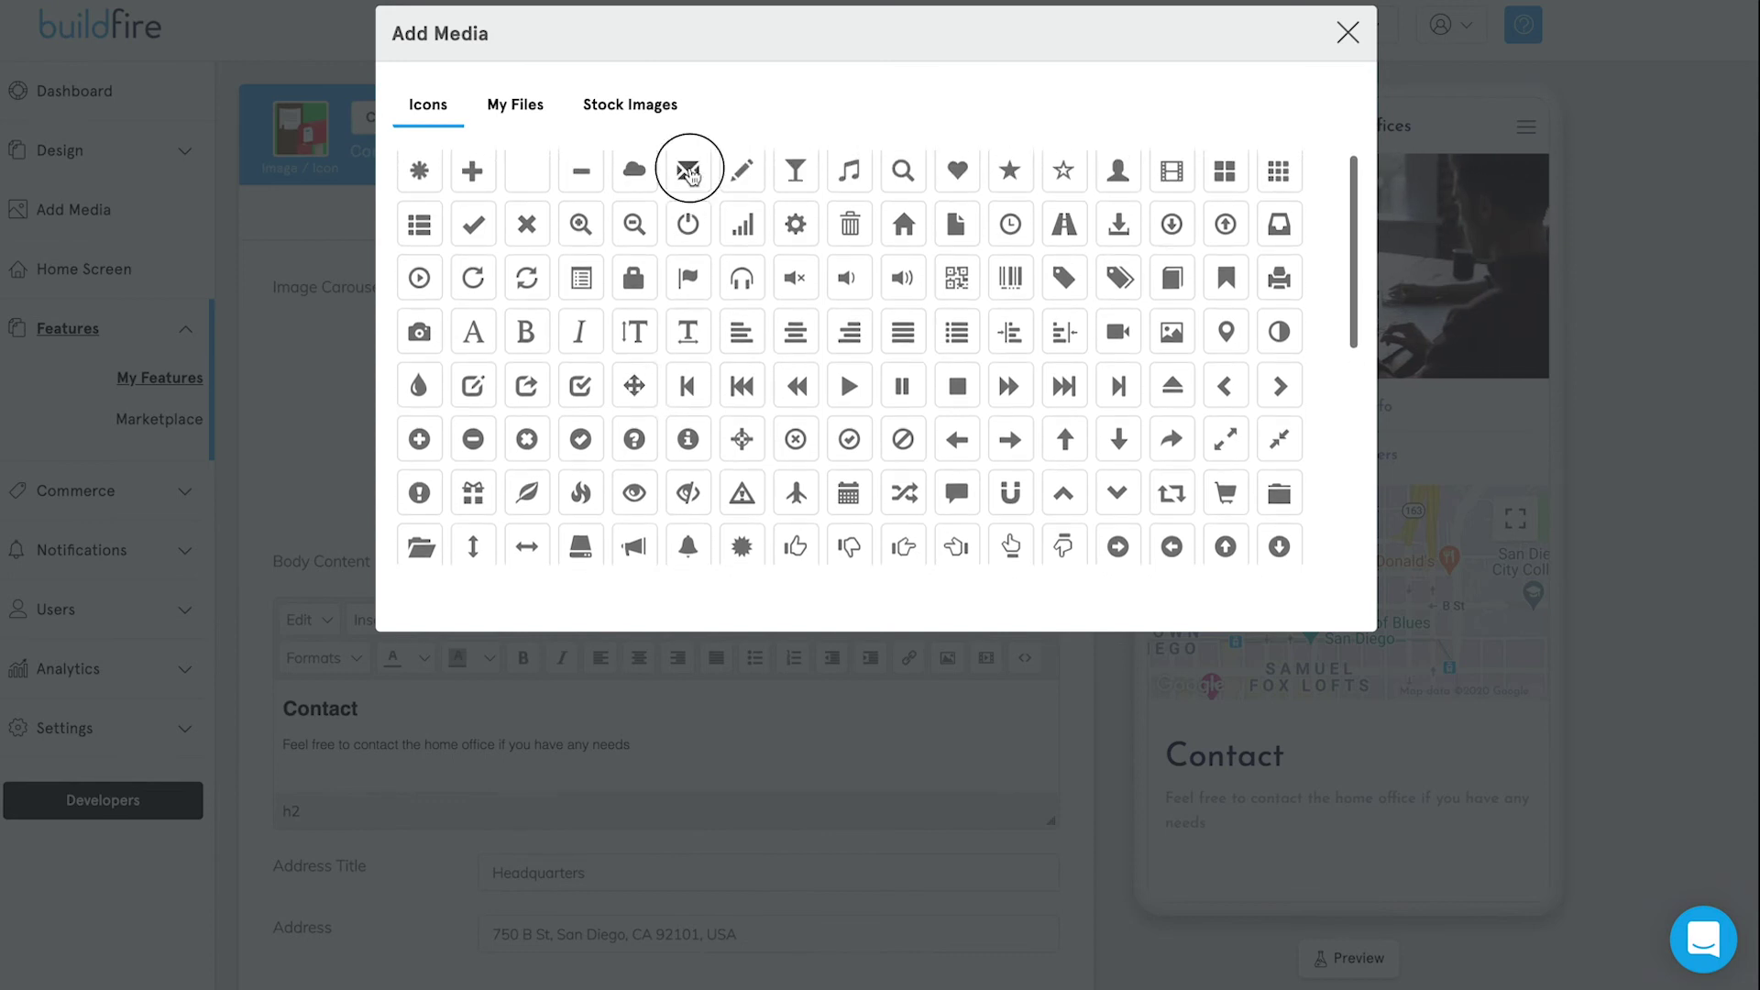
{"action": "left_click", "coordinate": [1306, 670]}
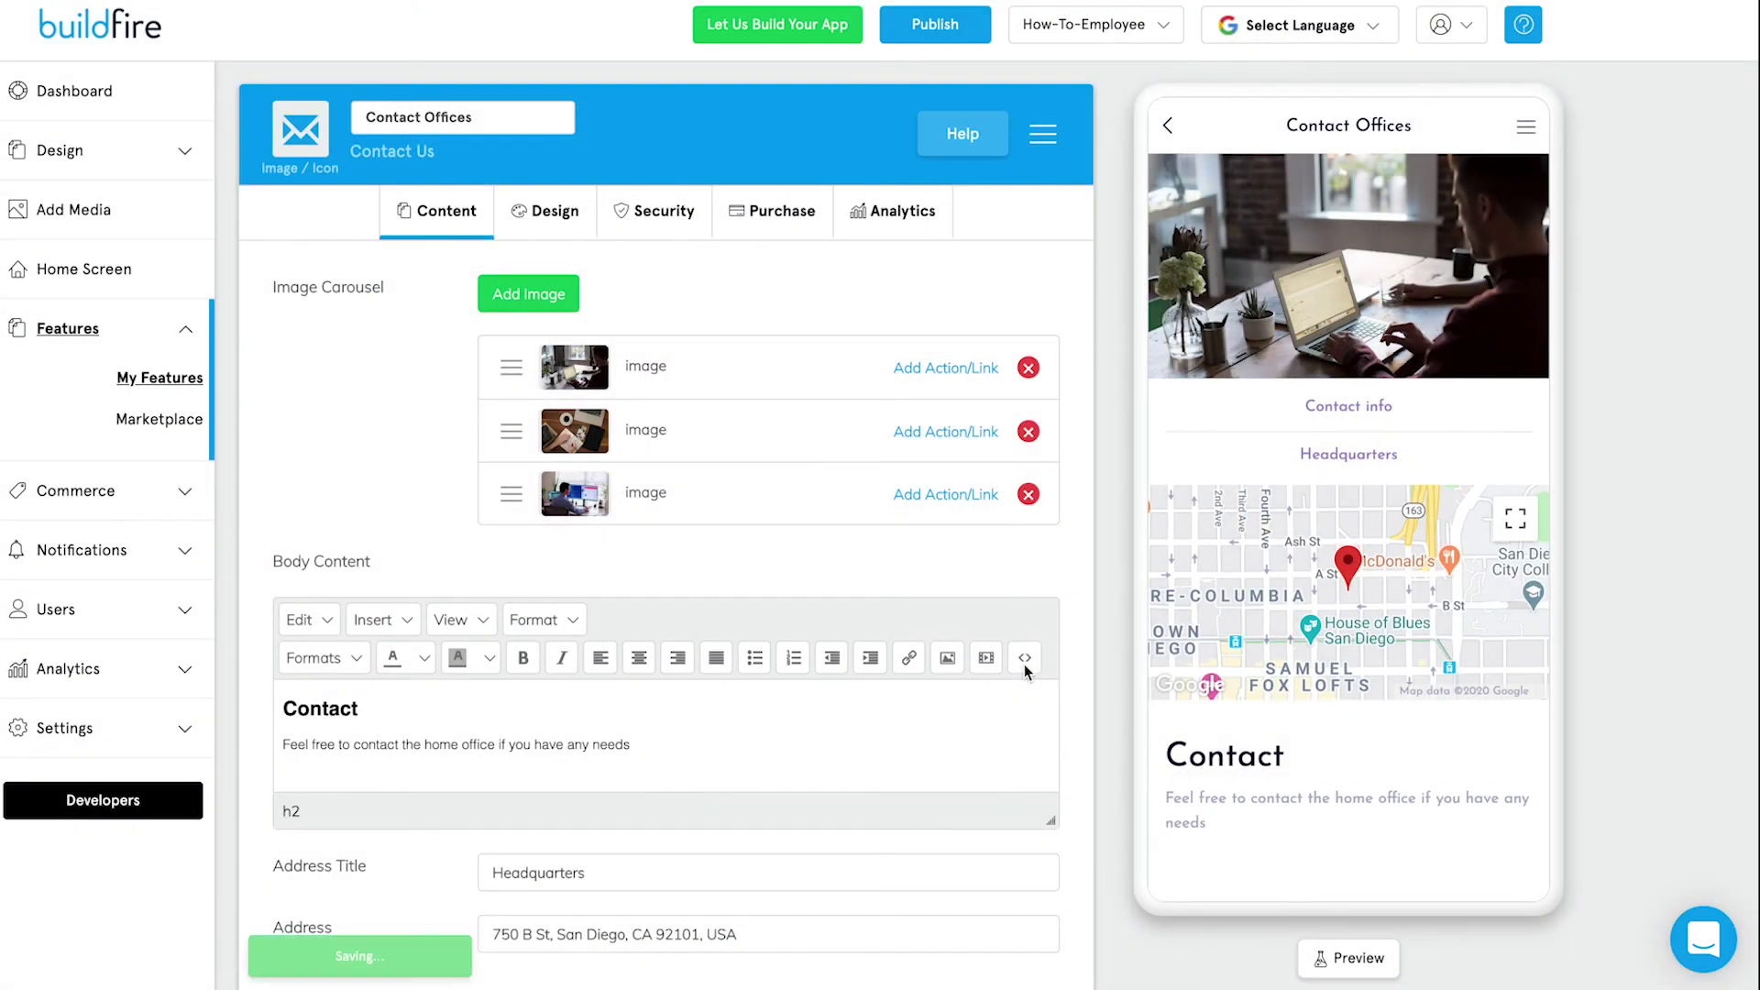
{"action": "mouse_move", "coordinate": [312, 152]}
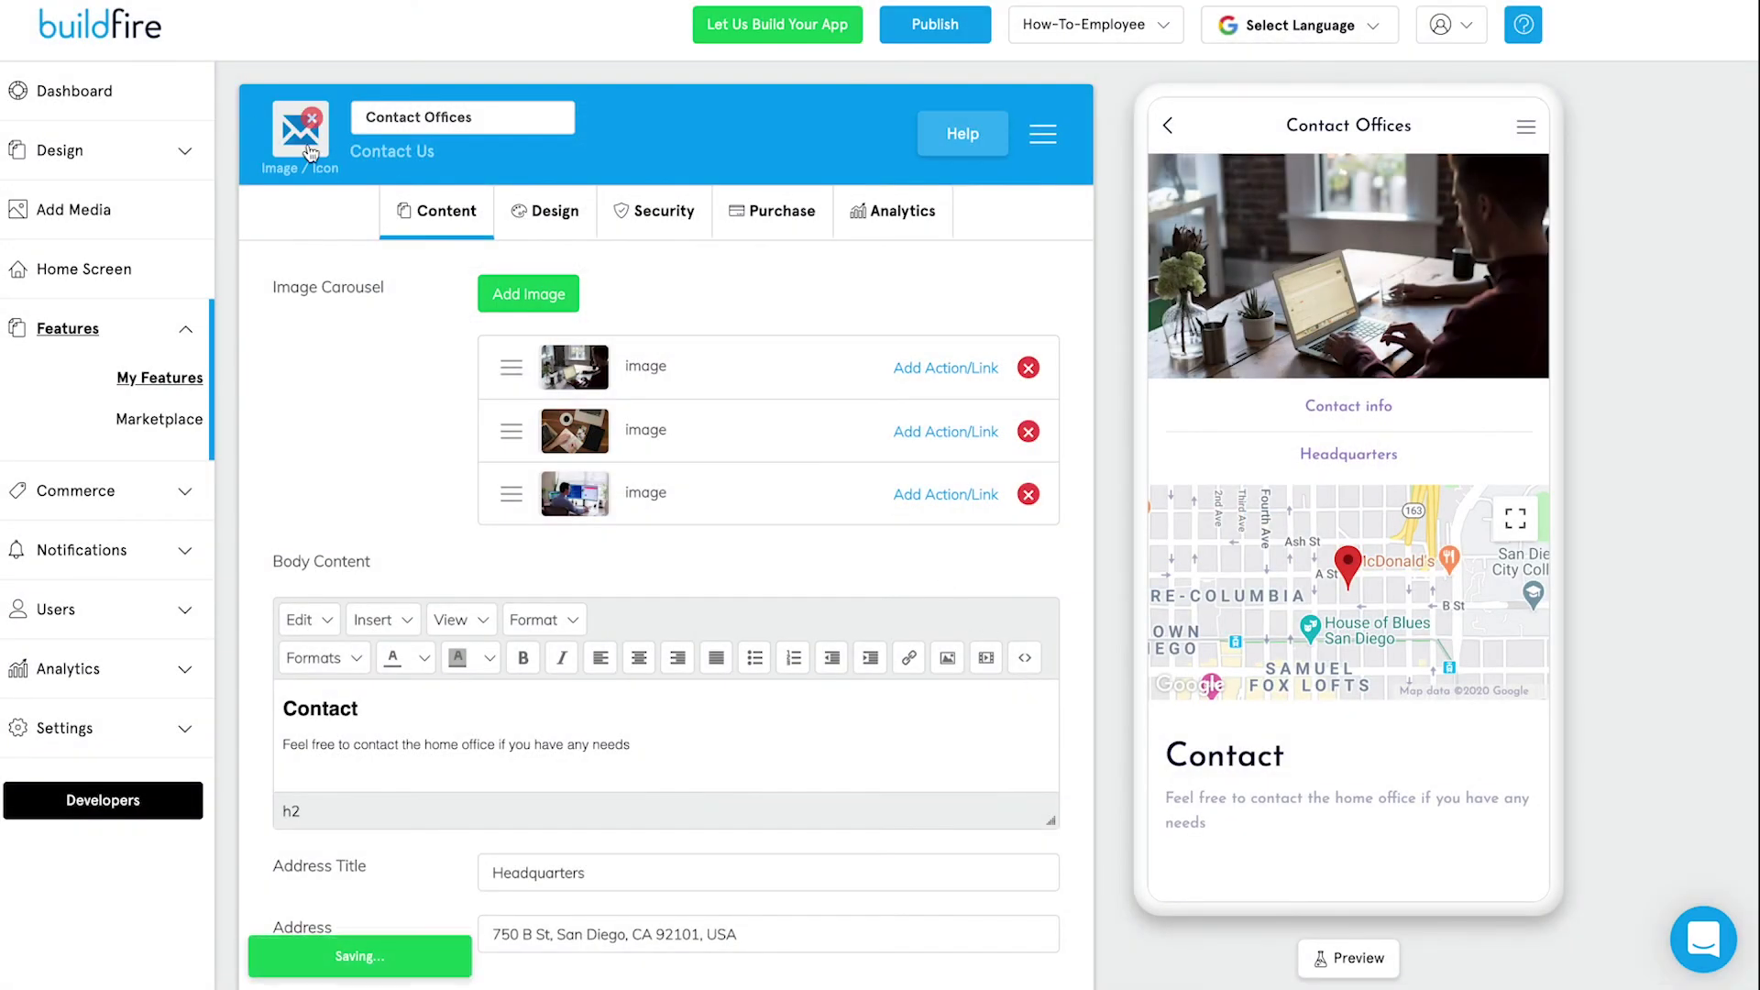
{"action": "left_click", "coordinate": [1170, 128]}
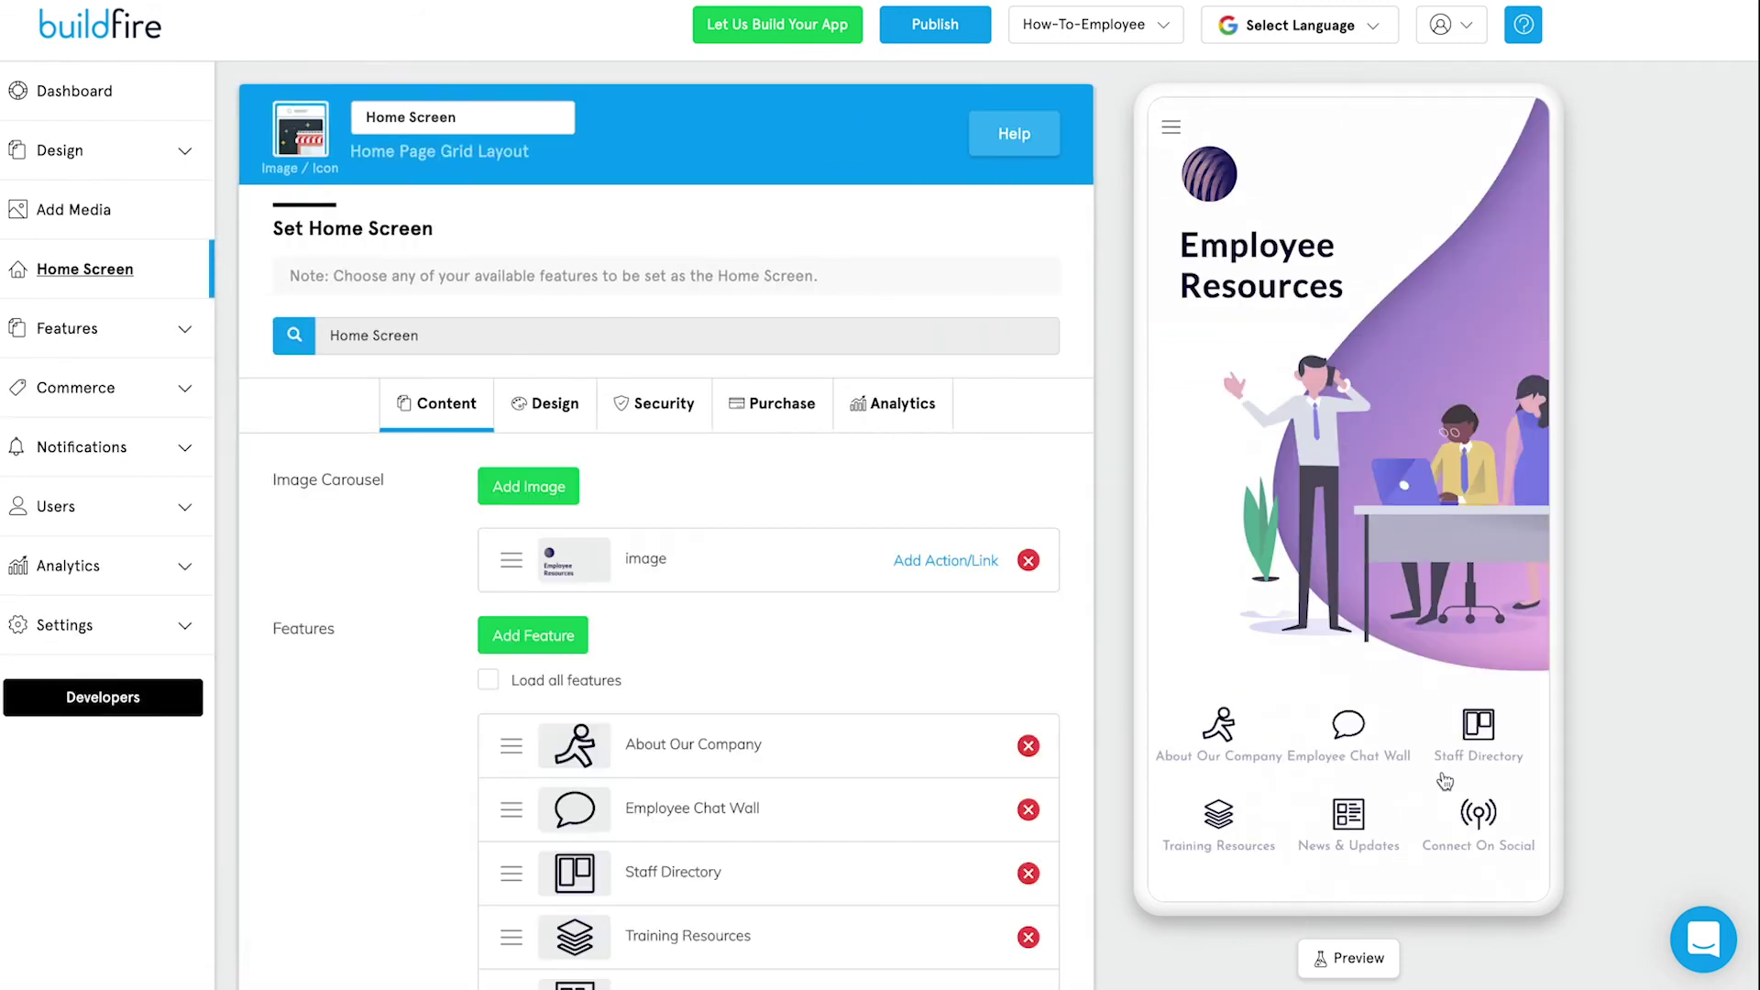
Page the preview grid to Contact Offices and check its side-menu entry.
{"action": "left_click", "coordinate": [1445, 780]}
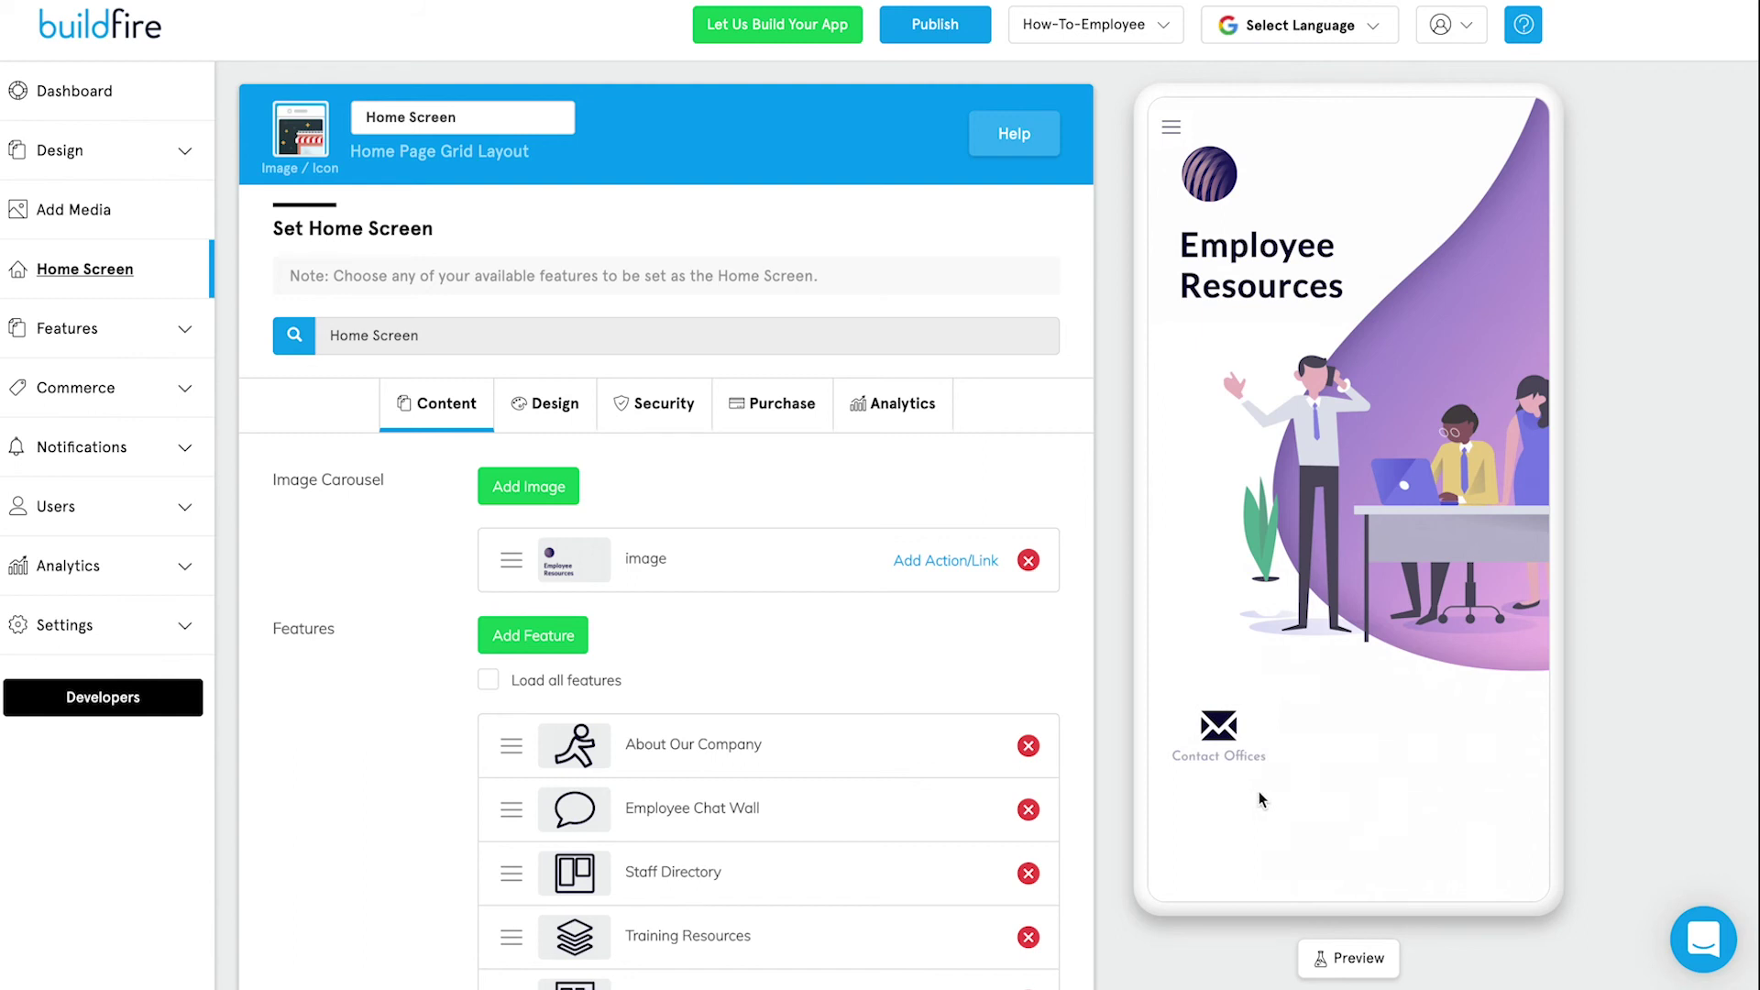
{"action": "left_click", "coordinate": [1171, 127]}
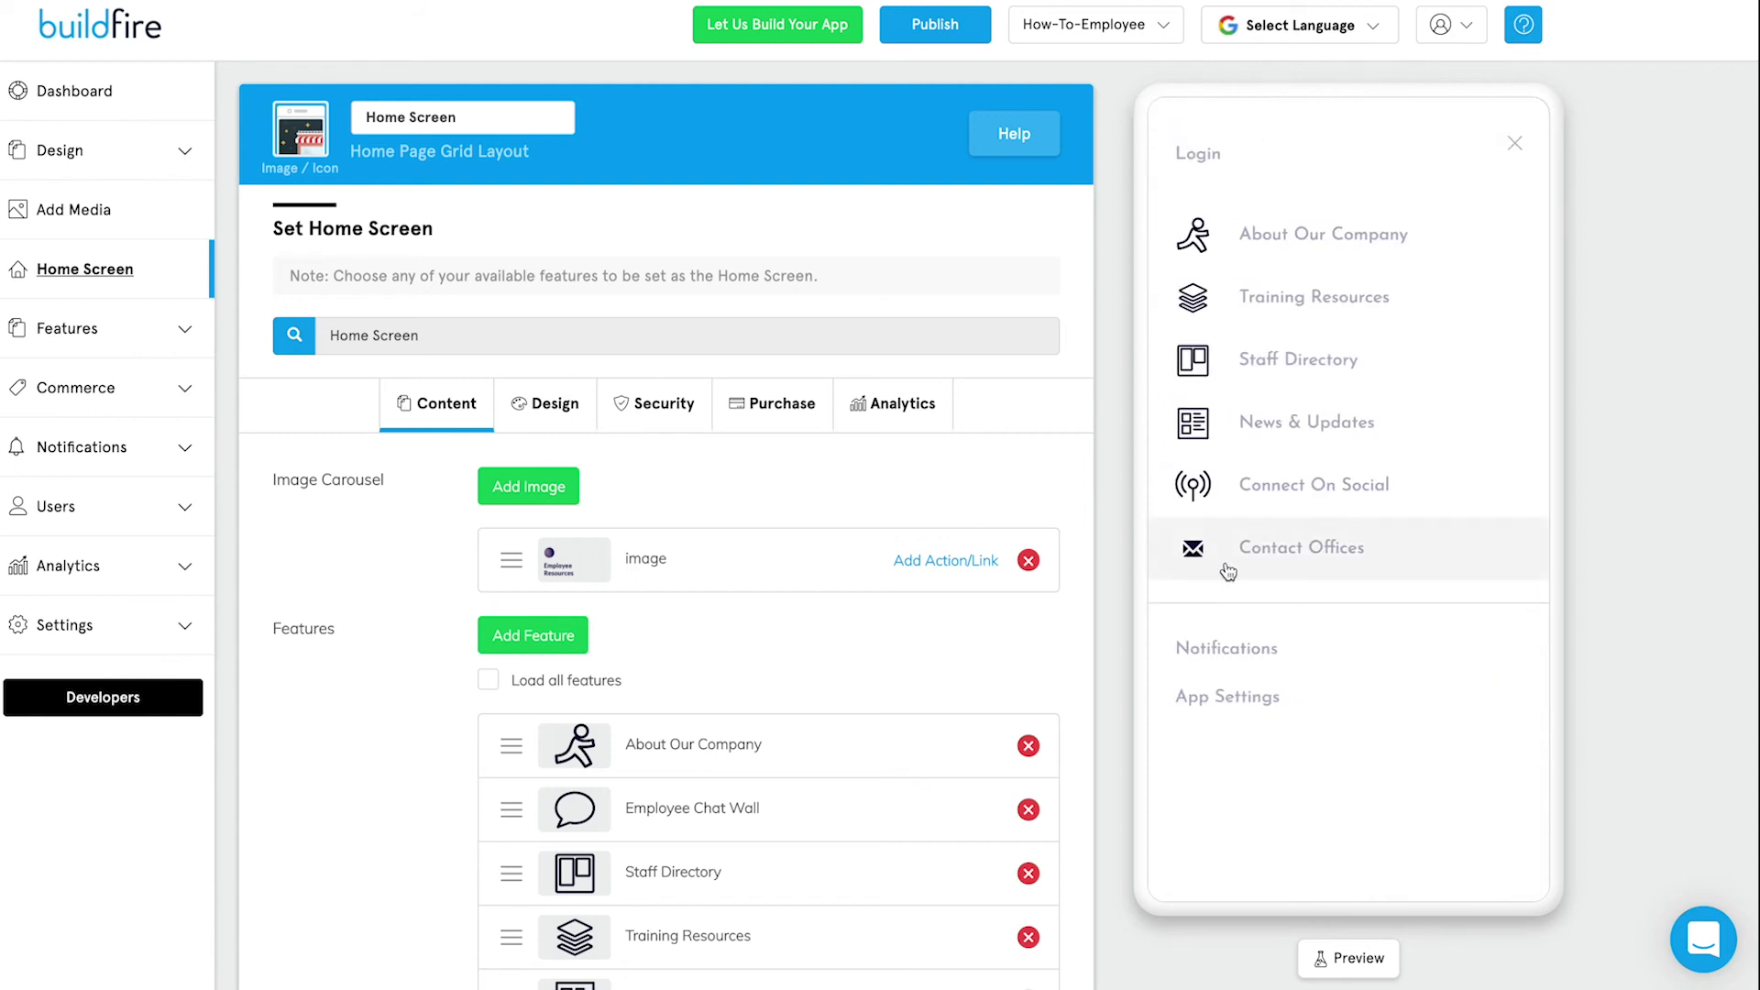
{"action": "left_click", "coordinate": [1245, 572]}
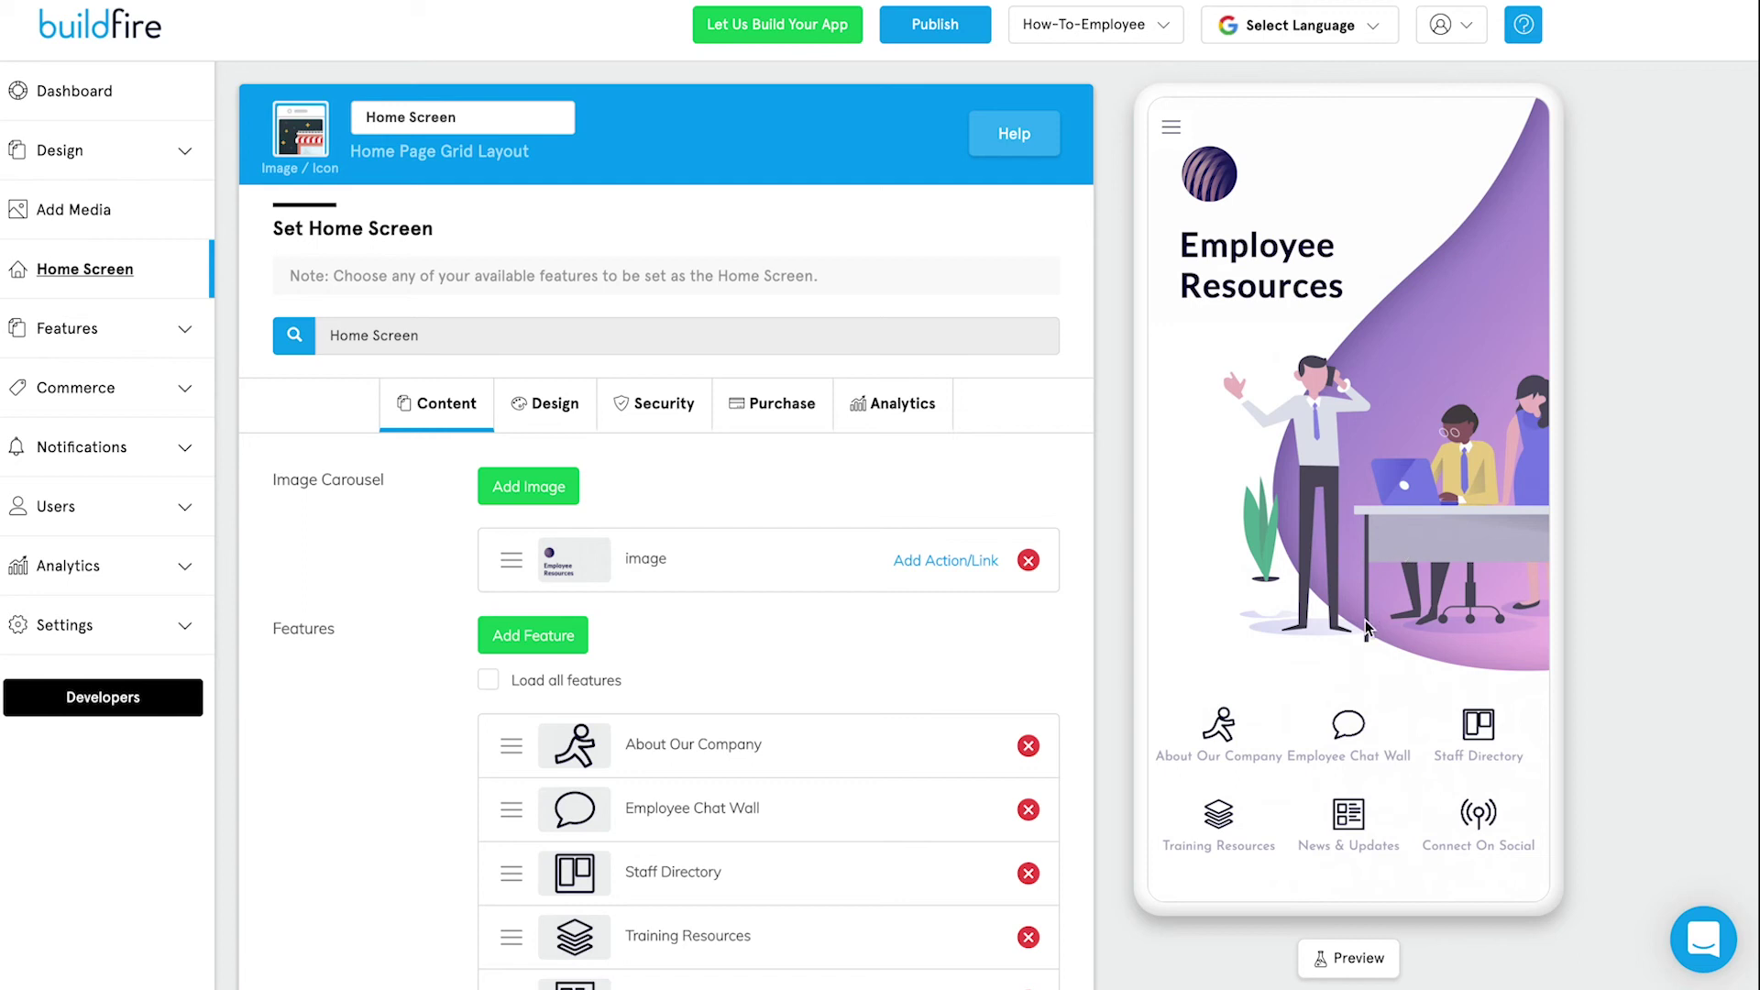
{"action": "left_click", "coordinate": [1478, 736]}
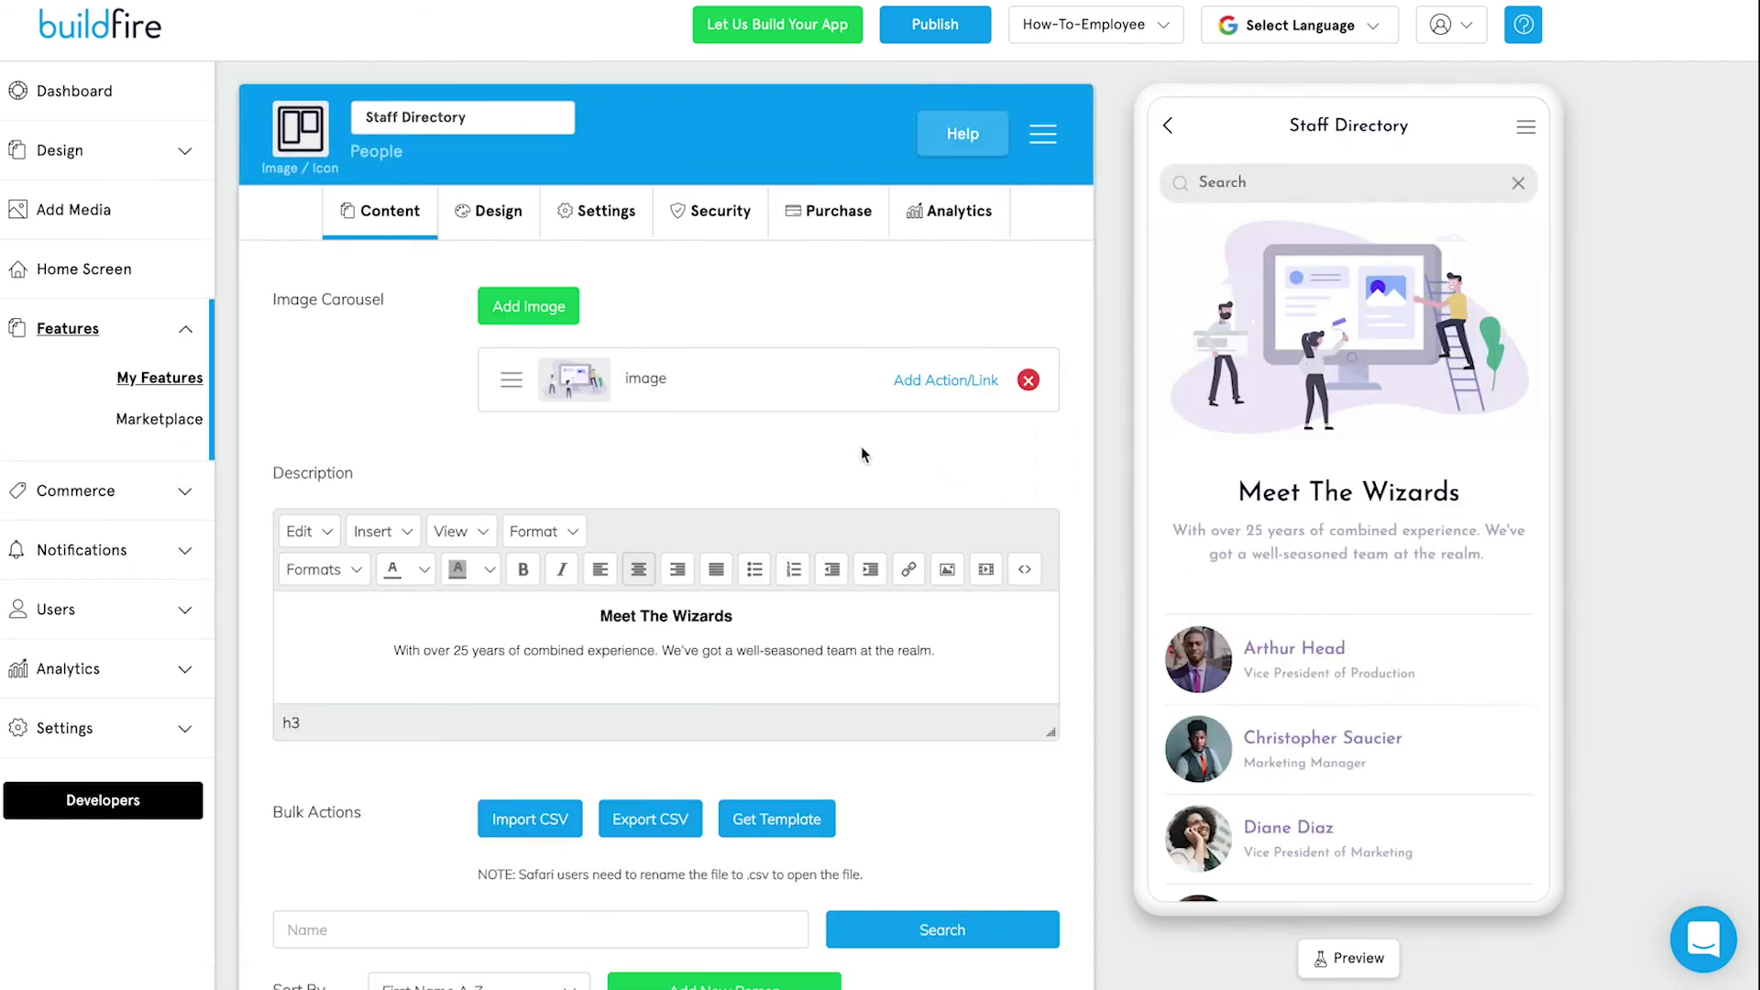
{"action": "scroll", "coordinate": [861, 448], "scroll_direction": "down", "scroll_amount": 1}
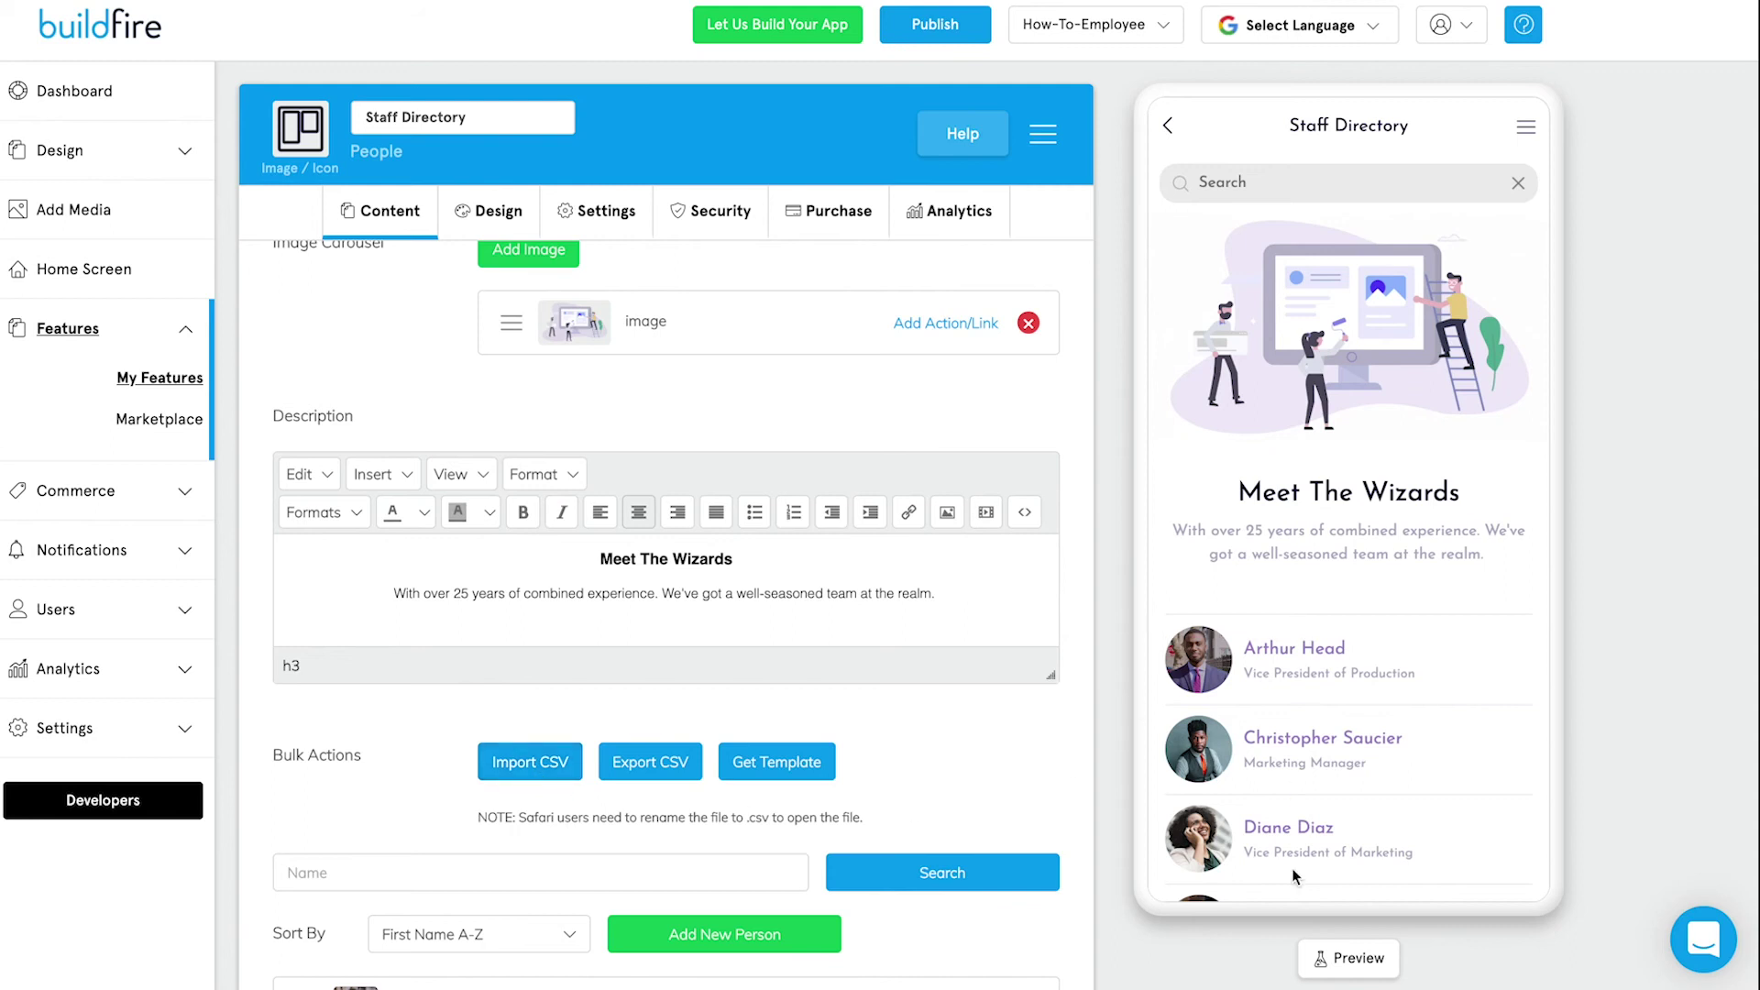
{"action": "scroll", "coordinate": [1302, 829], "scroll_direction": "down", "scroll_amount": 3}
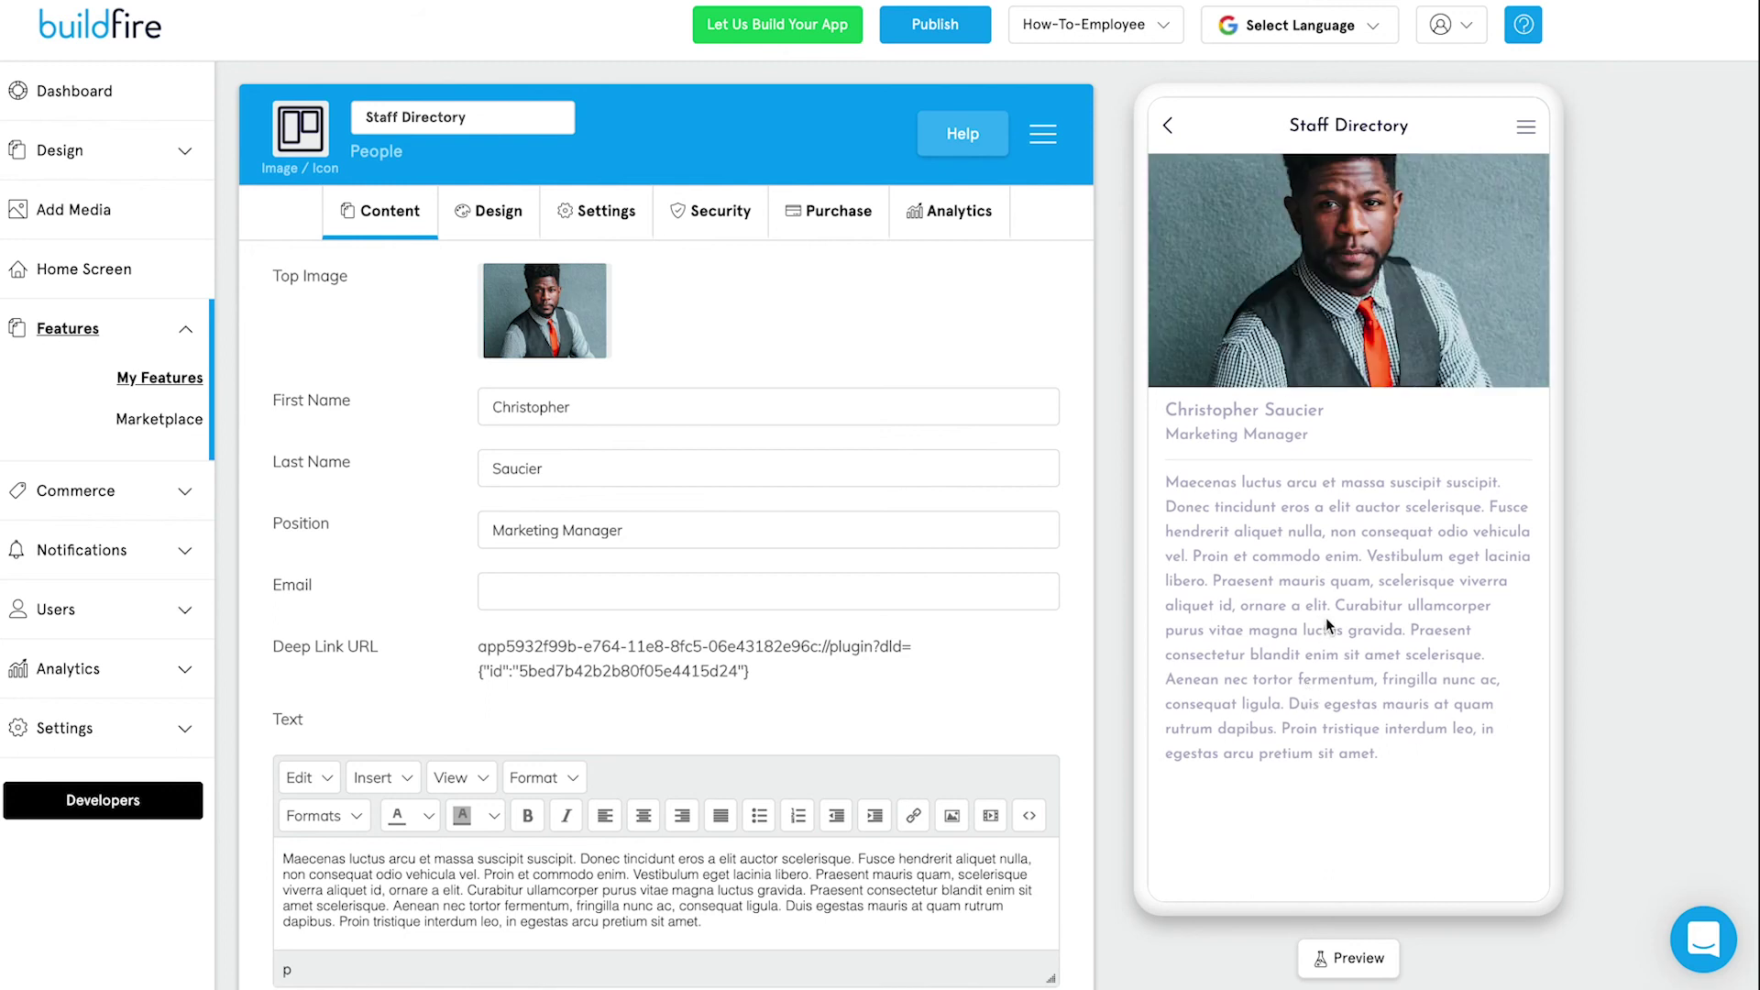
{"action": "left_click", "coordinate": [1168, 127]}
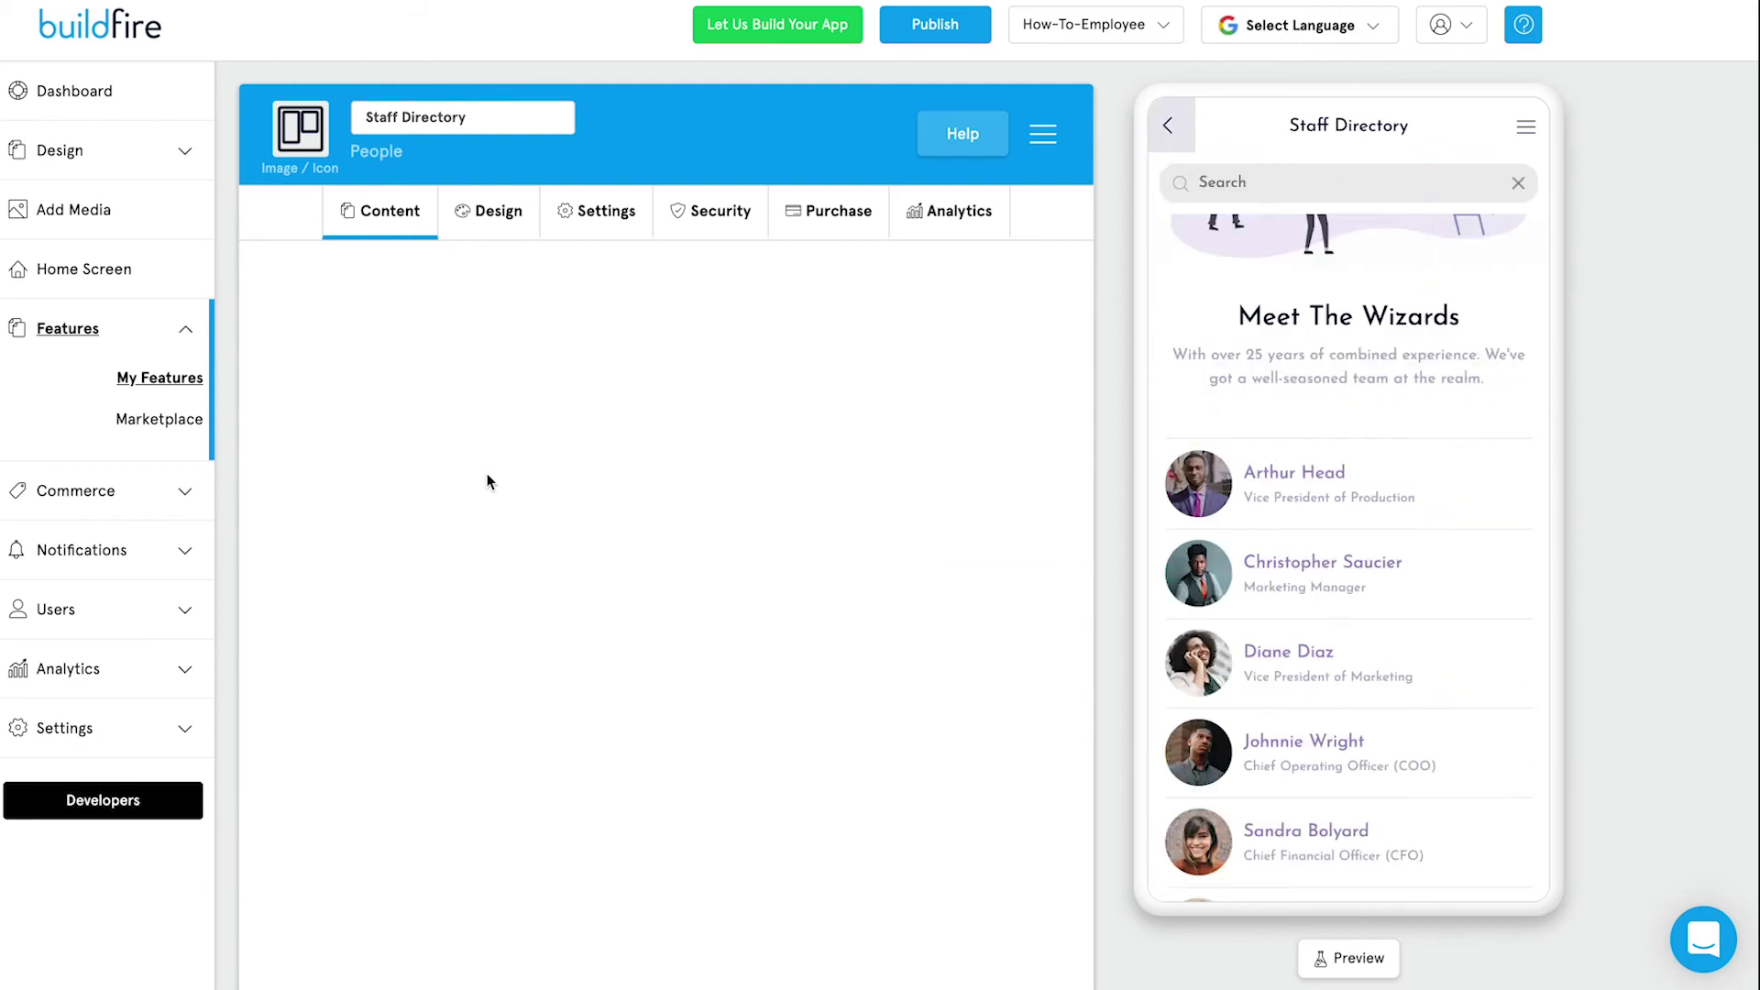
{"action": "left_click", "coordinate": [184, 328]}
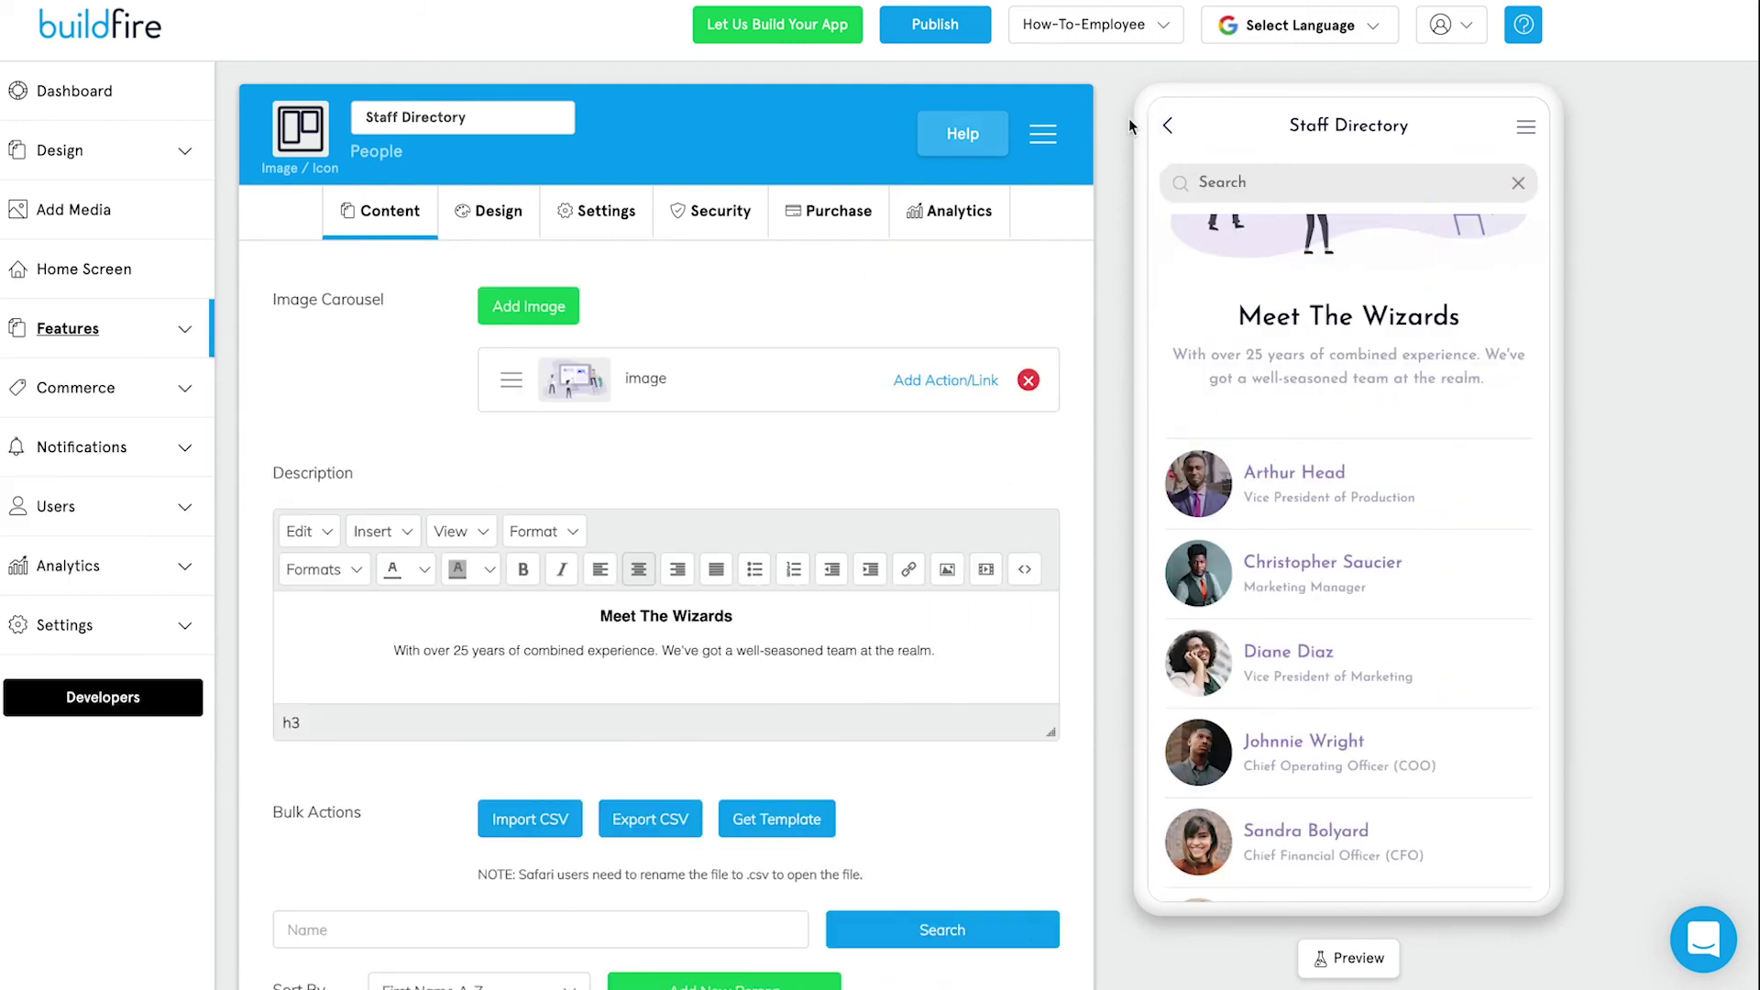
{"action": "left_click", "coordinate": [1168, 128]}
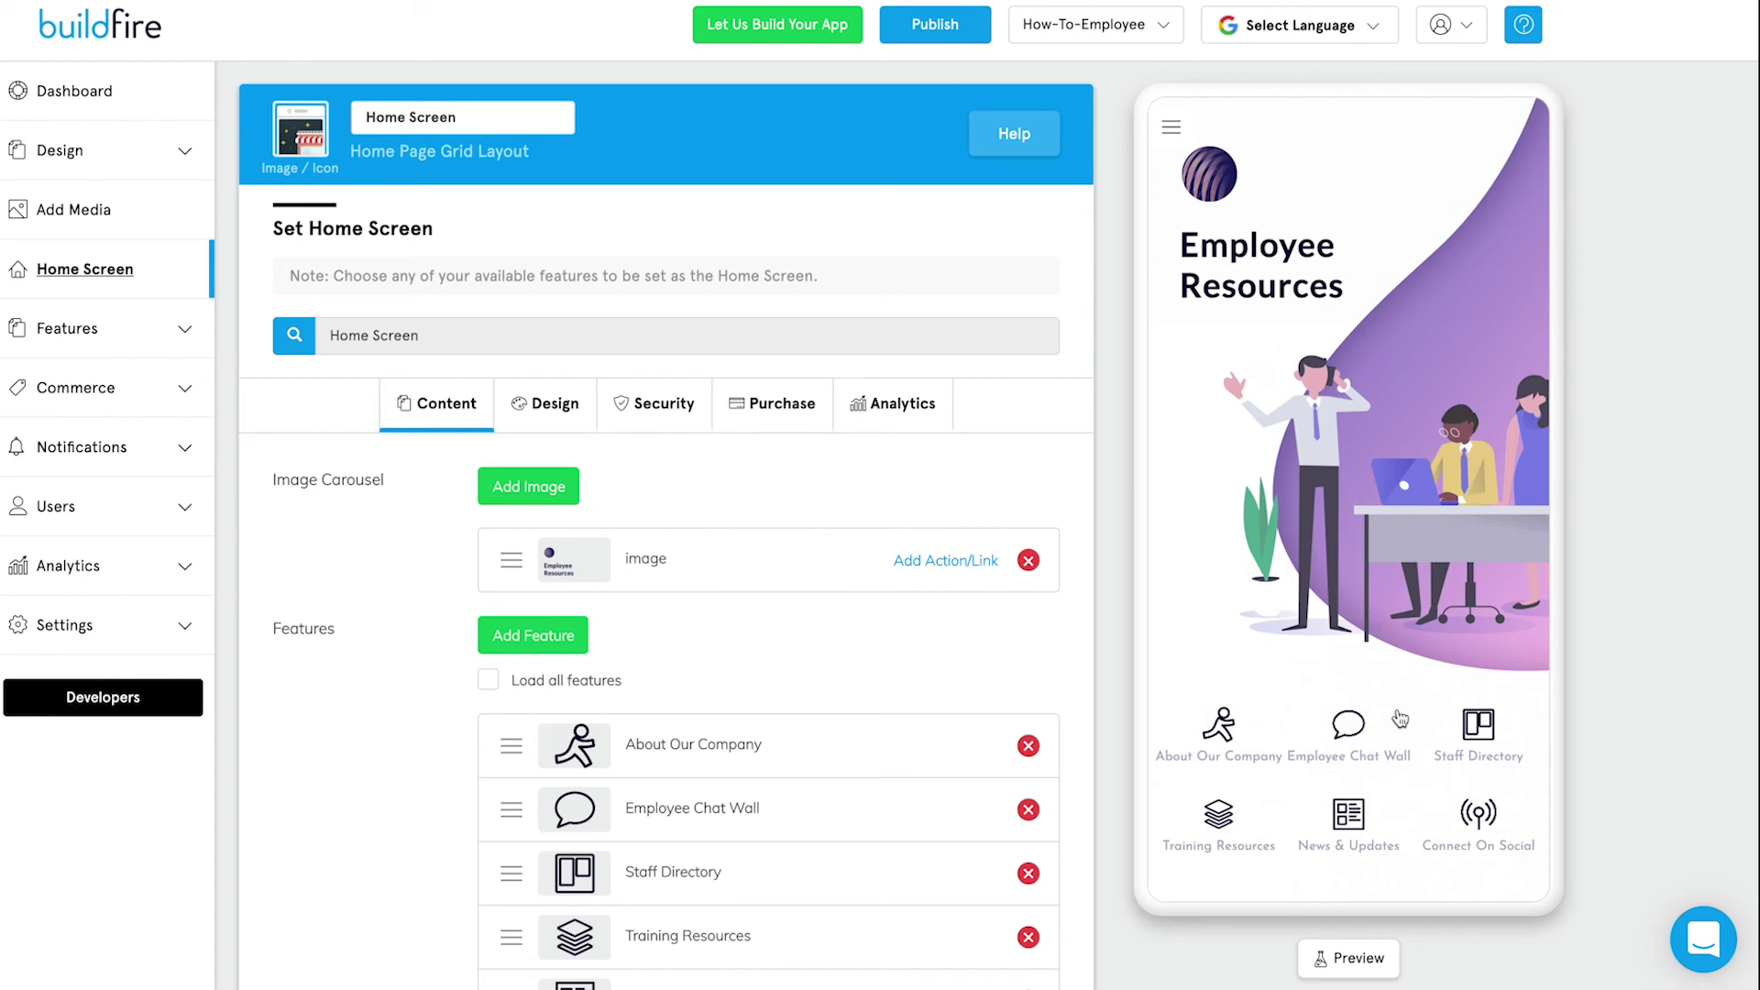
Bring up the Preview App on Phone dialog from the Preview button below the phone mockup.
{"action": "left_click", "coordinate": [1363, 958]}
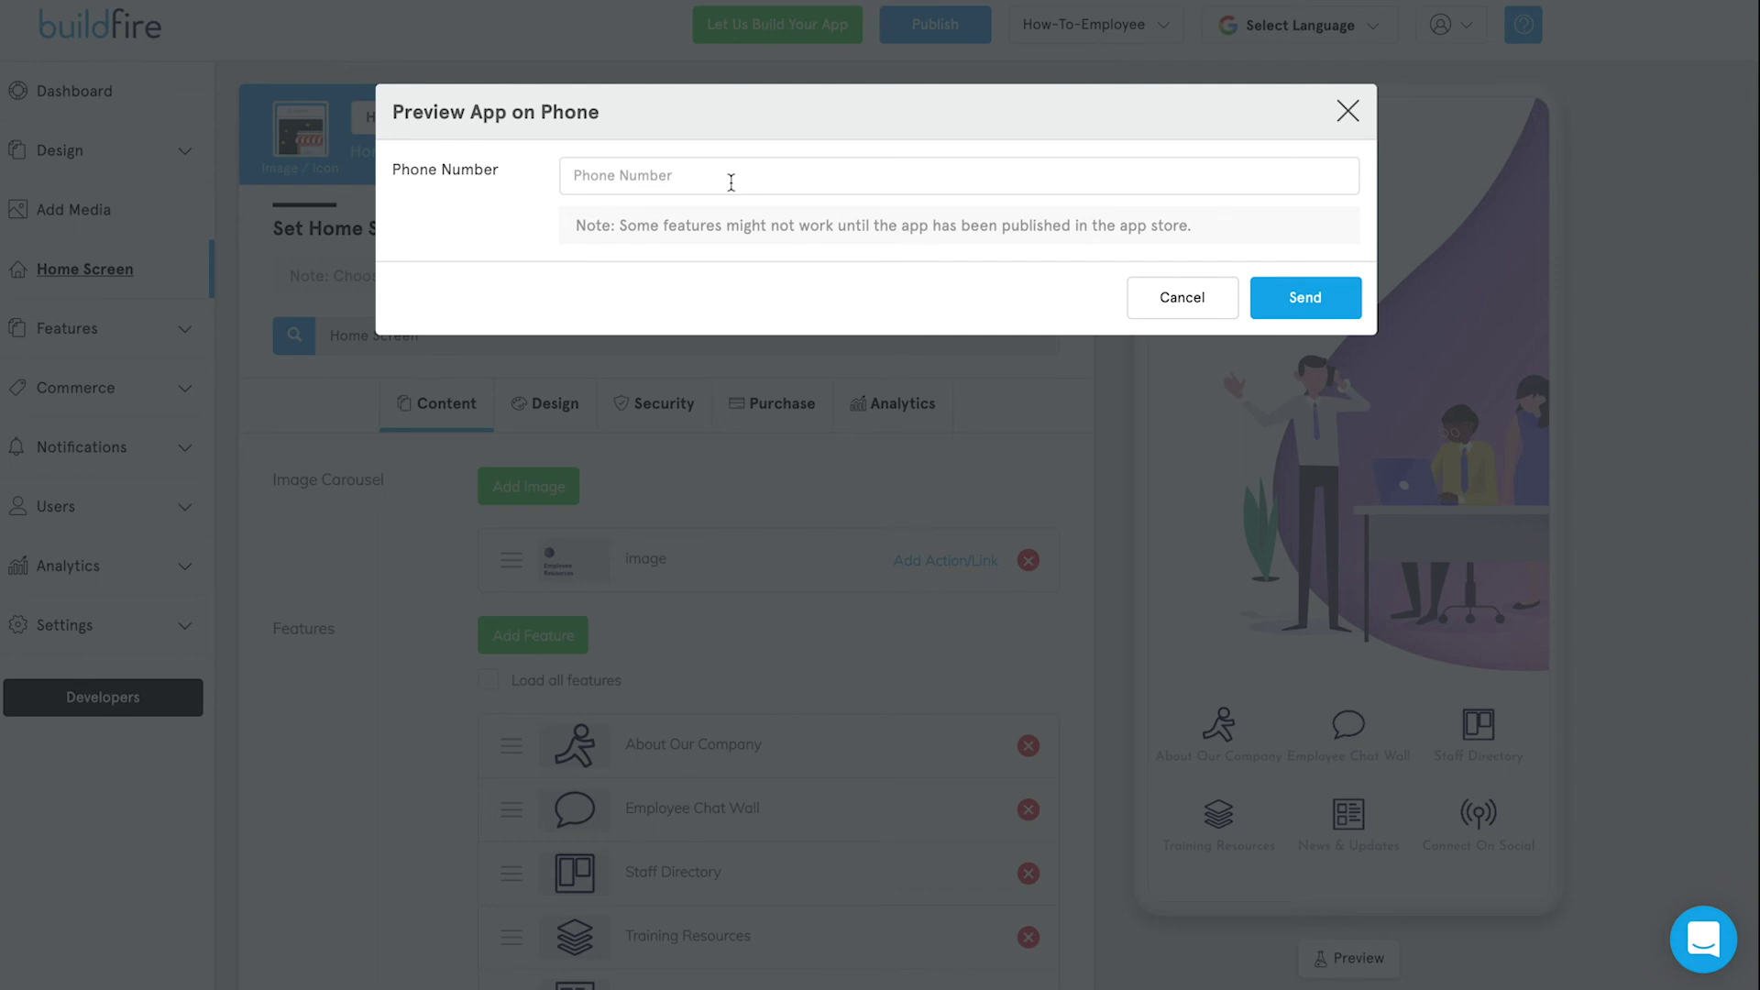
Cancel the phone preview and return to the feature Marketplace showing Drip Notification, QR Scanner and Up Vote.
{"action": "left_click", "coordinate": [1191, 305]}
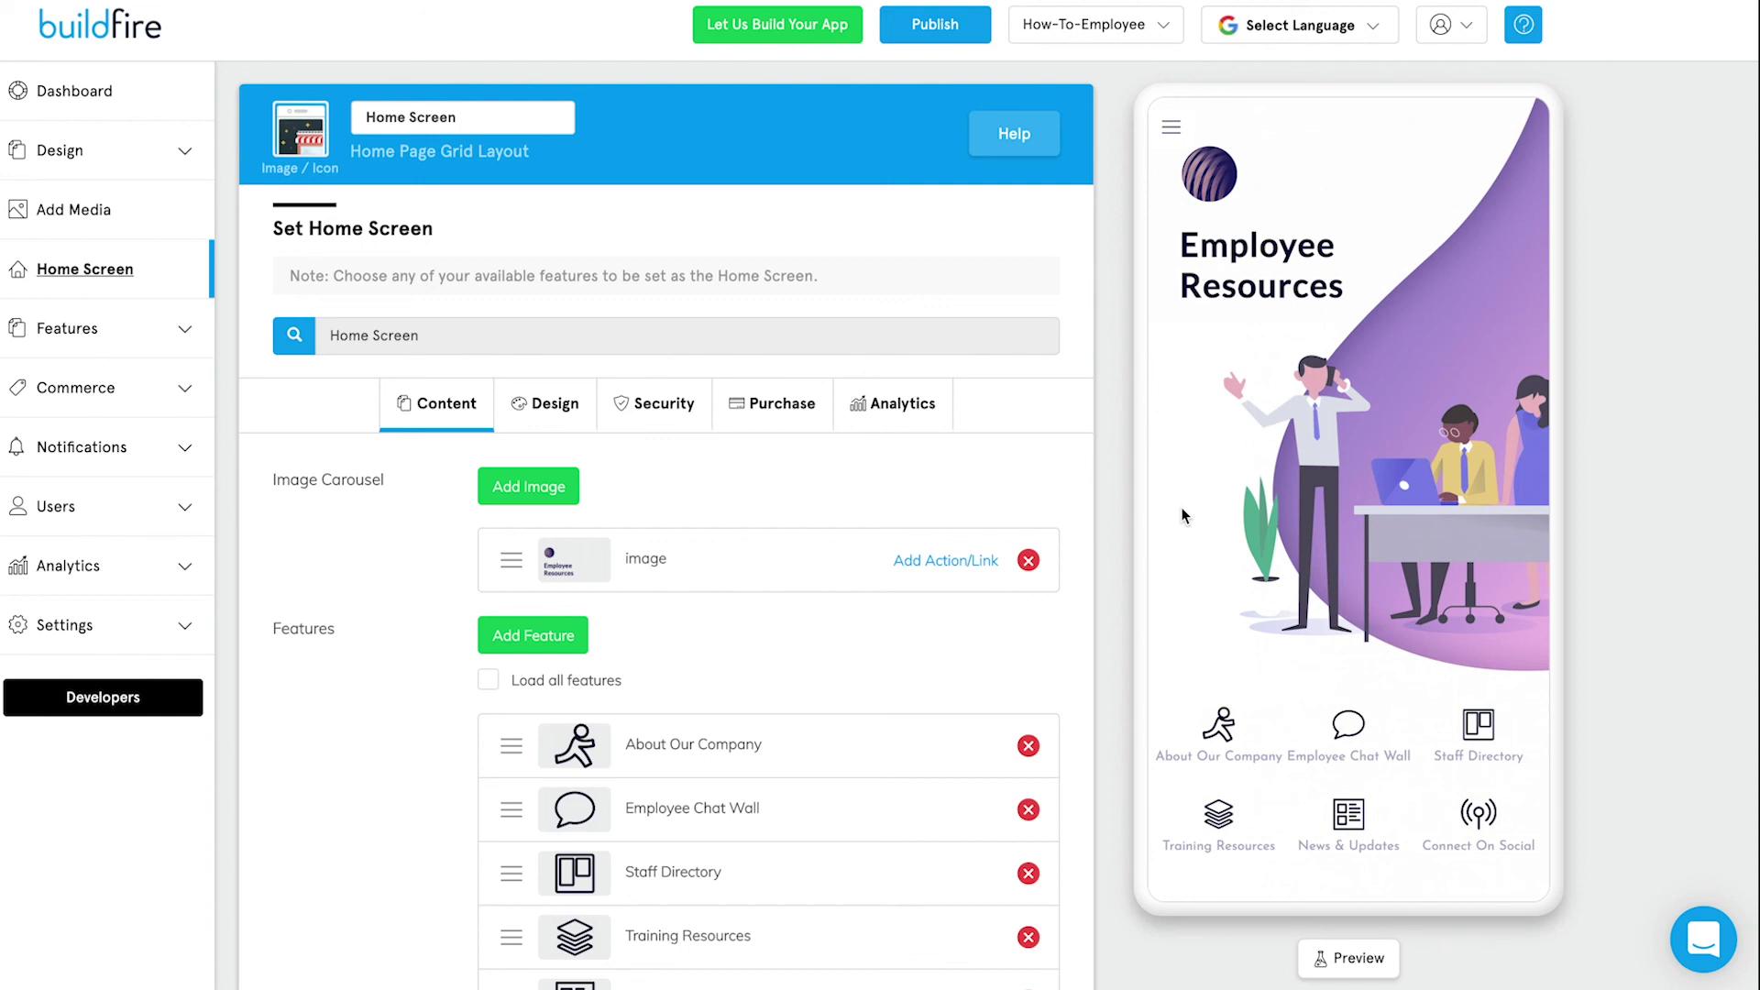
{"action": "left_click", "coordinate": [67, 328]}
{"action": "left_click", "coordinate": [157, 419]}
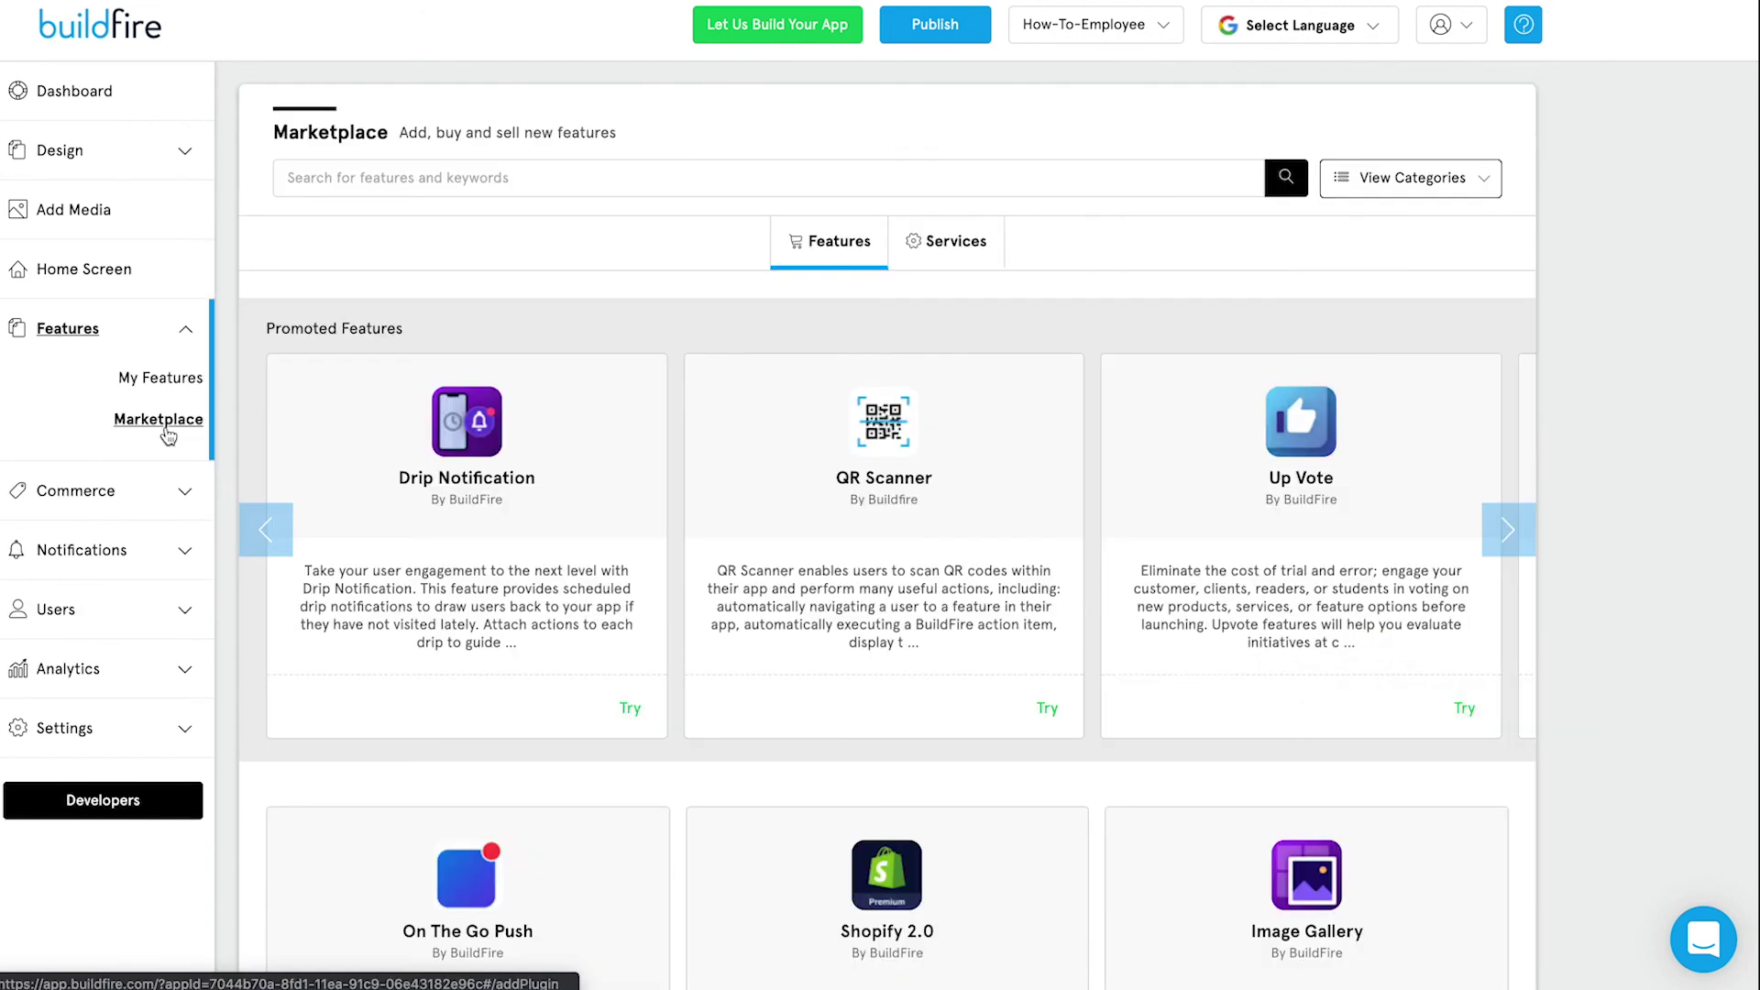